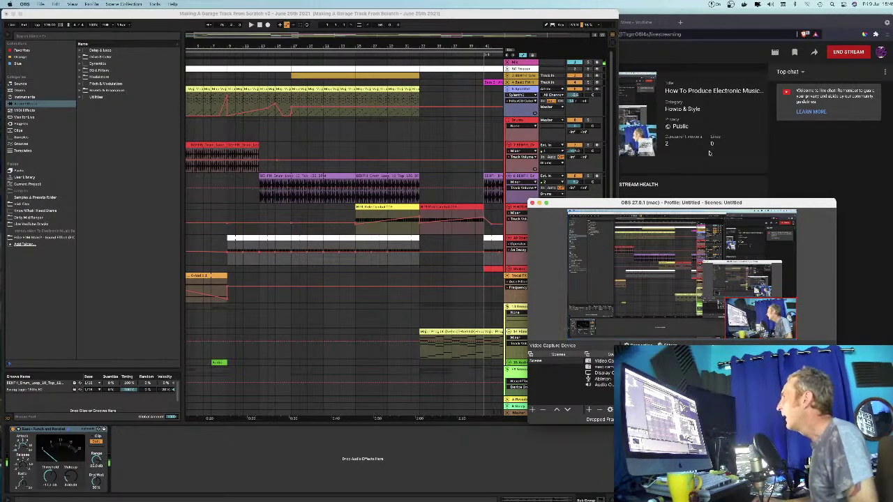
Step: Open the Elite EDM Stars channel page in the browser, pause its featured video and look over the page
{"action": "left_click", "coordinate": [712, 23]}
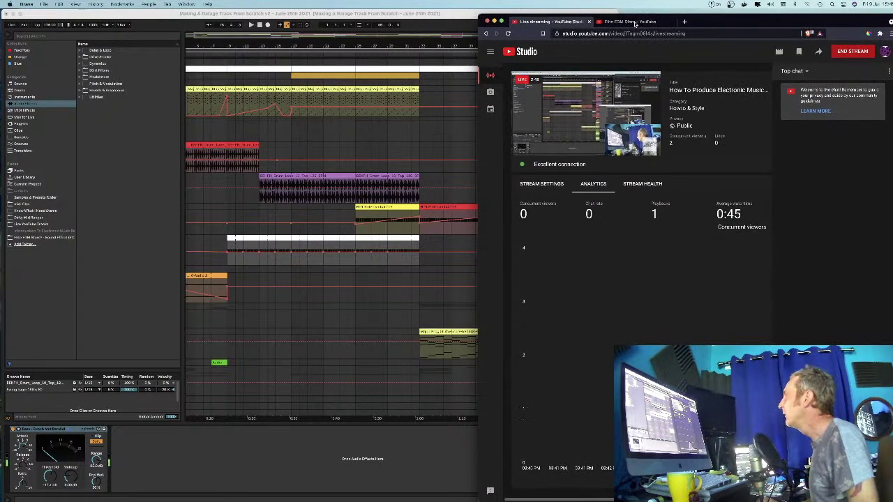
{"action": "left_click", "coordinate": [625, 23]}
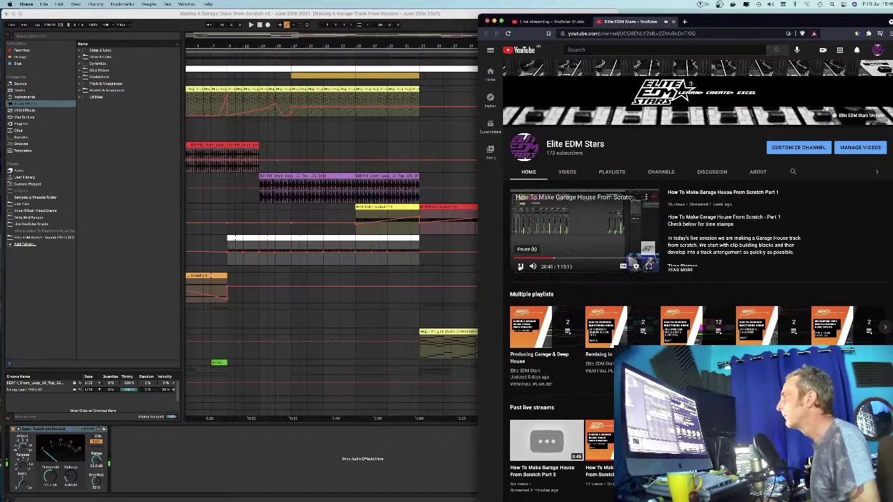
{"action": "scroll", "coordinate": [530, 258], "scroll_direction": "down", "scroll_amount": 1}
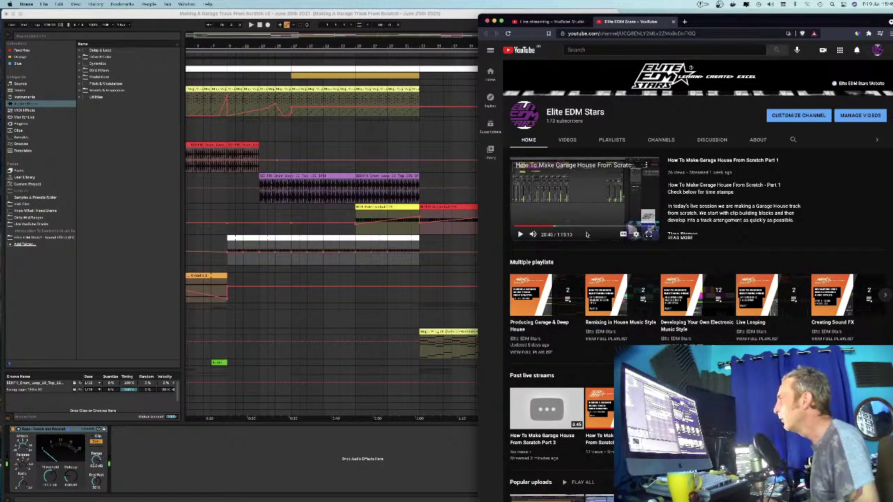
{"action": "scroll", "coordinate": [611, 234], "scroll_direction": "up", "scroll_amount": 1}
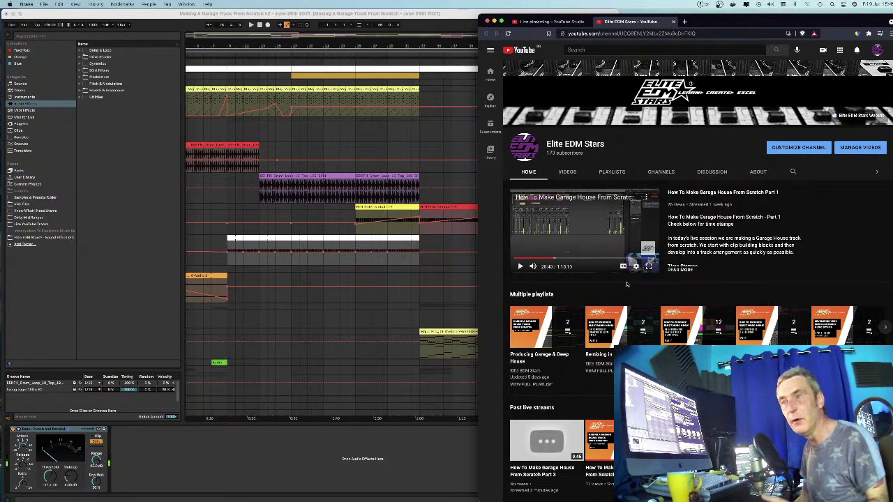
{"action": "scroll", "coordinate": [628, 285], "scroll_direction": "down", "scroll_amount": 2}
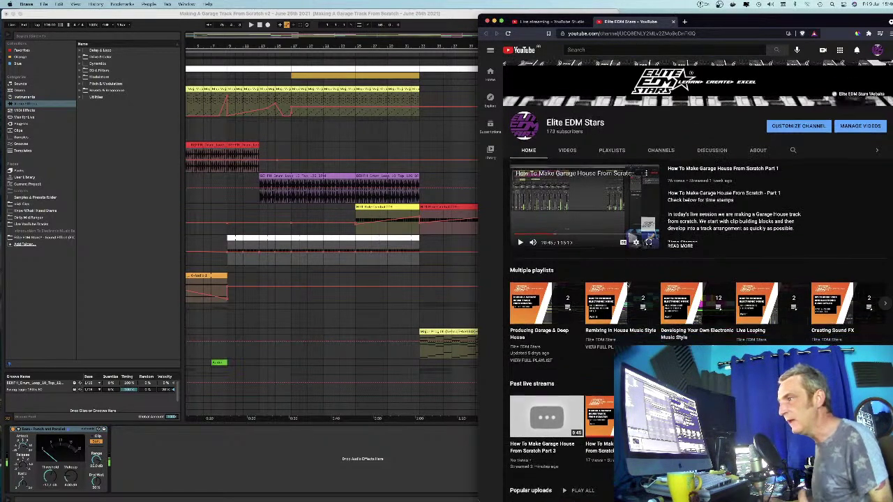
{"action": "scroll", "coordinate": [628, 284], "scroll_direction": "up", "scroll_amount": 2}
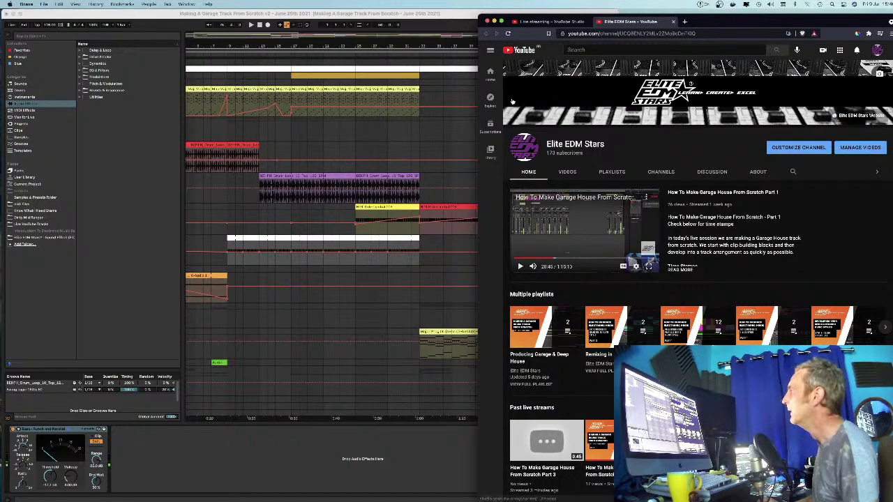
{"action": "left_click_drag", "start_coordinate": [730, 27], "coordinate": [730, 24]}
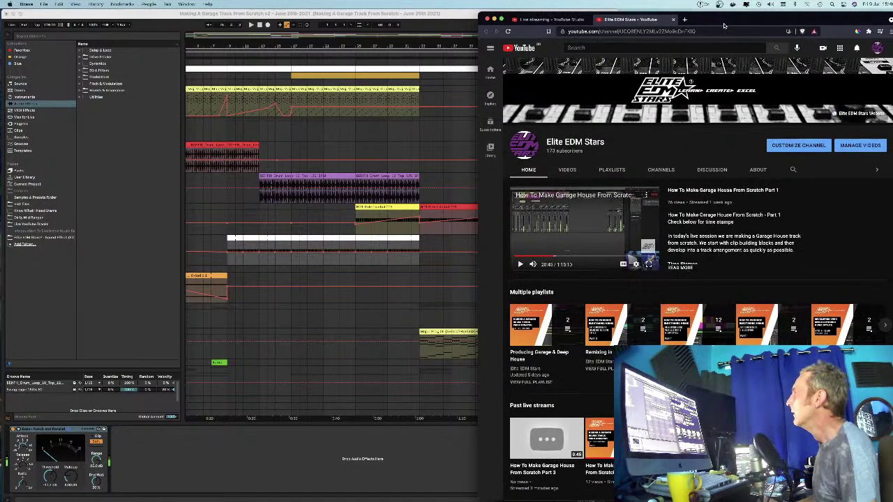
Step: Bring back the YouTube Studio live-streaming page and narrow the browser window so it sits beside the Ableton Live arrangement
{"action": "left_click", "coordinate": [465, 14]}
{"action": "left_click", "coordinate": [672, 12]}
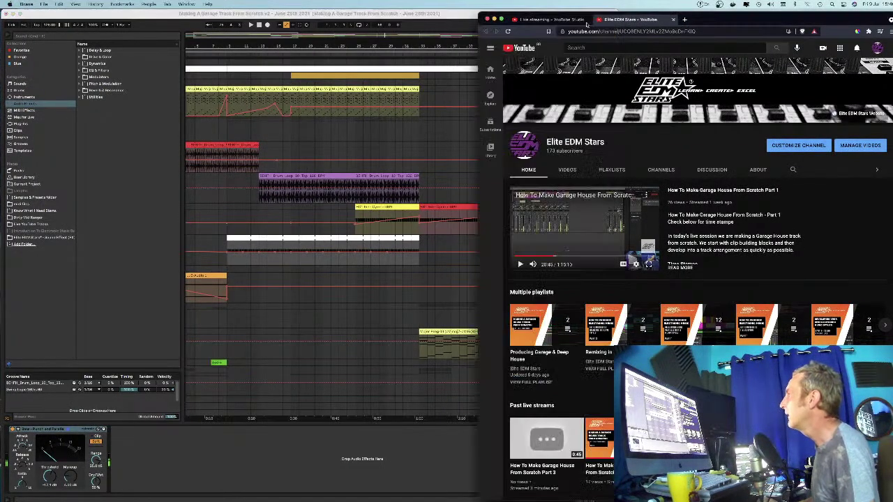
{"action": "left_click", "coordinate": [551, 18]}
{"action": "left_click_drag", "start_coordinate": [477, 13], "coordinate": [618, 16]}
{"action": "left_click_drag", "start_coordinate": [558, 13], "coordinate": [563, 14]}
{"action": "left_click_drag", "start_coordinate": [286, 38], "coordinate": [286, 25]}
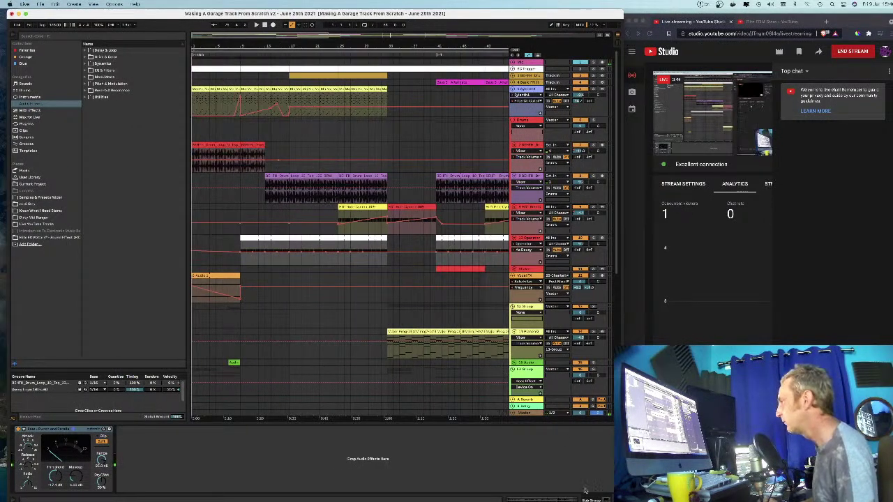
Step: Bring up the OBS window to check the stream preview, and return to the Ableton Live arrangement
{"action": "left_click", "coordinate": [626, 496]}
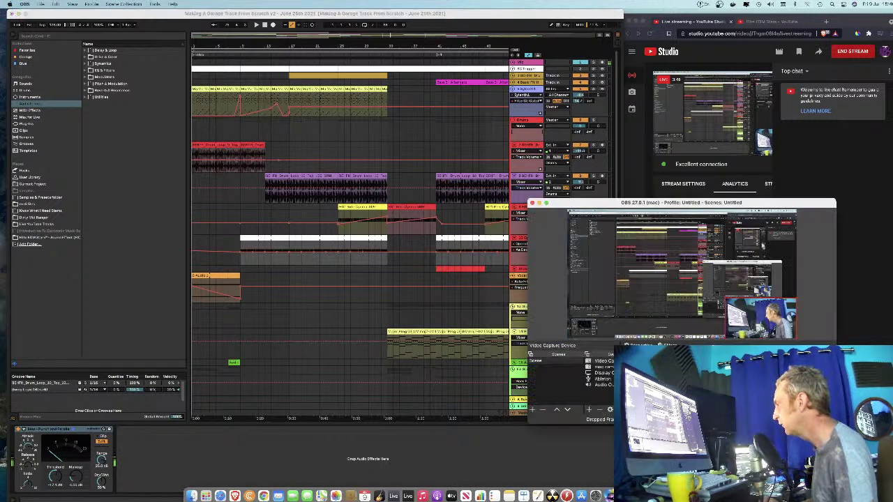
{"action": "left_click_drag", "start_coordinate": [695, 202], "coordinate": [700, 201]}
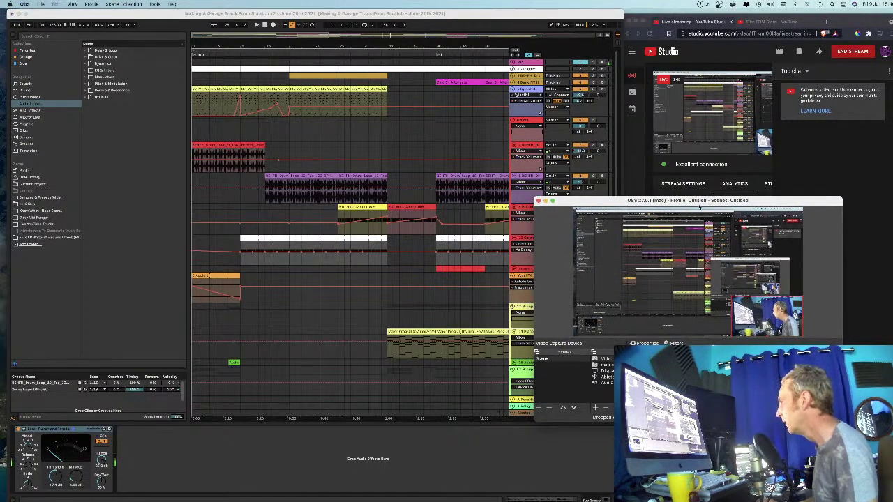
{"action": "left_click", "coordinate": [373, 265]}
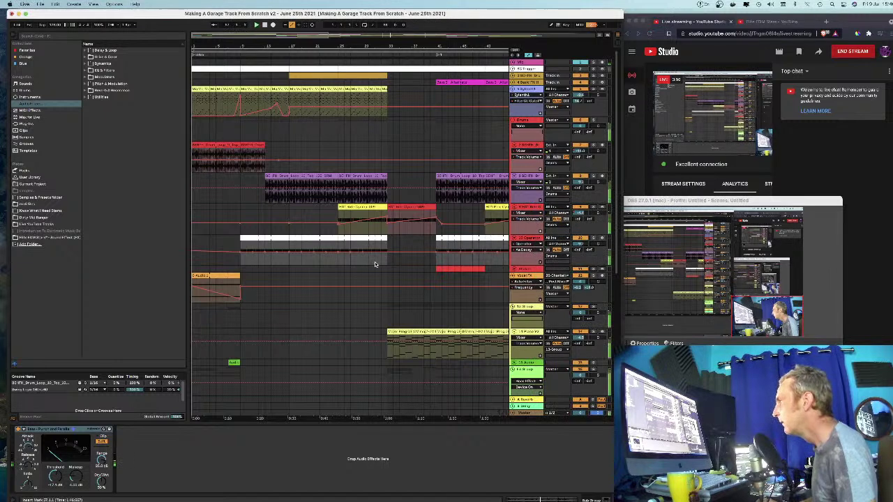
Step: Play the arrangement from the end of the first run of white Operator clips, and minimize the OBS window
{"action": "left_click", "coordinate": [255, 260]}
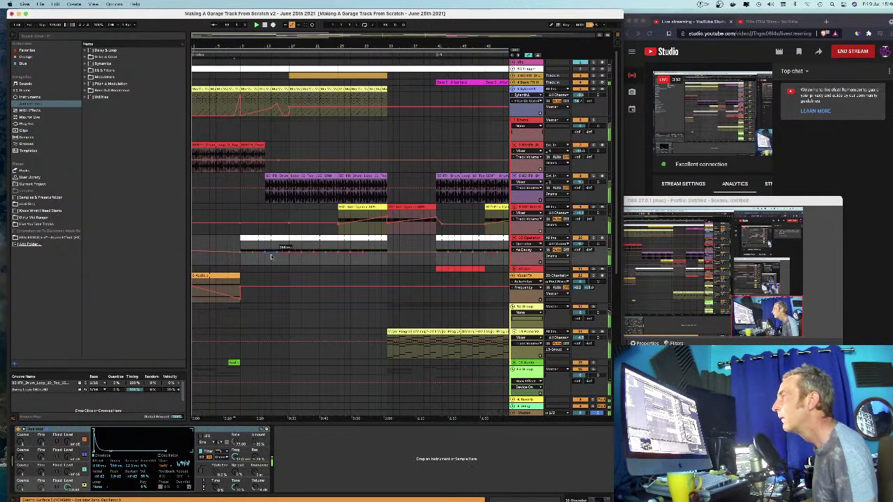
{"action": "left_click", "coordinate": [385, 266]}
{"action": "key", "text": "space"}
{"action": "key", "text": "space"}
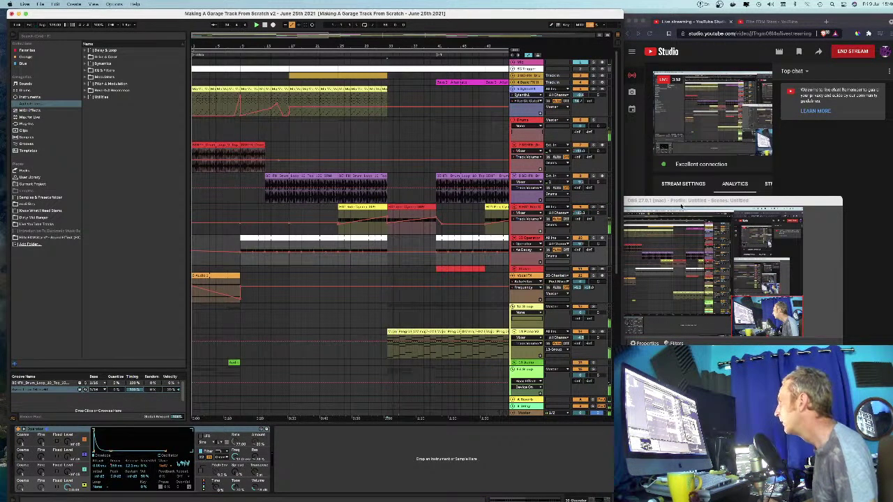
{"action": "left_click", "coordinate": [676, 202]}
{"action": "left_click", "coordinate": [545, 202]}
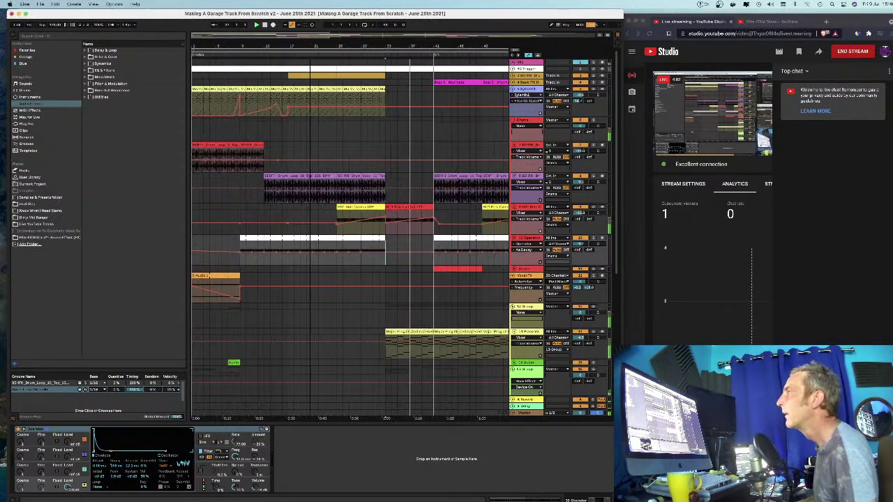
Step: Hide the Ableton Live browser so the arrangement fills the window, showing the track from its beginning
{"action": "left_click_drag", "start_coordinate": [308, 48], "coordinate": [308, 28]}
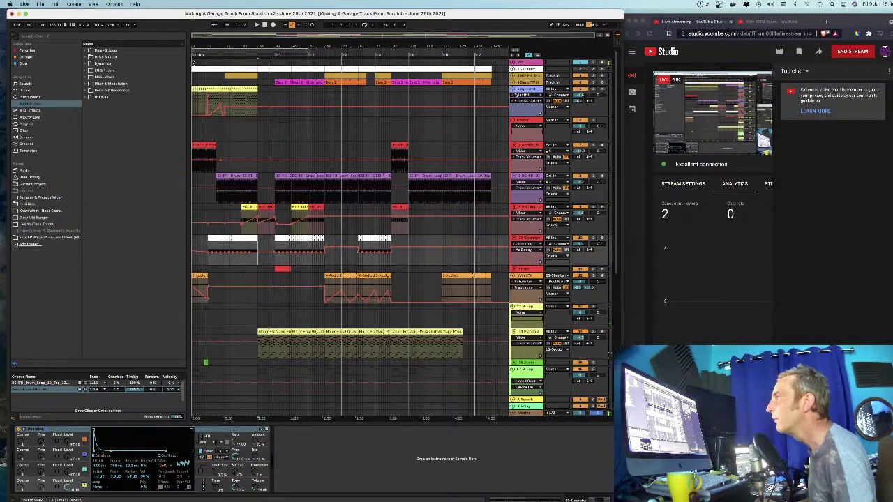
{"action": "left_click", "coordinate": [12, 35]}
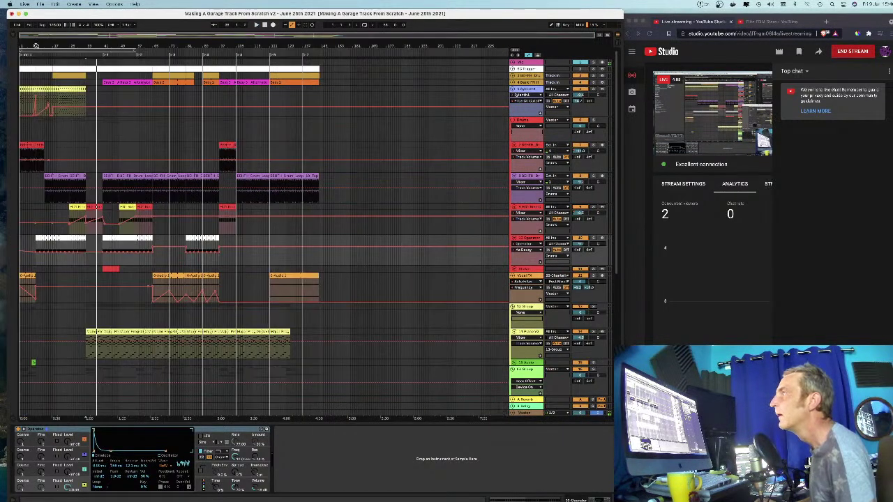
{"action": "left_click_drag", "start_coordinate": [21, 46], "coordinate": [21, 102]}
{"action": "left_click_drag", "start_coordinate": [217, 45], "coordinate": [217, 29]}
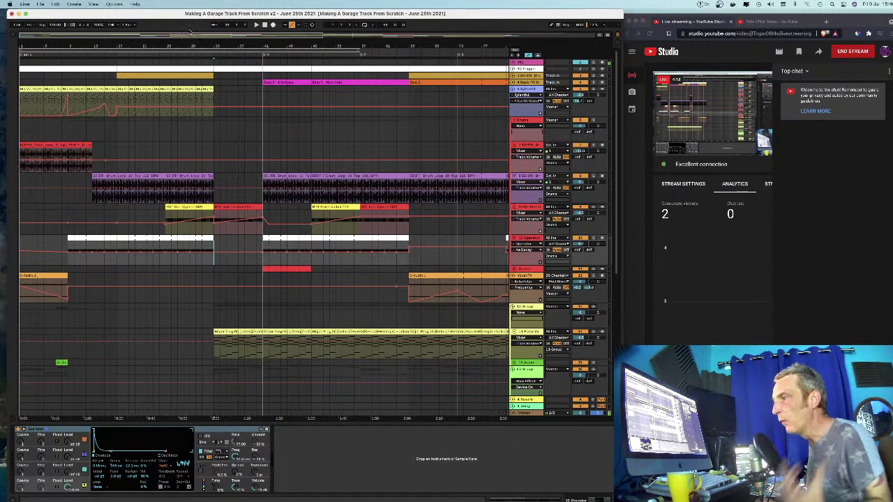
{"action": "left_click_drag", "start_coordinate": [184, 15], "coordinate": [180, 16]}
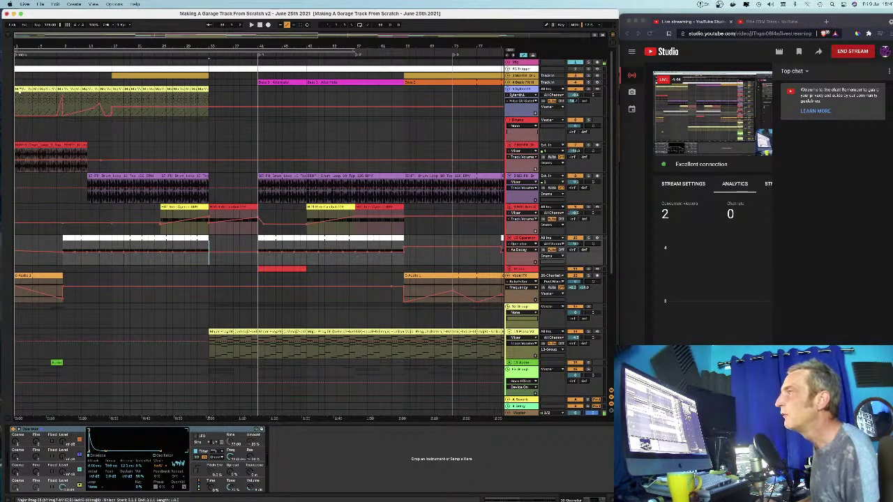
Step: Select and solo the Sylenth1 track and play the arrangement from the start
{"action": "left_click", "coordinate": [500, 111]}
{"action": "left_click", "coordinate": [525, 83]}
{"action": "left_click", "coordinate": [525, 90]}
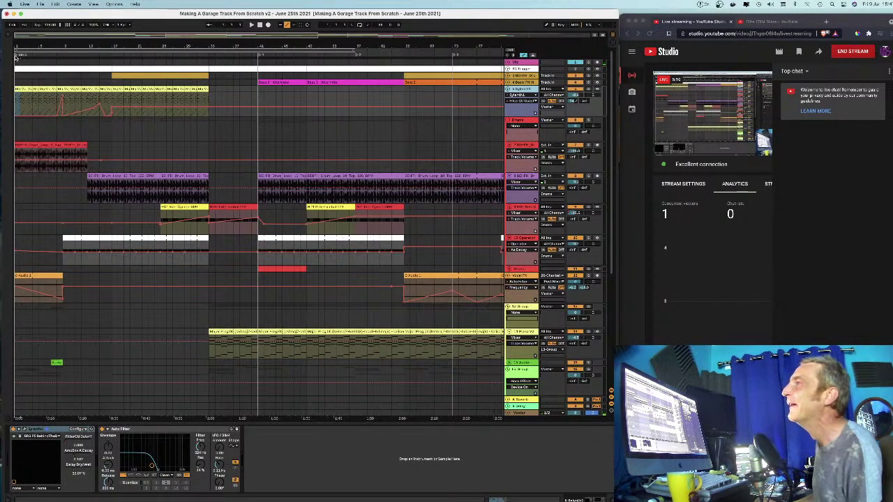
{"action": "left_click", "coordinate": [16, 59]}
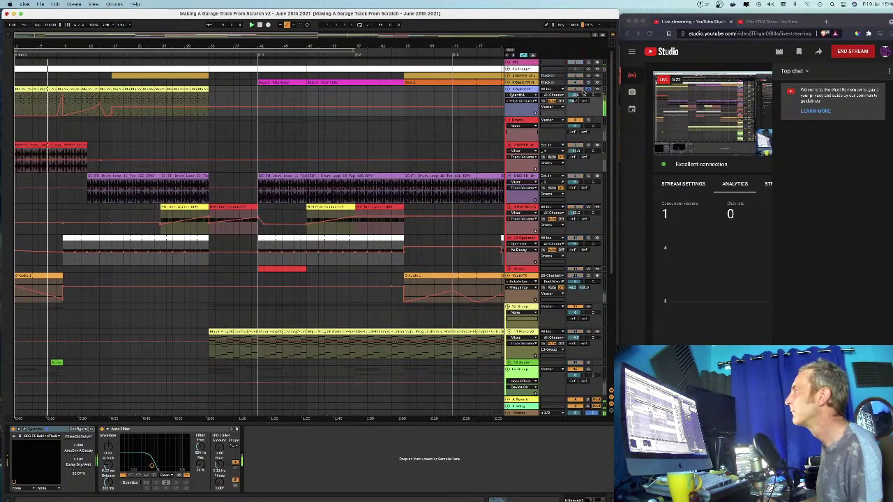
Step: Give the Sylenth1 track separate automation lanes for the synth's filter cutoff and the Auto Filter frequency
{"action": "left_click_drag", "start_coordinate": [53, 45], "coordinate": [53, 69]}
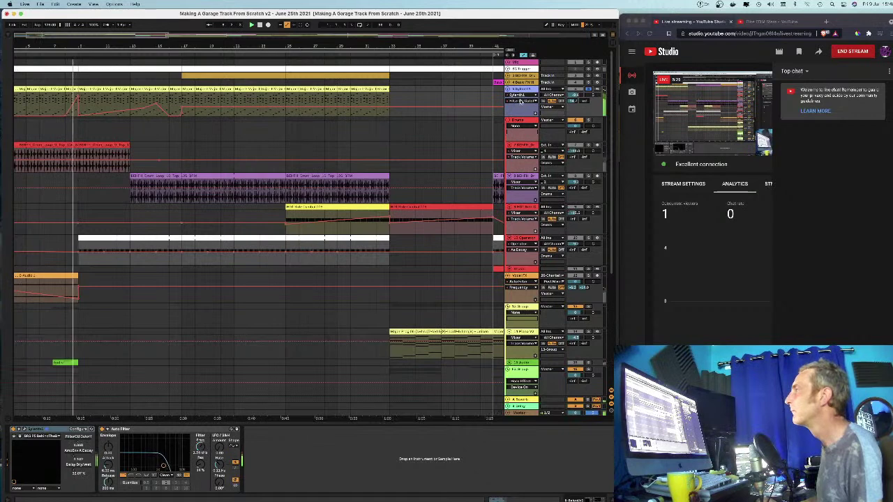
{"action": "left_click", "coordinate": [535, 113]}
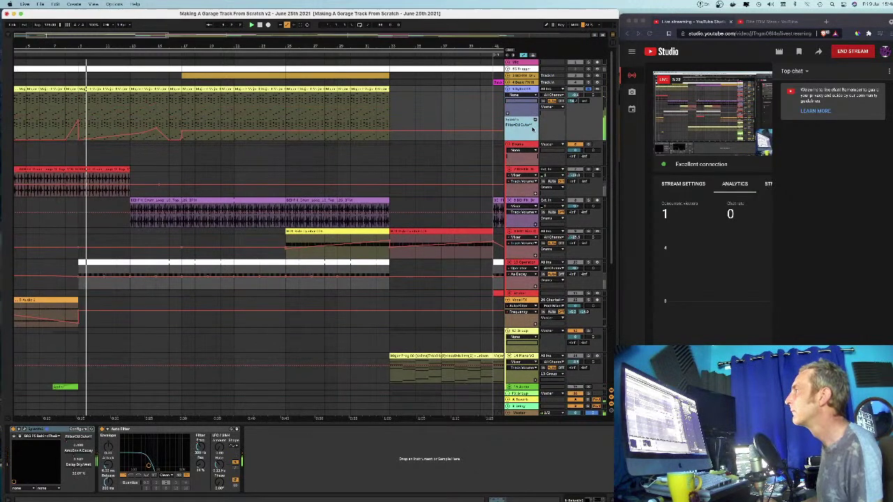
{"action": "left_click", "coordinate": [522, 120]}
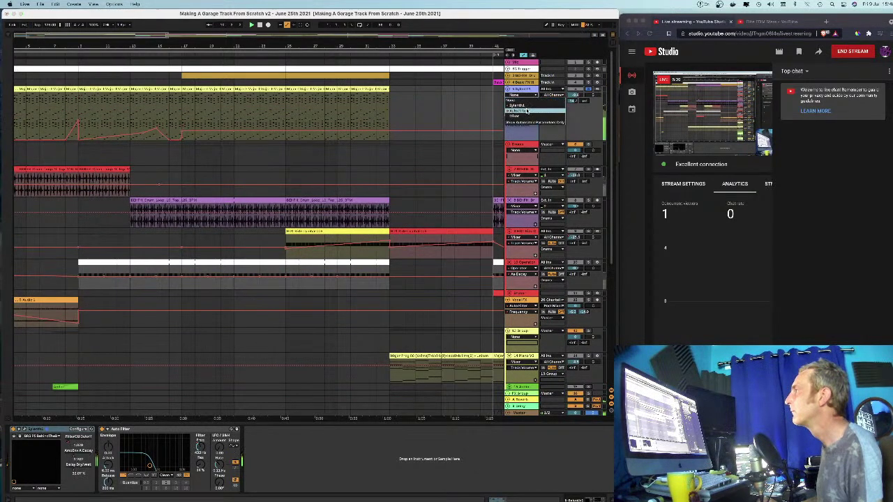
{"action": "left_click", "coordinate": [527, 111]}
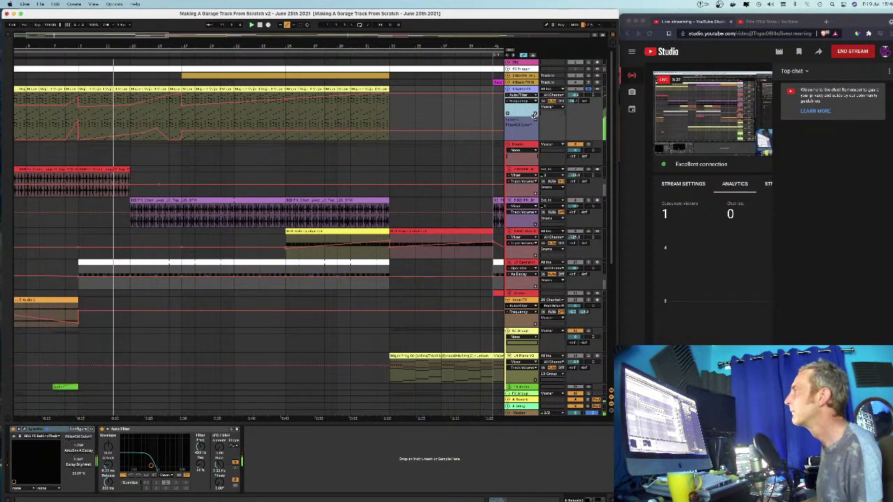
{"action": "left_click", "coordinate": [535, 114]}
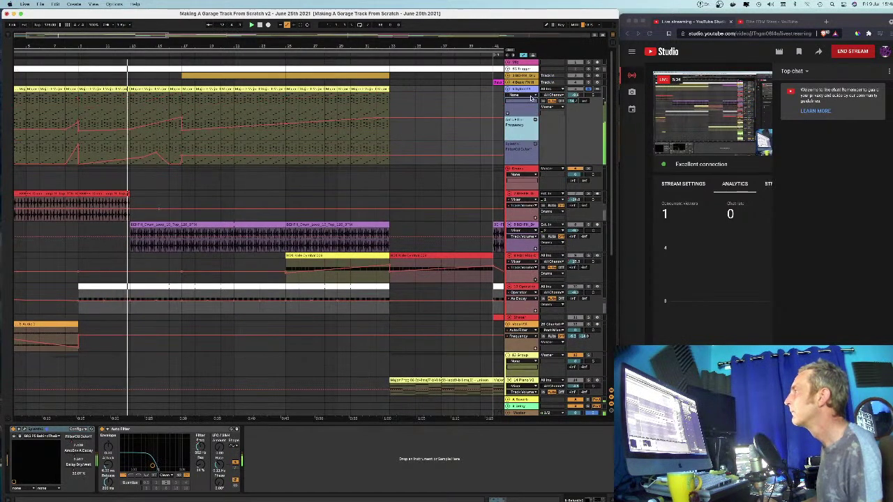
Step: Add a separate lane for the Sylenth1 AmpEnv A Decay automation and show Delay Dry/Wet automation on the main track lane
{"action": "left_click", "coordinate": [533, 100]}
{"action": "left_click", "coordinate": [534, 103]}
{"action": "left_click", "coordinate": [533, 102]}
{"action": "left_click", "coordinate": [532, 119]}
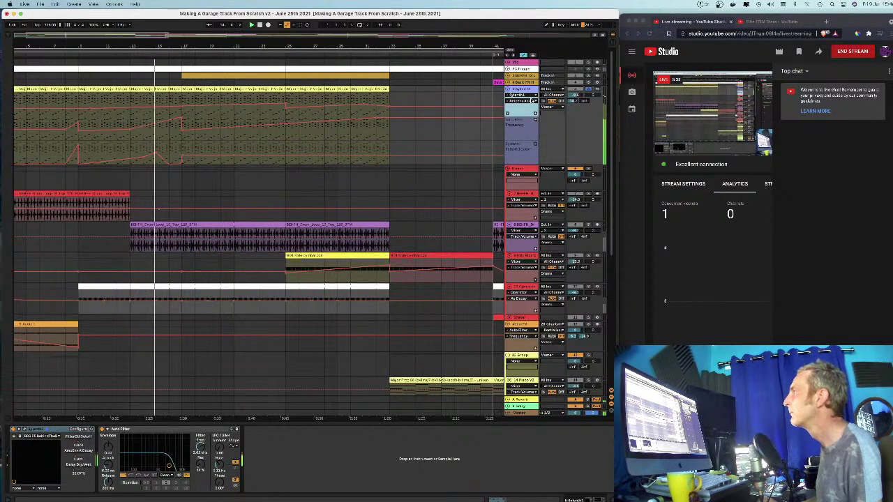
{"action": "left_click", "coordinate": [532, 102]}
{"action": "left_click", "coordinate": [532, 100]}
{"action": "left_click", "coordinate": [534, 106]}
{"action": "left_click", "coordinate": [532, 101]}
{"action": "left_click", "coordinate": [534, 110]}
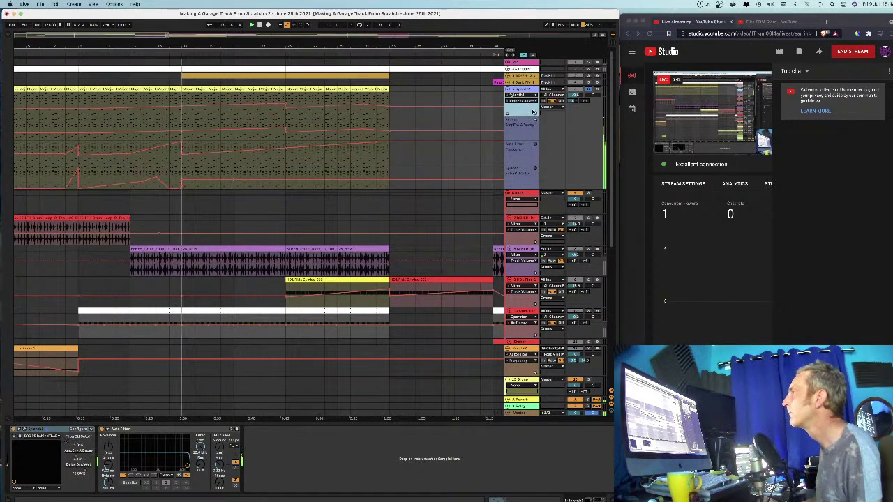
{"action": "left_click", "coordinate": [534, 112]}
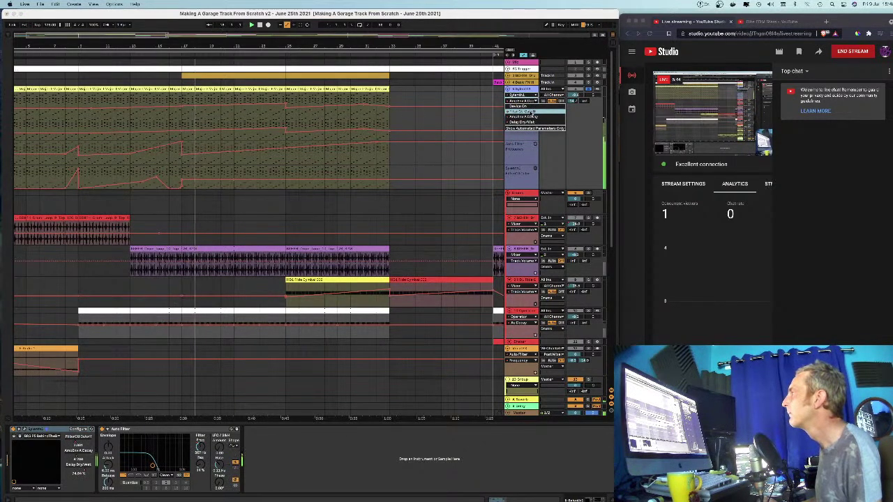
{"action": "left_click", "coordinate": [528, 123]}
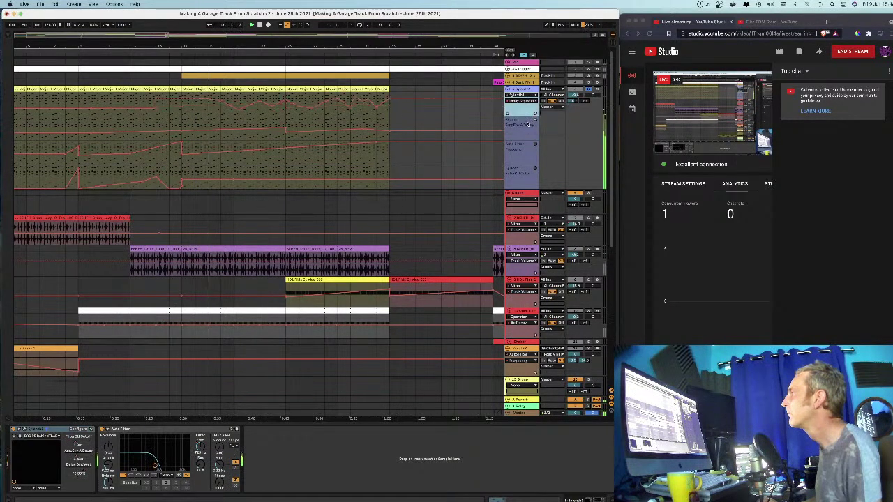
Step: Take the Sylenth1 track out of solo, listen to the full mix past the end of its clips, and stop playback
{"action": "left_click_drag", "start_coordinate": [287, 45], "coordinate": [327, 40]}
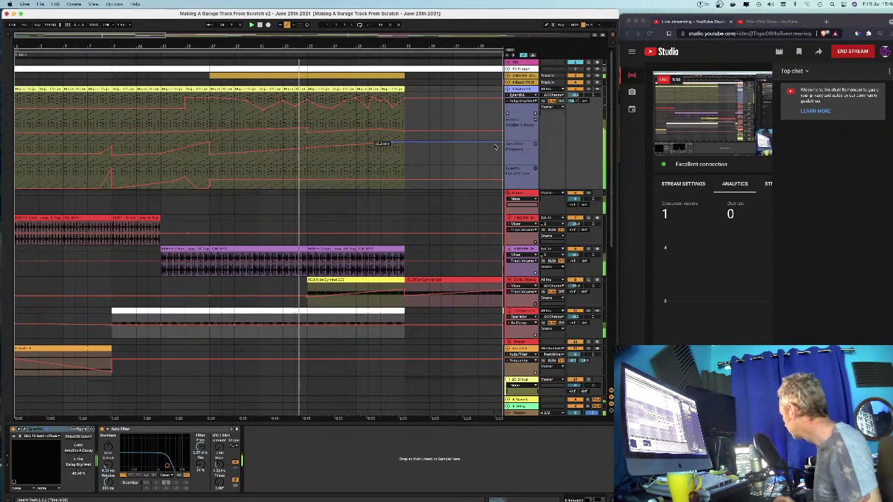
{"action": "left_click_drag", "start_coordinate": [446, 46], "coordinate": [447, 34]}
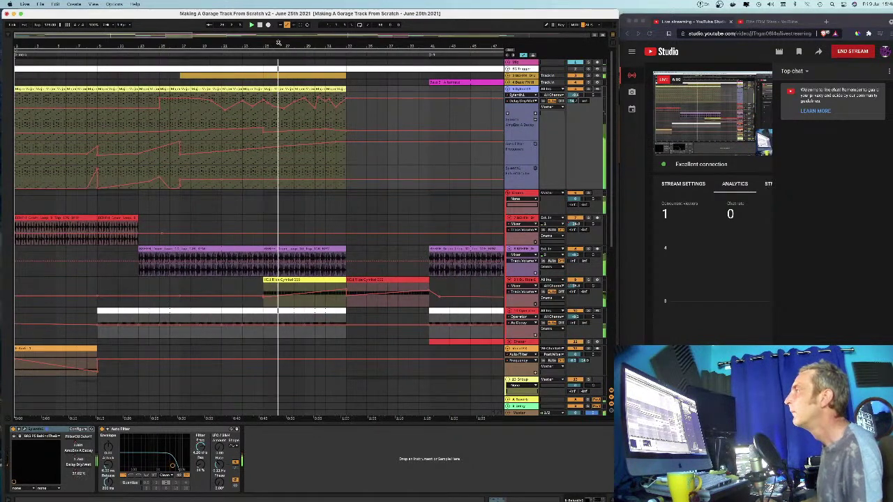
{"action": "left_click_drag", "start_coordinate": [311, 50], "coordinate": [322, 28]}
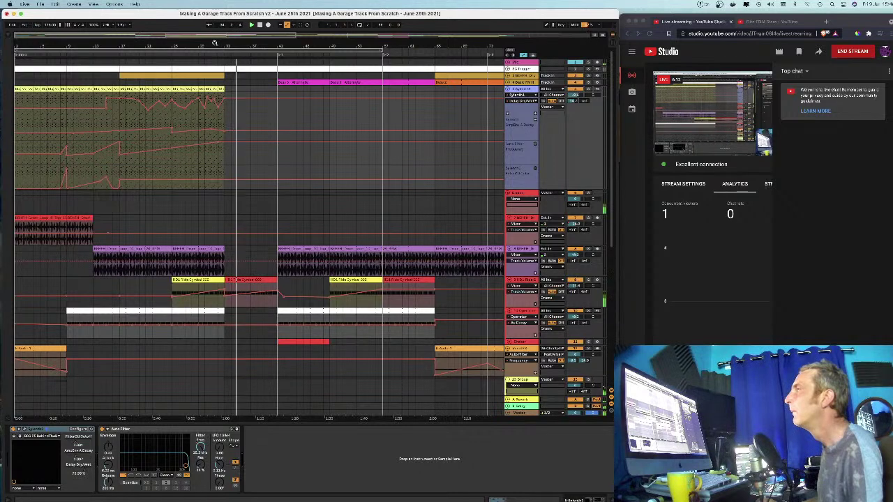
{"action": "key", "text": "space"}
Step: Return the insert marker to the start of the arrangement and examine the intro's automation lanes up close
{"action": "left_click", "coordinate": [16, 63]}
{"action": "left_click", "coordinate": [16, 63]}
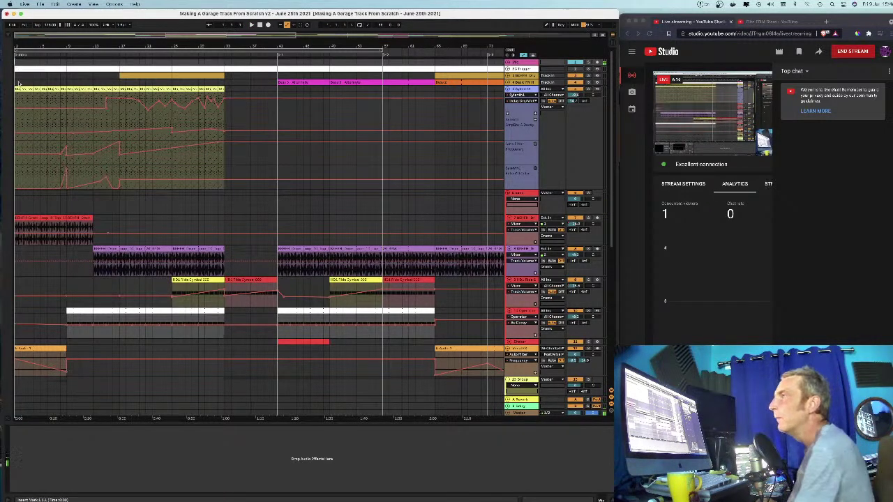
{"action": "left_click_drag", "start_coordinate": [16, 47], "coordinate": [16, 80]}
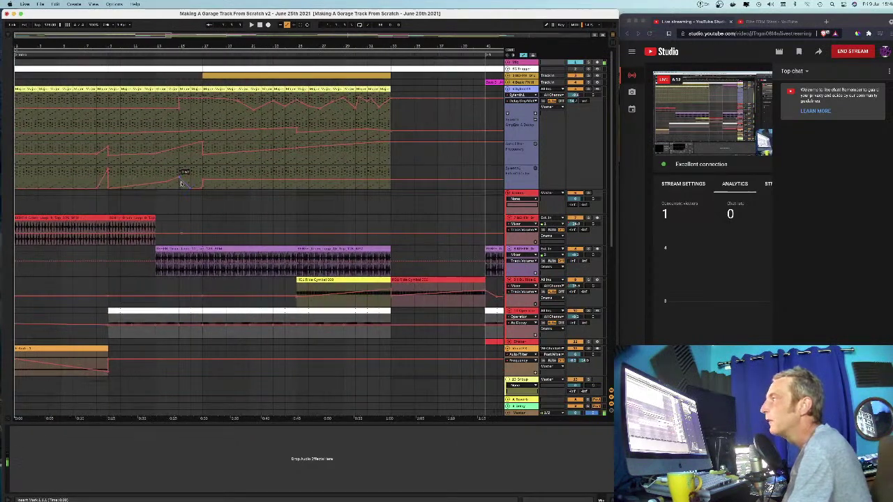
Step: Select the first one-bar Sylenth1 clip and examine the intro's automation lanes, including the lowest Sylenth1 lane
{"action": "left_click", "coordinate": [21, 98]}
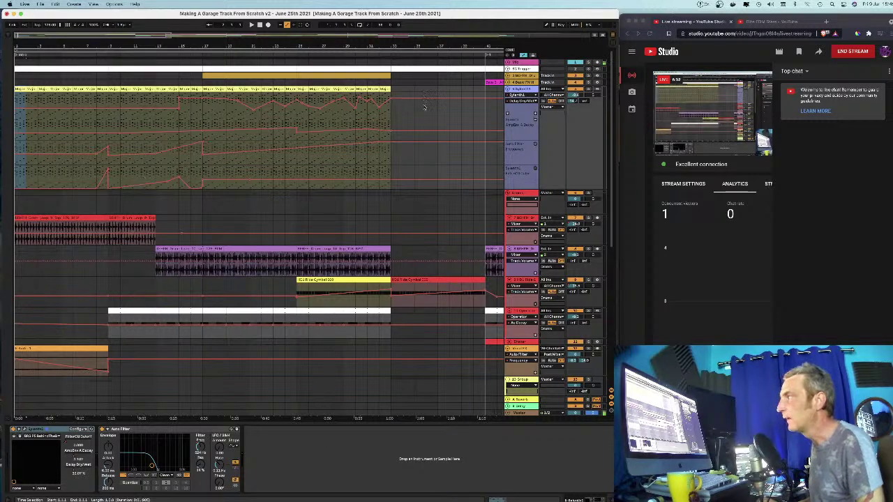
{"action": "left_click", "coordinate": [522, 91]}
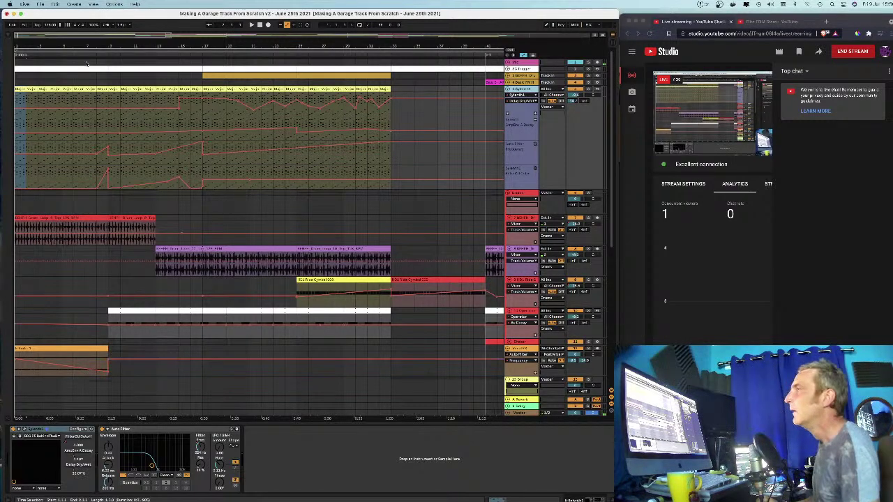
{"action": "left_click_drag", "start_coordinate": [103, 46], "coordinate": [105, 57]}
{"action": "key", "text": "Home"}
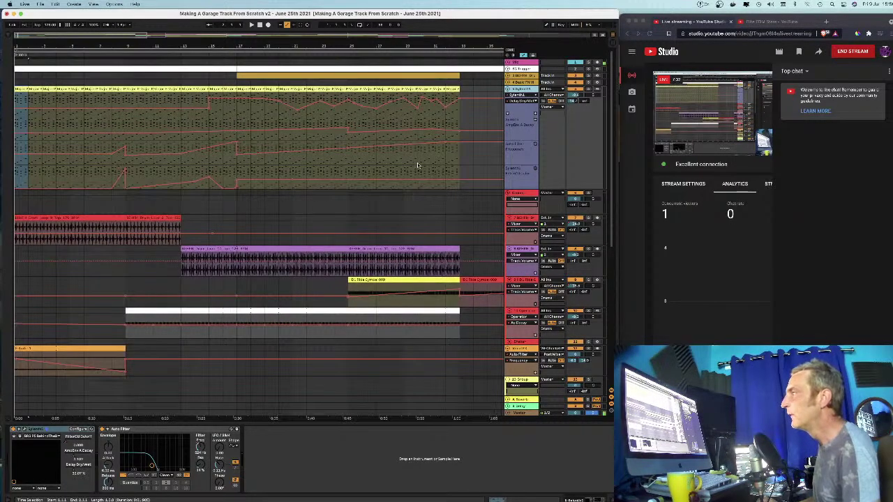
{"action": "left_click", "coordinate": [521, 174]}
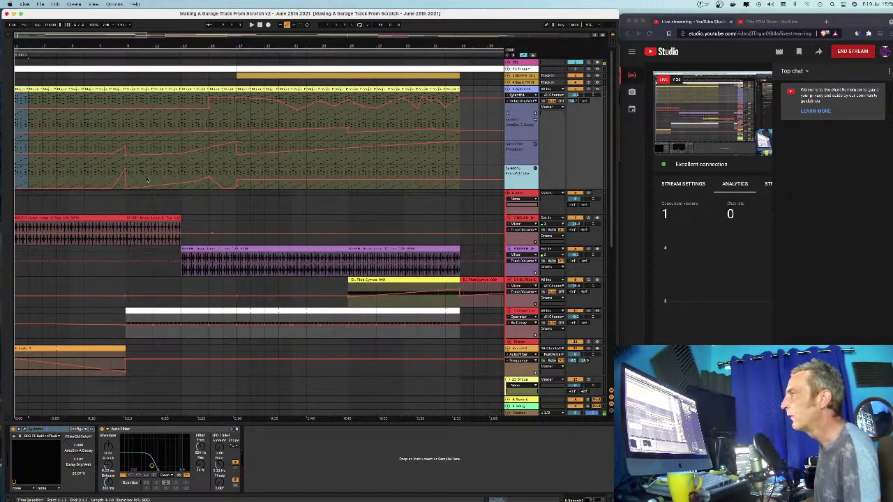
Step: Open the Sylenth1 editor's delay section, show the left delay time parameter on the track's main automation lane, and close the editor
{"action": "left_click", "coordinate": [25, 429]}
{"action": "mouse_move", "coordinate": [465, 289]}
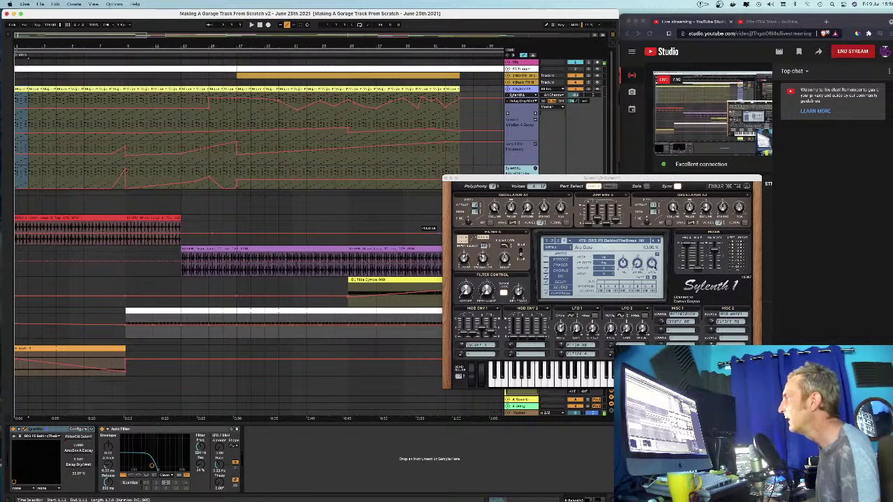
{"action": "left_click", "coordinate": [559, 282]}
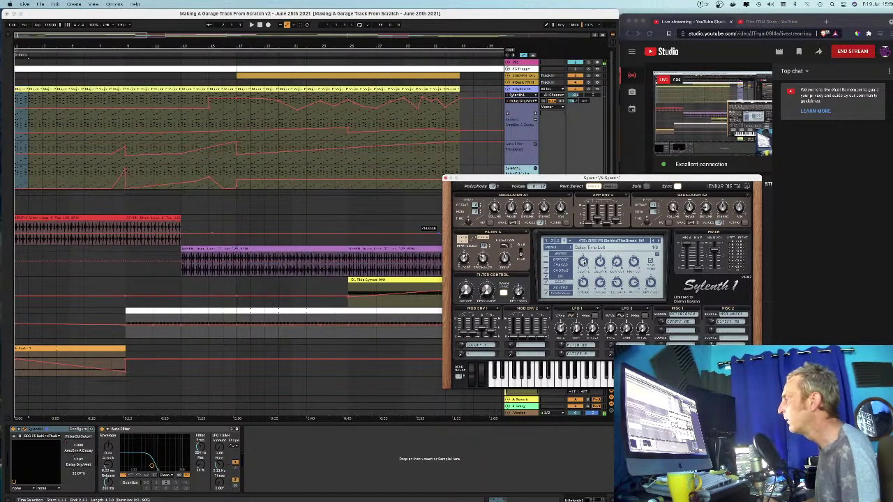
{"action": "left_click", "coordinate": [585, 261]}
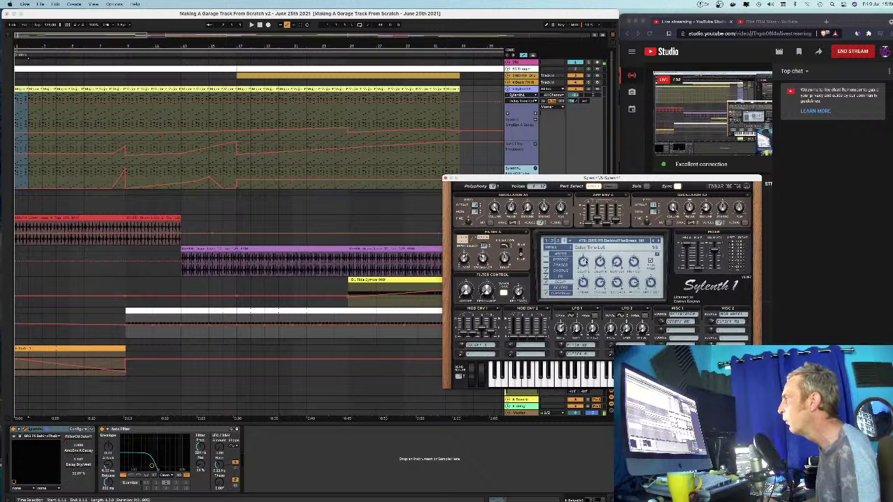
{"action": "left_click", "coordinate": [447, 178]}
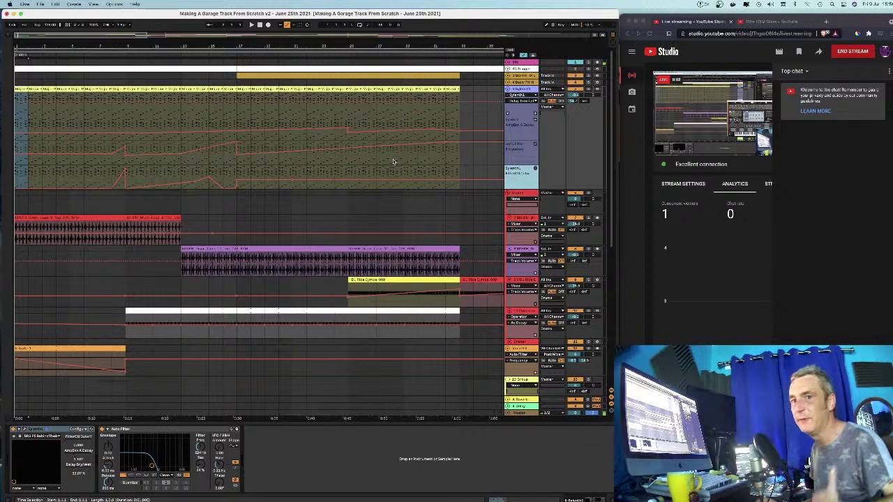
Step: Play the intro from just before bar 9 with the Sylenth1 automation lanes in view
{"action": "left_click_drag", "start_coordinate": [261, 47], "coordinate": [260, 54]}
{"action": "key", "text": "minus"}
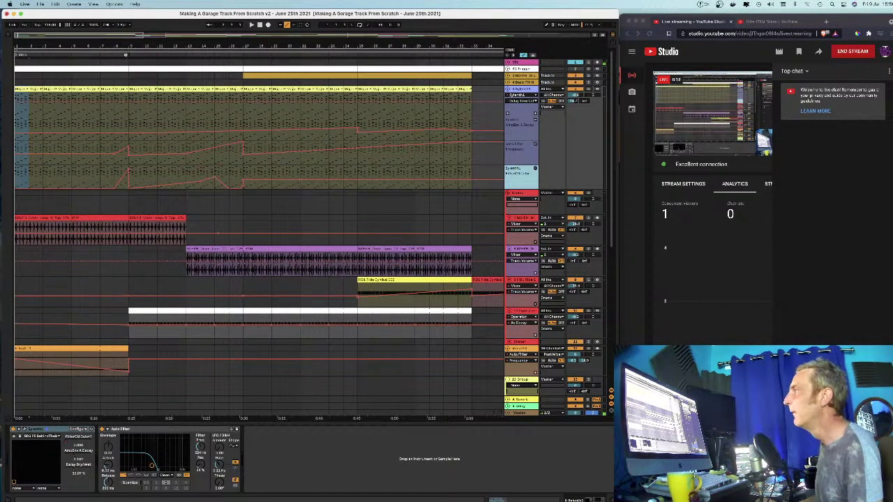
{"action": "key", "text": "space"}
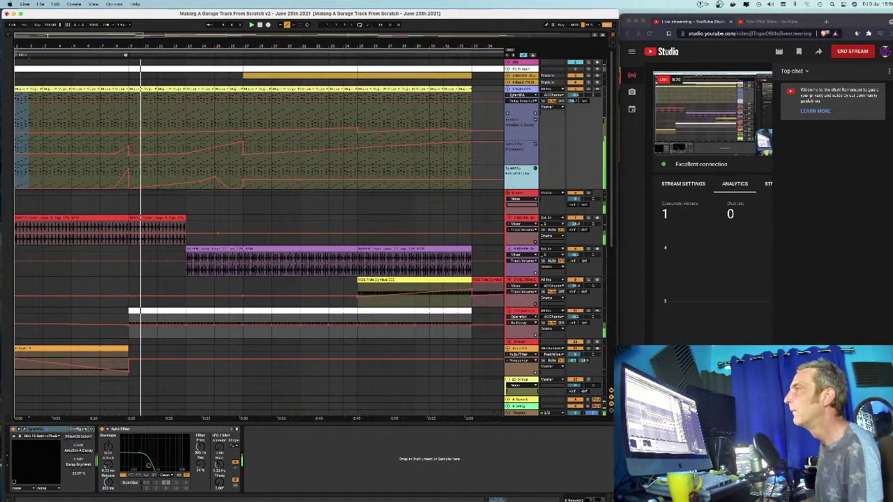
{"action": "left_click", "coordinate": [98, 54]}
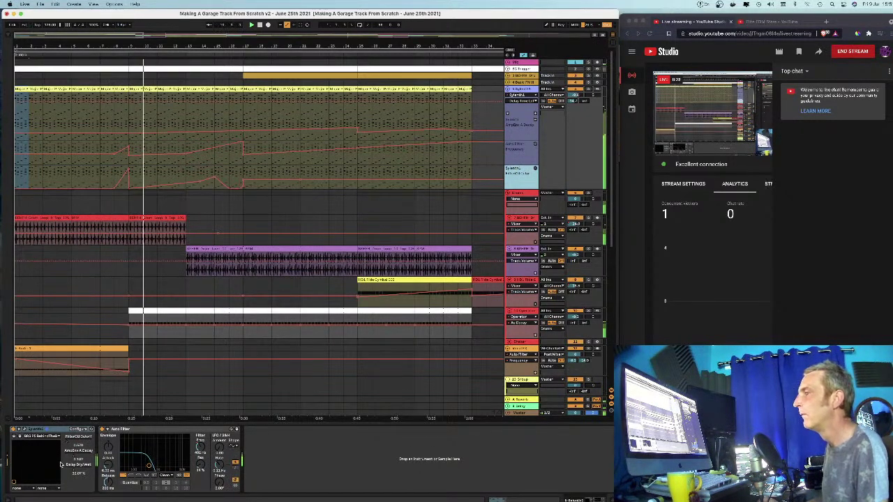
Step: Watch the Sylenth1 editor's delay section and its Dry/Wet control during playback, with the window moved over the arrangement, and close it after stopping
{"action": "left_click", "coordinate": [25, 430]}
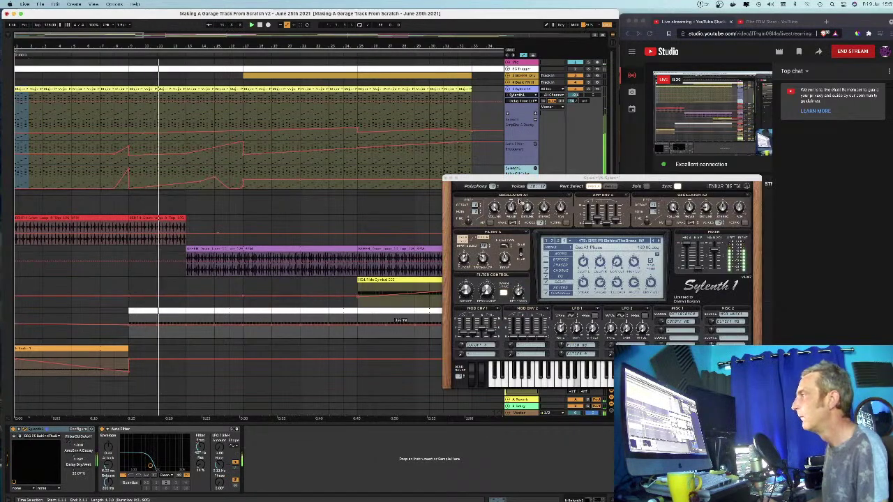
{"action": "left_click_drag", "start_coordinate": [527, 180], "coordinate": [280, 203]}
{"action": "left_click", "coordinate": [241, 316]}
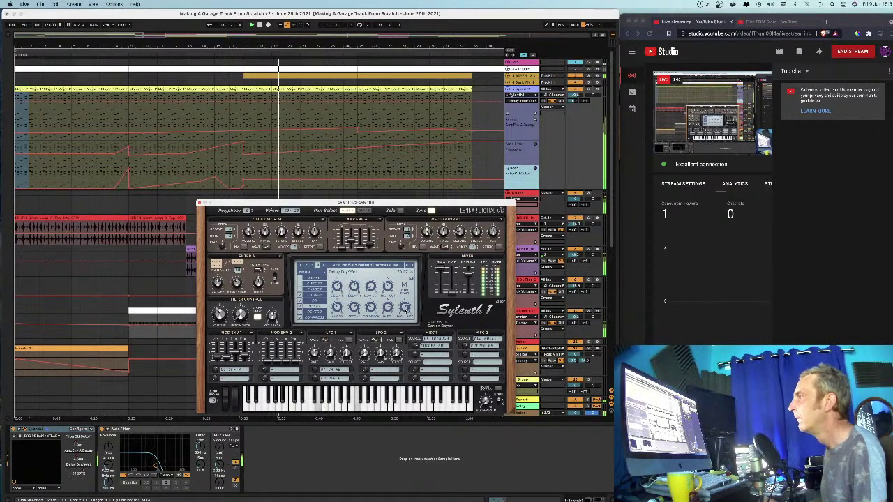
{"action": "left_click_drag", "start_coordinate": [406, 309], "coordinate": [405, 316]}
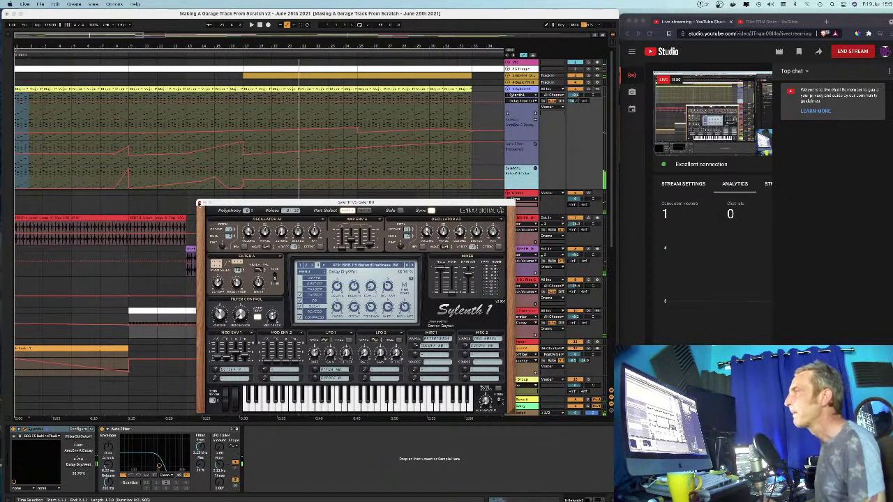
{"action": "left_click", "coordinate": [199, 202]}
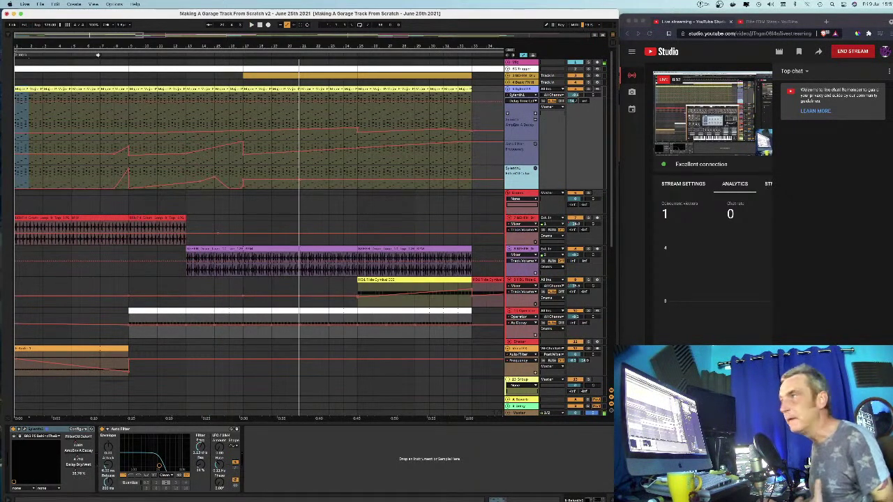
Step: Survey the wider arrangement, marking bar 33 on the Sylenth1 track, bars 17 to 33 on the Drums group and bars 1 to 17 on the ride track
{"action": "left_click_drag", "start_coordinate": [103, 46], "coordinate": [85, 45]}
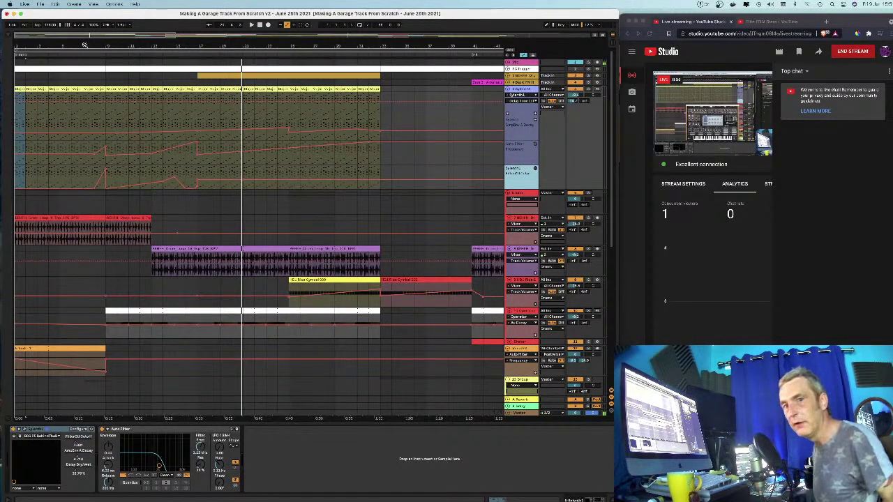
{"action": "left_click", "coordinate": [453, 79]}
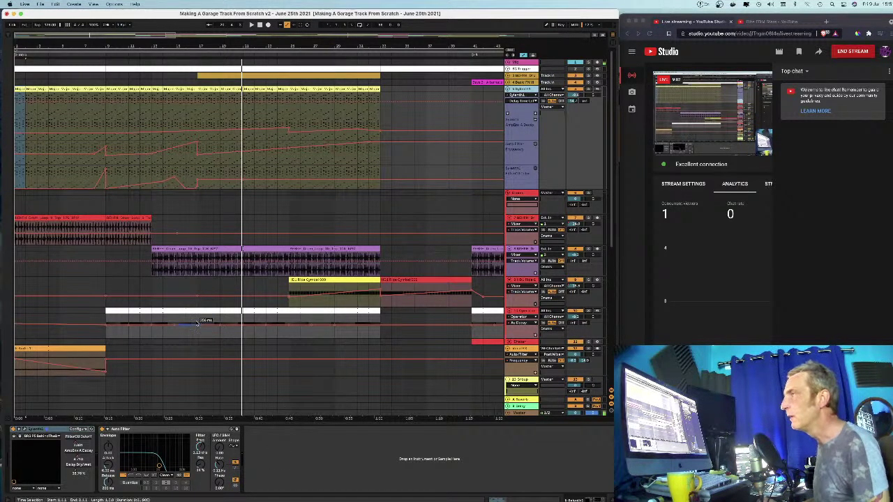
{"action": "left_click_drag", "start_coordinate": [30, 48], "coordinate": [30, 40]}
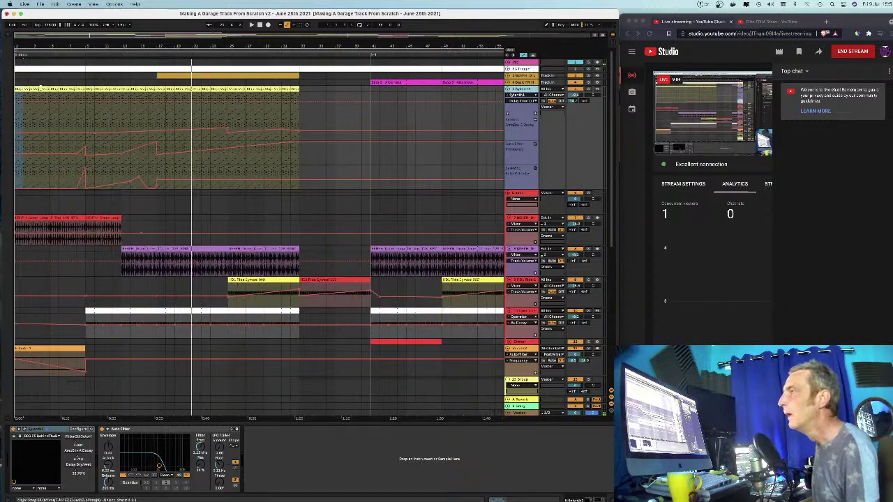
{"action": "scroll", "coordinate": [142, 258], "scroll_direction": "down", "scroll_amount": 3}
{"action": "scroll", "coordinate": [141, 263], "scroll_direction": "up", "scroll_amount": 3}
{"action": "key", "text": "minus"}
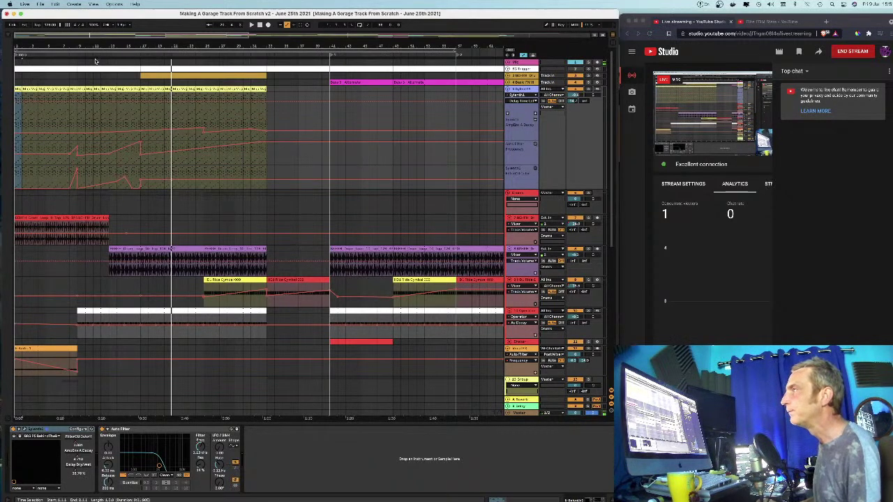
{"action": "left_click", "coordinate": [267, 96]}
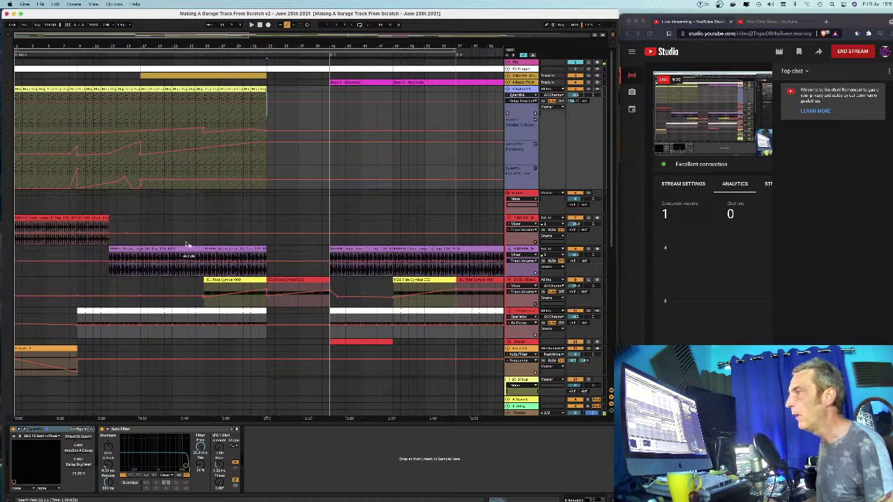
{"action": "left_click_drag", "start_coordinate": [141, 206], "coordinate": [266, 213]}
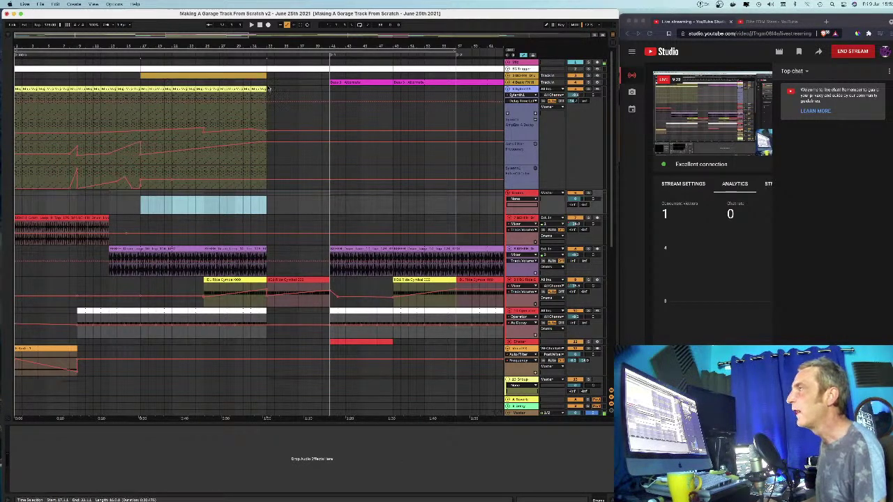
{"action": "left_click_drag", "start_coordinate": [139, 292], "coordinate": [17, 288]}
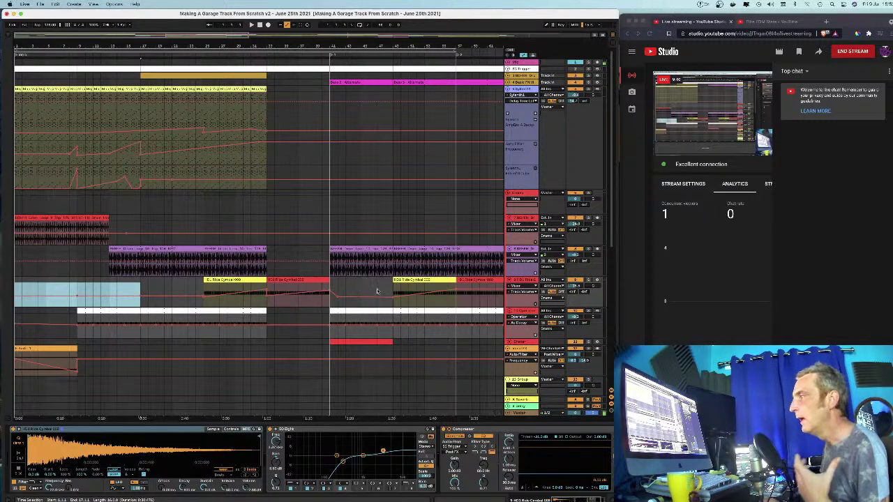
Step: Open the first MIDI clip on the Operator track and examine its notes and groove options without changing the groove
{"action": "left_click_drag", "start_coordinate": [287, 47], "coordinate": [286, 32]}
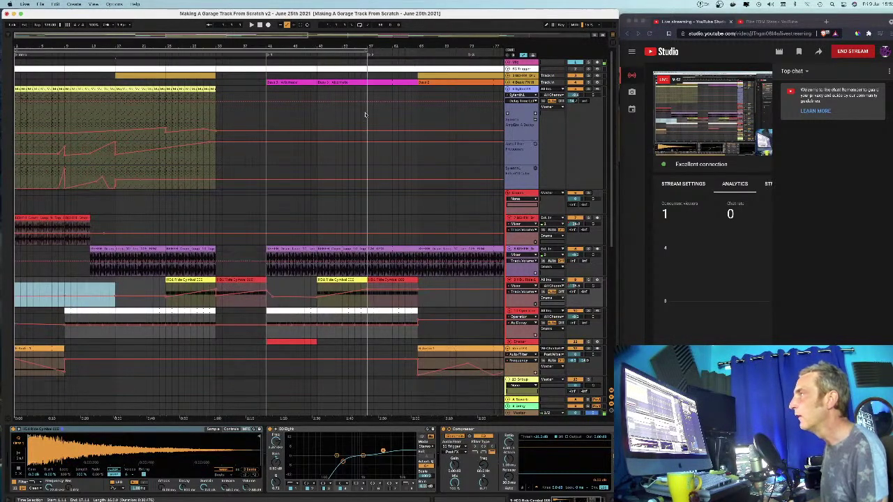
{"action": "scroll", "coordinate": [244, 164], "scroll_direction": "down", "scroll_amount": 5}
{"action": "scroll", "coordinate": [244, 164], "scroll_direction": "down", "scroll_amount": 3}
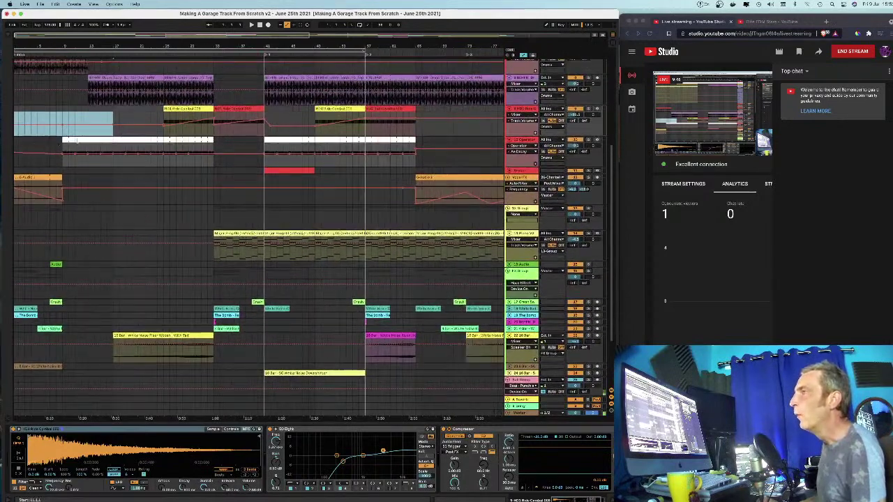
{"action": "double_click", "coordinate": [70, 141]}
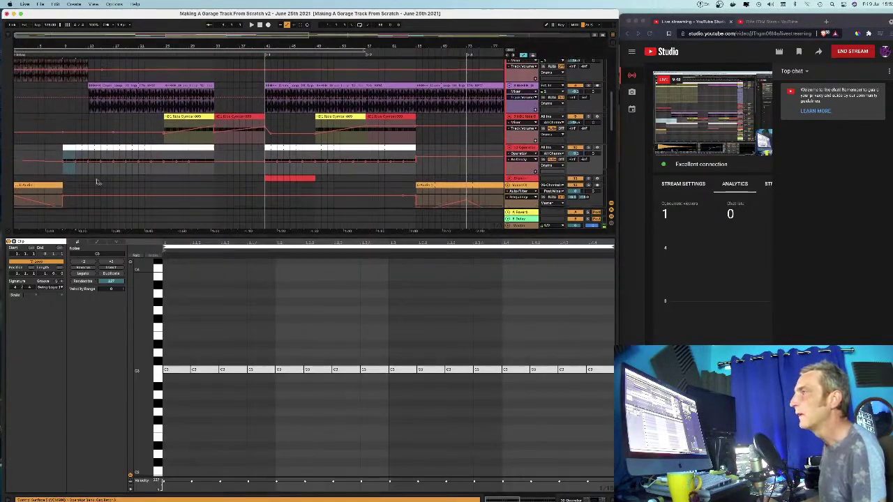
{"action": "left_click", "coordinate": [184, 354]}
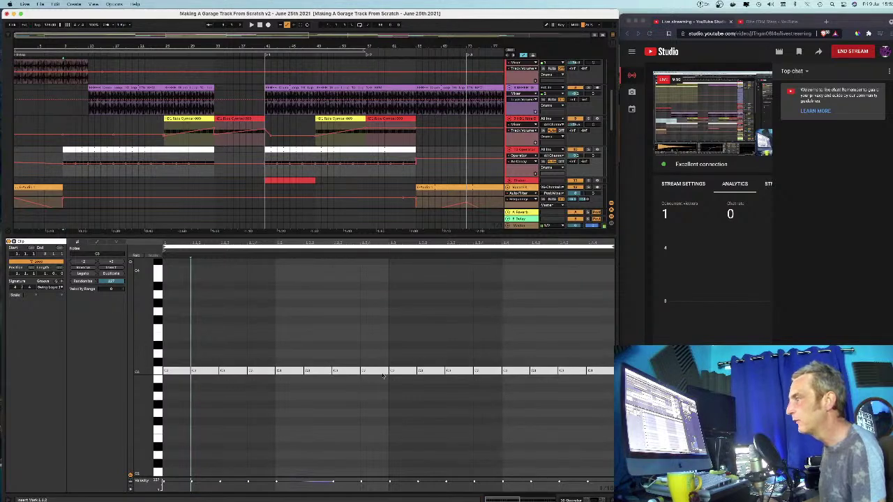
{"action": "left_click", "coordinate": [60, 286]}
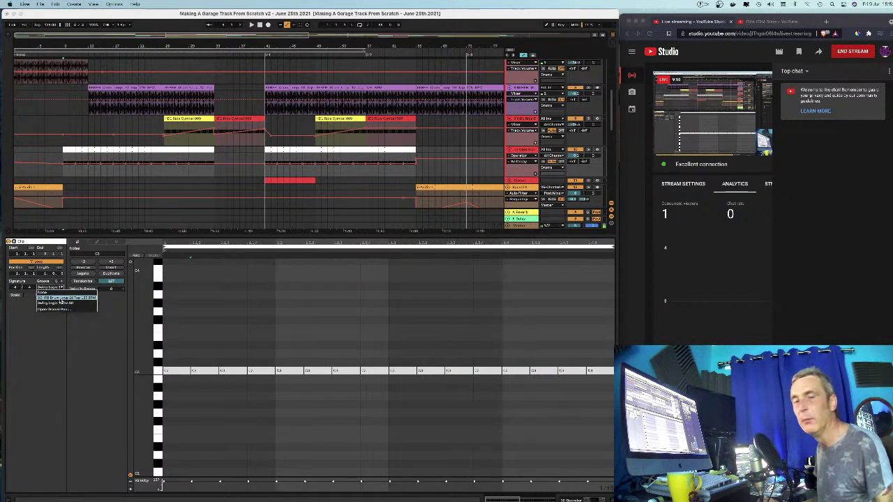
{"action": "left_click", "coordinate": [178, 351]}
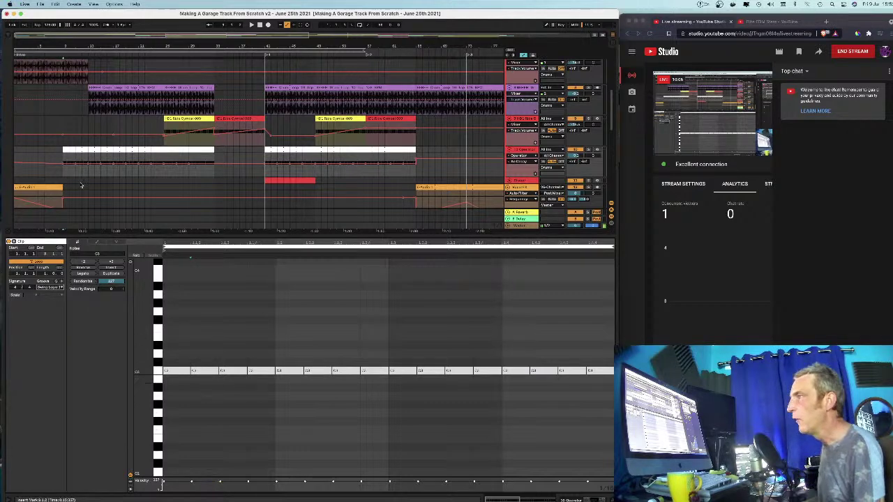
Step: Show the Operator device and display its Osc-A Envelope Decay Time automation on the track's lane
{"action": "double_click", "coordinate": [519, 152]}
{"action": "left_click", "coordinate": [522, 162]}
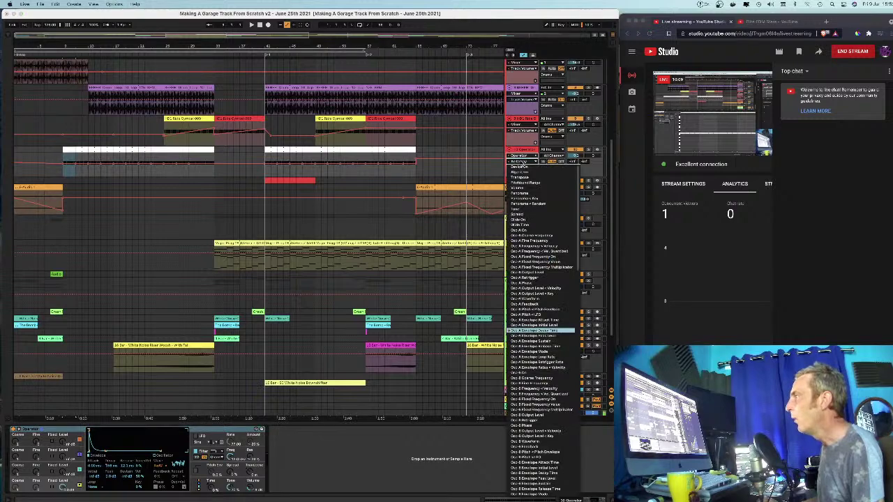
{"action": "left_click", "coordinate": [535, 332]}
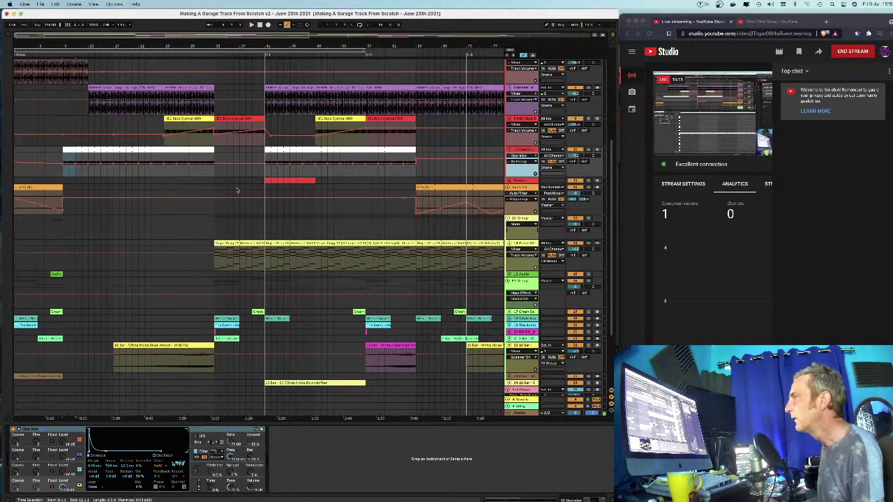
Step: Simplify the Operator track's decay time envelope across both groups of clips, from just before bar 9 to just past bar 65
{"action": "left_click_drag", "start_coordinate": [172, 46], "coordinate": [183, 54]}
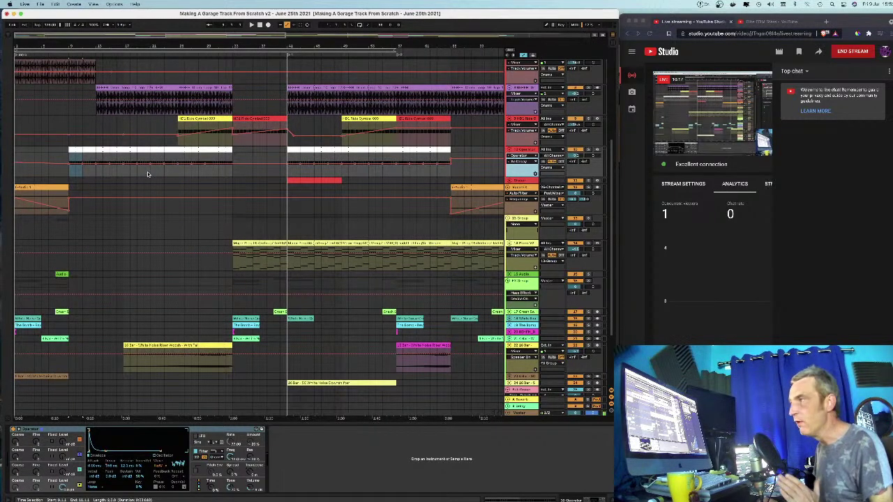
{"action": "left_click_drag", "start_coordinate": [63, 171], "coordinate": [440, 165]}
{"action": "right_click", "coordinate": [438, 166]}
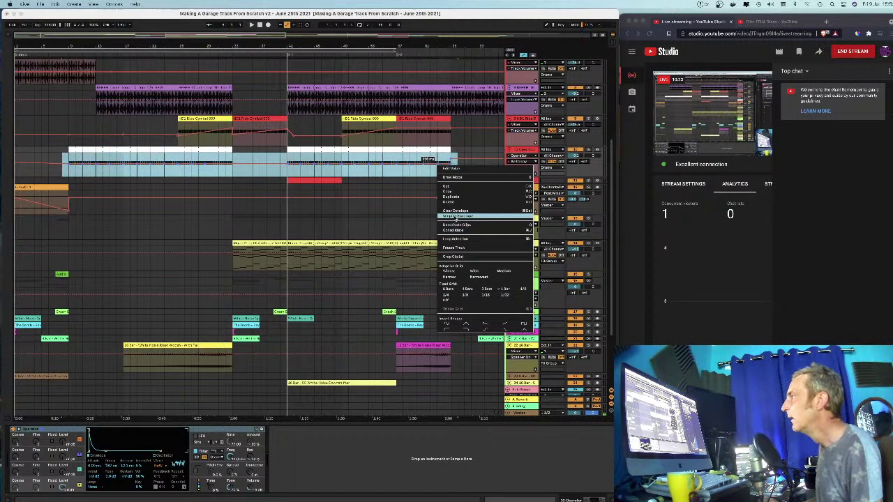
{"action": "left_click", "coordinate": [457, 217]}
Step: Draw a rising decay time ramp on the Operator track from bar 29 to bar 33, dropping back at the end
{"action": "left_click", "coordinate": [151, 171]}
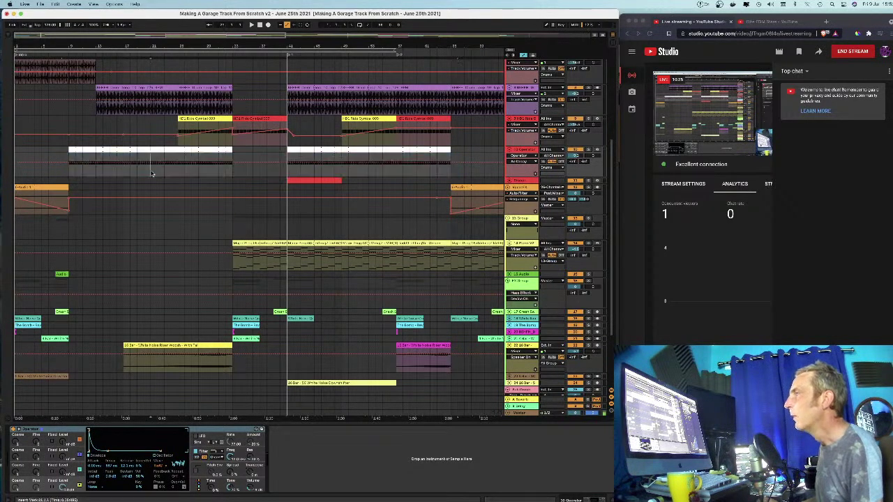
{"action": "left_click_drag", "start_coordinate": [123, 168], "coordinate": [113, 166]}
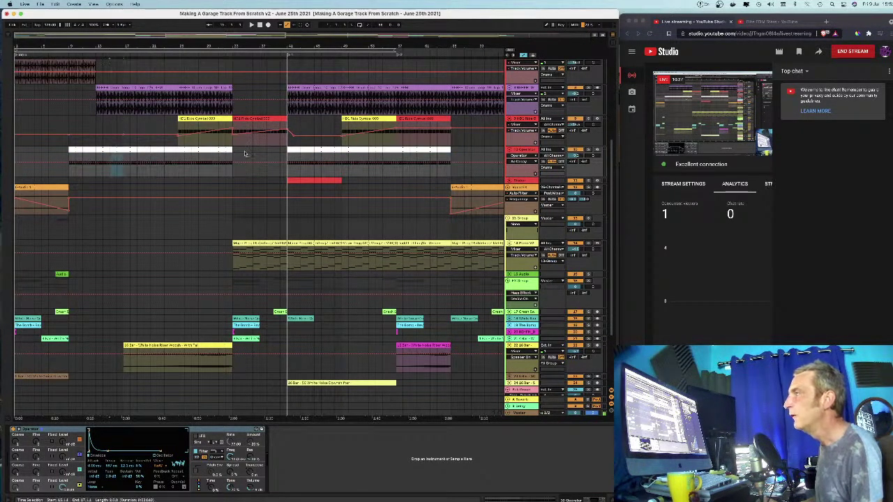
{"action": "left_click_drag", "start_coordinate": [233, 160], "coordinate": [205, 159]}
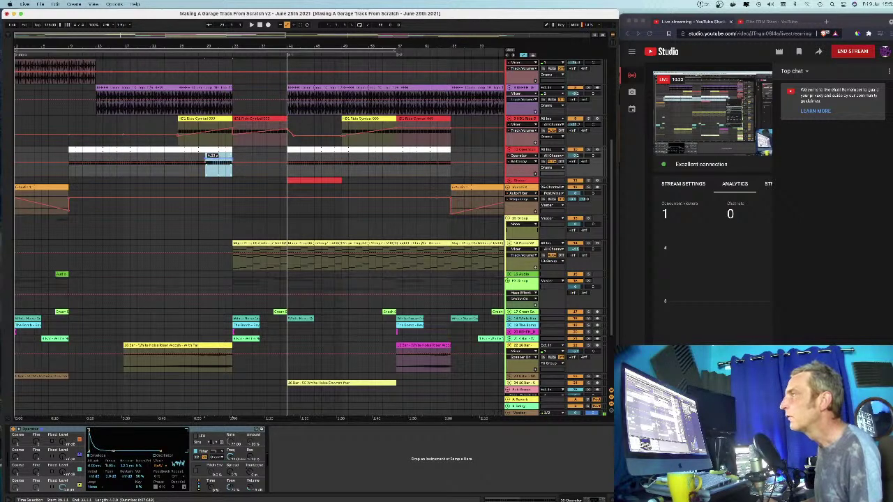
{"action": "left_click", "coordinate": [204, 157]}
{"action": "left_click", "coordinate": [396, 161]}
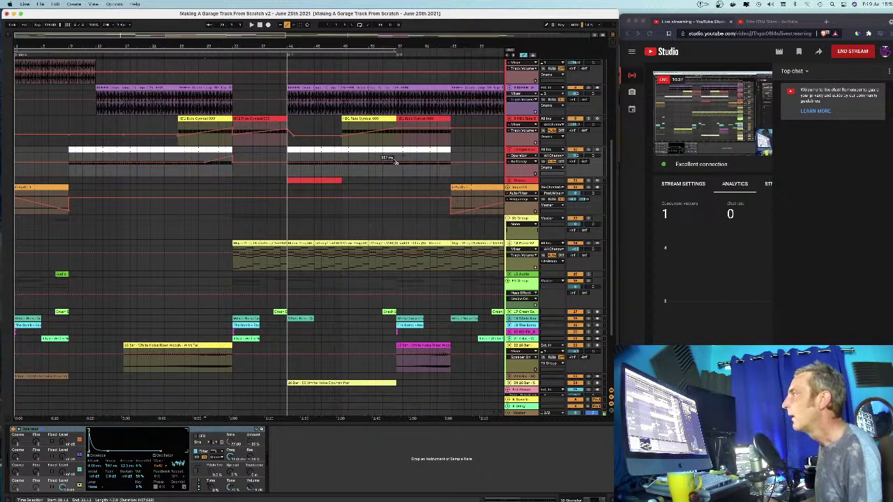
Step: Add short rising decay time ramps to the Operator track over bars 47 to 49 and bars 16 to 17
{"action": "left_click_drag", "start_coordinate": [341, 158], "coordinate": [328, 161]}
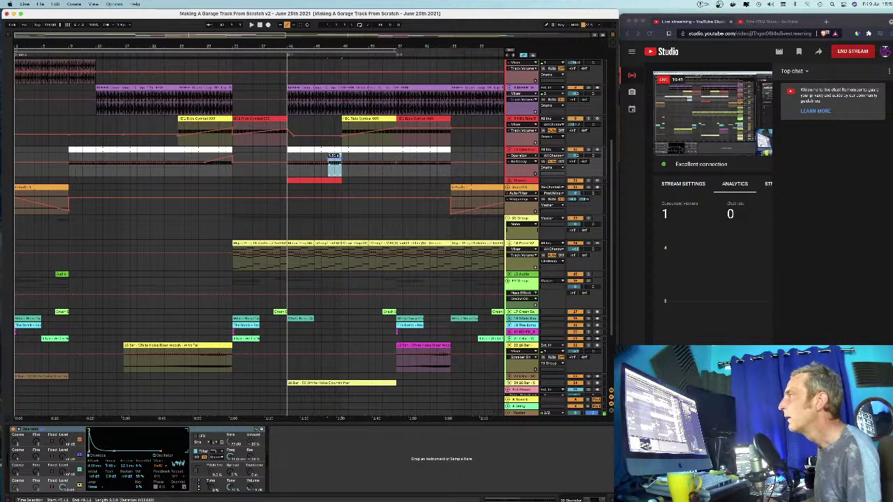
{"action": "left_click", "coordinate": [334, 161]}
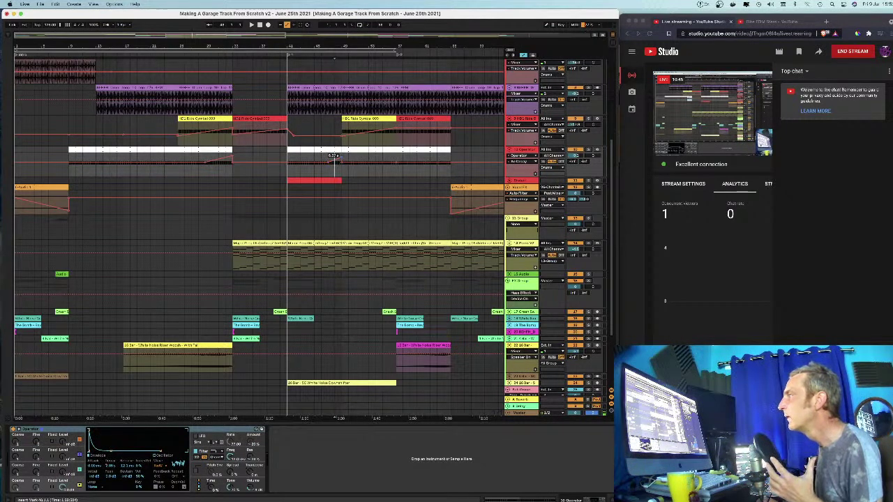
{"action": "left_click_drag", "start_coordinate": [335, 158], "coordinate": [284, 170]}
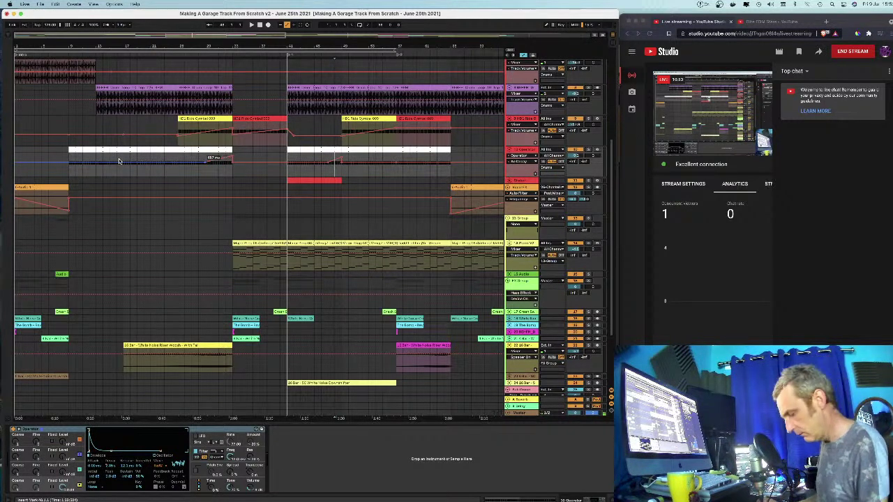
{"action": "left_click", "coordinate": [118, 159]}
{"action": "left_click_drag", "start_coordinate": [121, 158], "coordinate": [120, 157]}
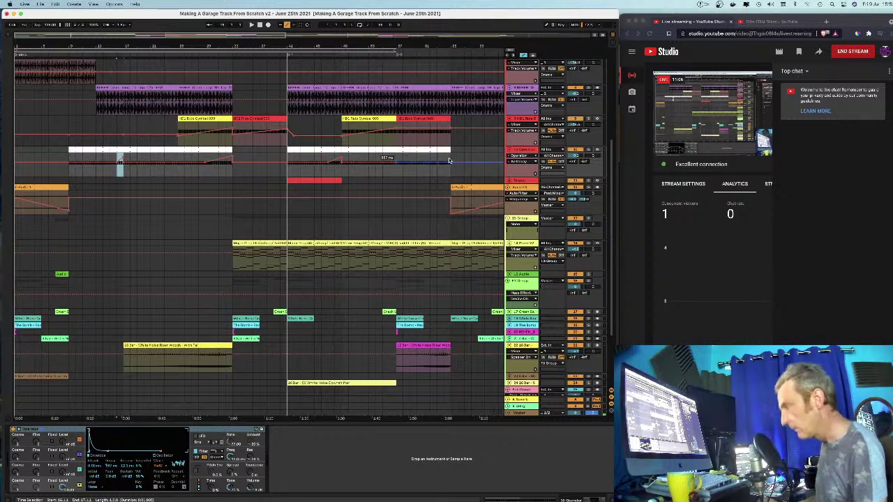
Step: Draw a rising decay time ramp on the Operator track over its last two bars, from bar 63 to bar 65
{"action": "left_click_drag", "start_coordinate": [438, 160], "coordinate": [450, 160]}
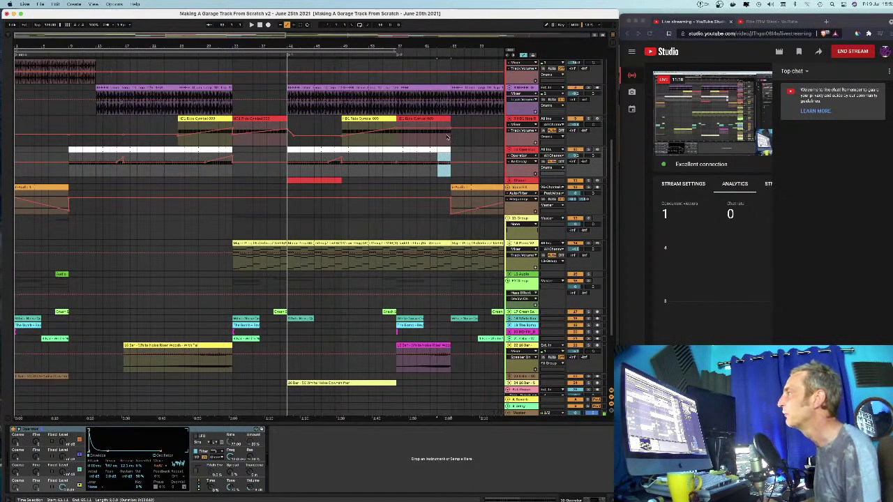
{"action": "left_click_drag", "start_coordinate": [453, 44], "coordinate": [441, 111]}
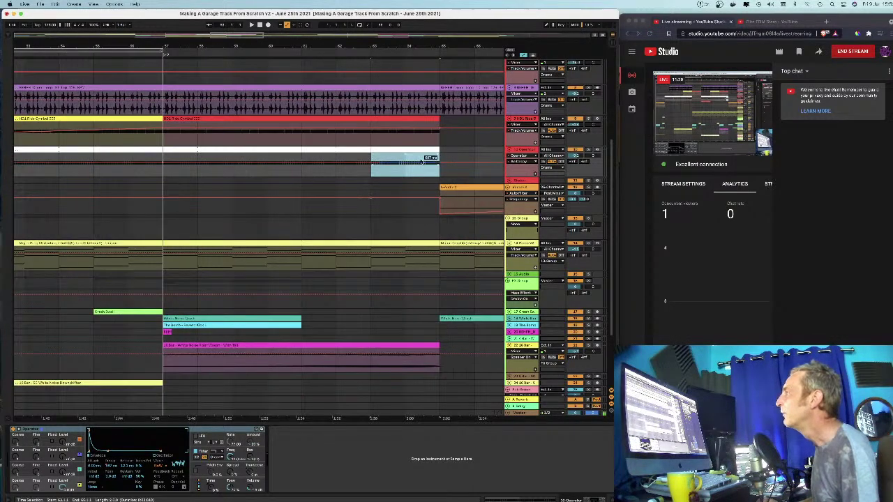
{"action": "left_click", "coordinate": [380, 171]}
{"action": "left_click_drag", "start_coordinate": [405, 174], "coordinate": [430, 153]}
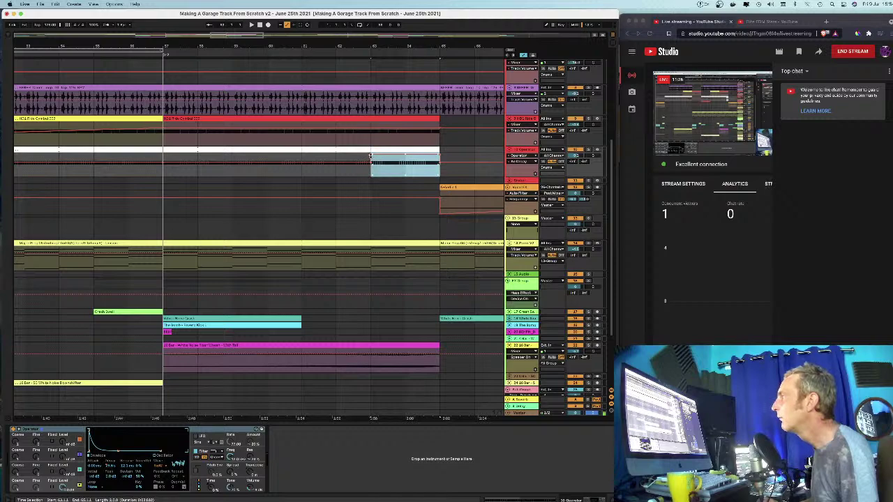
{"action": "left_click_drag", "start_coordinate": [371, 157], "coordinate": [371, 162]}
Step: Unfold the kick drum track near the start of the track list and show its device chain
{"action": "left_click_drag", "start_coordinate": [379, 44], "coordinate": [454, 44]}
{"action": "left_click_drag", "start_coordinate": [370, 43], "coordinate": [423, 43]}
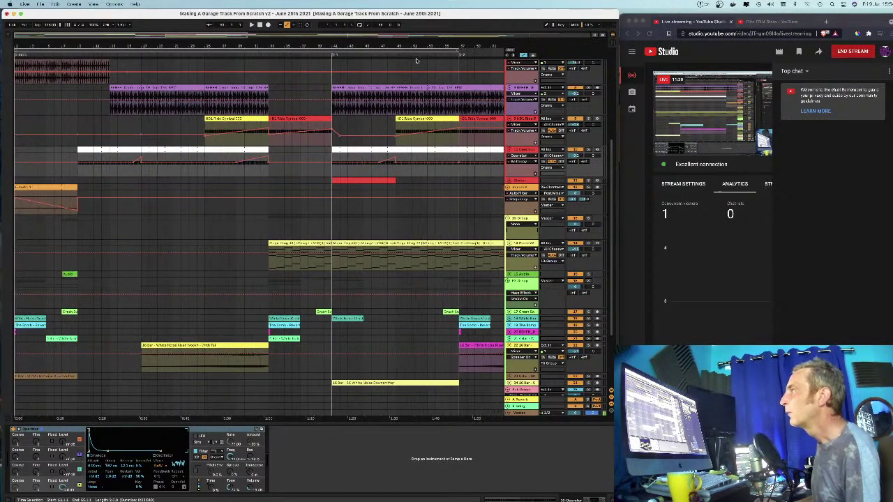
{"action": "scroll", "coordinate": [358, 149], "scroll_direction": "up", "scroll_amount": 5}
{"action": "left_click_drag", "start_coordinate": [340, 47], "coordinate": [340, 35]}
{"action": "scroll", "coordinate": [174, 75], "scroll_direction": "right", "scroll_amount": 1}
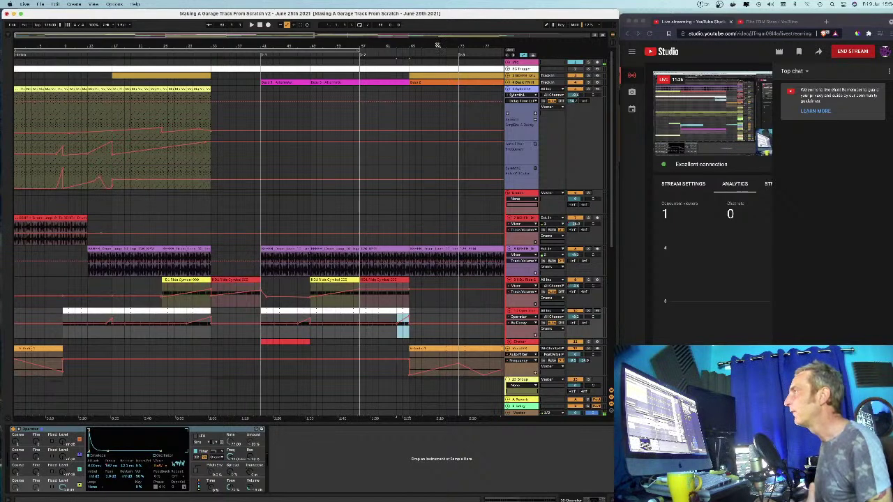
{"action": "left_click_drag", "start_coordinate": [438, 46], "coordinate": [437, 44]}
{"action": "left_click", "coordinate": [508, 76]}
{"action": "left_click", "coordinate": [524, 75]}
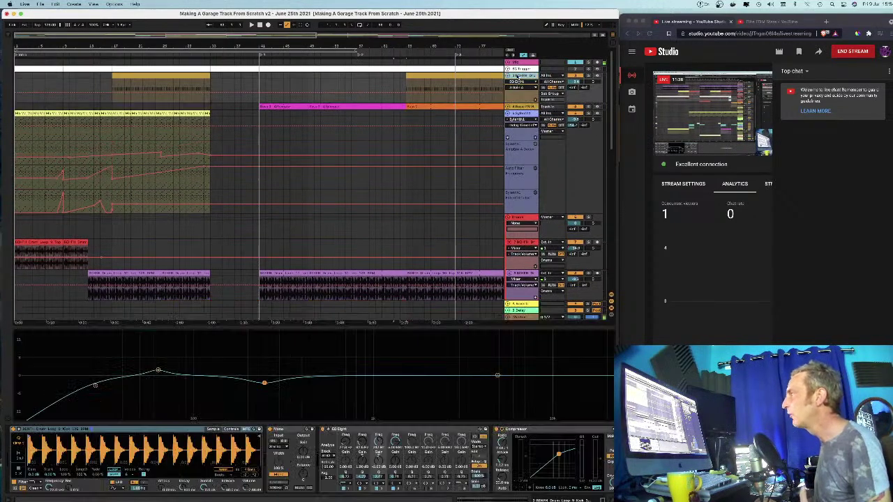
{"action": "left_click_drag", "start_coordinate": [416, 39], "coordinate": [362, 46]}
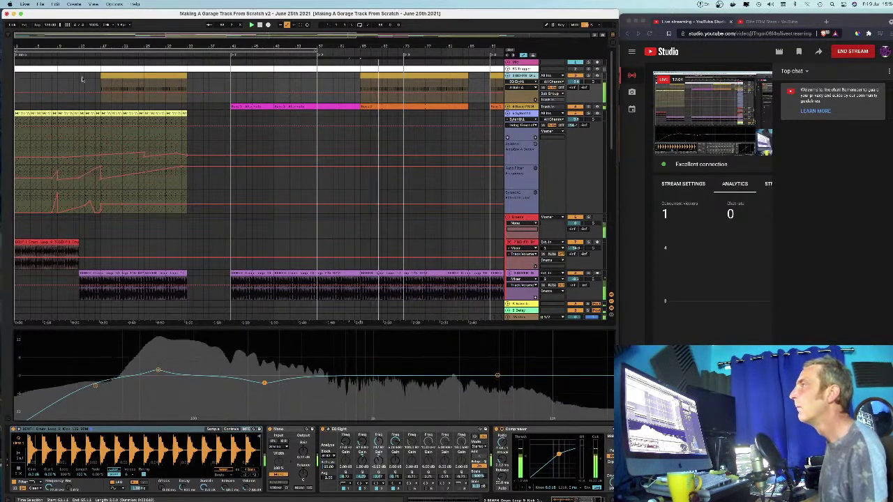
Step: Cut bar 24 out of the long kick clip and paste it back as a separate one-bar clip
{"action": "left_click", "coordinate": [98, 54]}
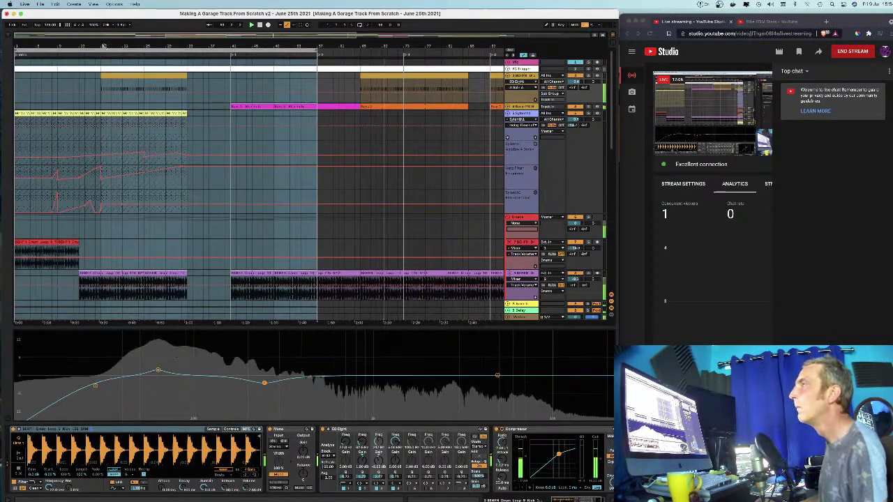
{"action": "left_click_drag", "start_coordinate": [97, 53], "coordinate": [95, 61]}
{"action": "scroll", "coordinate": [144, 56], "scroll_direction": "right", "scroll_amount": 4}
{"action": "scroll", "coordinate": [145, 55], "scroll_direction": "left", "scroll_amount": 2}
{"action": "left_click_drag", "start_coordinate": [130, 46], "coordinate": [254, 79]}
{"action": "left_click", "coordinate": [278, 77]}
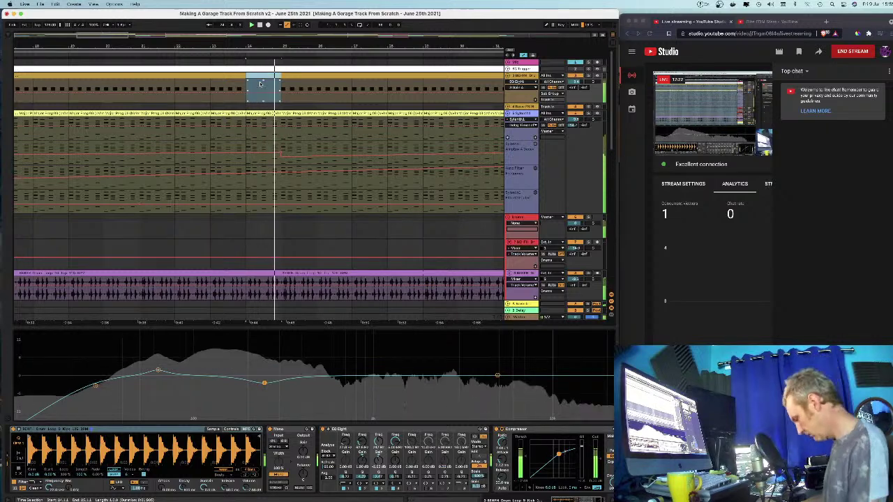
{"action": "left_click", "coordinate": [207, 54]}
{"action": "scroll", "coordinate": [208, 54], "scroll_direction": "up", "scroll_amount": 5}
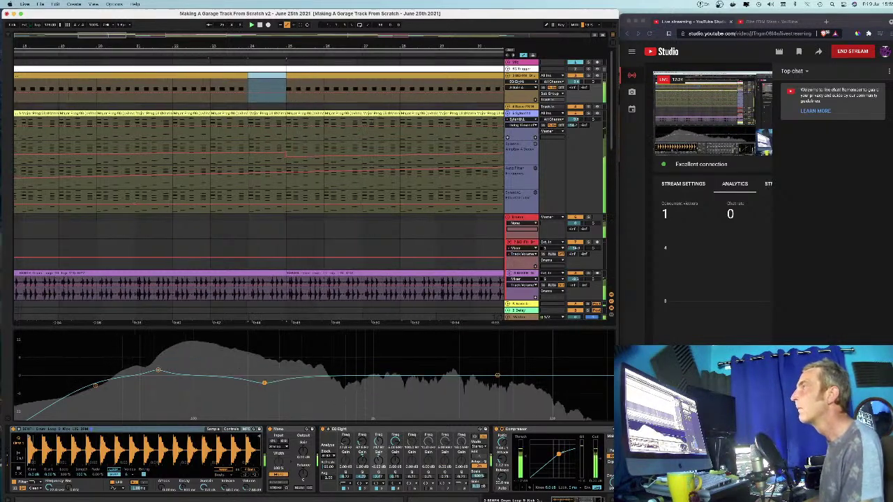
{"action": "left_click", "coordinate": [275, 79]}
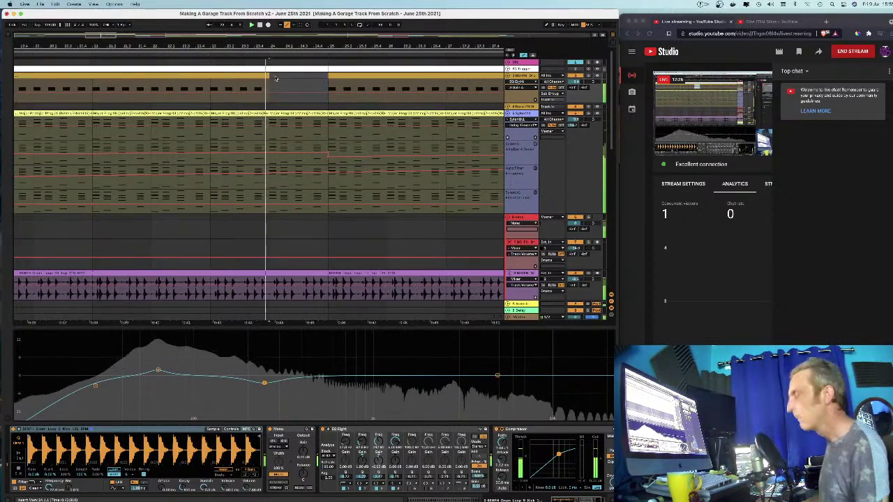
{"action": "key", "text": "super+v"}
Step: In the bar 24 kick clip, move the fourth kick half a beat earlier and add another on the bar's last half beat
{"action": "double_click", "coordinate": [303, 77]}
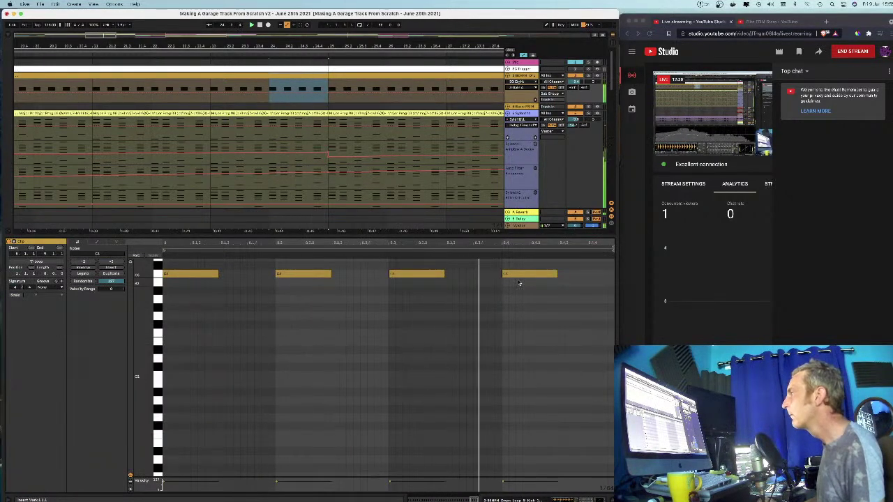
{"action": "left_click_drag", "start_coordinate": [520, 274], "coordinate": [464, 276]}
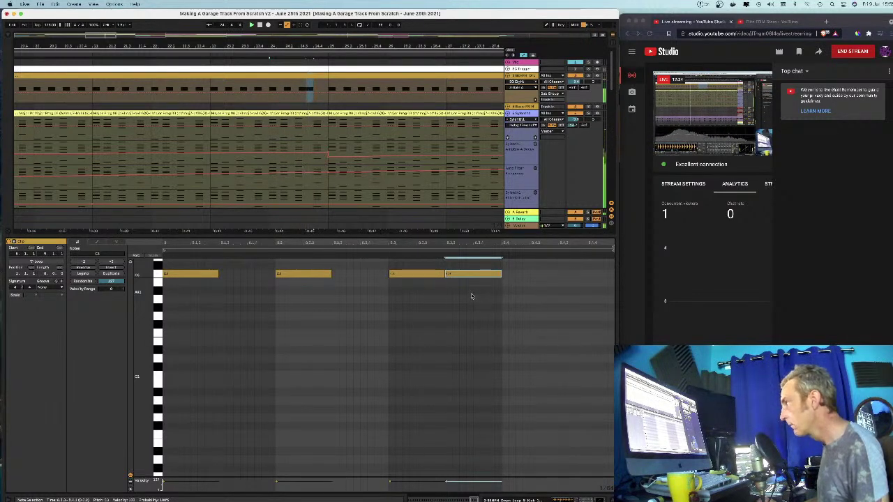
{"action": "left_click_drag", "start_coordinate": [301, 274], "coordinate": [366, 279]}
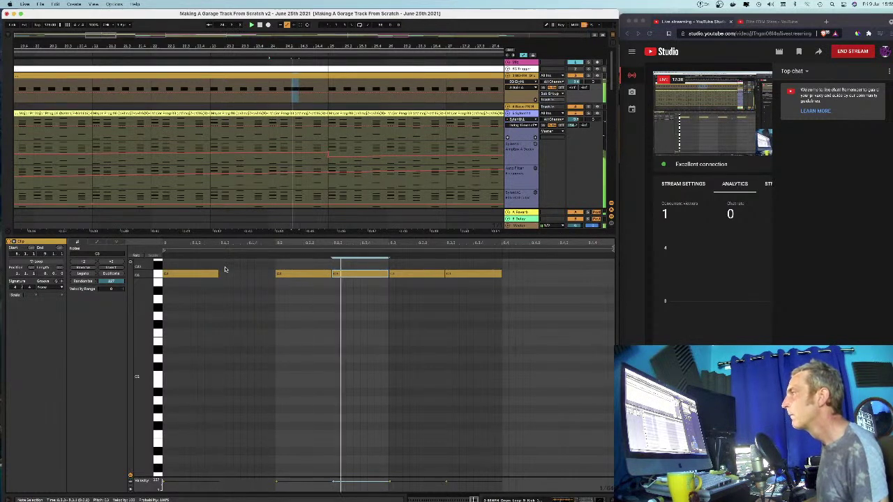
{"action": "double_click", "coordinate": [361, 274]}
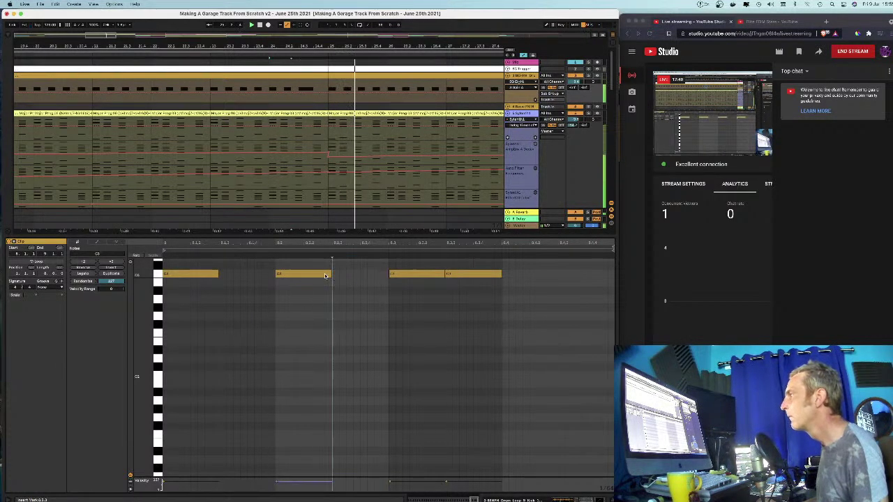
{"action": "left_click_drag", "start_coordinate": [469, 274], "coordinate": [577, 280]}
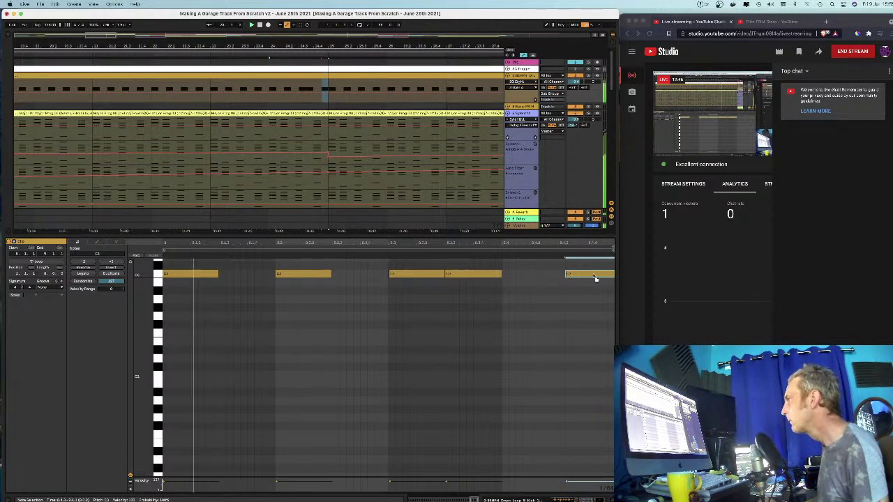
{"action": "left_click_drag", "start_coordinate": [595, 277], "coordinate": [592, 278]}
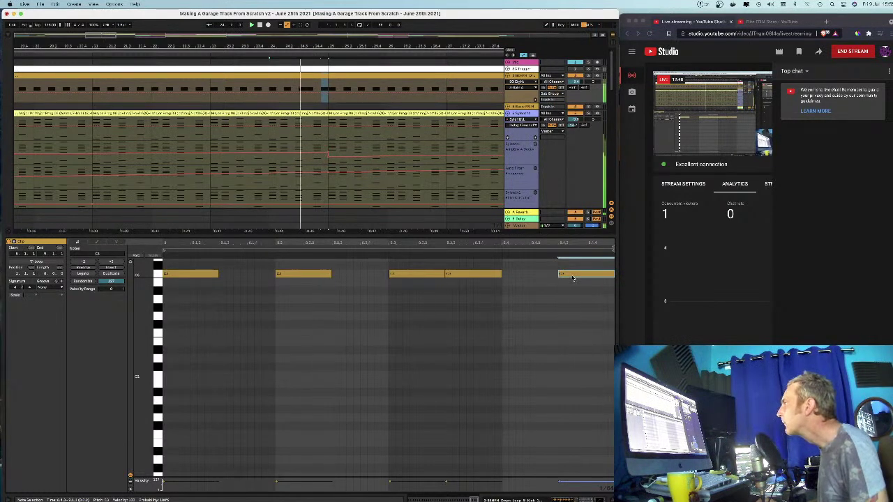
Step: Colour the one-bar kick clip at bar 24 orange
{"action": "left_click_drag", "start_coordinate": [308, 83], "coordinate": [295, 76]}
{"action": "right_click", "coordinate": [296, 77]}
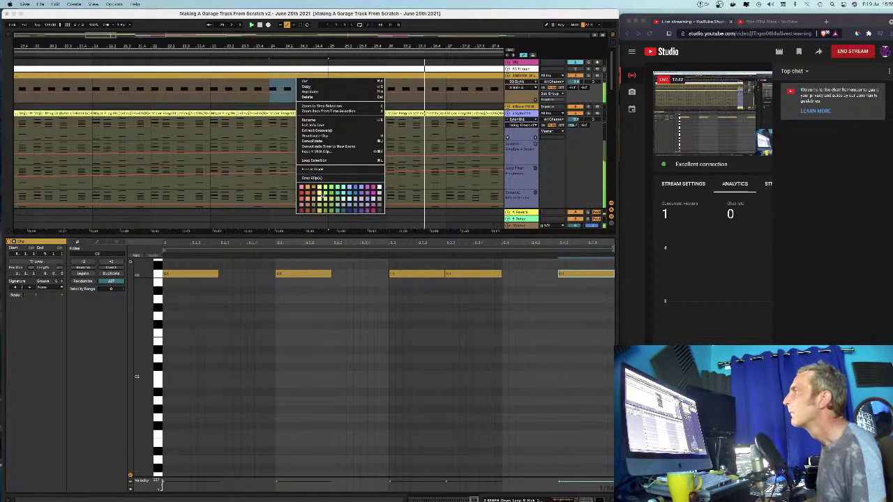
{"action": "left_click", "coordinate": [308, 197]}
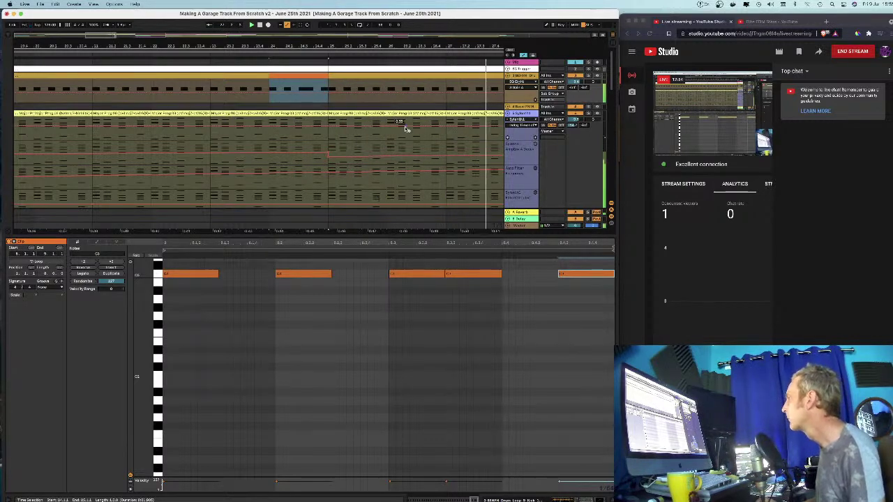
Step: Fold the Sylenth1 track and examine the drum, effect and vocal tracks around bar 33 during playback
{"action": "left_click_drag", "start_coordinate": [333, 44], "coordinate": [245, 44]}
{"action": "key", "text": "space"}
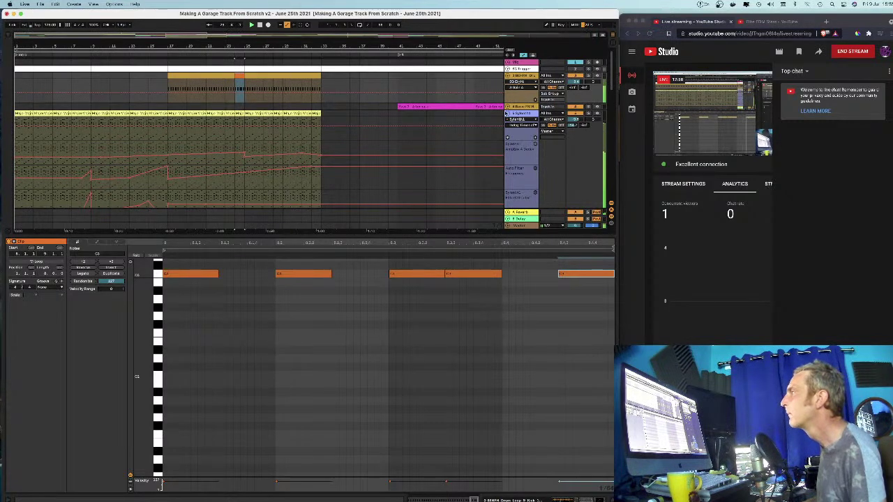
{"action": "left_click", "coordinate": [508, 114]}
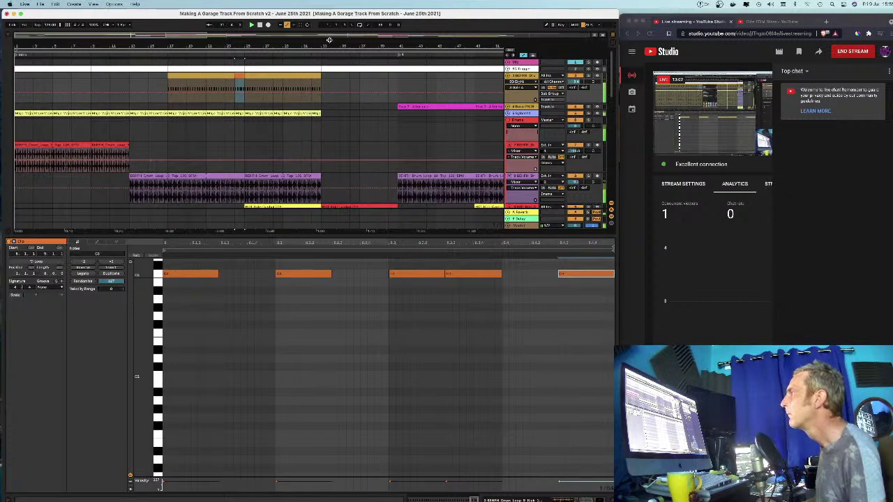
{"action": "left_click_drag", "start_coordinate": [315, 43], "coordinate": [312, 44]}
{"action": "scroll", "coordinate": [324, 130], "scroll_direction": "down", "scroll_amount": 10}
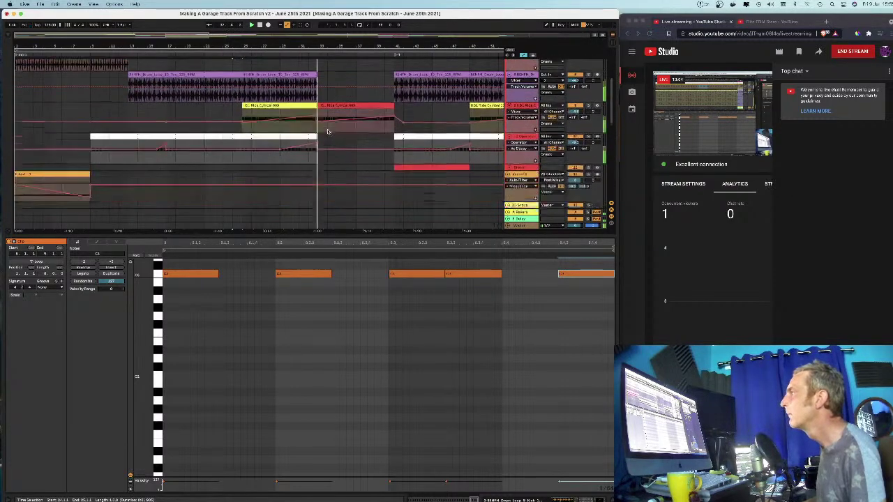
{"action": "scroll", "coordinate": [340, 116], "scroll_direction": "down", "scroll_amount": 5}
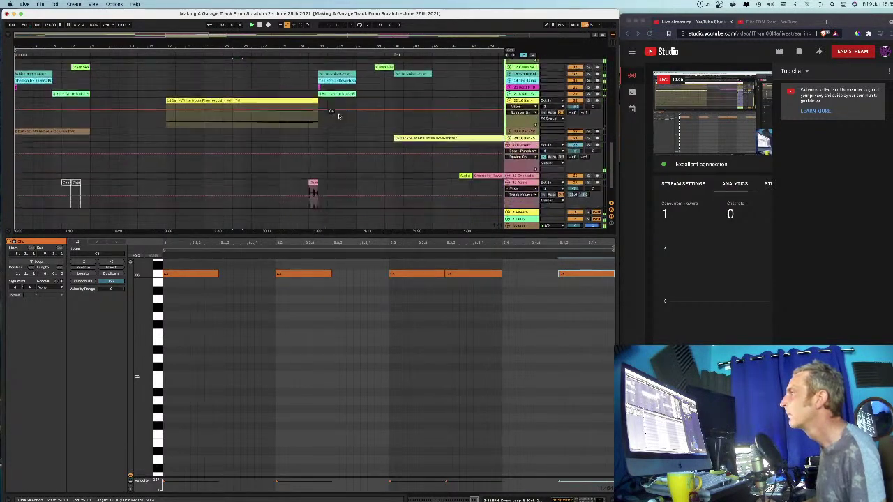
{"action": "left_click_drag", "start_coordinate": [425, 39], "coordinate": [425, 34]}
{"action": "left_click_drag", "start_coordinate": [317, 52], "coordinate": [317, 48]}
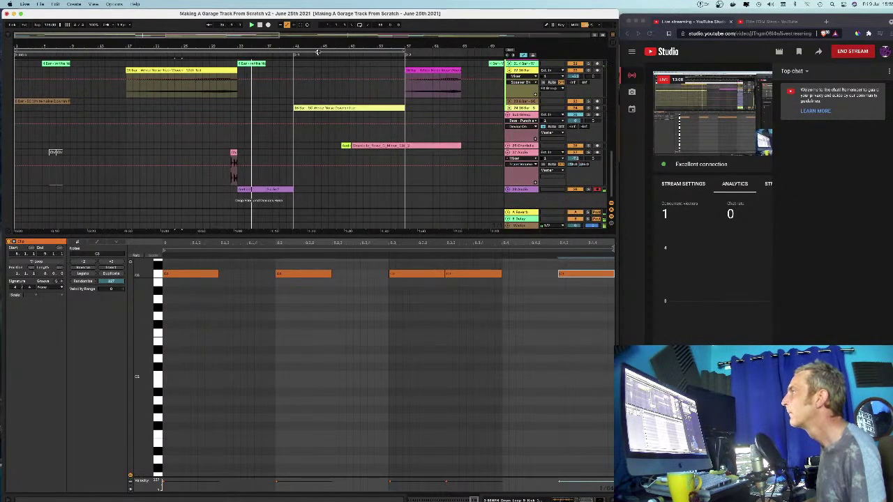
{"action": "scroll", "coordinate": [304, 143], "scroll_direction": "up", "scroll_amount": 10}
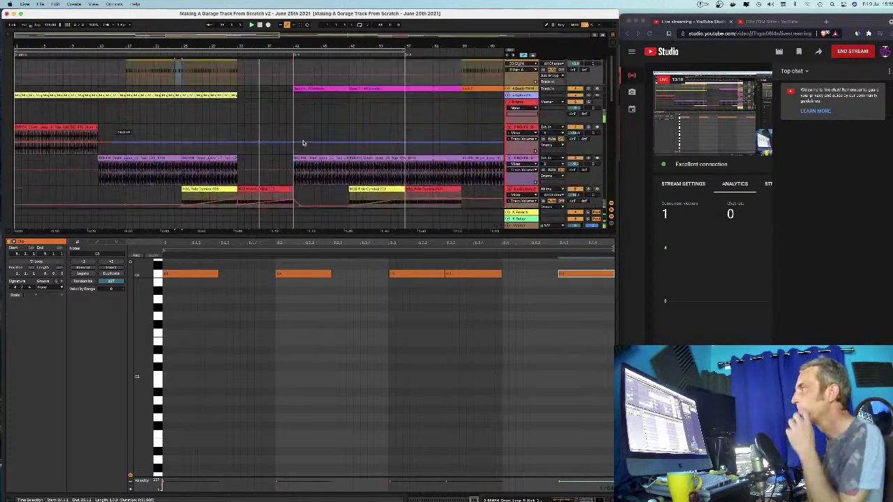
Step: Try to extend the last kick clip one bar past bar 33
{"action": "left_click_drag", "start_coordinate": [176, 46], "coordinate": [176, 56]}
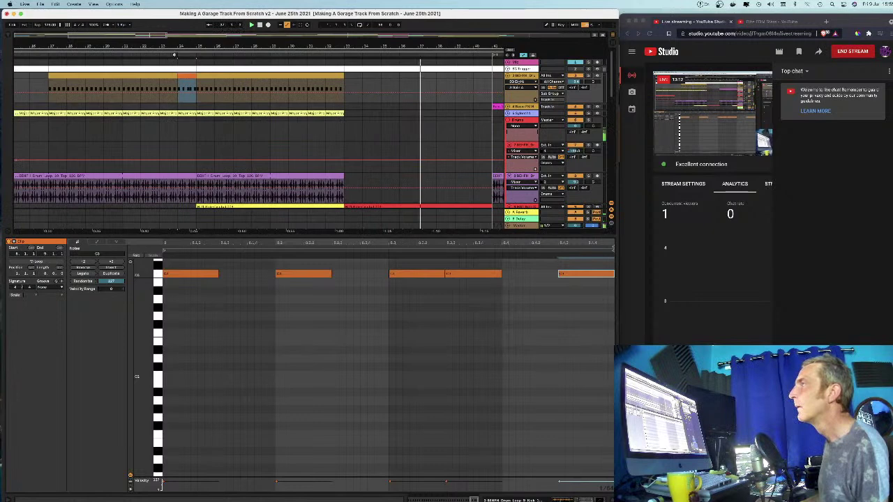
{"action": "left_click", "coordinate": [317, 85]}
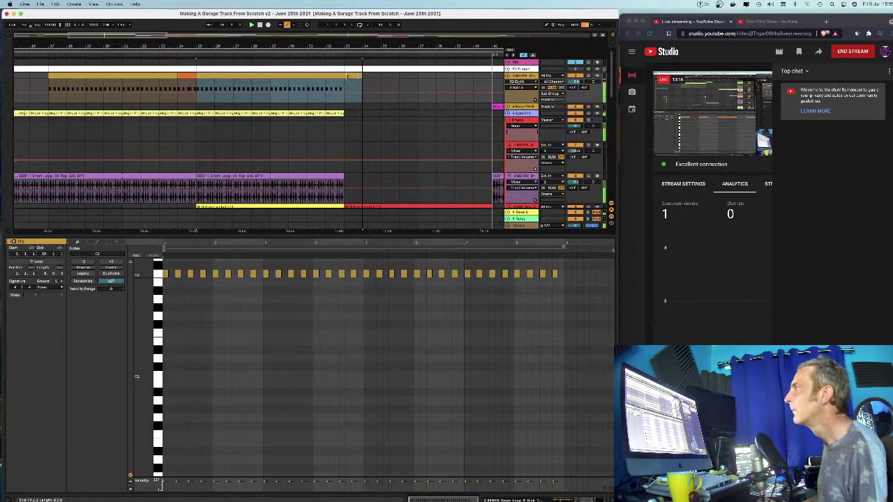
{"action": "left_click", "coordinate": [342, 83]}
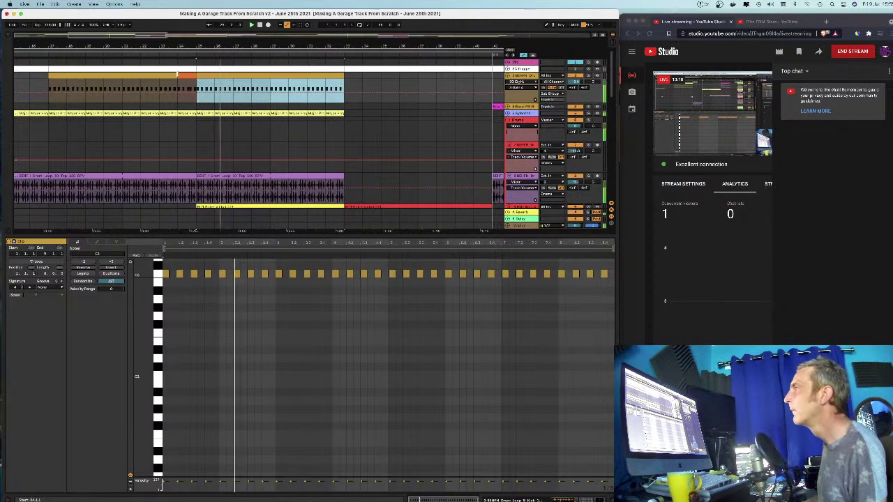
Step: Copy the one-bar orange kick clip from bar 24 to bar 33
{"action": "left_click", "coordinate": [187, 79]}
{"action": "left_click", "coordinate": [187, 76]}
{"action": "left_click_drag", "start_coordinate": [187, 76], "coordinate": [355, 88]}
Step: Set the arrangement grid to 1/16 and shorten the bar 33 kick clip to its first kick, three sixteenths long
{"action": "left_click_drag", "start_coordinate": [355, 50], "coordinate": [355, 77]}
{"action": "right_click", "coordinate": [365, 85]}
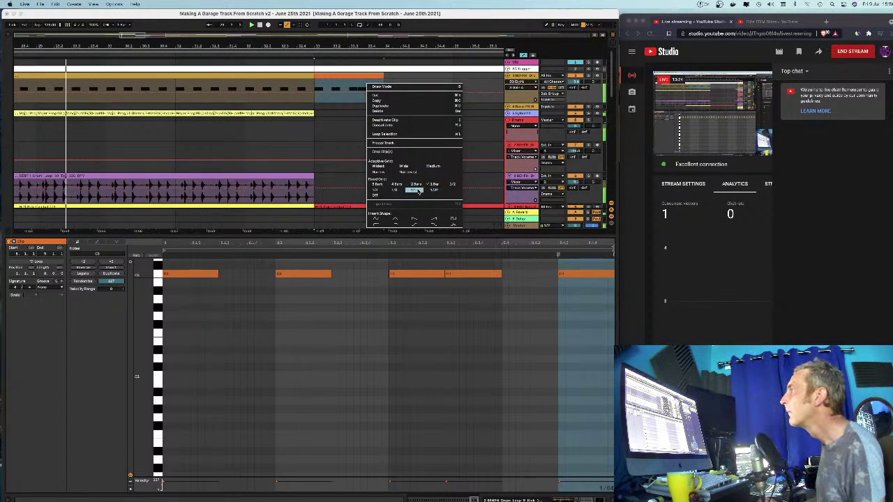
{"action": "left_click", "coordinate": [419, 191]}
{"action": "left_click", "coordinate": [324, 77]}
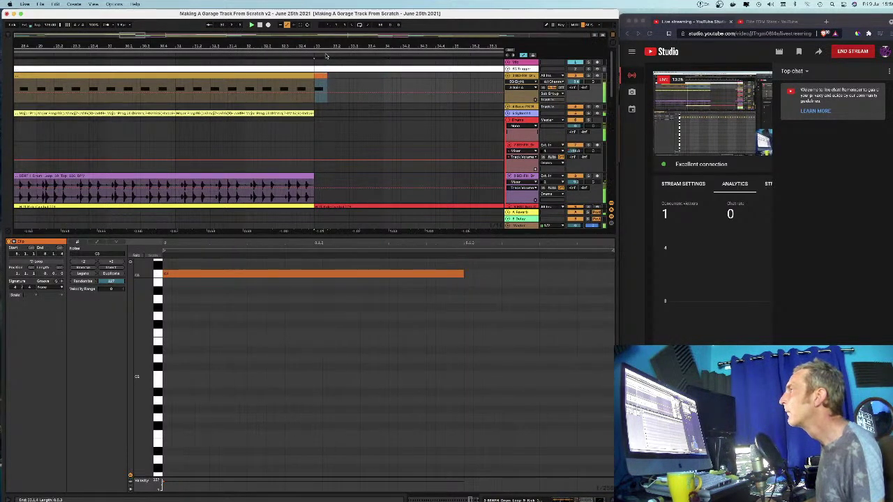
Step: Play the effects tracks around bar 33 and audition the short magenta drum clip with its track soloed
{"action": "left_click_drag", "start_coordinate": [324, 46], "coordinate": [323, 32]}
{"action": "scroll", "coordinate": [331, 133], "scroll_direction": "down", "scroll_amount": 10}
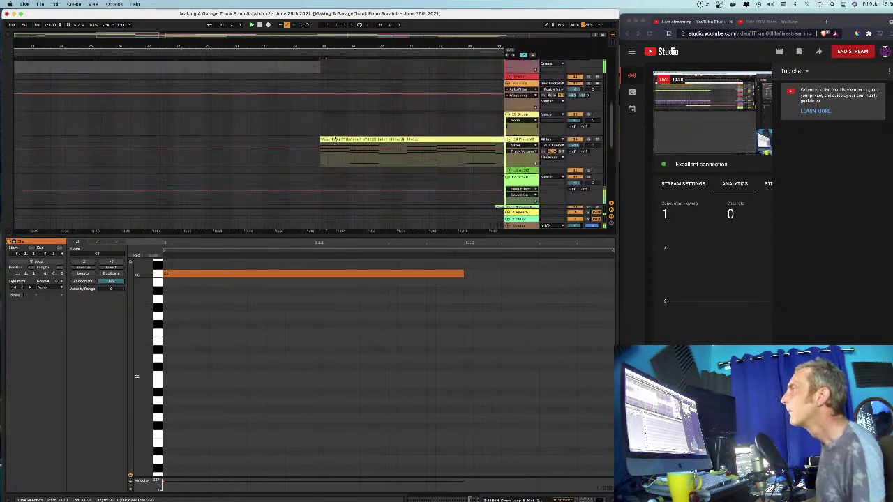
{"action": "scroll", "coordinate": [333, 140], "scroll_direction": "down", "scroll_amount": 2}
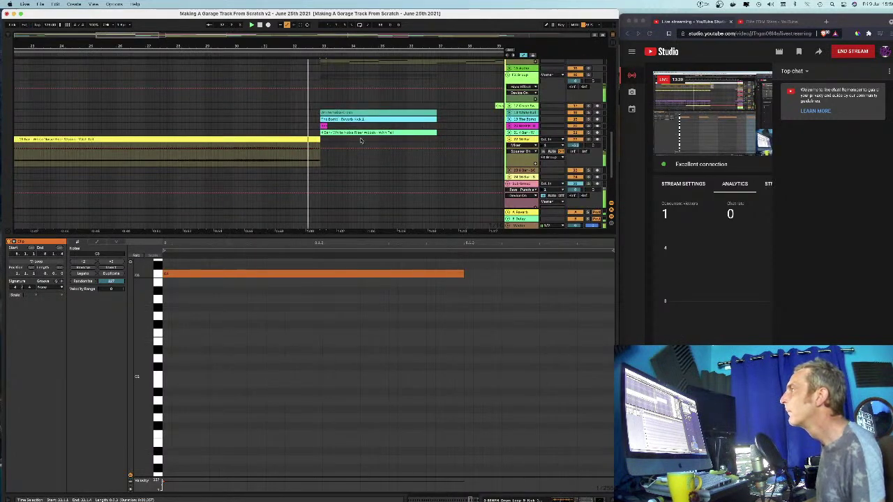
{"action": "scroll", "coordinate": [520, 139], "scroll_direction": "up", "scroll_amount": 4}
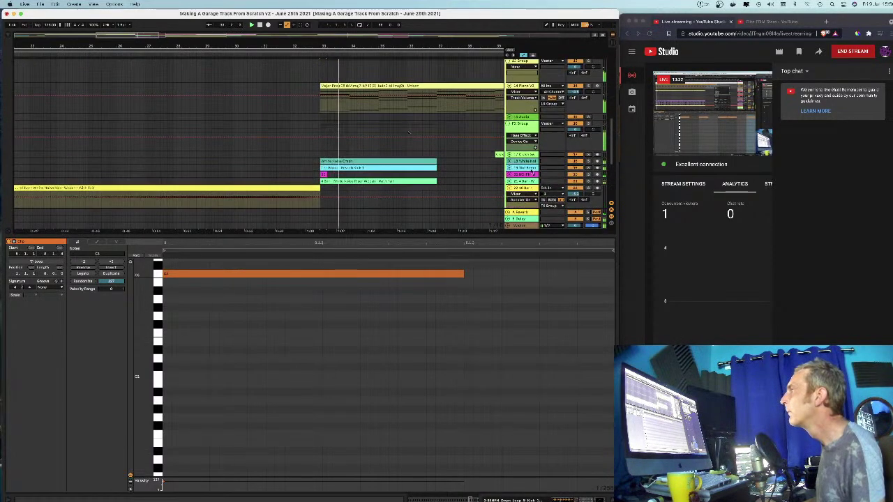
{"action": "left_click", "coordinate": [322, 173]}
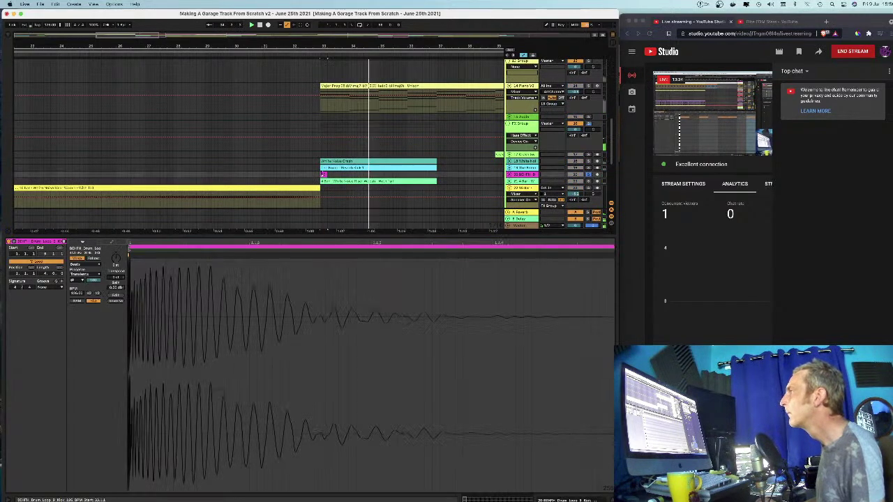
{"action": "key", "text": "super+space"}
{"action": "key", "text": "Escape"}
{"action": "key", "text": "space"}
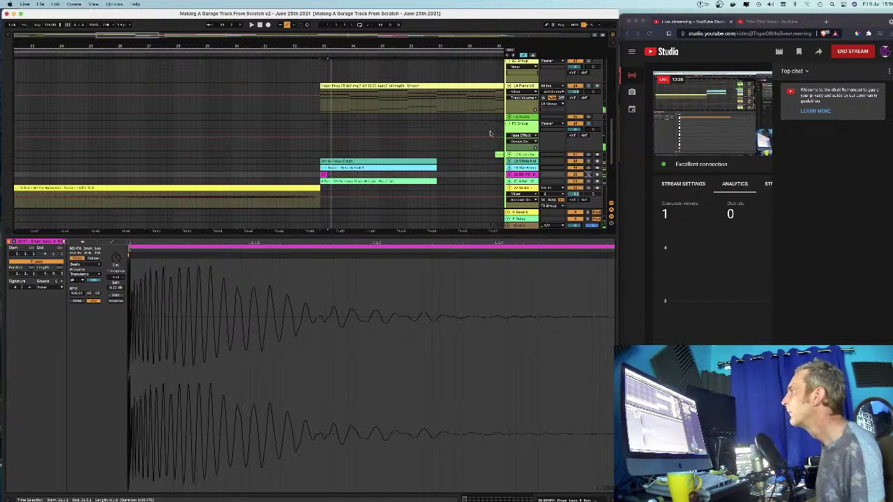
Step: Solo the kick track to audition its short bar 33 clip and try the section with that clip deleted
{"action": "scroll", "coordinate": [480, 134], "scroll_direction": "up", "scroll_amount": 10}
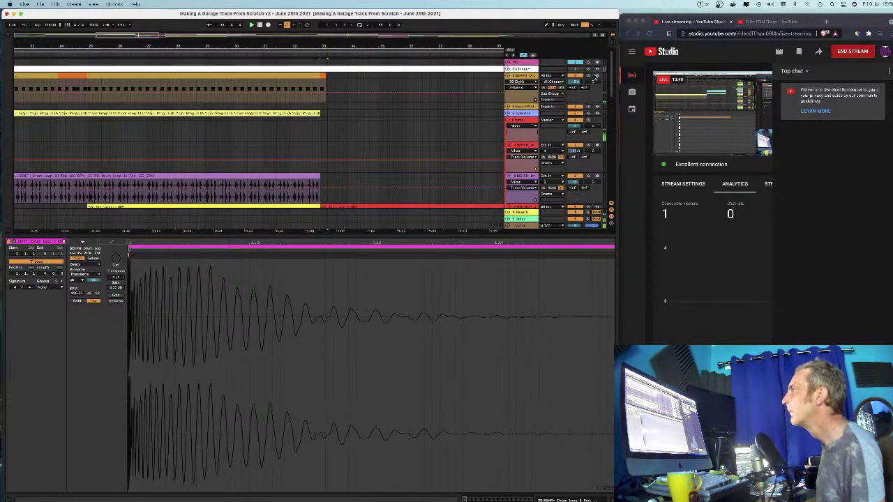
{"action": "left_click", "coordinate": [589, 76]}
{"action": "left_click", "coordinate": [322, 74]}
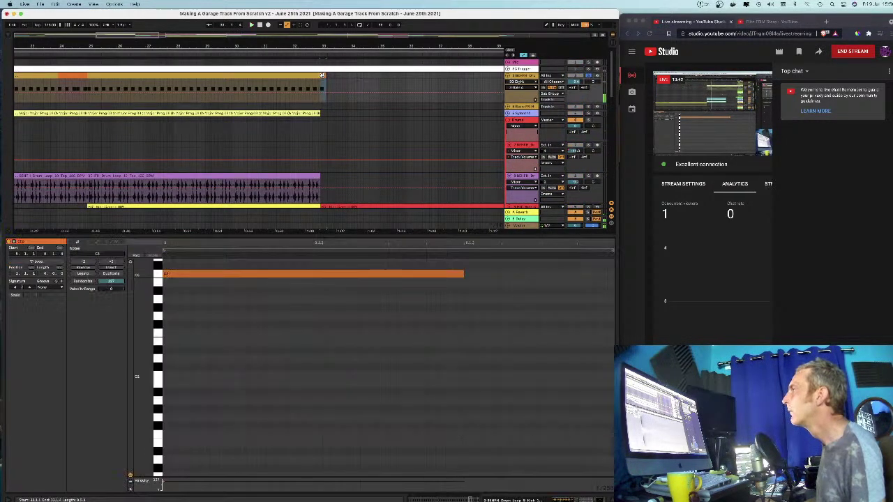
{"action": "key", "text": "Delete"}
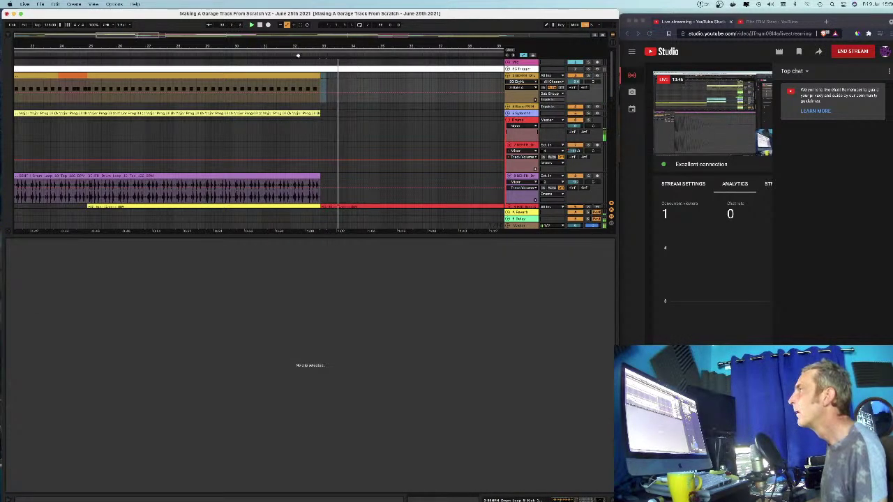
{"action": "left_click", "coordinate": [311, 60]}
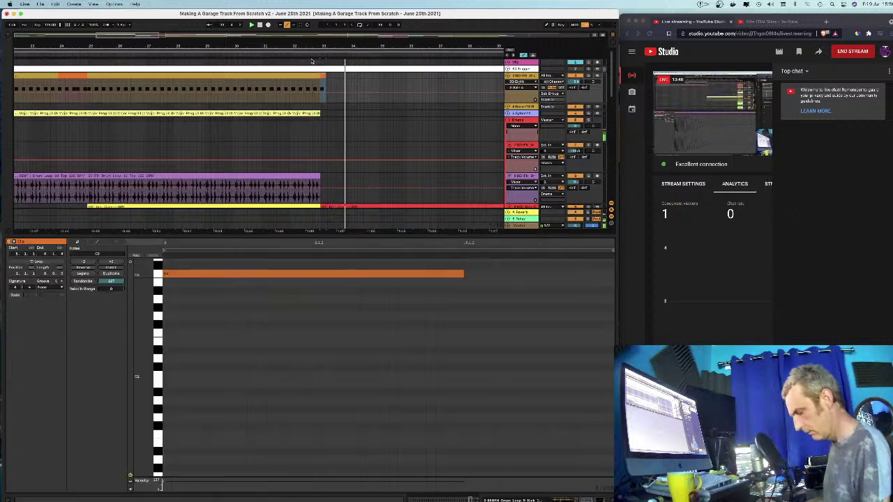
Step: Hide the clip details and examine the whole arrangement around bar 33, from the drums down to the effects and vocals, during playback
{"action": "left_click_drag", "start_coordinate": [323, 45], "coordinate": [412, 41]}
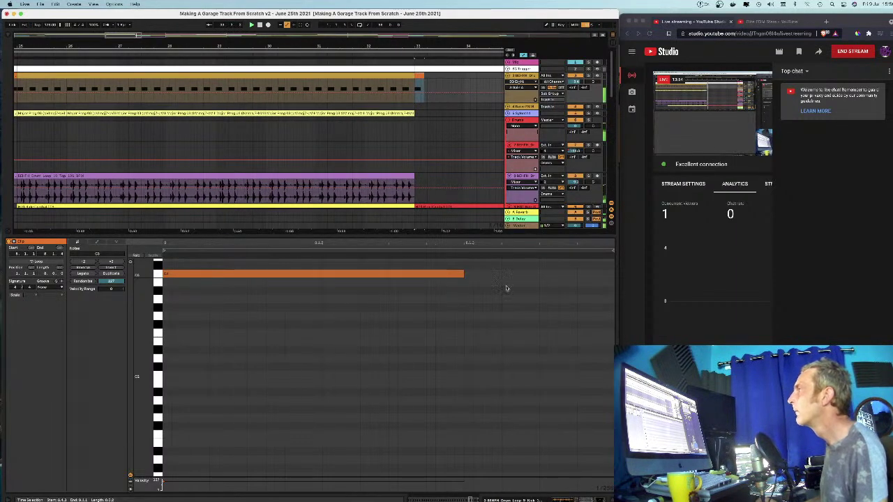
{"action": "key", "text": "super+alt+l"}
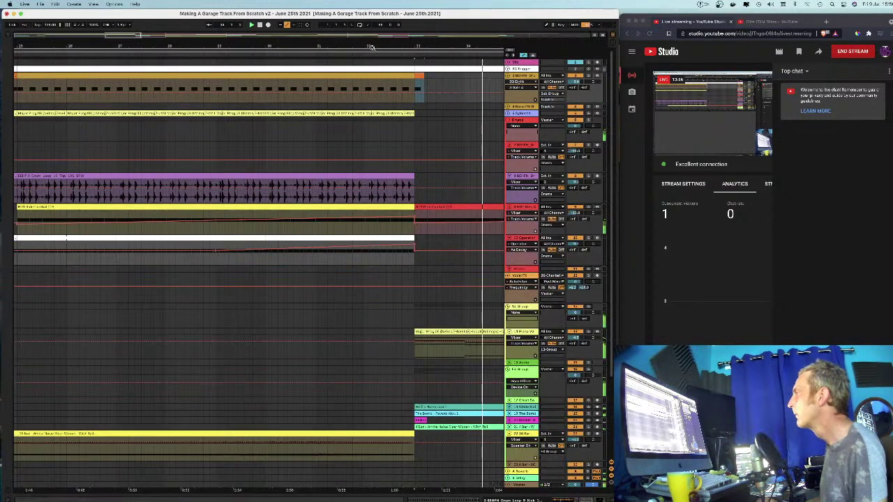
{"action": "key", "text": "x"}
{"action": "scroll", "coordinate": [325, 267], "scroll_direction": "down", "scroll_amount": 5}
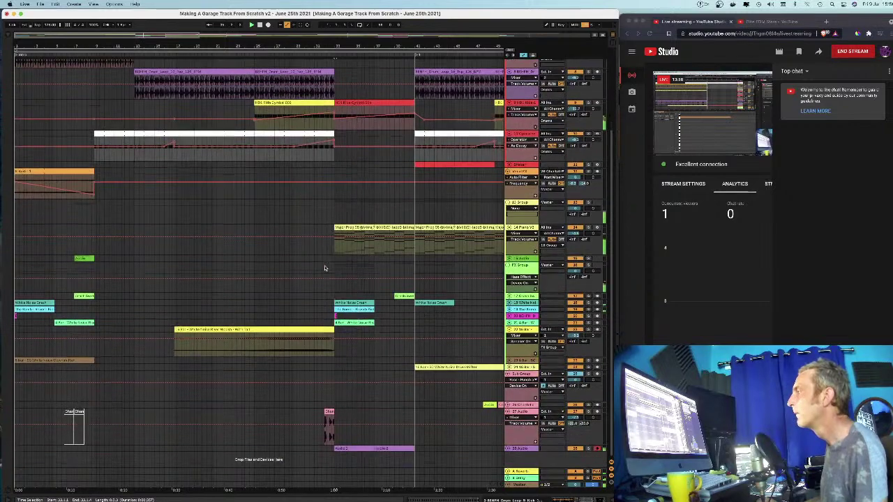
{"action": "key", "text": "minus"}
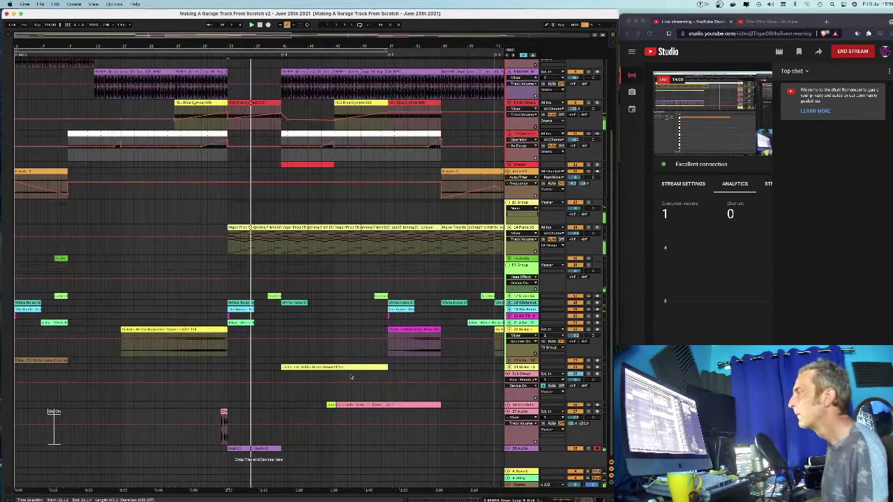
{"action": "scroll", "coordinate": [54, 433], "scroll_direction": "up", "scroll_amount": 5}
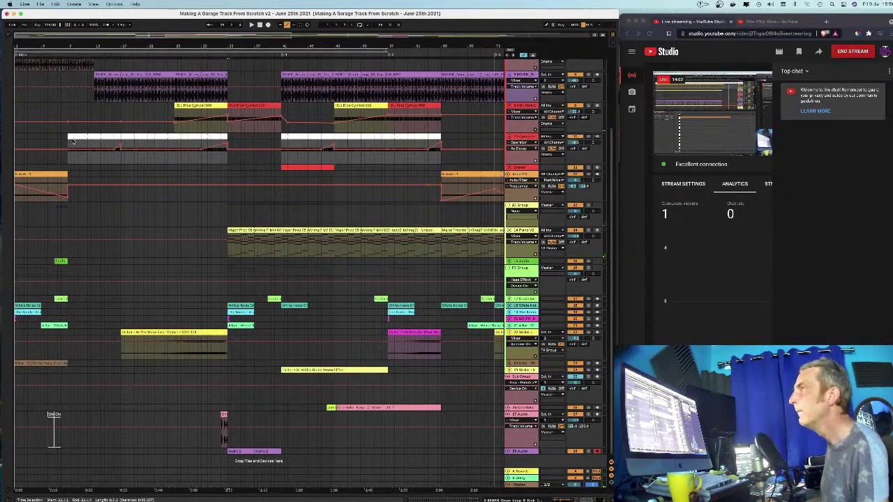
{"action": "key", "text": "plus"}
{"action": "key", "text": "plus"}
{"action": "key", "text": "plus"}
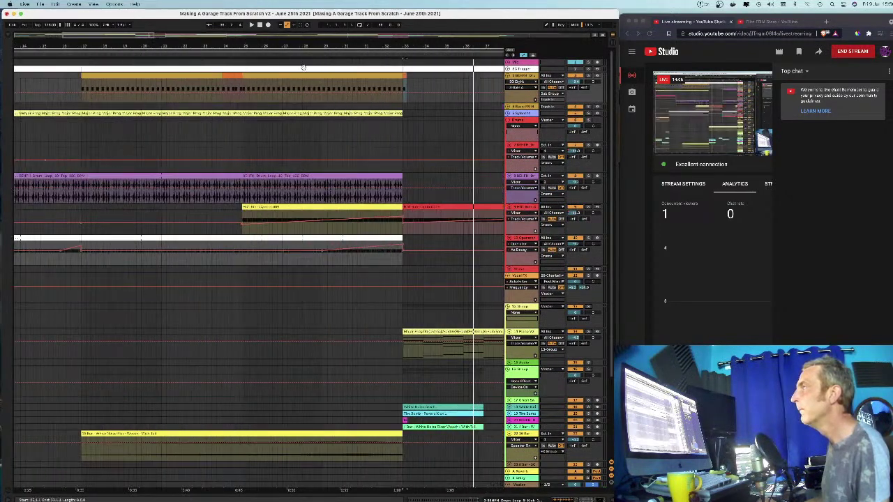
Step: Play back the kick variation at bar 24 leading into the ride section at bar 25
{"action": "left_click", "coordinate": [217, 60]}
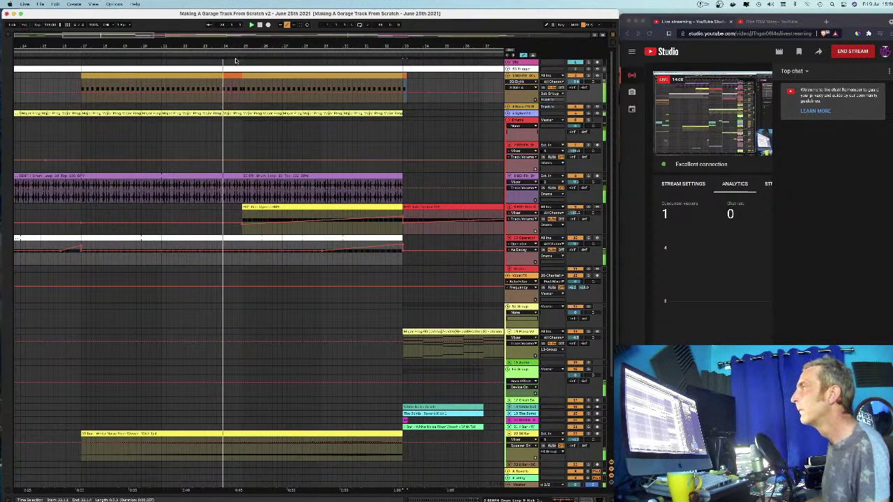
{"action": "left_click", "coordinate": [225, 60]}
{"action": "left_click_drag", "start_coordinate": [217, 44], "coordinate": [220, 94]}
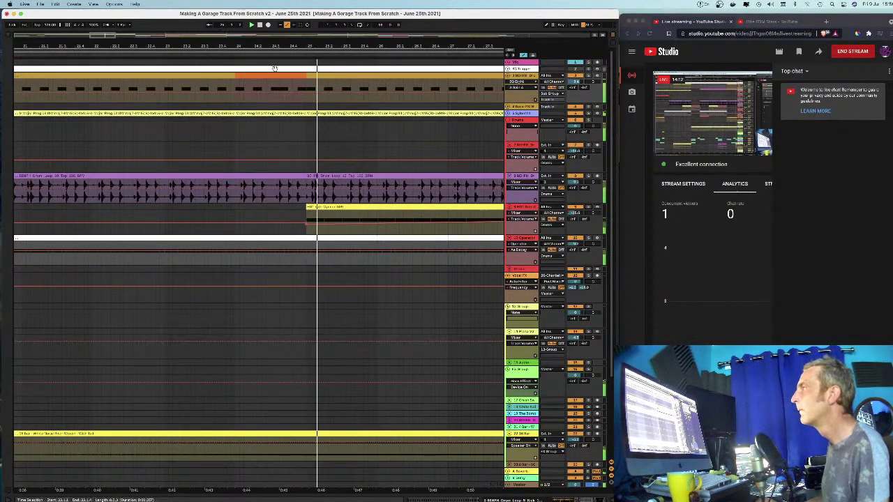
Step: Try to split bar 16 out of the purple drum loop as a separate one-bar clip
{"action": "left_click_drag", "start_coordinate": [225, 44], "coordinate": [361, 7]}
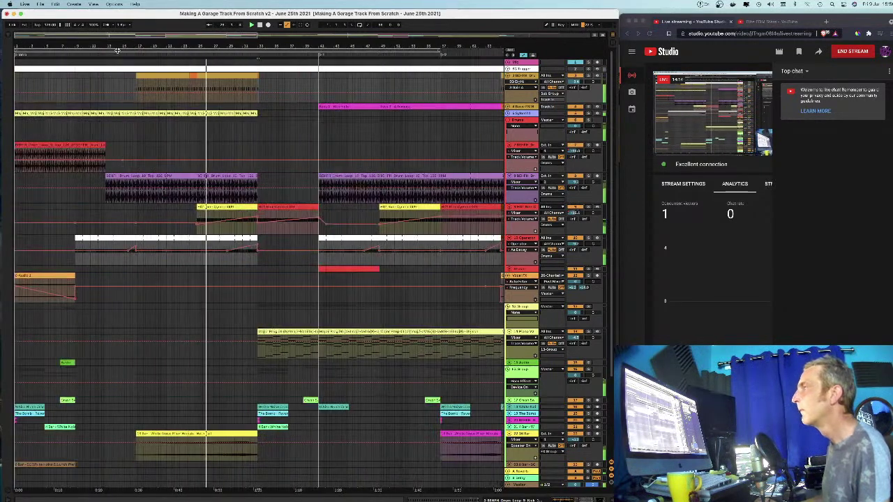
{"action": "key", "text": "plus"}
{"action": "left_click_drag", "start_coordinate": [94, 43], "coordinate": [162, 46]}
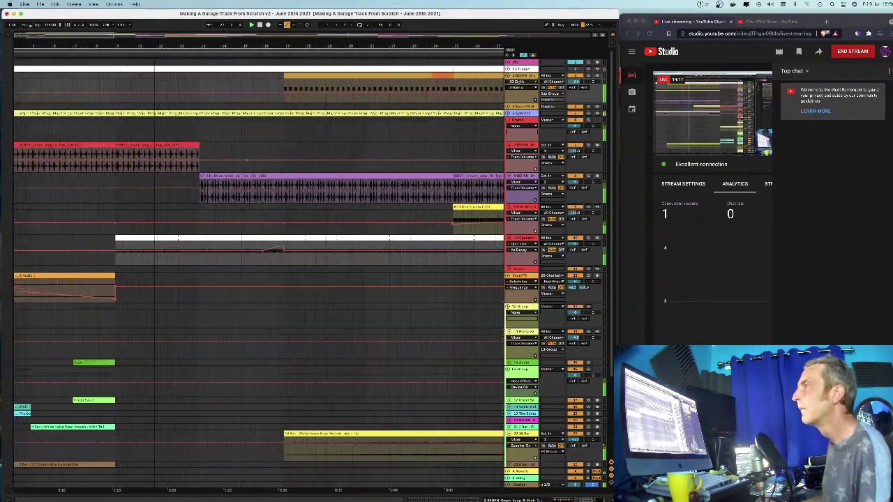
{"action": "left_click", "coordinate": [189, 54]}
{"action": "left_click_drag", "start_coordinate": [271, 47], "coordinate": [271, 76]}
{"action": "left_click_drag", "start_coordinate": [312, 187], "coordinate": [251, 180]}
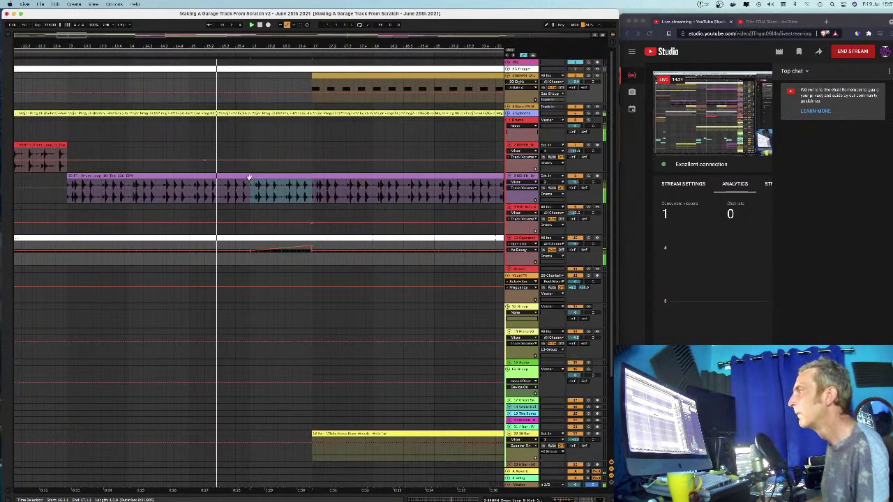
{"action": "key", "text": "super+e"}
{"action": "double_click", "coordinate": [265, 175]}
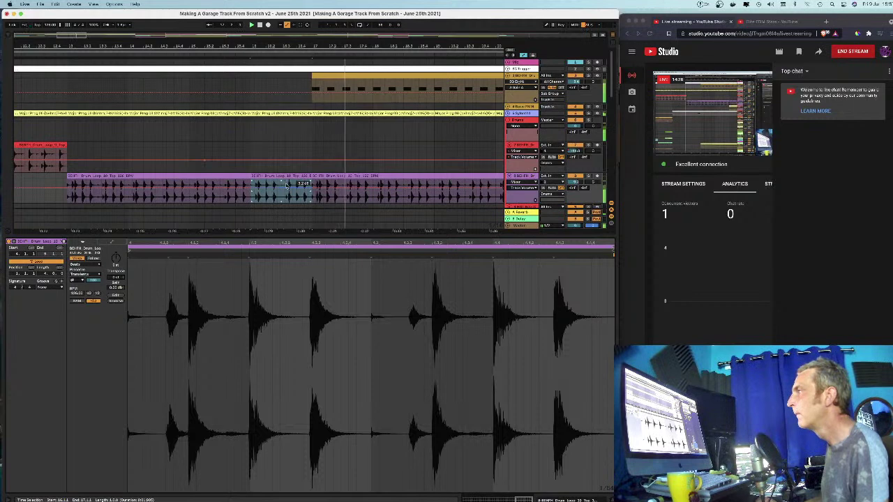
{"action": "key", "text": "super+z"}
Step: Split the last half of bar 16 off the purple drum loop and reverse that half-bar clip
{"action": "left_click_drag", "start_coordinate": [282, 183], "coordinate": [312, 175]}
{"action": "key", "text": "super+e"}
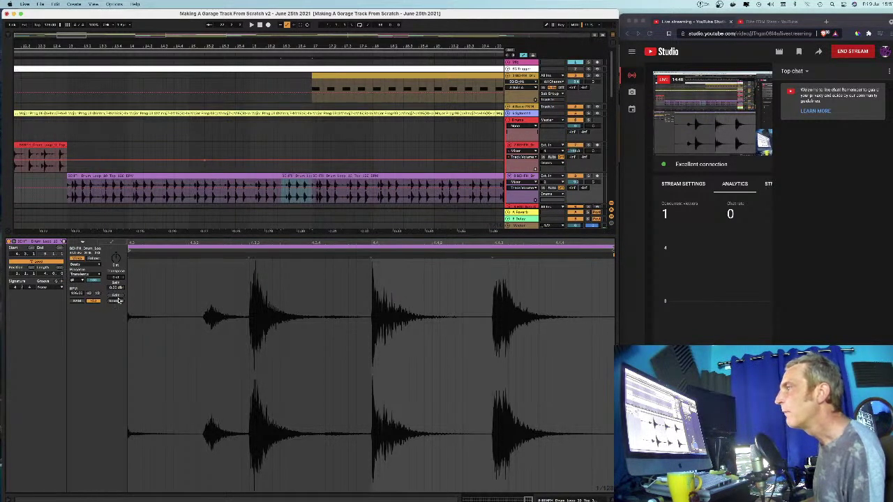
{"action": "left_click", "coordinate": [116, 301]}
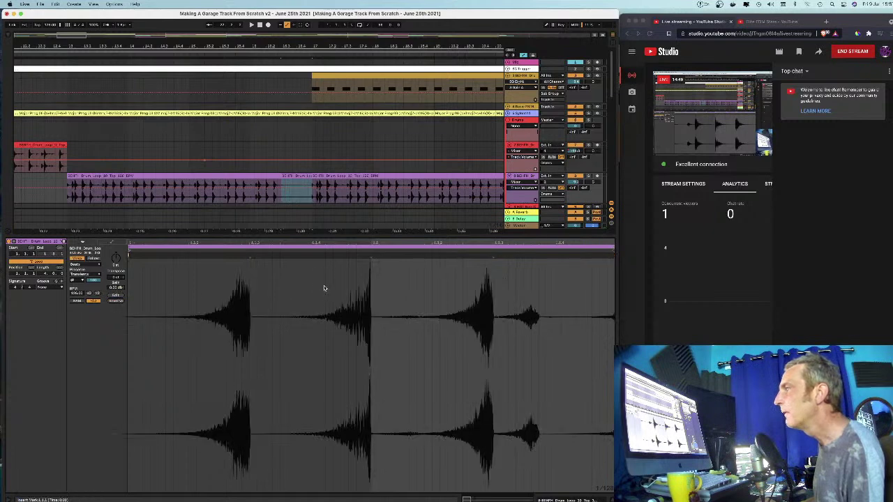
Step: Colour the reversed half-bar clip pale green and play back the transition into bar 17
{"action": "right_click", "coordinate": [295, 176]}
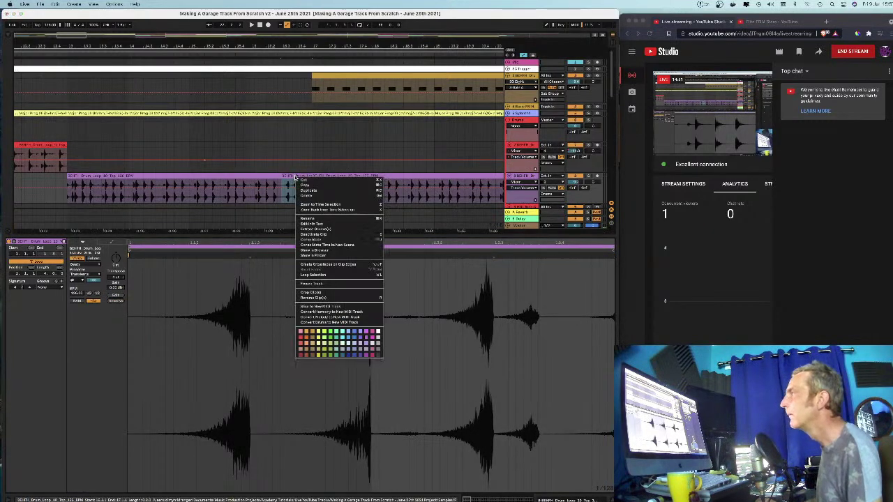
{"action": "left_click", "coordinate": [343, 345]}
{"action": "key", "text": "space"}
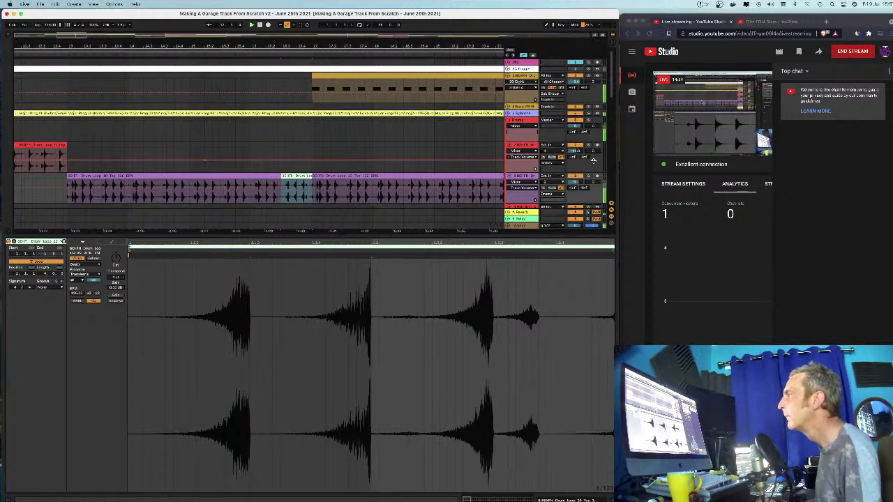
{"action": "left_click", "coordinate": [239, 55]}
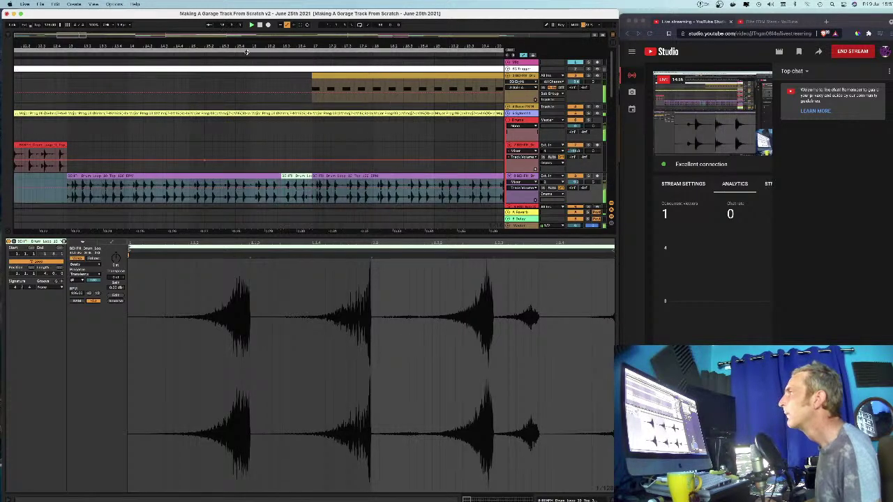
{"action": "left_click", "coordinate": [240, 51]}
{"action": "left_click_drag", "start_coordinate": [246, 48], "coordinate": [304, 50]}
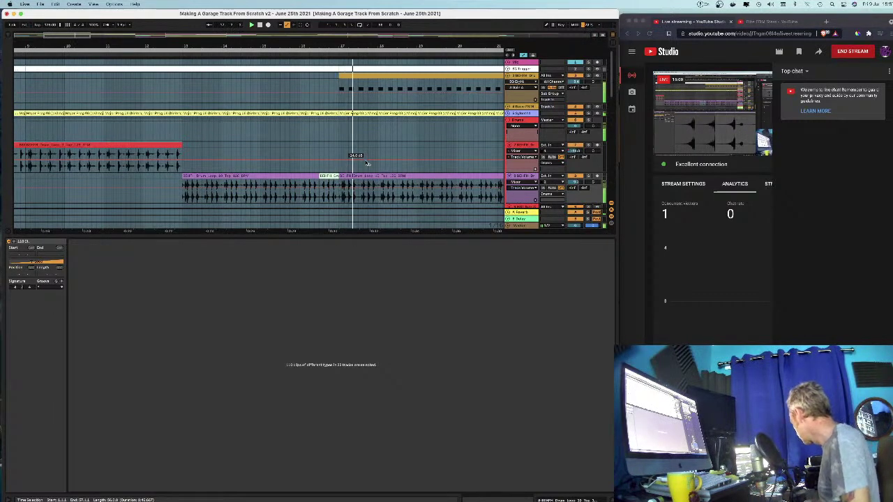
Step: Copy the pale green reversed half-bar drum-loop clip onto the last half of bar 24, just before the ride section
{"action": "left_click", "coordinate": [609, 497]}
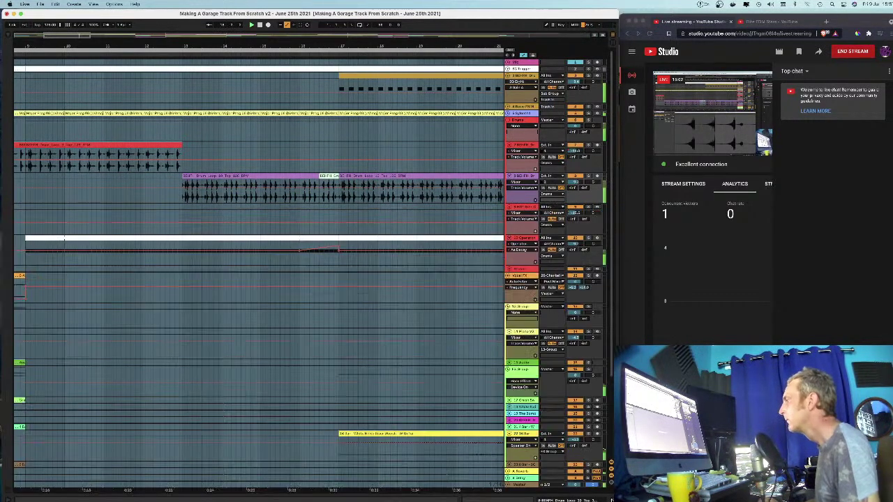
{"action": "left_click_drag", "start_coordinate": [427, 41], "coordinate": [427, 21]}
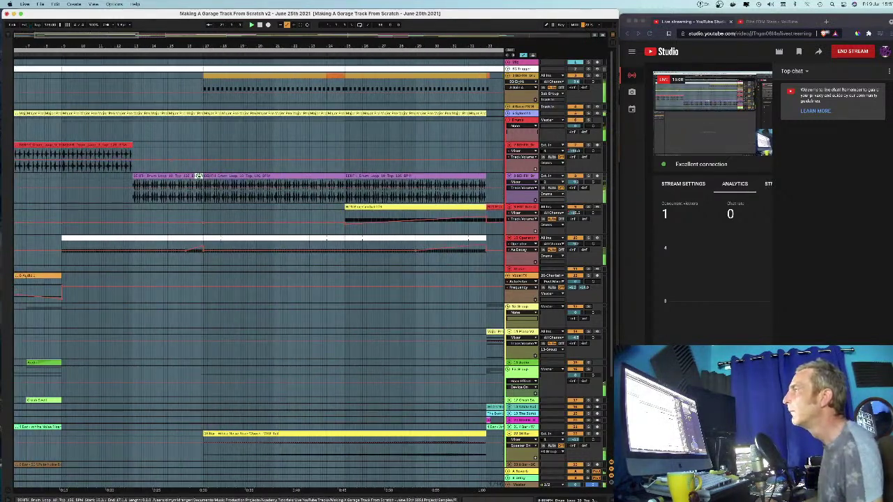
{"action": "left_click", "coordinate": [199, 176]}
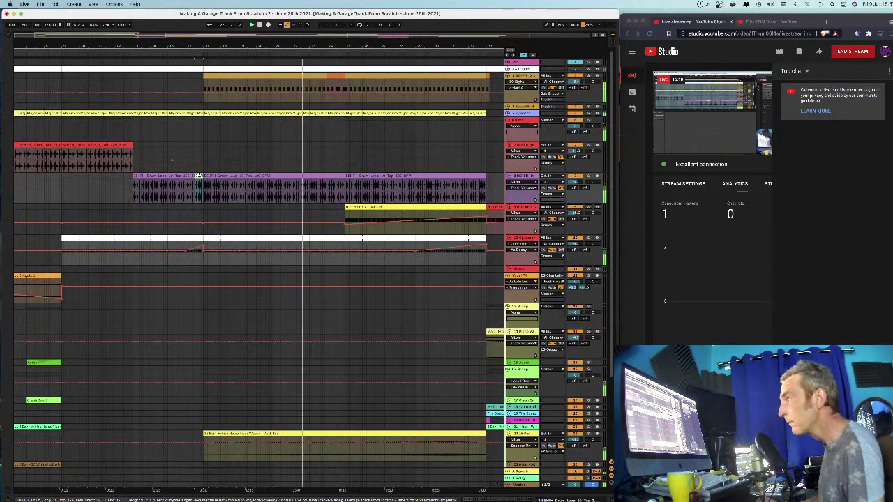
{"action": "left_click", "coordinate": [342, 183]}
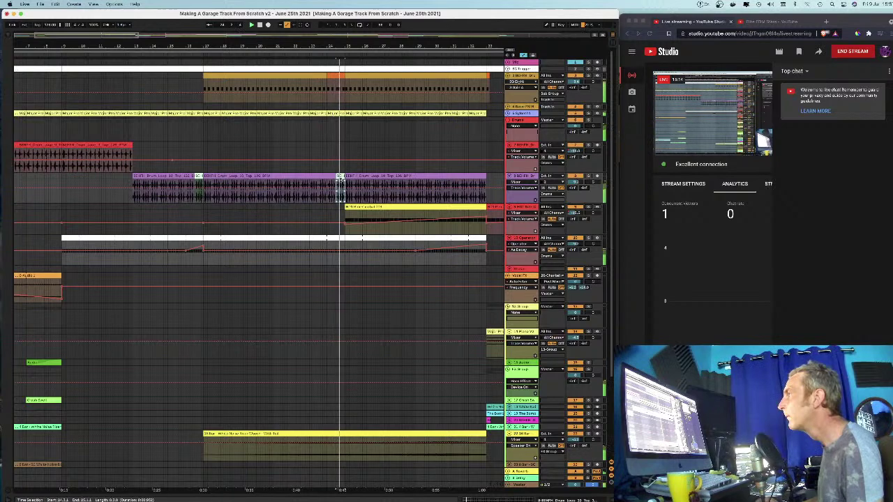
{"action": "left_click_drag", "start_coordinate": [346, 46], "coordinate": [346, 97]}
{"action": "left_click", "coordinate": [266, 67]}
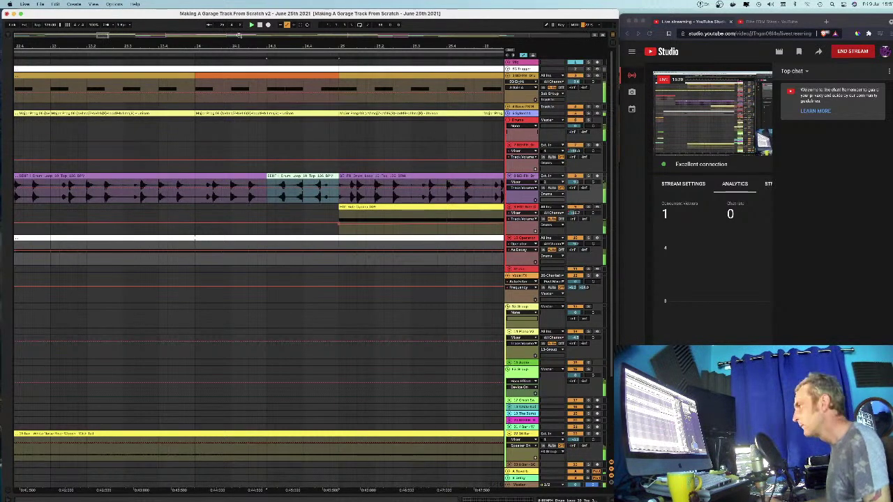
Step: Delete beat 3 from the pink vocal clip in bar 32 on the 27 Audio track
{"action": "left_click_drag", "start_coordinate": [284, 44], "coordinate": [284, 1]}
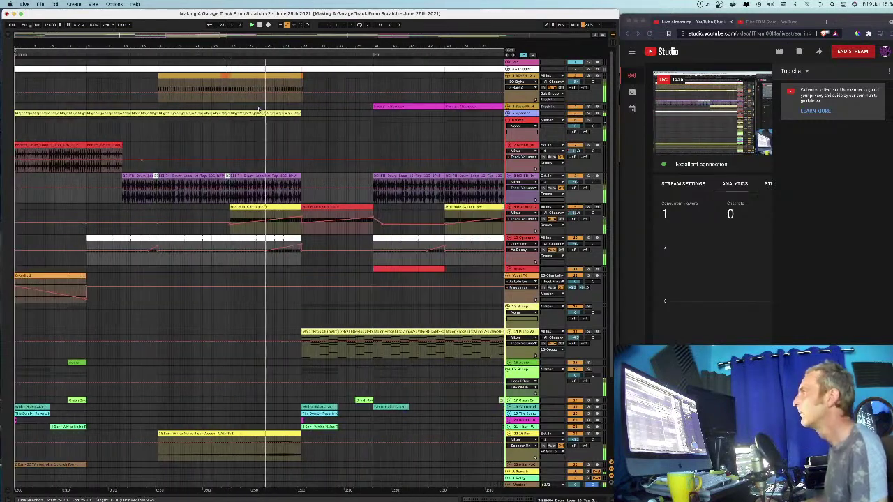
{"action": "scroll", "coordinate": [311, 123], "scroll_direction": "down", "scroll_amount": 3}
{"action": "scroll", "coordinate": [311, 109], "scroll_direction": "up", "scroll_amount": 3}
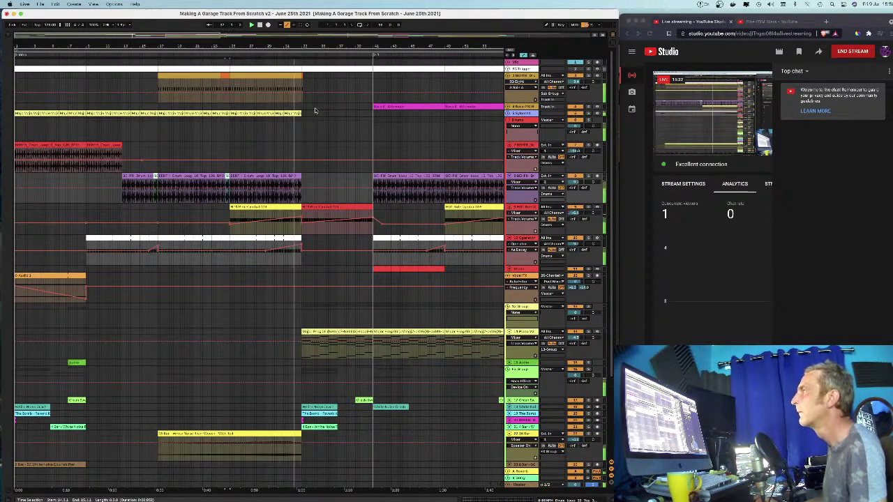
{"action": "scroll", "coordinate": [315, 111], "scroll_direction": "down", "scroll_amount": 5}
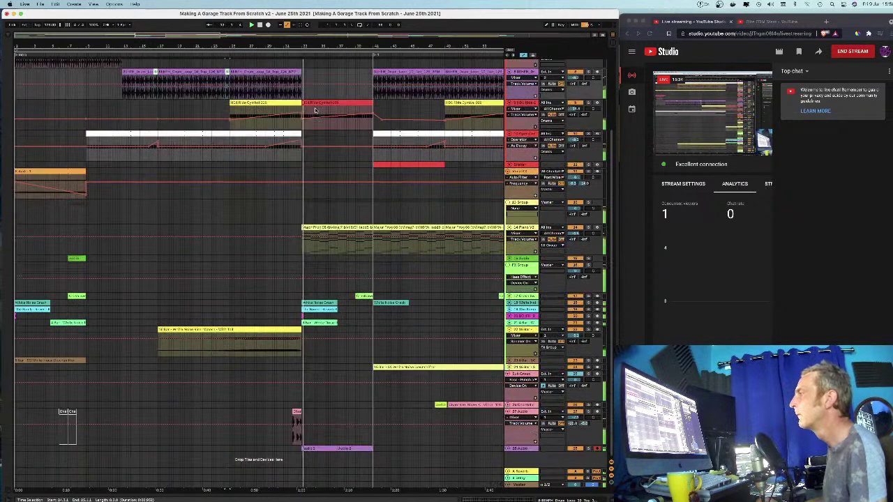
{"action": "left_click_drag", "start_coordinate": [295, 45], "coordinate": [294, 91]}
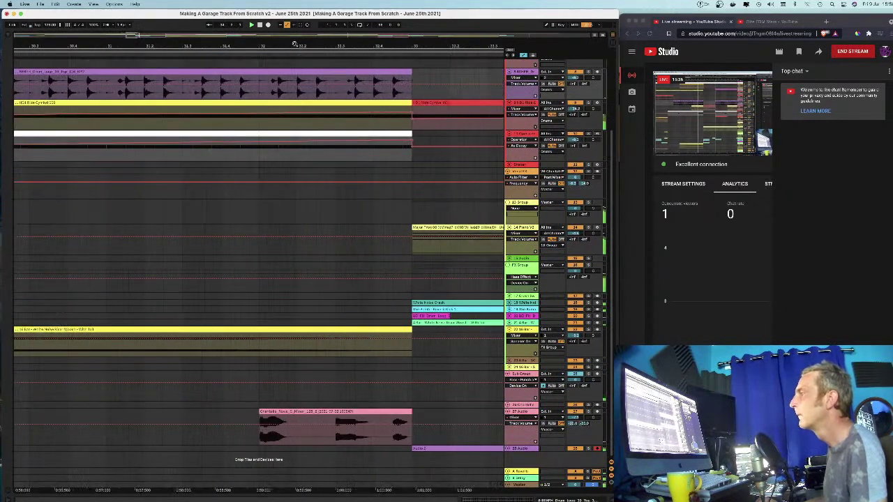
{"action": "left_click_drag", "start_coordinate": [335, 419], "coordinate": [375, 414]}
{"action": "key", "text": "Delete"}
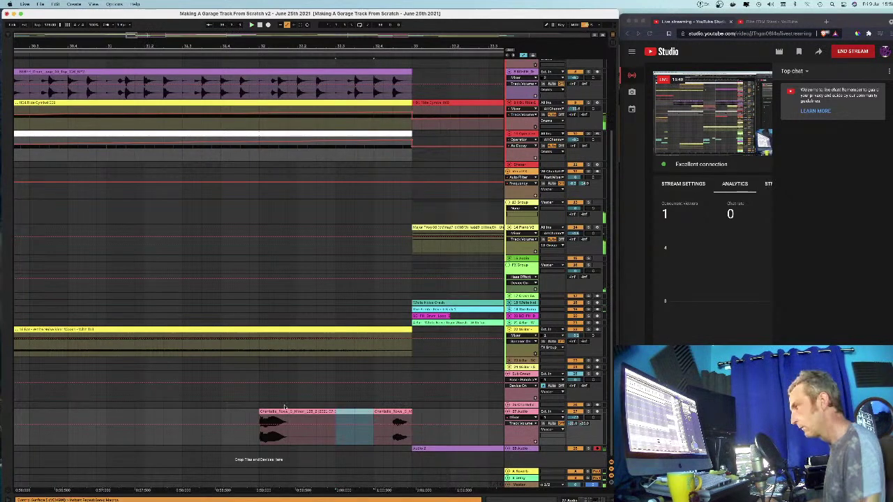
Step: Play back the trimmed pink vocal fill in bar 32 and the transition into the piano section at bar 33
{"action": "left_click", "coordinate": [274, 412]}
{"action": "key", "text": "space"}
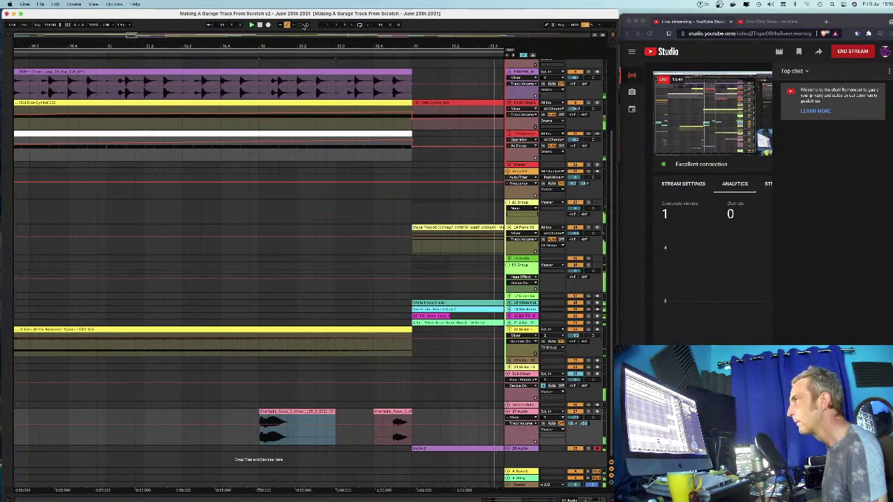
{"action": "left_click_drag", "start_coordinate": [303, 46], "coordinate": [368, 9]}
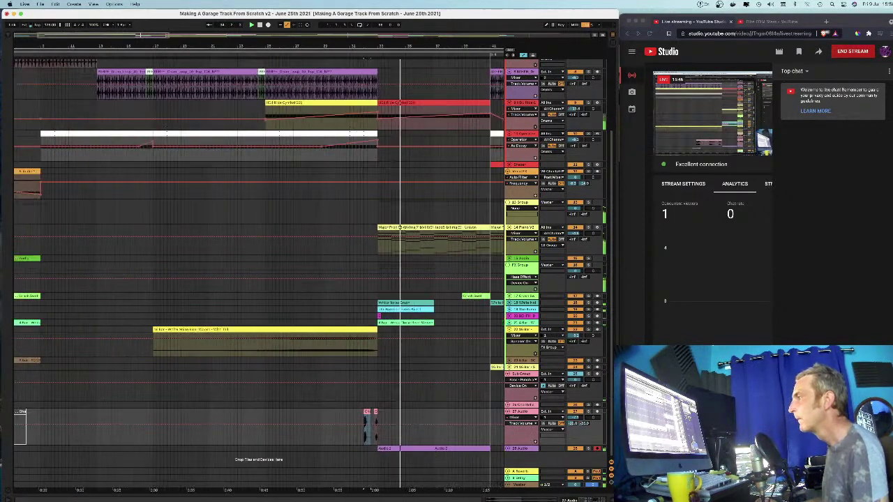
{"action": "left_click_drag", "start_coordinate": [367, 59], "coordinate": [331, 58]}
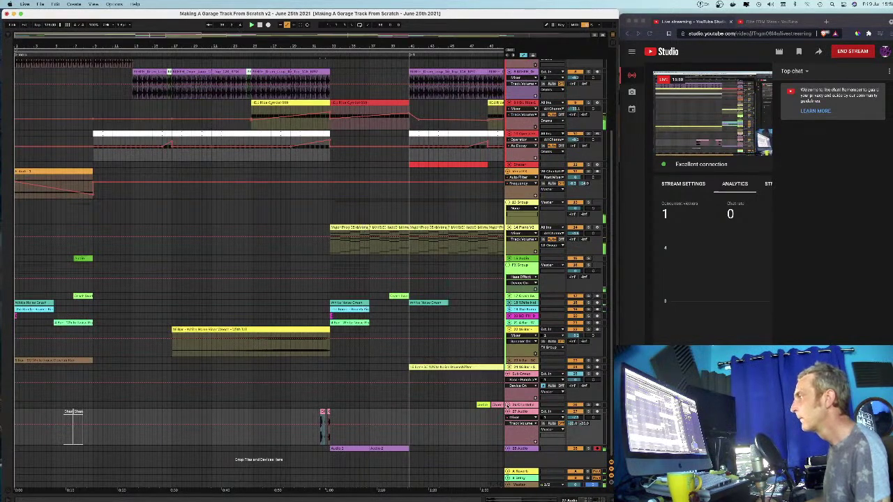
Step: Unfold the pink vocal track above 27 Audio and examine its reversed lead-in and vocal clip around bar 49
{"action": "left_click", "coordinate": [508, 405]}
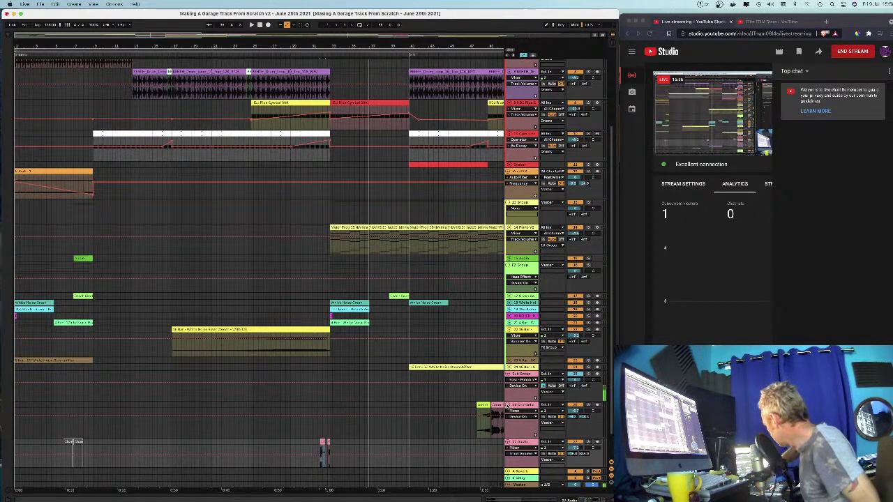
{"action": "left_click", "coordinate": [327, 449]}
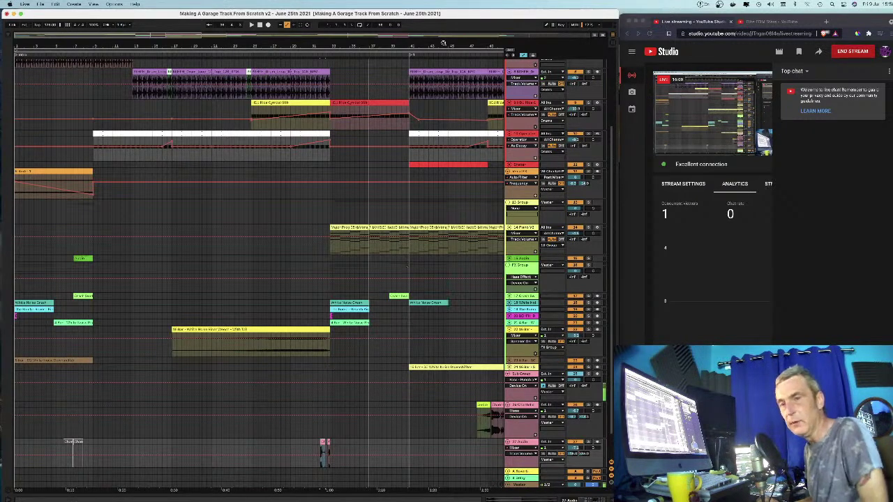
{"action": "left_click_drag", "start_coordinate": [445, 40], "coordinate": [154, 80]}
{"action": "left_click_drag", "start_coordinate": [295, 45], "coordinate": [234, 80]}
{"action": "left_click_drag", "start_coordinate": [373, 62], "coordinate": [230, 43]}
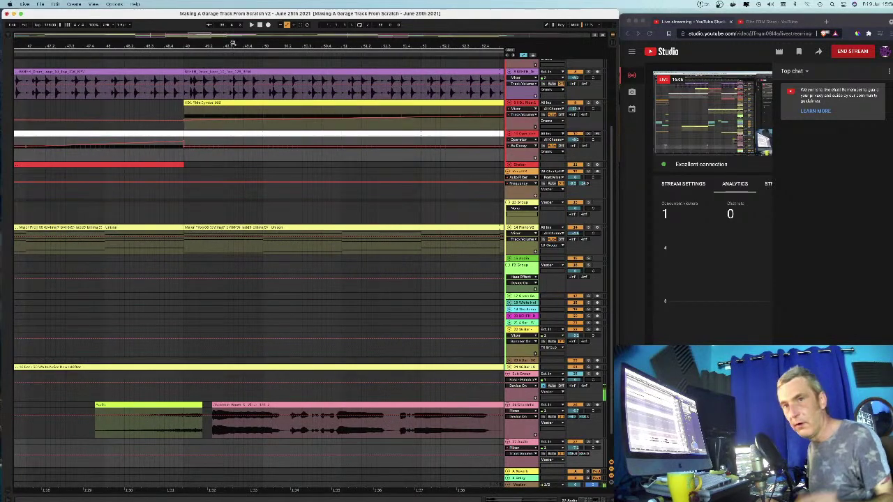
{"action": "left_click_drag", "start_coordinate": [232, 43], "coordinate": [269, 5]}
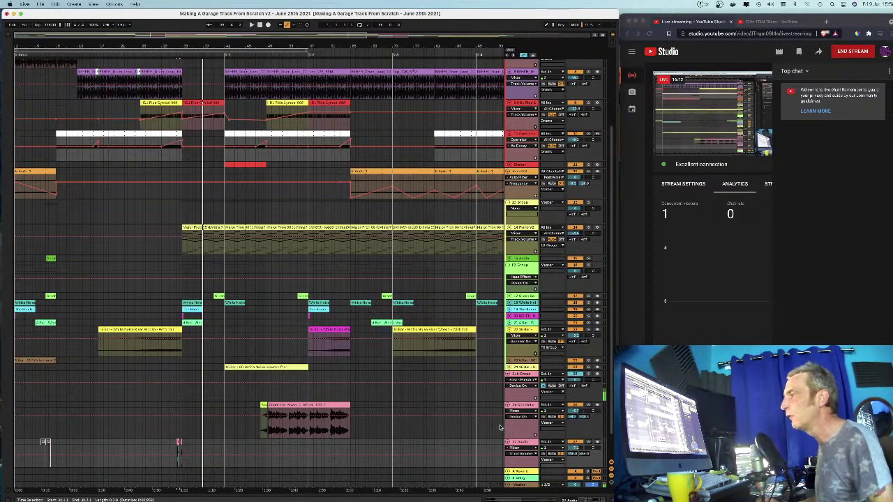
Step: Unfold the 28 Audio track and examine the delay-send automation across its two purple clips from bar 33 to bar 41
{"action": "scroll", "coordinate": [465, 395], "scroll_direction": "down", "scroll_amount": 2}
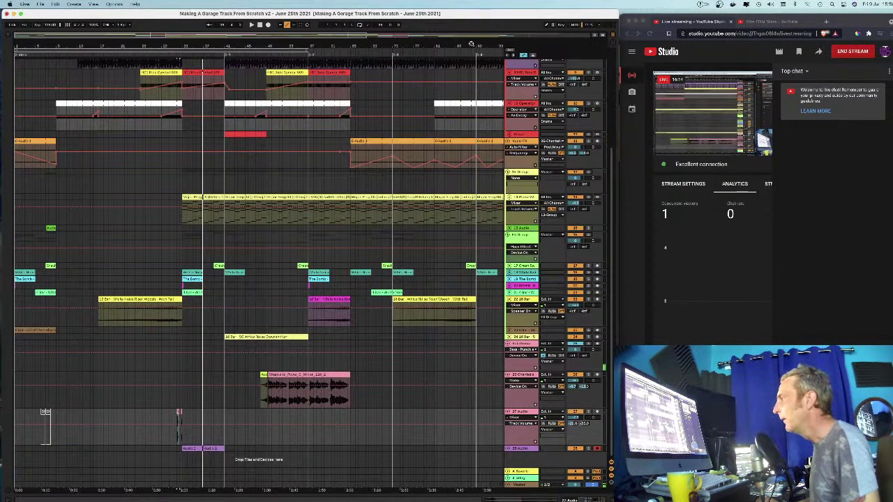
{"action": "left_click_drag", "start_coordinate": [468, 46], "coordinate": [391, 16]}
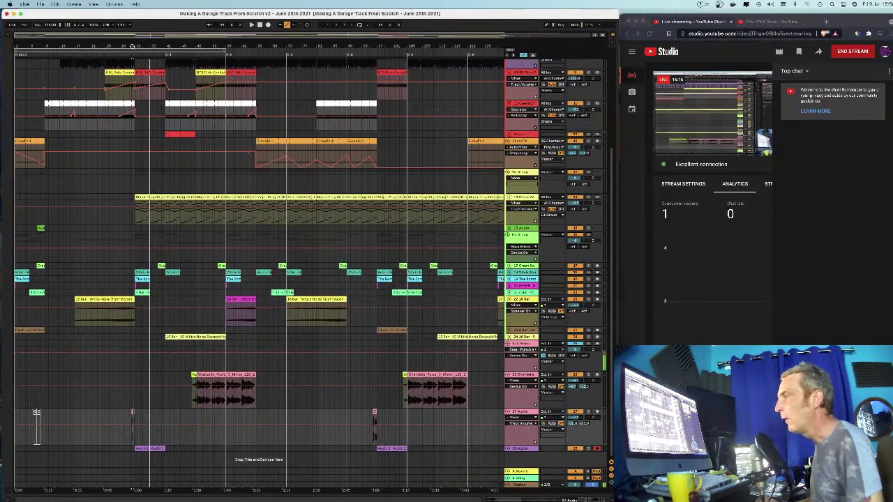
{"action": "left_click_drag", "start_coordinate": [136, 47], "coordinate": [135, 178]}
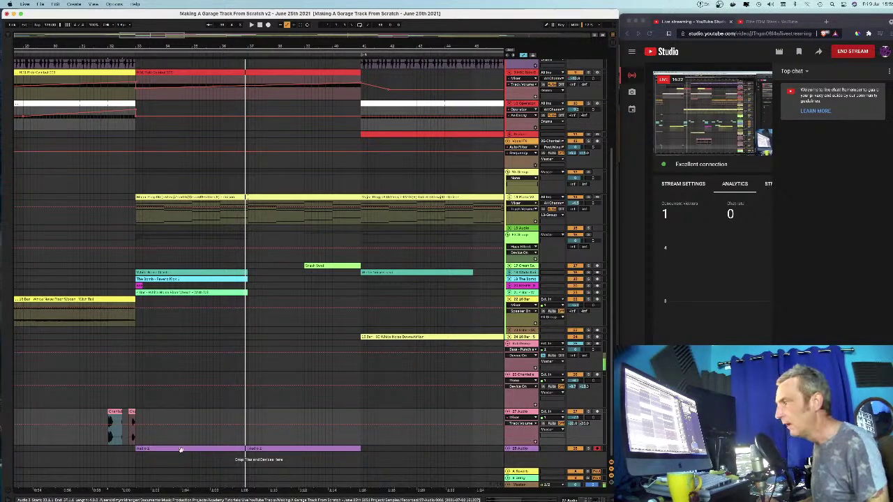
{"action": "left_click", "coordinate": [508, 448]}
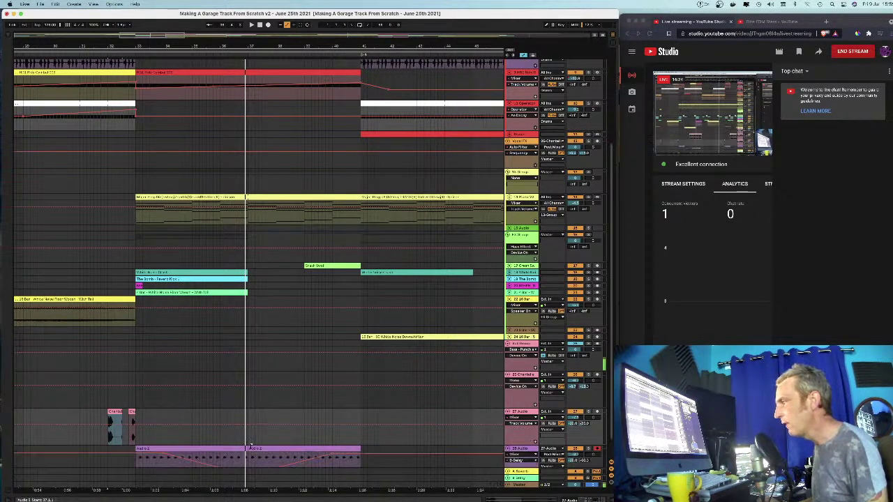
{"action": "scroll", "coordinate": [353, 447], "scroll_direction": "down", "scroll_amount": 2}
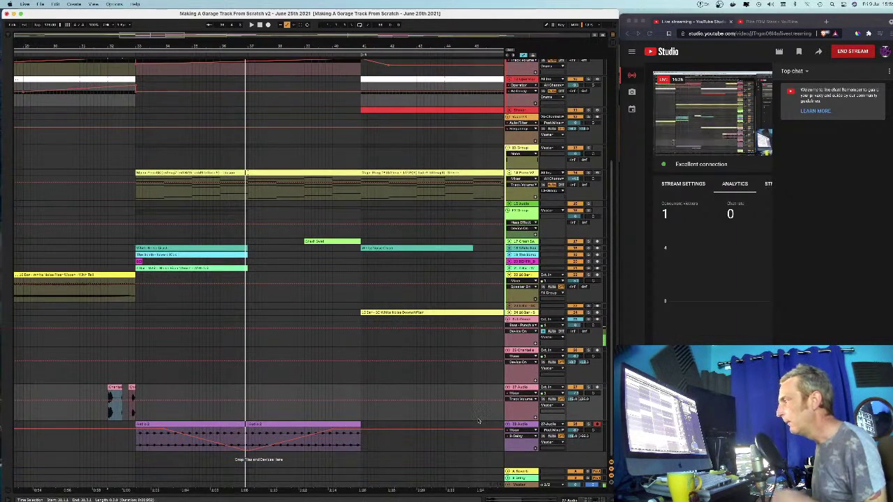
{"action": "left_click_drag", "start_coordinate": [303, 46], "coordinate": [394, 44]}
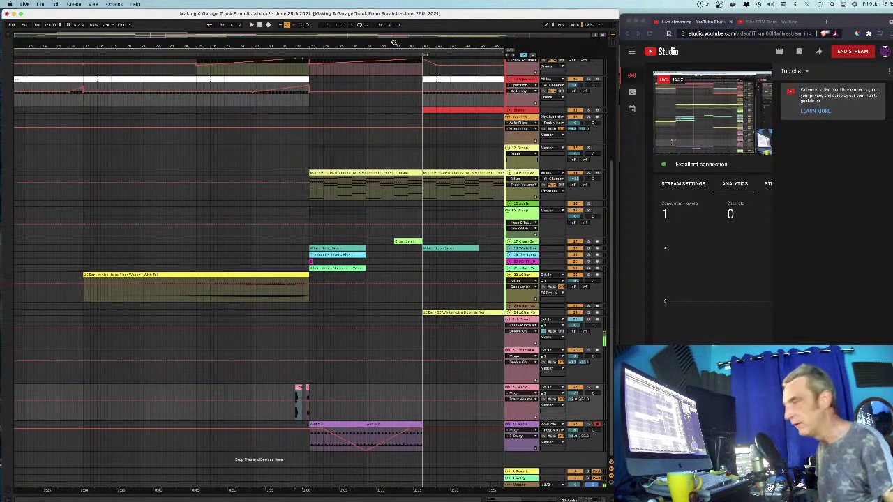
{"action": "left_click_drag", "start_coordinate": [381, 44], "coordinate": [274, 45]}
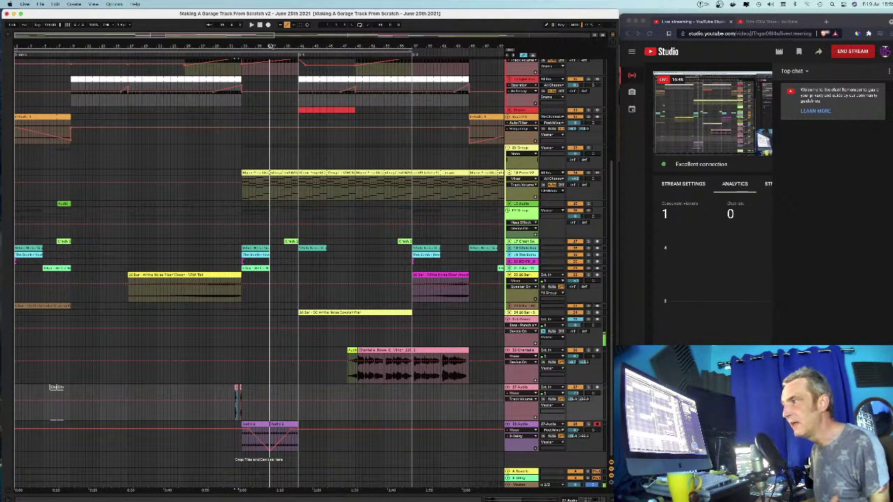
Step: Open the Master track's devices, switch the New Master Chain rack off and back on, and examine its compressors and EQ
{"action": "double_click", "coordinate": [522, 486]}
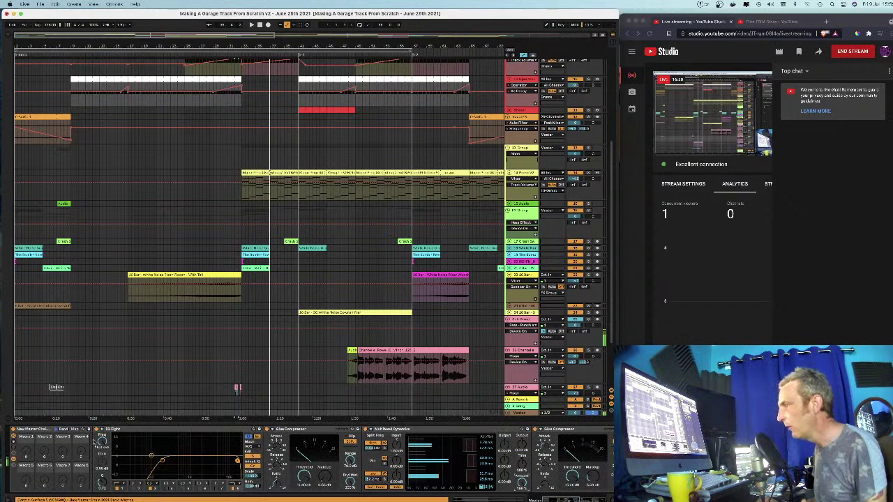
{"action": "left_click", "coordinate": [14, 430]}
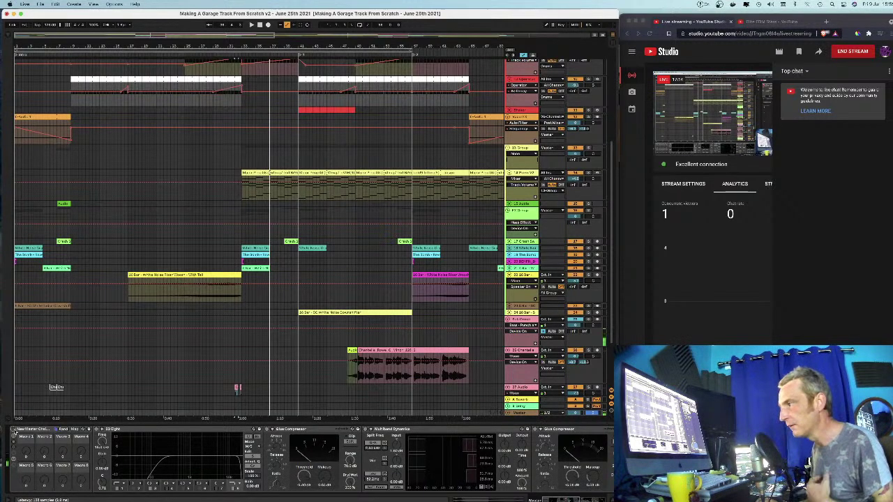
{"action": "left_click", "coordinate": [14, 431]}
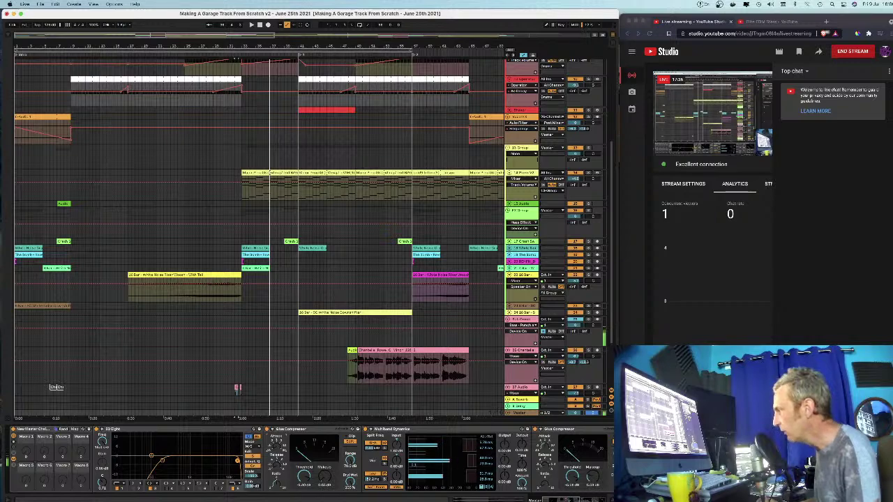
{"action": "scroll", "coordinate": [283, 452], "scroll_direction": "right", "scroll_amount": 10}
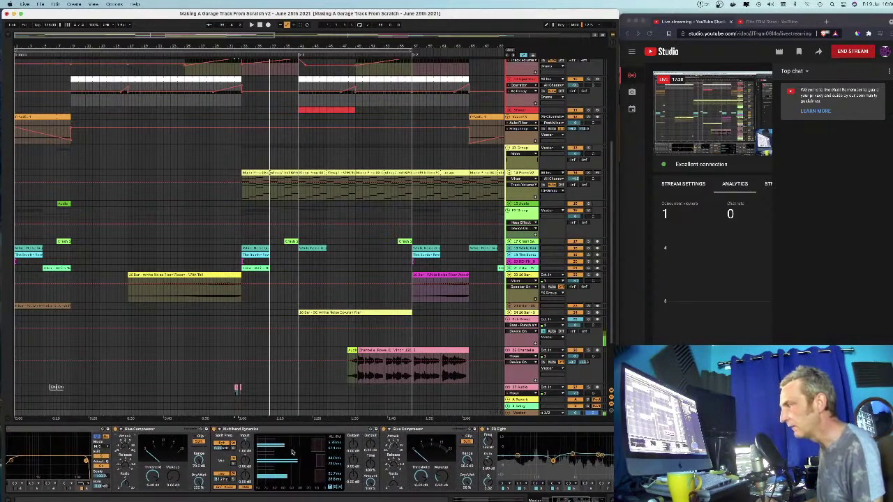
{"action": "scroll", "coordinate": [292, 452], "scroll_direction": "right", "scroll_amount": 1}
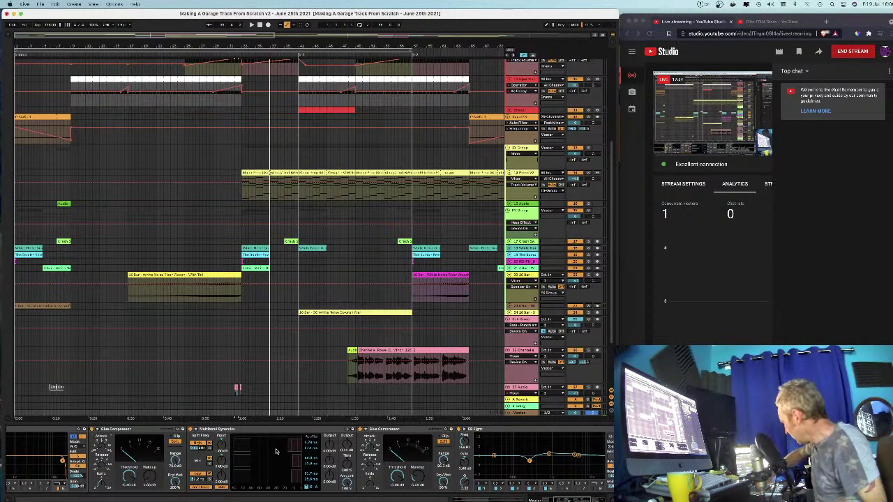
Step: Start playback and loop the arrangement from bar 17 to bar 33
{"action": "key", "text": "space"}
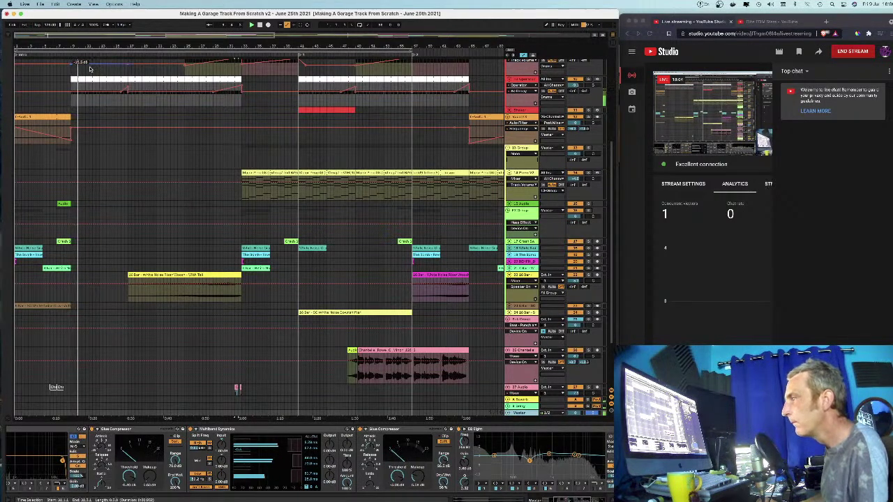
{"action": "right_click", "coordinate": [129, 142]}
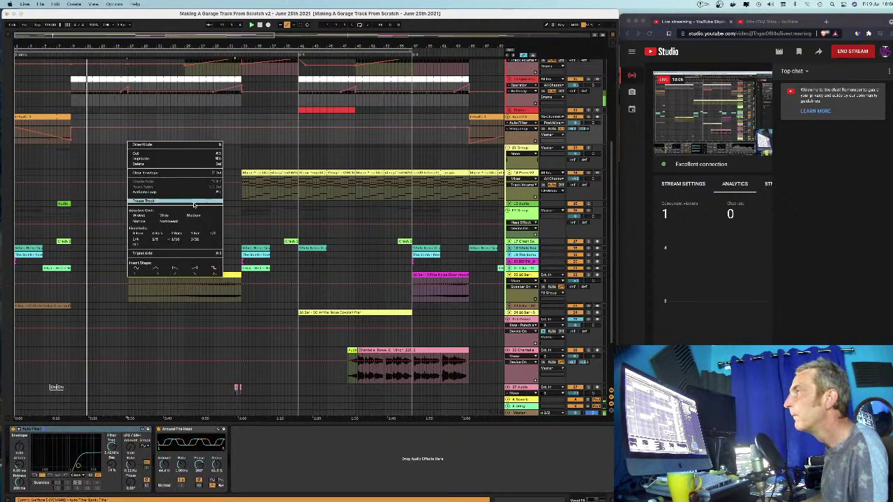
{"action": "right_click", "coordinate": [257, 208]}
{"action": "left_click", "coordinate": [228, 169]}
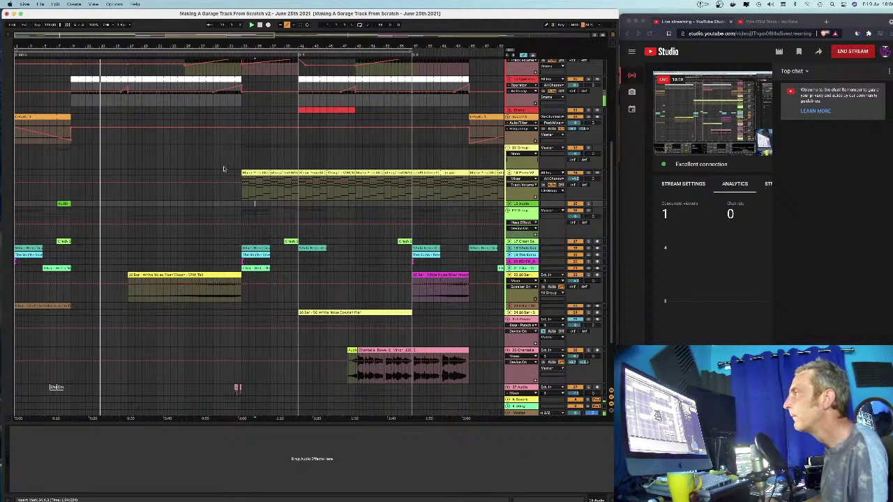
{"action": "left_click_drag", "start_coordinate": [127, 146], "coordinate": [239, 151]}
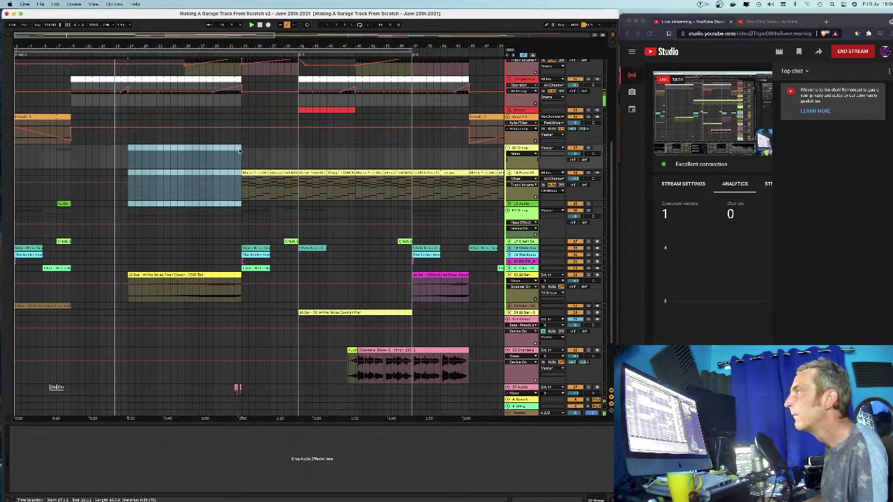
{"action": "key", "text": "super+l"}
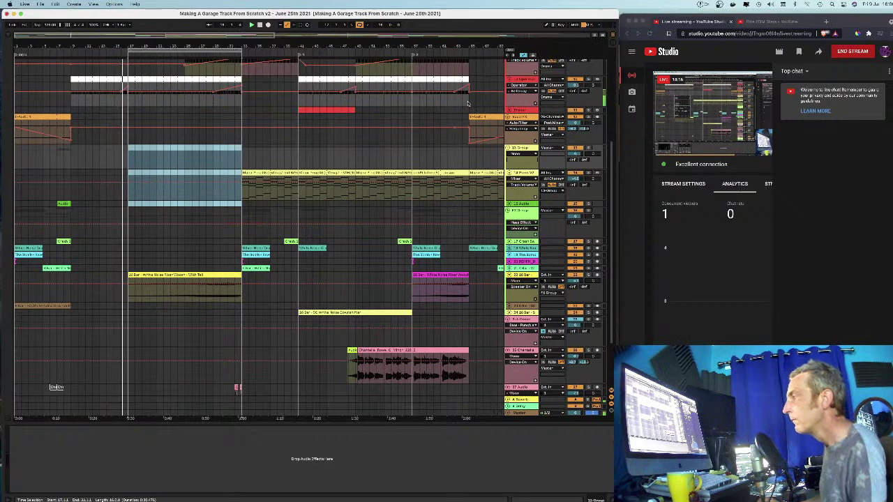
Step: Show the Master track's devices during playback, switch the New Master Chain rack on, and examine its EQ, compressors and multiband dynamics
{"action": "left_click", "coordinate": [90, 414]}
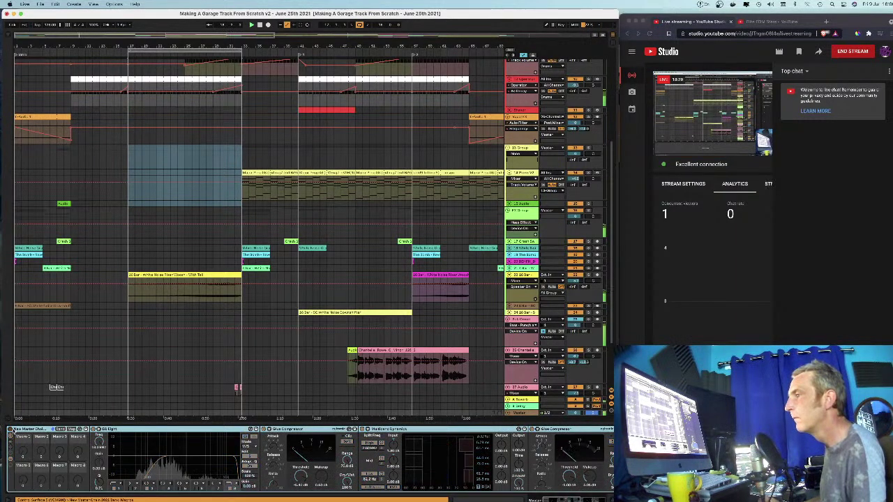
{"action": "left_click", "coordinate": [10, 430]}
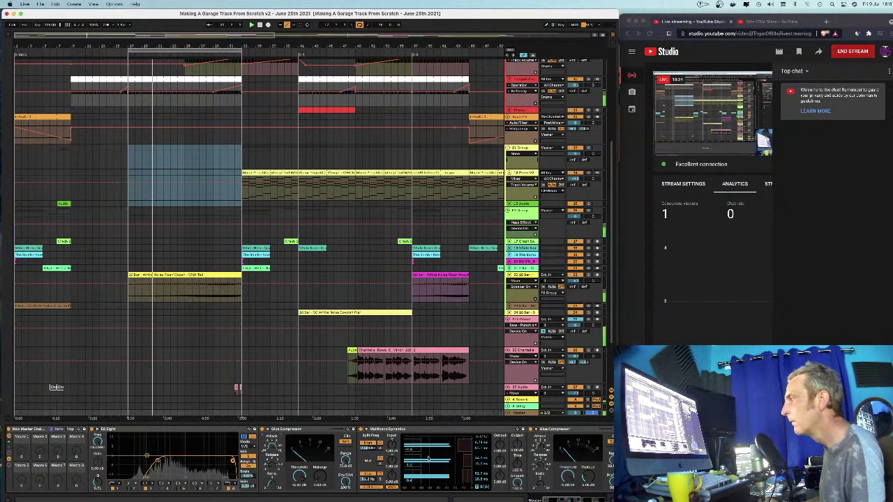
{"action": "scroll", "coordinate": [429, 459], "scroll_direction": "right", "scroll_amount": 3}
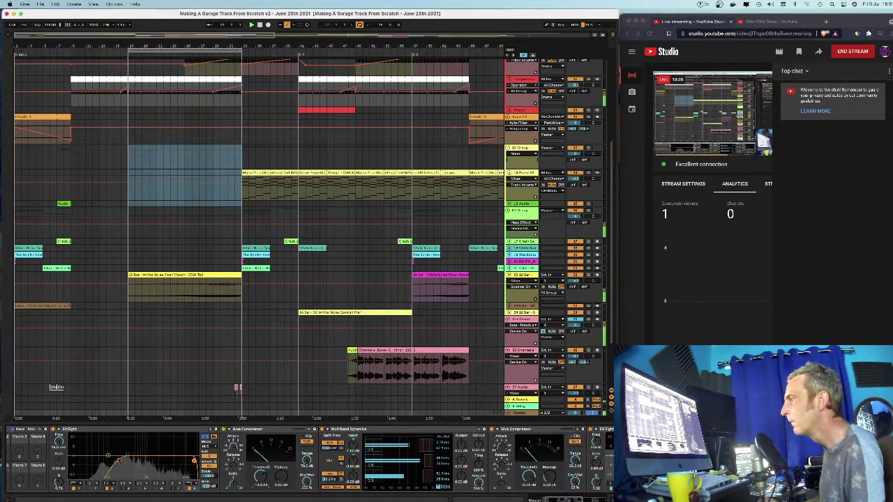
{"action": "scroll", "coordinate": [307, 460], "scroll_direction": "right", "scroll_amount": 1}
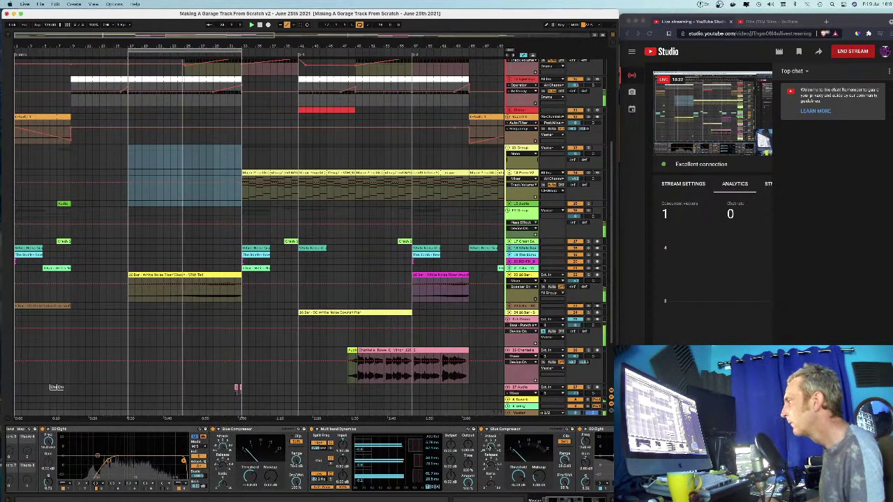
{"action": "scroll", "coordinate": [488, 447], "scroll_direction": "right", "scroll_amount": 2}
{"action": "scroll", "coordinate": [488, 447], "scroll_direction": "right", "scroll_amount": 1}
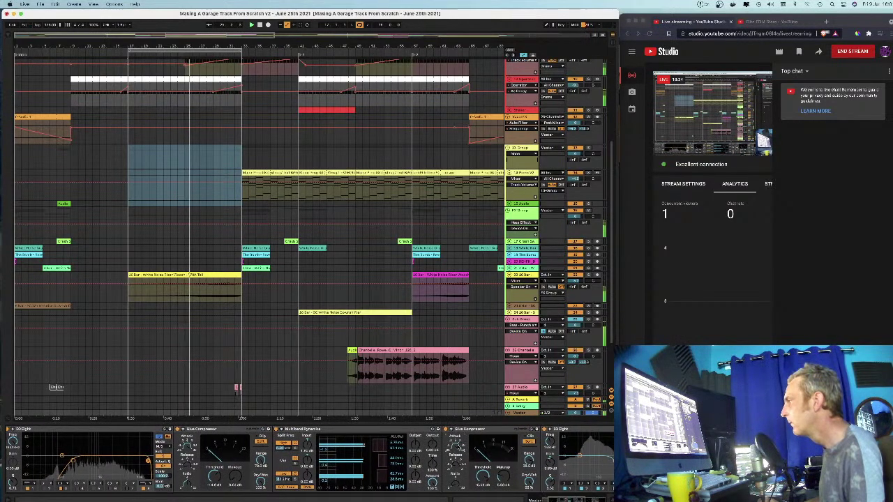
{"action": "scroll", "coordinate": [307, 461], "scroll_direction": "right", "scroll_amount": 1}
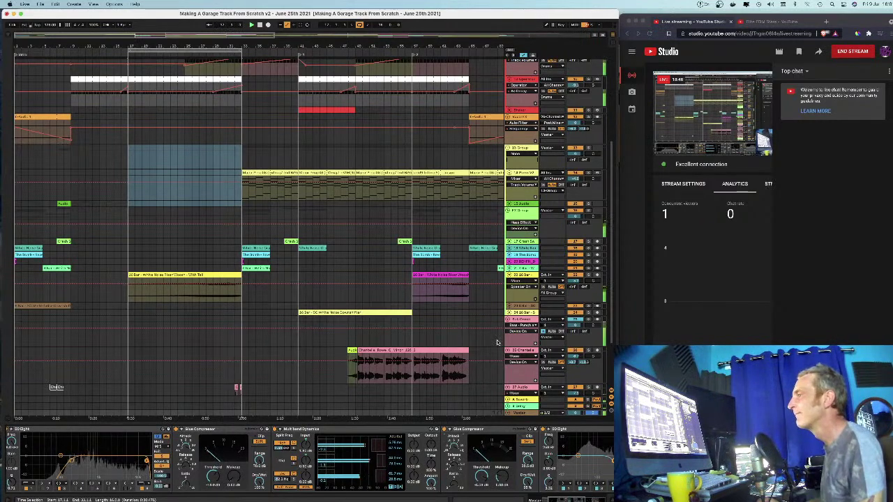
Step: Look over the arrangement from the vocal tracks up to the drum and bass tracks, and stop playback
{"action": "scroll", "coordinate": [494, 346], "scroll_direction": "down", "scroll_amount": 3}
{"action": "scroll", "coordinate": [494, 346], "scroll_direction": "down", "scroll_amount": 1}
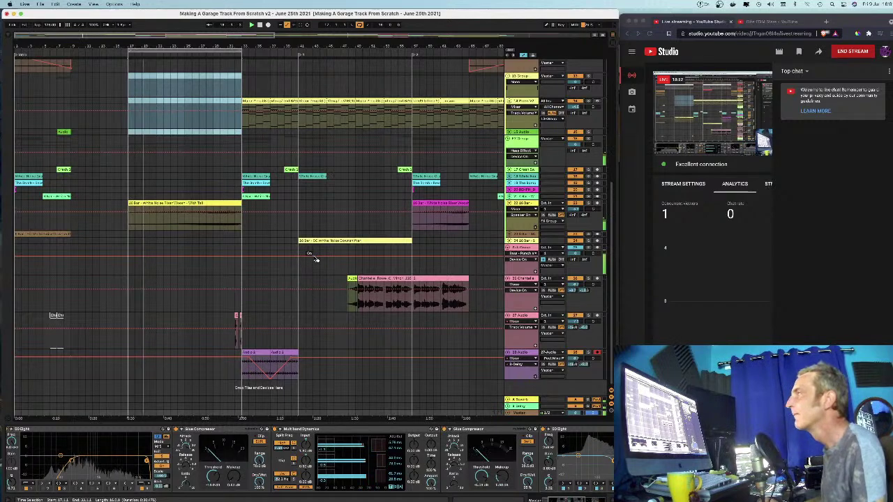
{"action": "scroll", "coordinate": [314, 259], "scroll_direction": "up", "scroll_amount": 12}
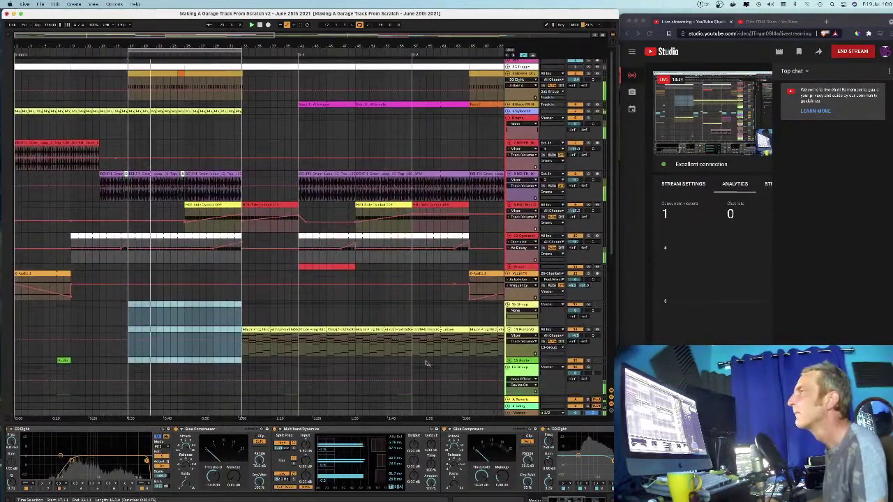
{"action": "key", "text": "Delete"}
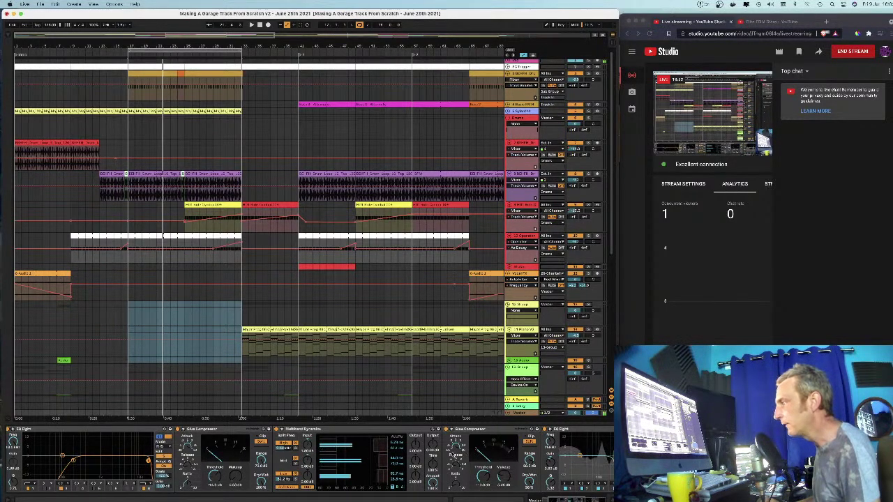
Step: Examine the stopped master chain's devices, from EQ Eight through the Glue Compressors and Multiband Dynamics to the Limiter and Spectrum
{"action": "scroll", "coordinate": [452, 454], "scroll_direction": "right", "scroll_amount": 5}
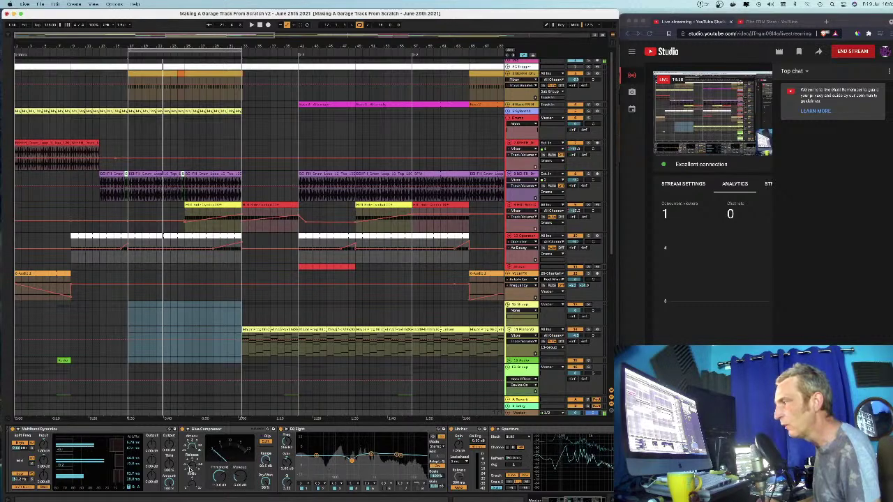
{"action": "scroll", "coordinate": [453, 487], "scroll_direction": "right", "scroll_amount": 1}
{"action": "scroll", "coordinate": [174, 457], "scroll_direction": "left", "scroll_amount": 5}
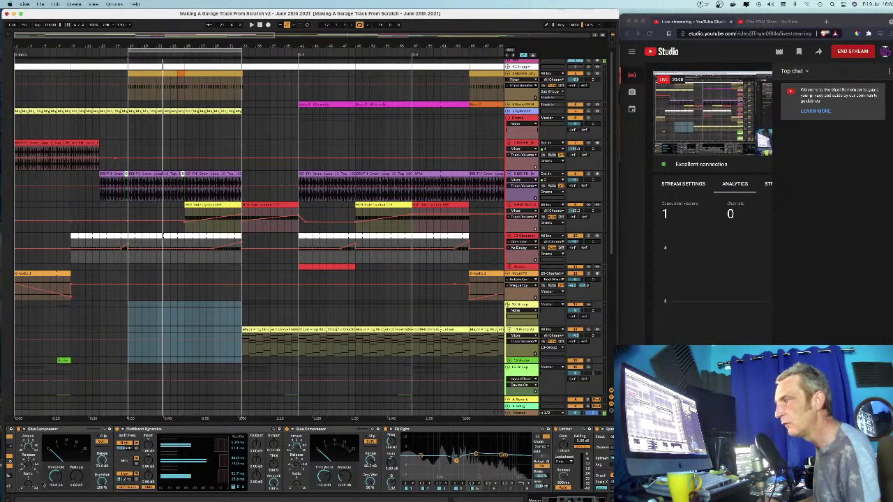
{"action": "scroll", "coordinate": [268, 474], "scroll_direction": "left", "scroll_amount": 2}
{"action": "scroll", "coordinate": [269, 475], "scroll_direction": "left", "scroll_amount": 3}
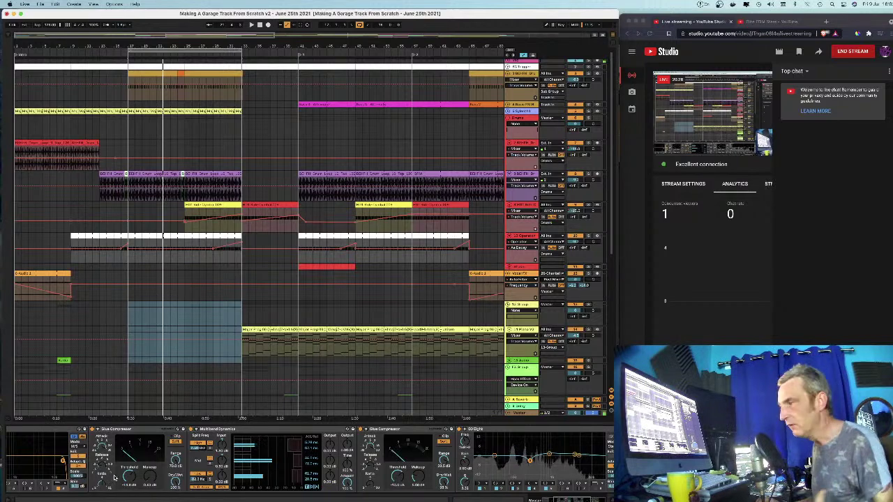
{"action": "scroll", "coordinate": [115, 478], "scroll_direction": "left", "scroll_amount": 6}
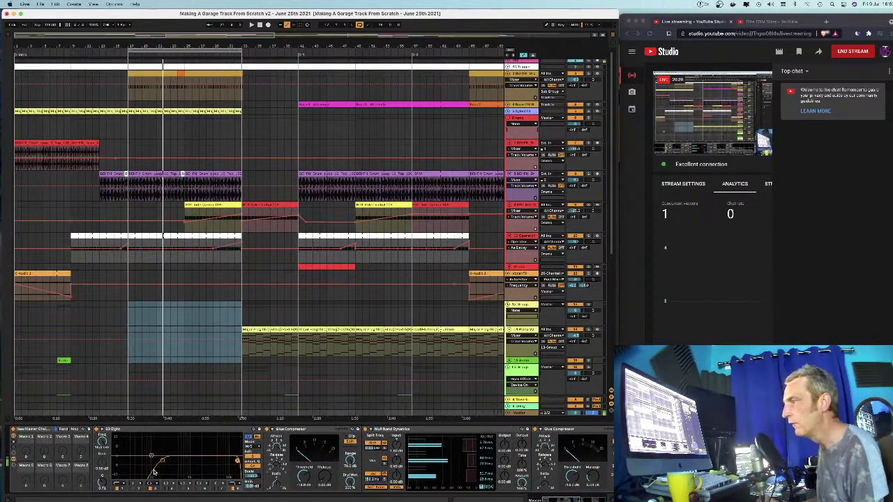
{"action": "scroll", "coordinate": [285, 464], "scroll_direction": "right", "scroll_amount": 5}
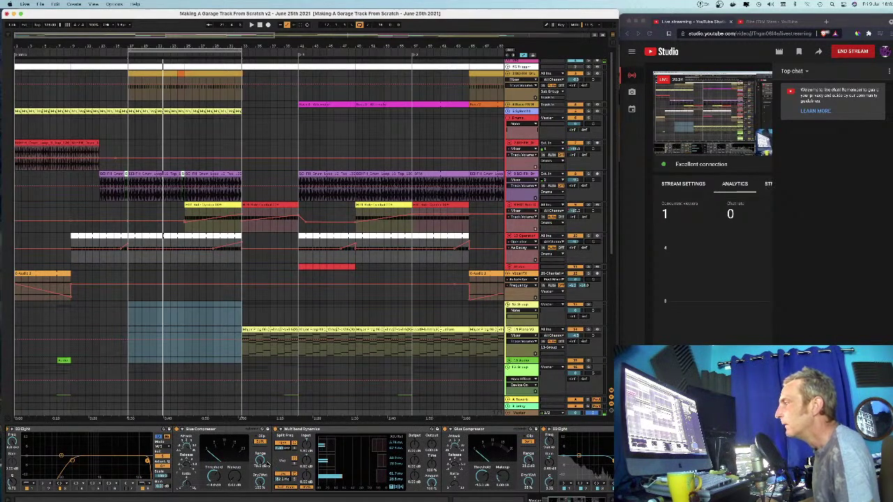
{"action": "scroll", "coordinate": [307, 460], "scroll_direction": "left", "scroll_amount": 2}
{"action": "scroll", "coordinate": [259, 464], "scroll_direction": "left", "scroll_amount": 2}
Step: Look over the whole arrangement's FX and vocal tracks, and select the white noise riser clips at bar 57 and bar 17
{"action": "scroll", "coordinate": [396, 67], "scroll_direction": "down", "scroll_amount": 5}
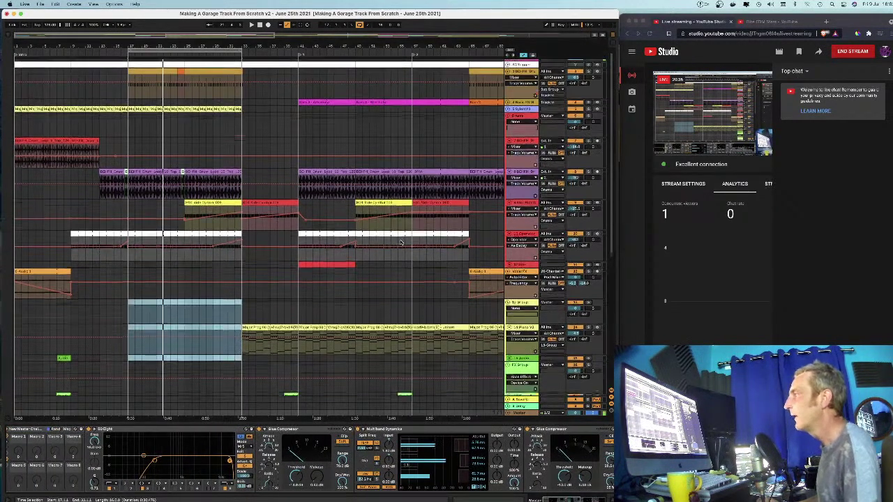
{"action": "left_click_drag", "start_coordinate": [385, 45], "coordinate": [385, 21]}
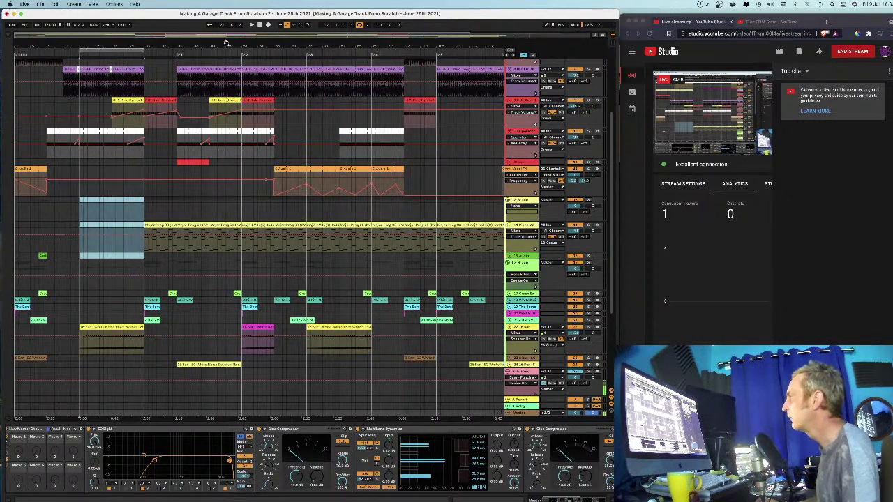
{"action": "left_click", "coordinate": [242, 168]}
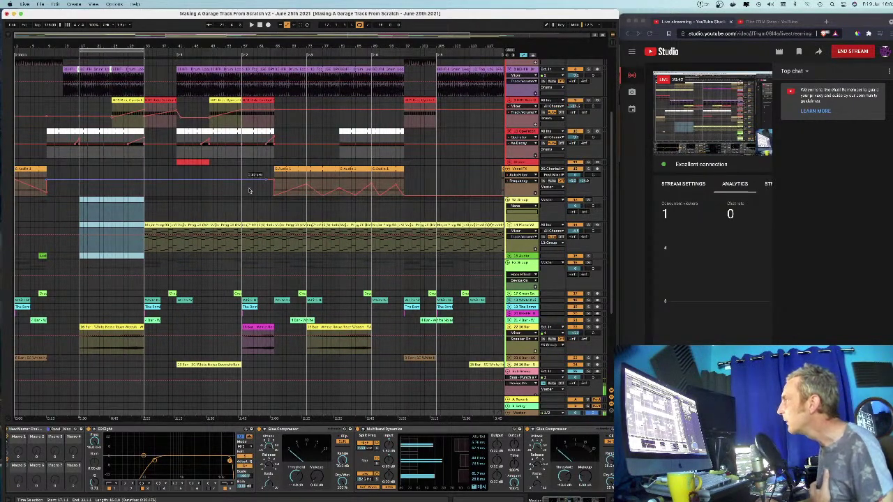
{"action": "left_click_drag", "start_coordinate": [212, 46], "coordinate": [212, 33]}
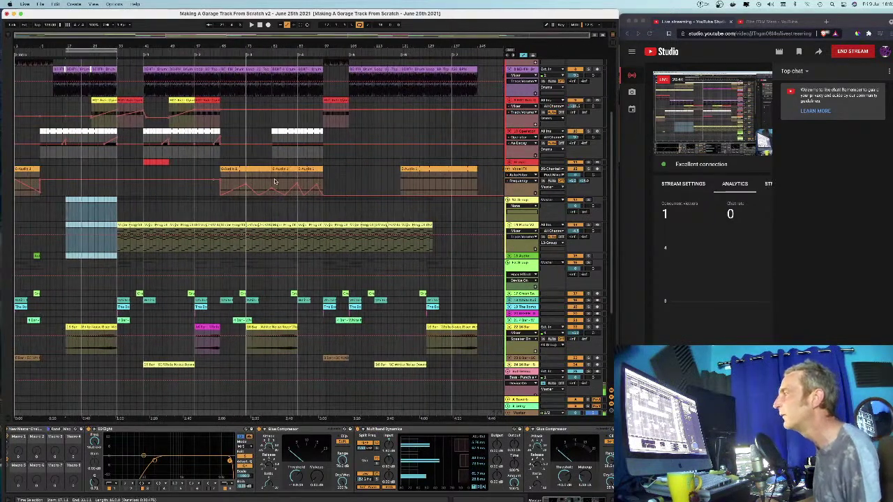
{"action": "scroll", "coordinate": [296, 237], "scroll_direction": "down", "scroll_amount": 1}
{"action": "scroll", "coordinate": [295, 238], "scroll_direction": "down", "scroll_amount": 5}
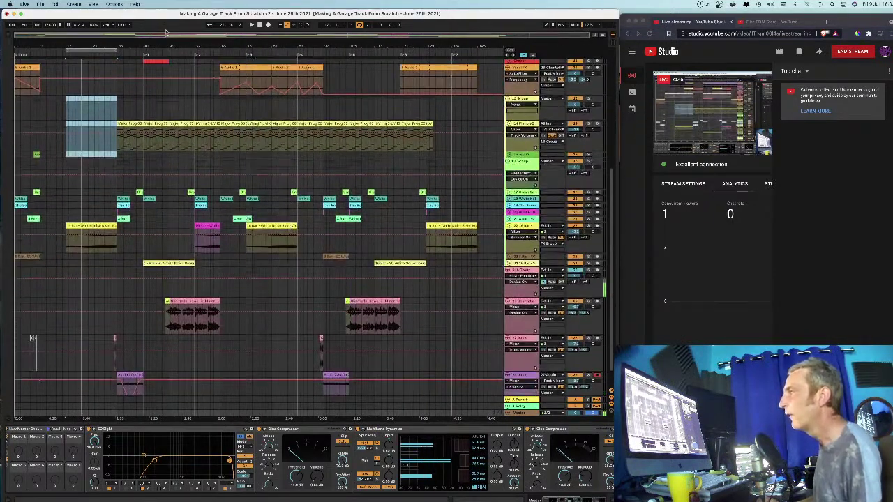
{"action": "left_click_drag", "start_coordinate": [173, 46], "coordinate": [232, 63]}
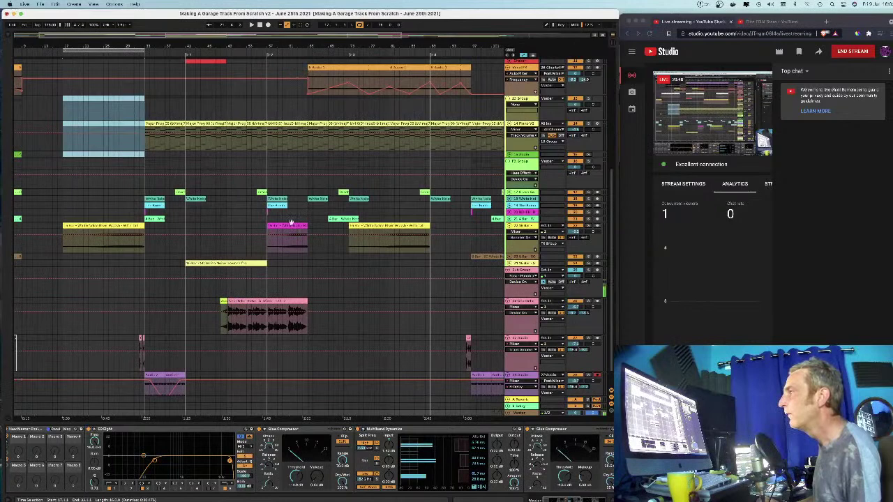
{"action": "left_click", "coordinate": [285, 224]}
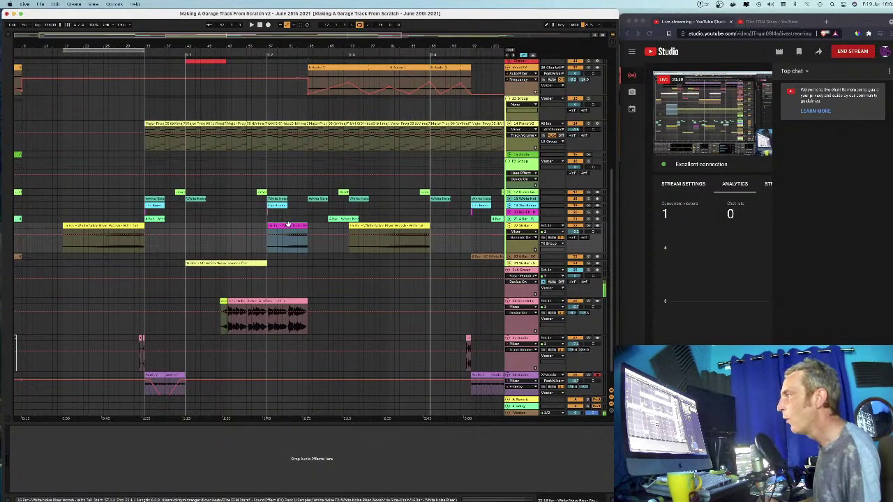
{"action": "left_click", "coordinate": [97, 224]}
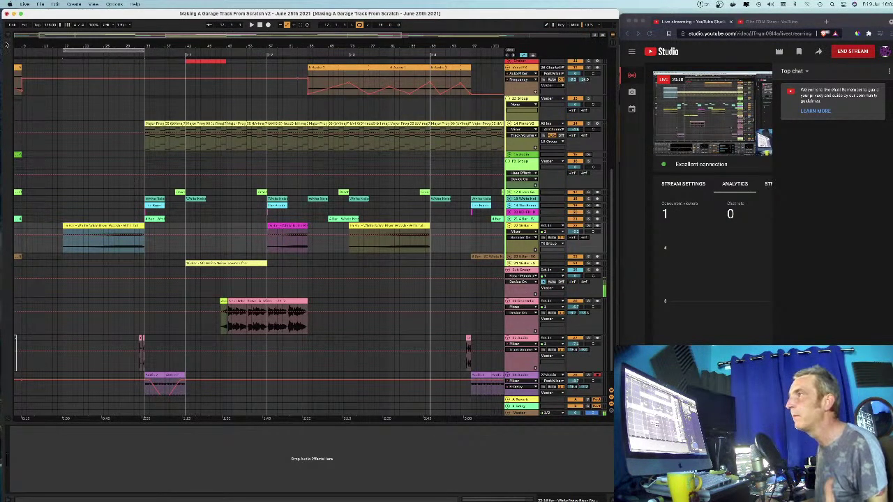
Step: Show the browser, open the Sound Effect (FX) pack's Samples folder, and expand its White Noise FX folder
{"action": "key", "text": "super+alt+b"}
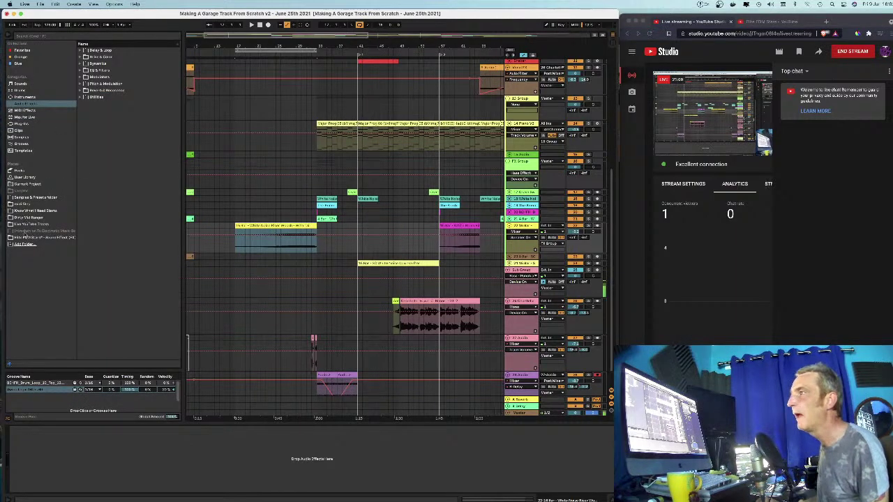
{"action": "left_click", "coordinate": [27, 238]}
{"action": "left_click", "coordinate": [81, 70]}
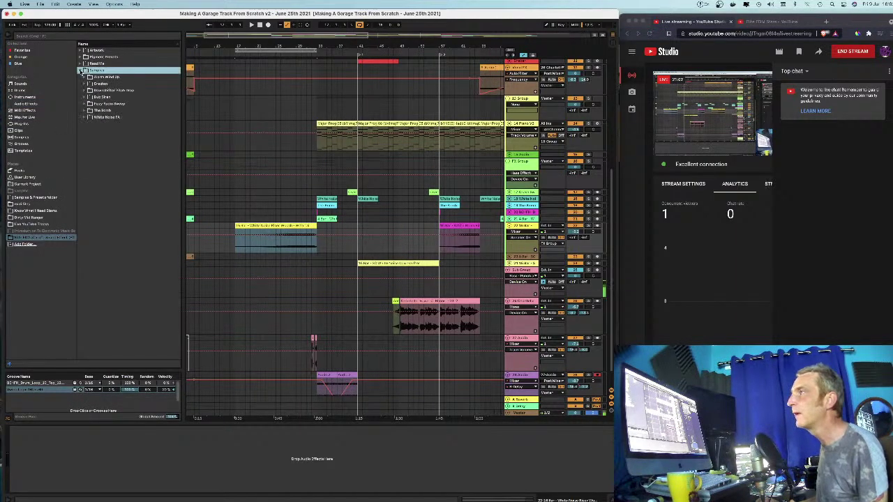
{"action": "left_click", "coordinate": [87, 118]}
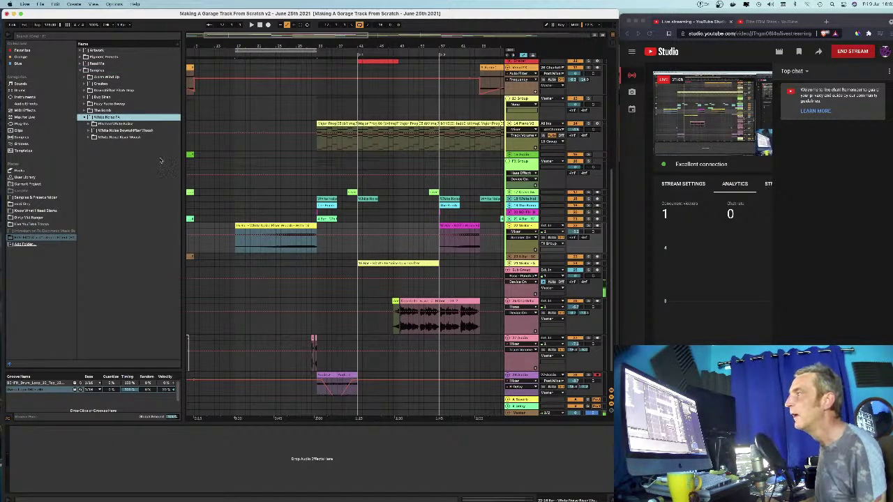
Step: Open the white noise riser clip at bar 73, try halving its segment BPM, and undo the change
{"action": "left_click_drag", "start_coordinate": [287, 48], "coordinate": [206, 29]}
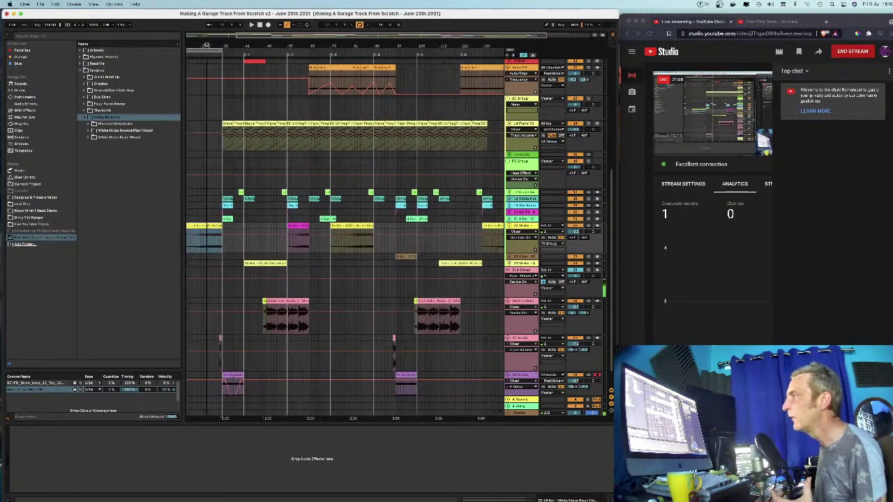
{"action": "left_click", "coordinate": [363, 223]}
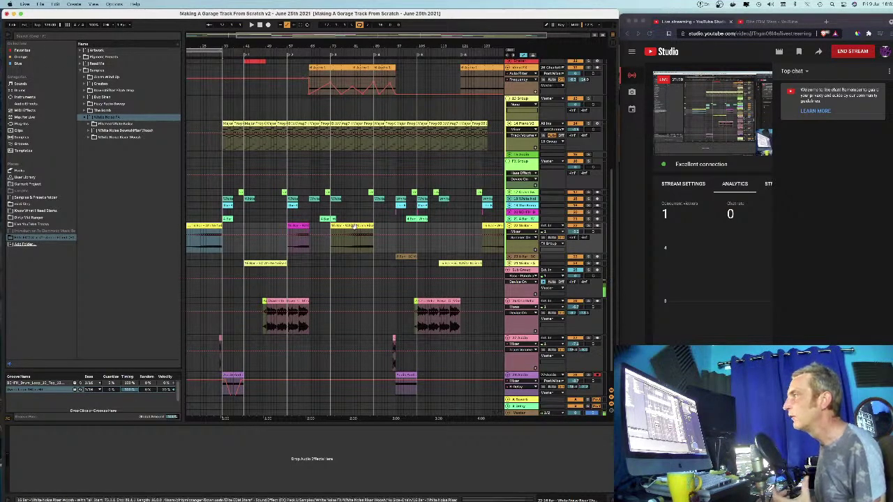
{"action": "double_click", "coordinate": [347, 233]}
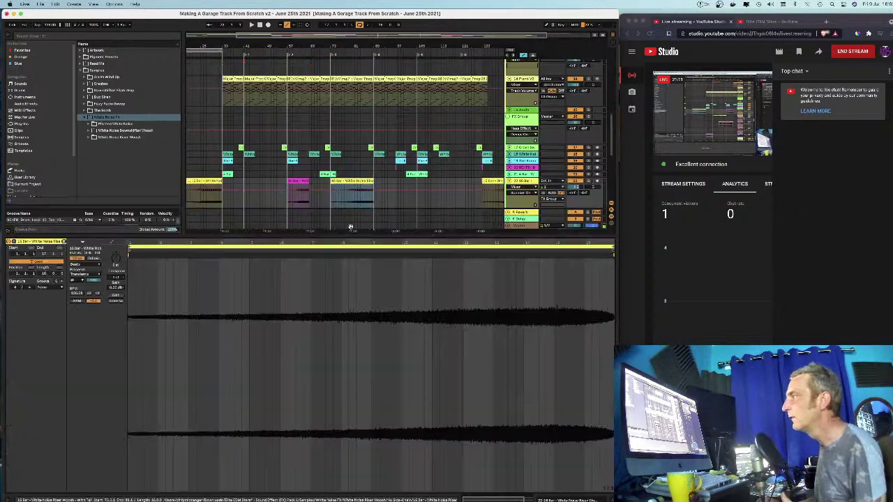
{"action": "left_click", "coordinate": [89, 296]}
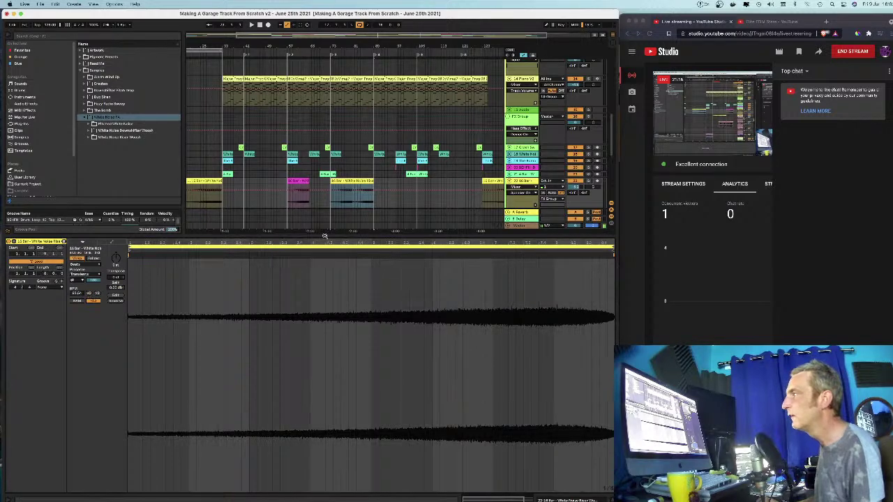
{"action": "left_click", "coordinate": [344, 194]}
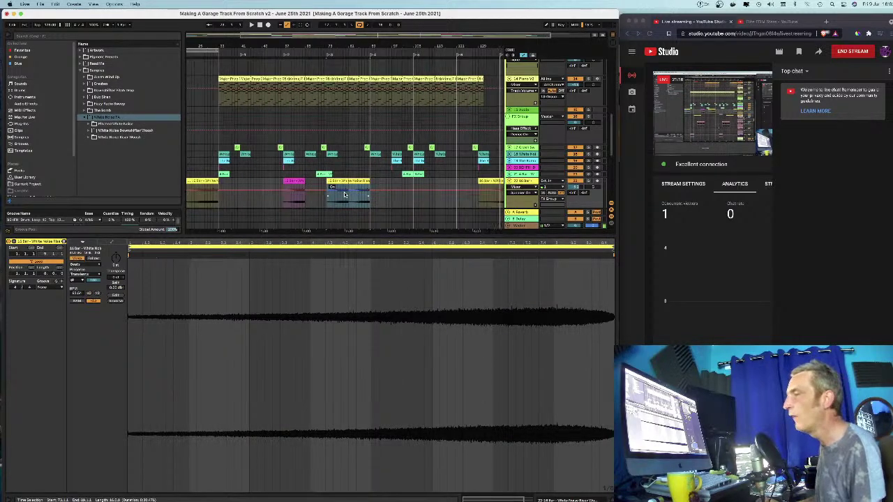
{"action": "key", "text": "super+z"}
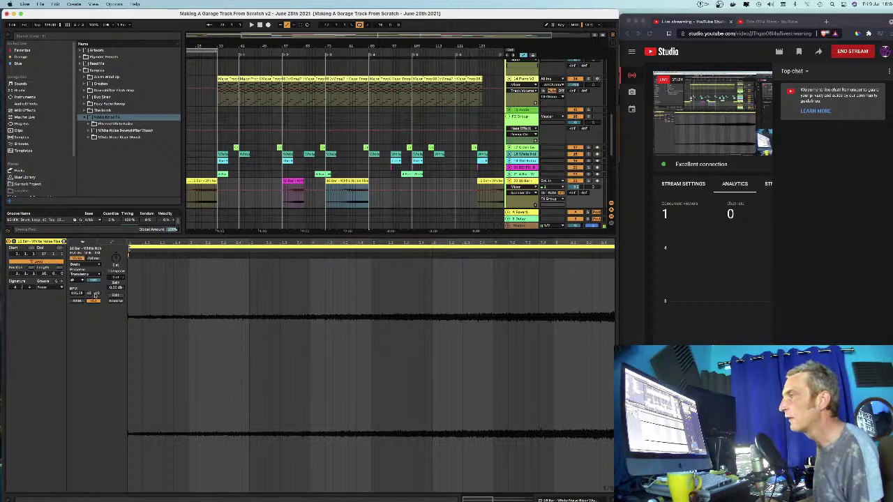
Step: Try doubling the bar 73 riser's segment BPM and extending the clip to 32 bars, and undo both changes
{"action": "left_click", "coordinate": [97, 294]}
{"action": "left_click_drag", "start_coordinate": [368, 182], "coordinate": [412, 185]}
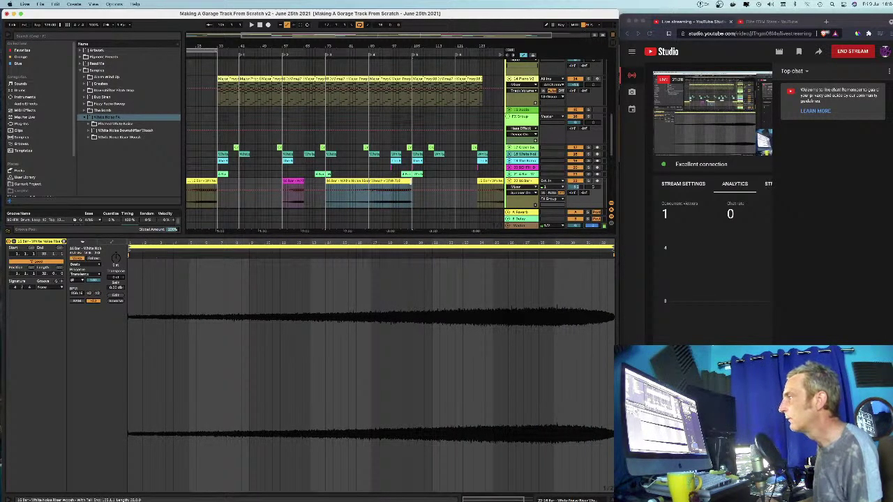
{"action": "key", "text": "super+z"}
{"action": "key", "text": "super+z"}
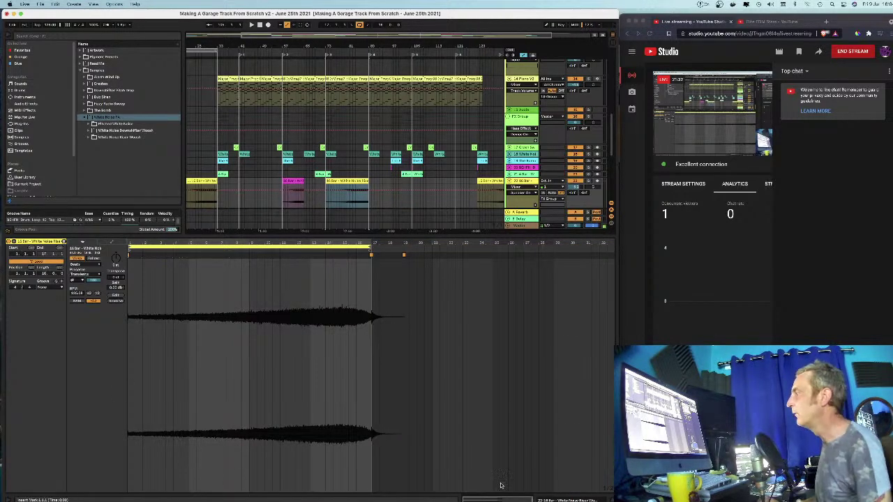
Step: Hide the clip's detail view and select the white noise riser clip that starts at bar 17
{"action": "key", "text": "super+alt+l"}
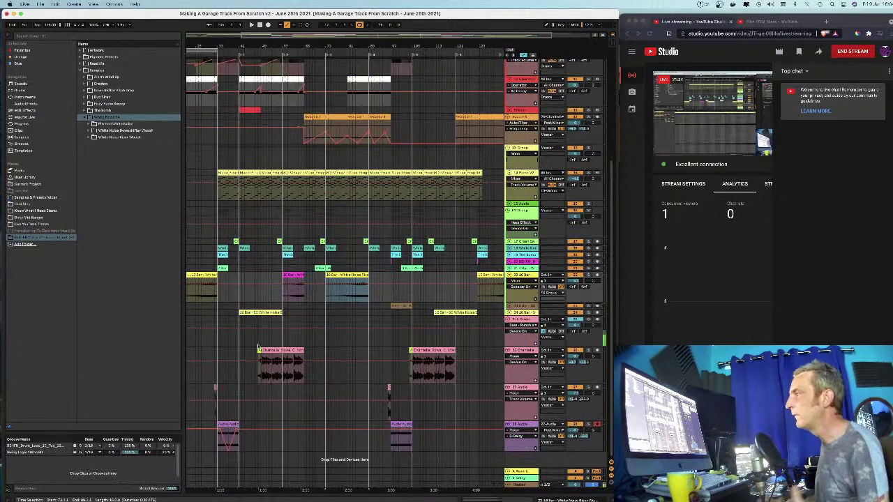
{"action": "left_click", "coordinate": [200, 276]}
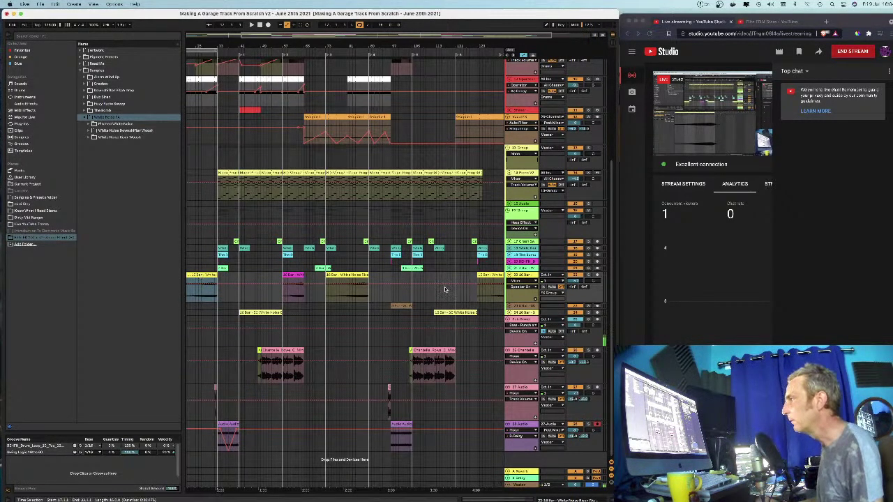
Step: Copy the white noise riser clip at bar 57 to bar 41 on the same track
{"action": "left_click", "coordinate": [509, 276]}
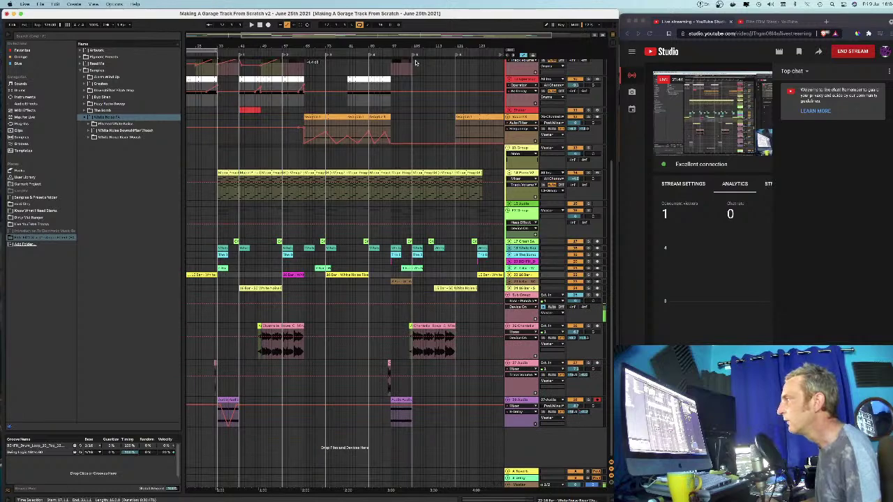
{"action": "left_click_drag", "start_coordinate": [377, 46], "coordinate": [431, 52]}
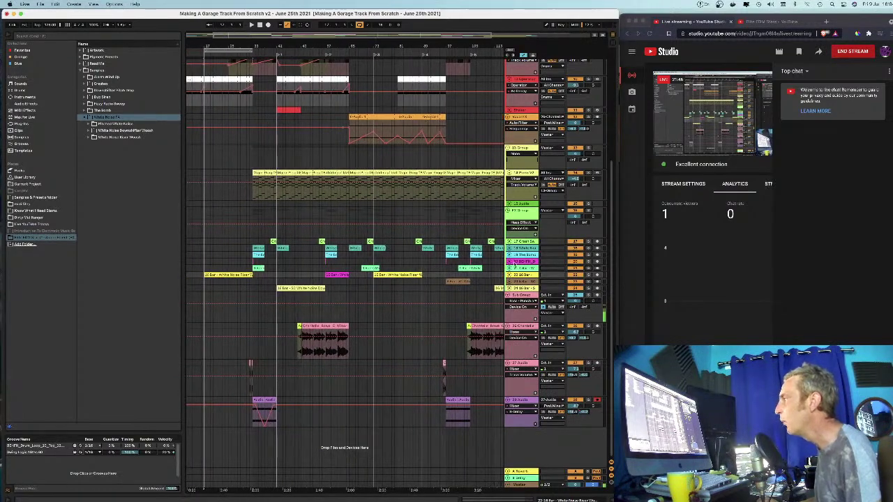
{"action": "left_click", "coordinate": [509, 275]}
{"action": "left_click_drag", "start_coordinate": [313, 44], "coordinate": [363, 61]}
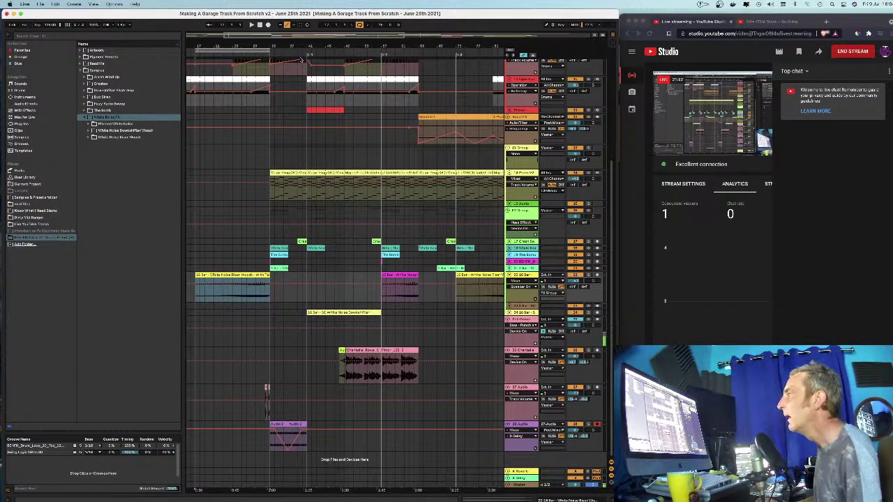
{"action": "left_click_drag", "start_coordinate": [301, 45], "coordinate": [306, 62]}
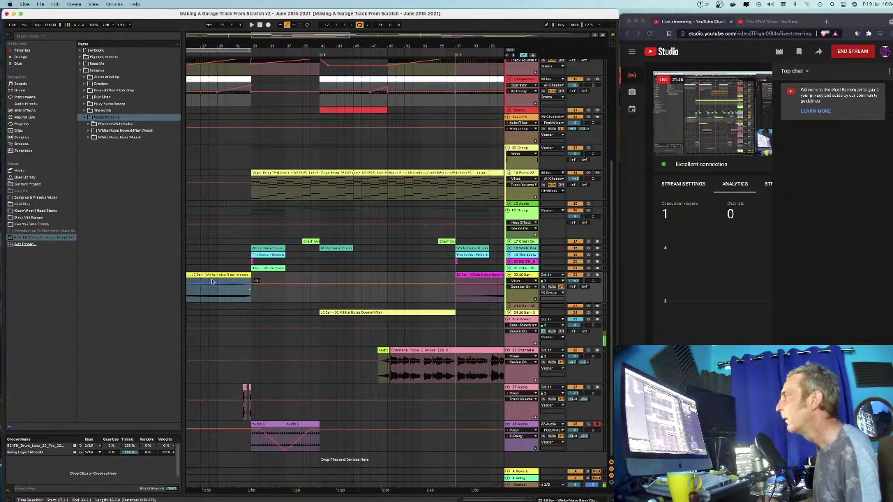
{"action": "left_click", "coordinate": [493, 275]}
{"action": "left_click_drag", "start_coordinate": [492, 276], "coordinate": [354, 274]}
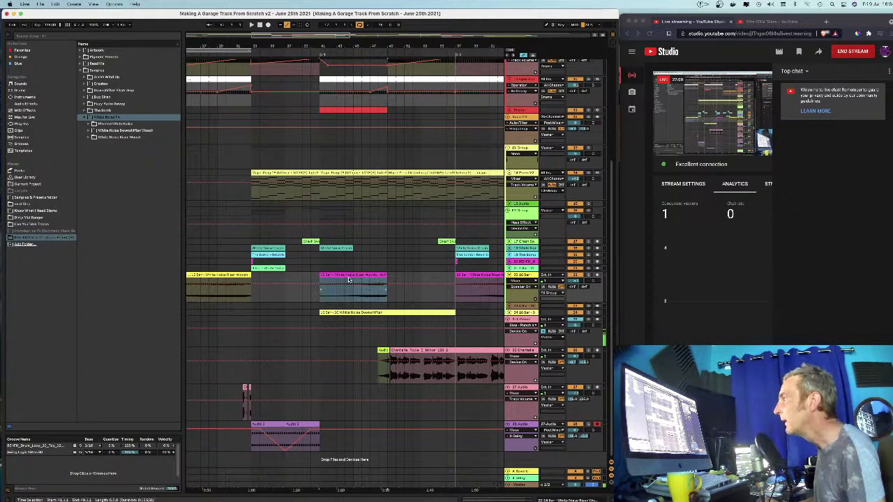
Step: Halve the segment BPM of the riser copy at bar 41 twice and move the shortened clip to bar 47
{"action": "double_click", "coordinate": [354, 275]}
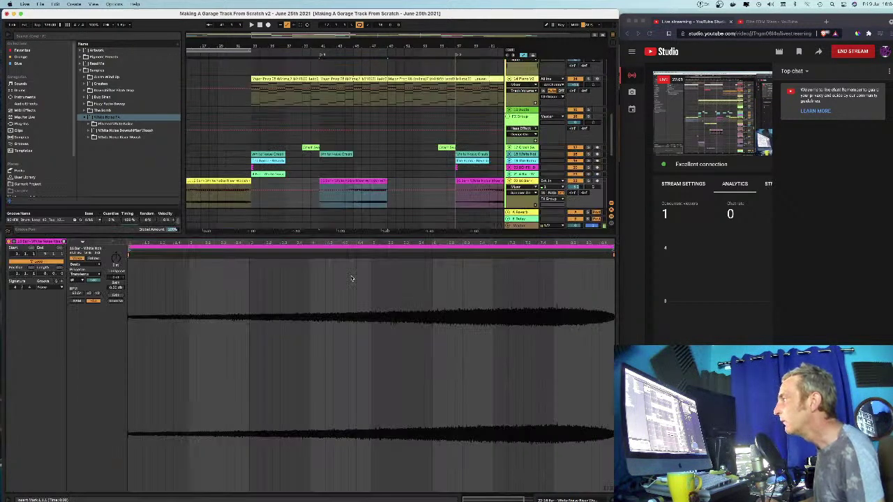
{"action": "left_click_drag", "start_coordinate": [89, 294], "coordinate": [89, 296]}
{"action": "left_click", "coordinate": [89, 294]}
{"action": "left_click_drag", "start_coordinate": [322, 181], "coordinate": [371, 182]}
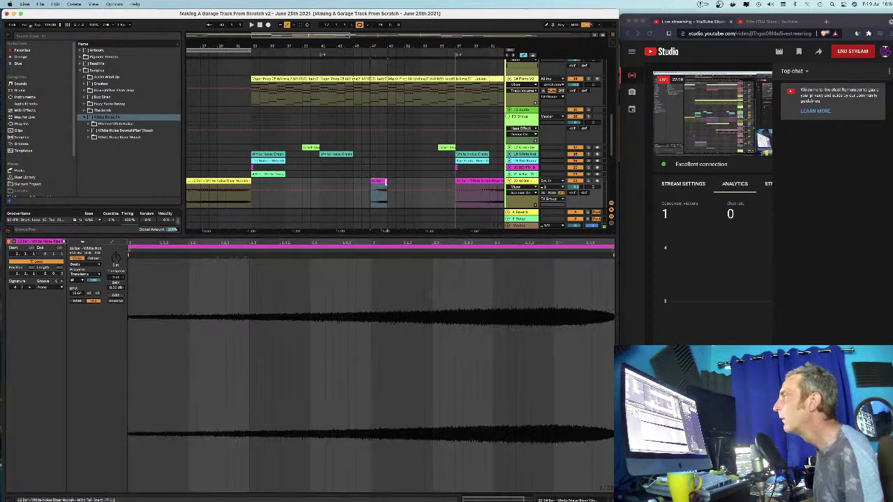
Step: Solo the riser's track and play the shortened white noise riser at bar 47
{"action": "key", "text": "space"}
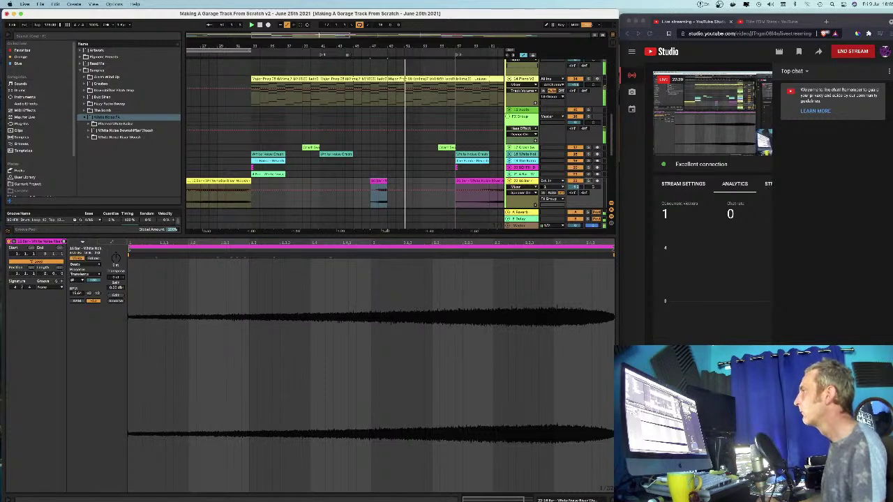
{"action": "left_click_drag", "start_coordinate": [327, 42], "coordinate": [370, 45]}
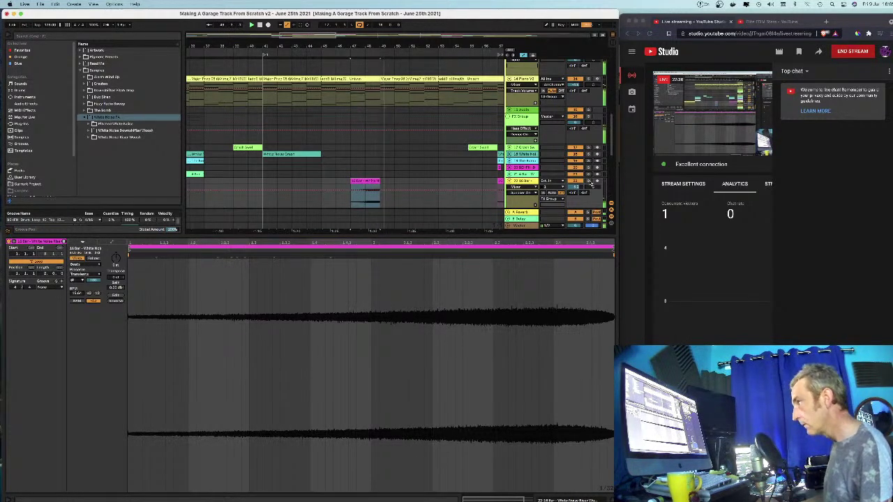
{"action": "left_click", "coordinate": [370, 180]}
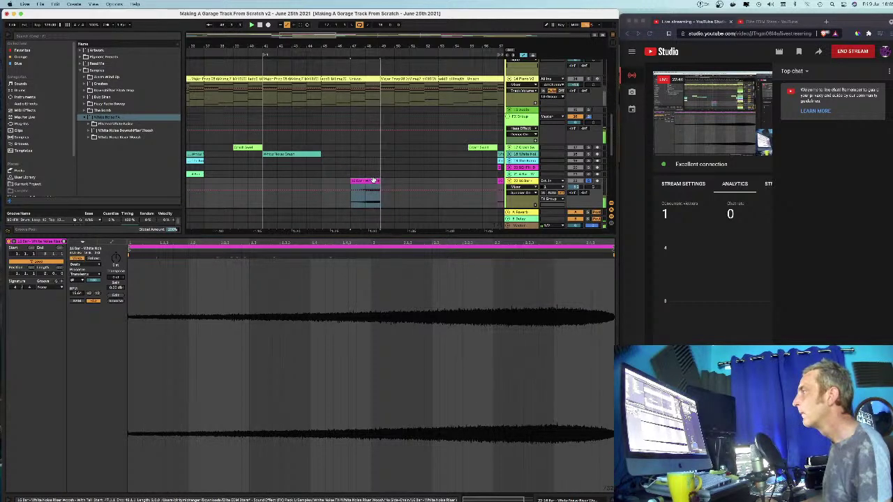
{"action": "left_click_drag", "start_coordinate": [372, 33], "coordinate": [370, 43]}
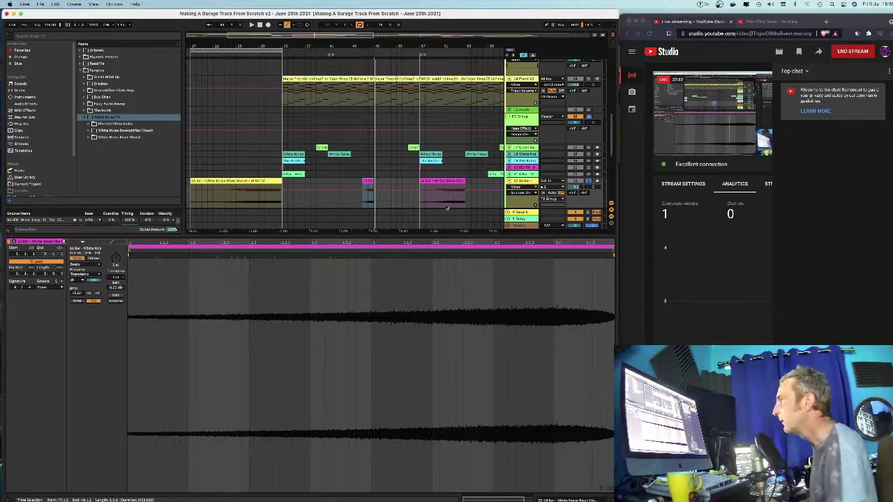
{"action": "left_click_drag", "start_coordinate": [363, 43], "coordinate": [403, 181]}
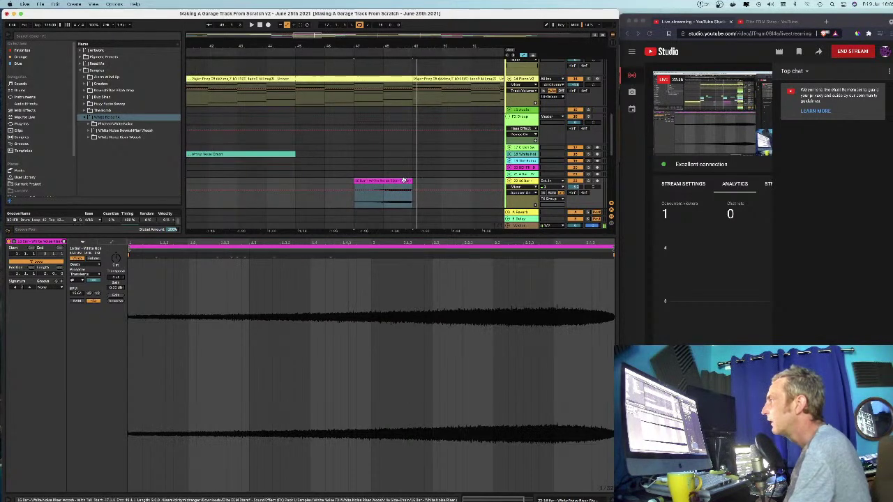
{"action": "scroll", "coordinate": [404, 180], "scroll_direction": "left", "scroll_amount": 1}
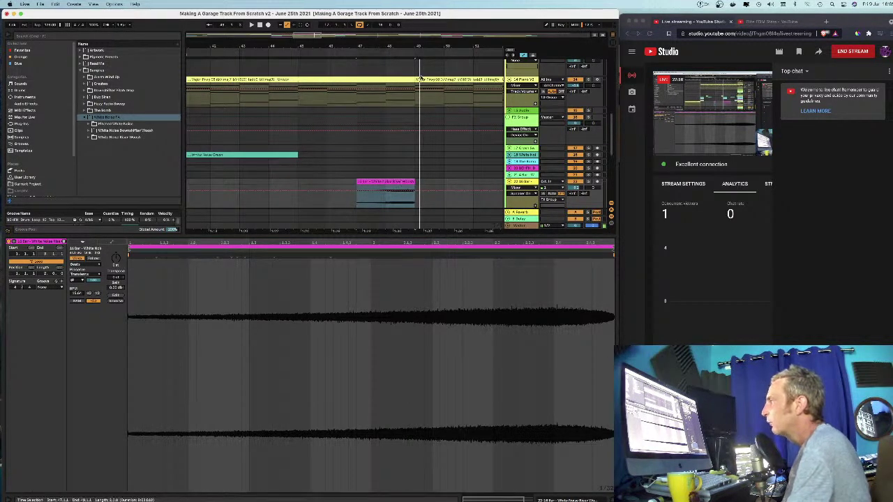
Step: Delete the shortened white noise riser at bar 47 and hide the clip's detail view
{"action": "left_click_drag", "start_coordinate": [411, 44], "coordinate": [411, 45]}
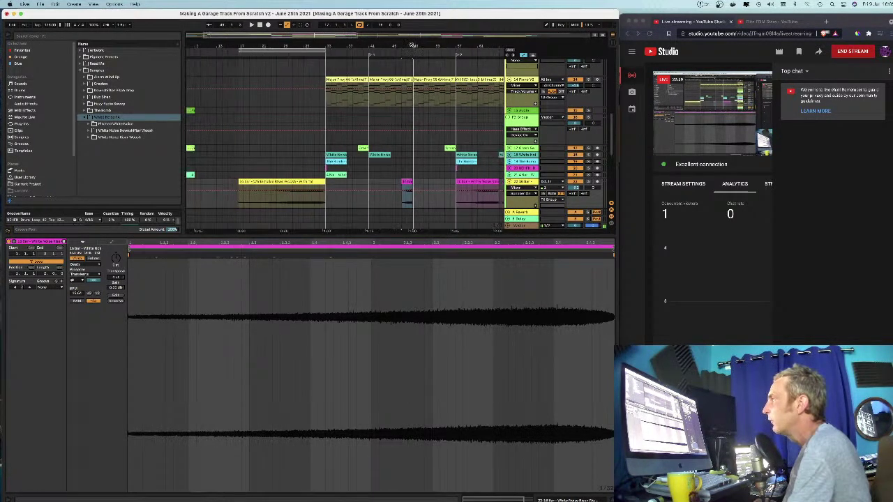
{"action": "left_click", "coordinate": [412, 184]}
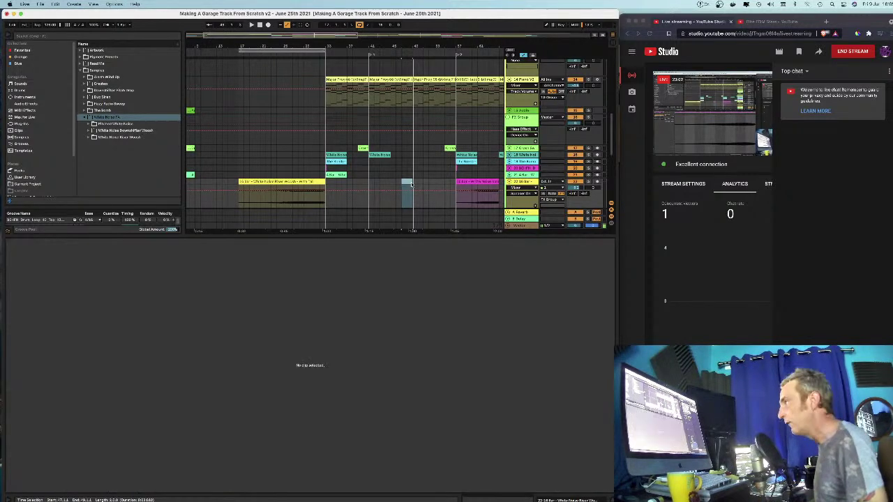
{"action": "left_click", "coordinate": [612, 500]}
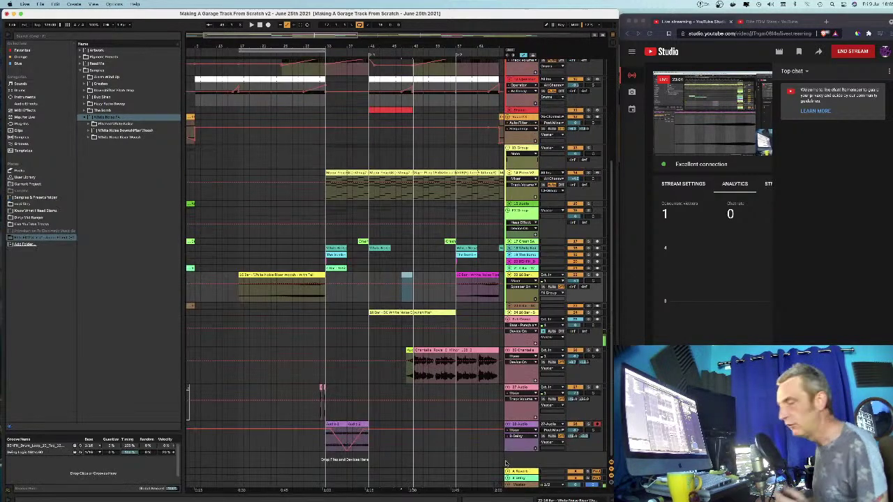
Step: Select the long vocal clip near bar 49, solo its track, and play through the vocal phrases
{"action": "left_click_drag", "start_coordinate": [294, 43], "coordinate": [366, 181]}
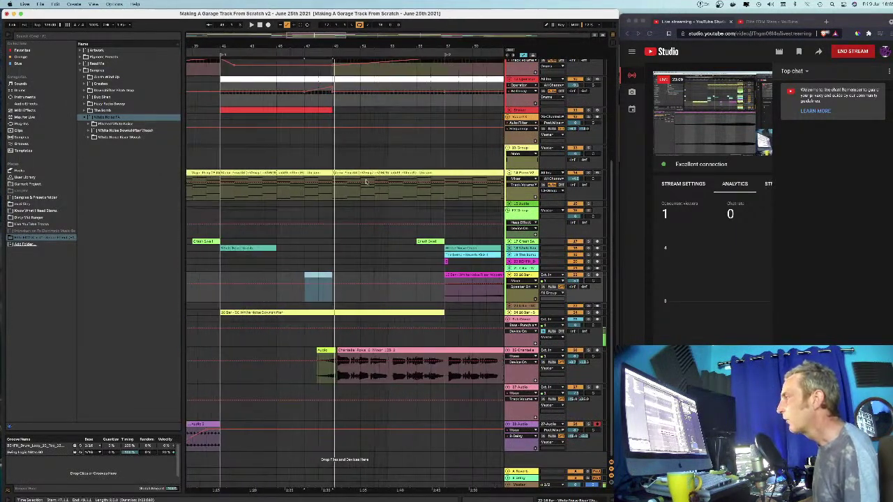
{"action": "left_click", "coordinate": [359, 348]}
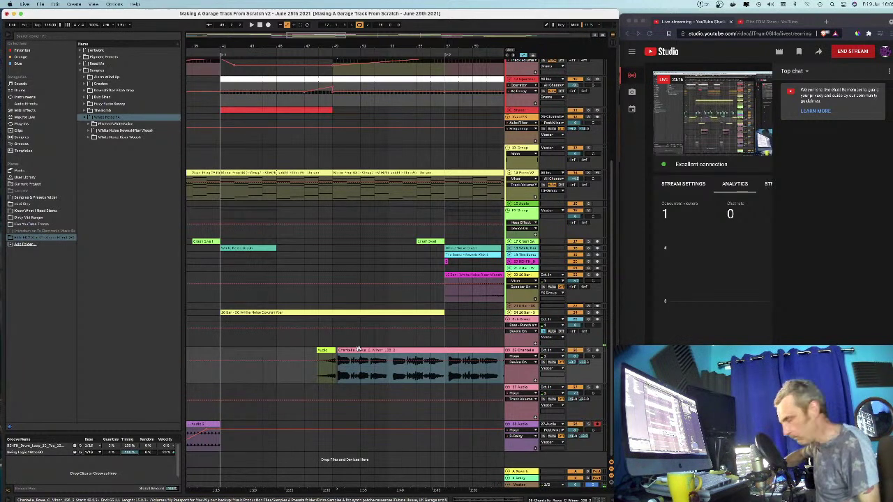
{"action": "key", "text": "space"}
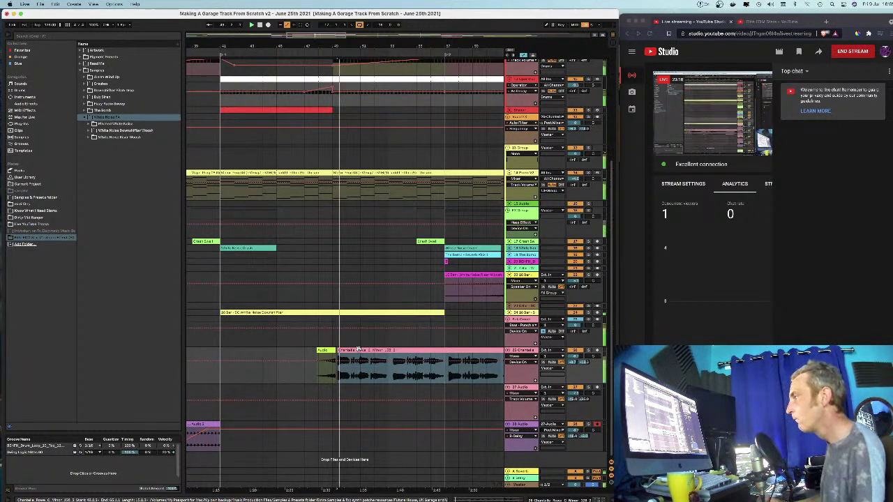
{"action": "left_click_drag", "start_coordinate": [340, 40], "coordinate": [343, 132]}
{"action": "key", "text": "space"}
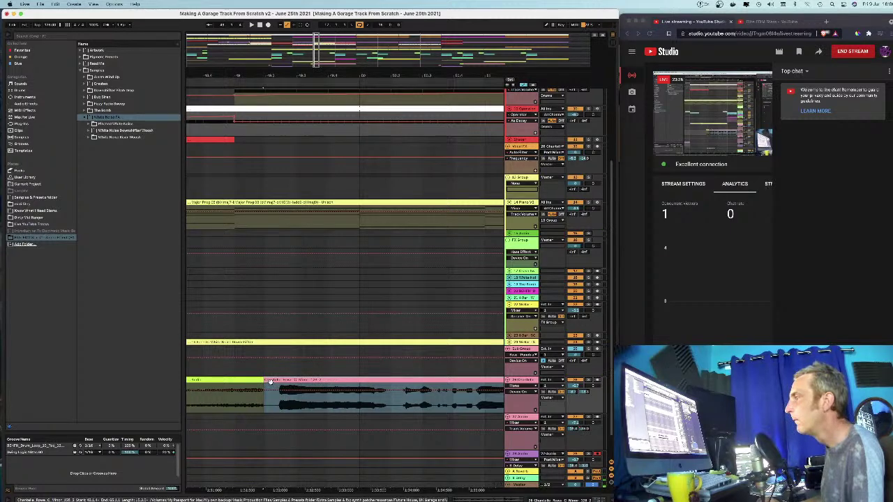
{"action": "left_click", "coordinate": [588, 380]}
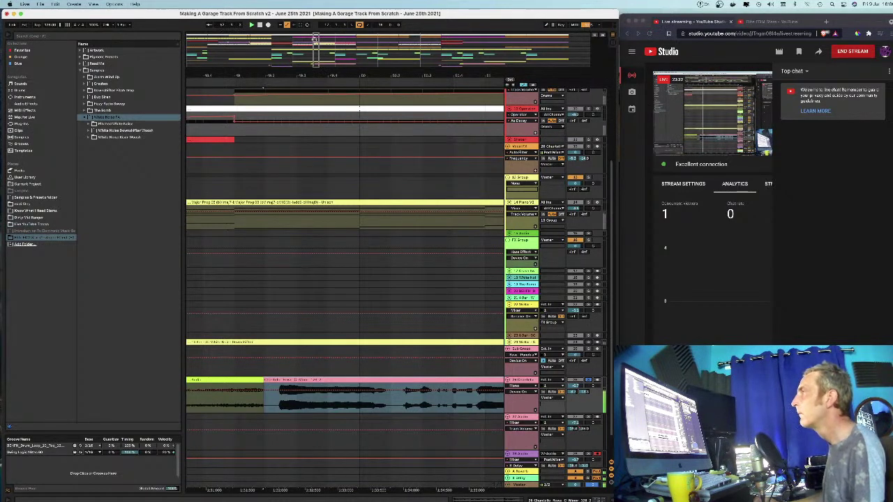
{"action": "left_click_drag", "start_coordinate": [359, 76], "coordinate": [371, 74]}
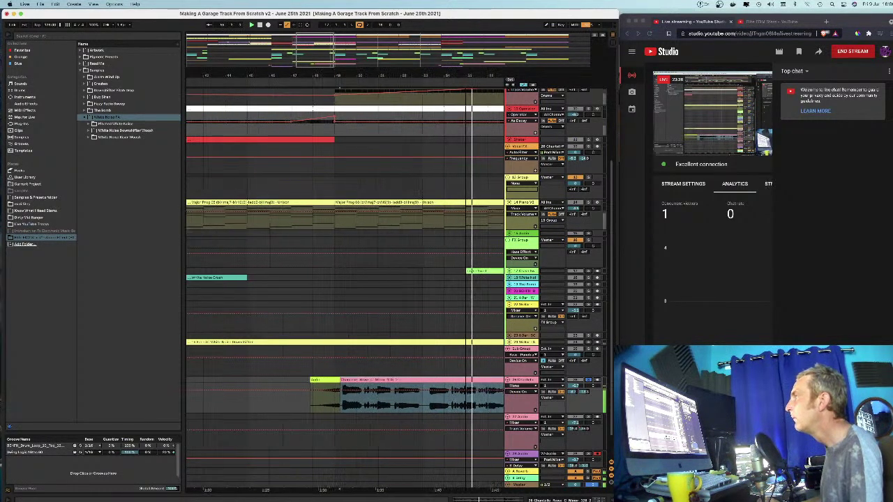
Step: Copy the two-bar section of the vocal clip starting at bar 54 to bar 1 on the 27 Audio track
{"action": "left_click", "coordinate": [380, 403]}
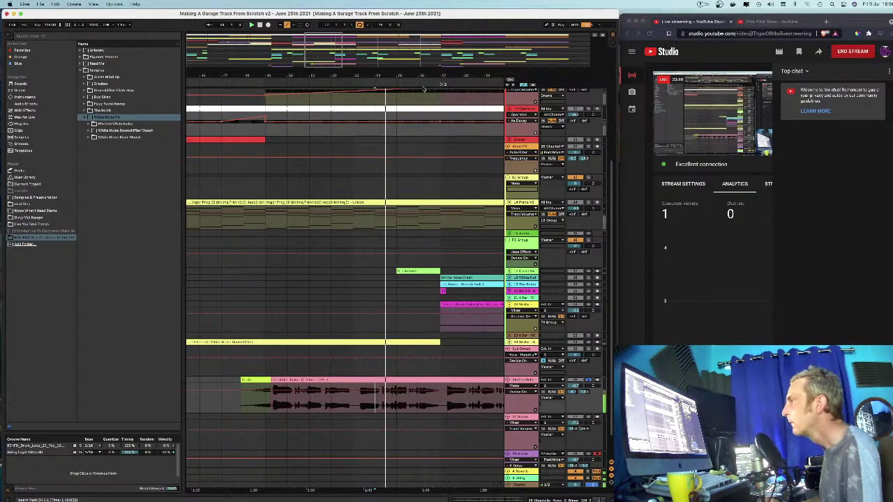
{"action": "left_click_drag", "start_coordinate": [374, 404], "coordinate": [401, 404]}
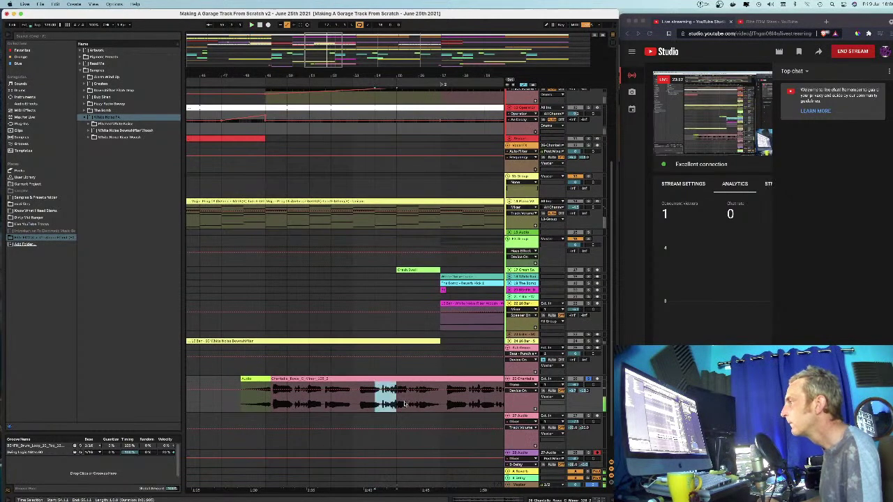
{"action": "left_click_drag", "start_coordinate": [397, 80], "coordinate": [408, 41]}
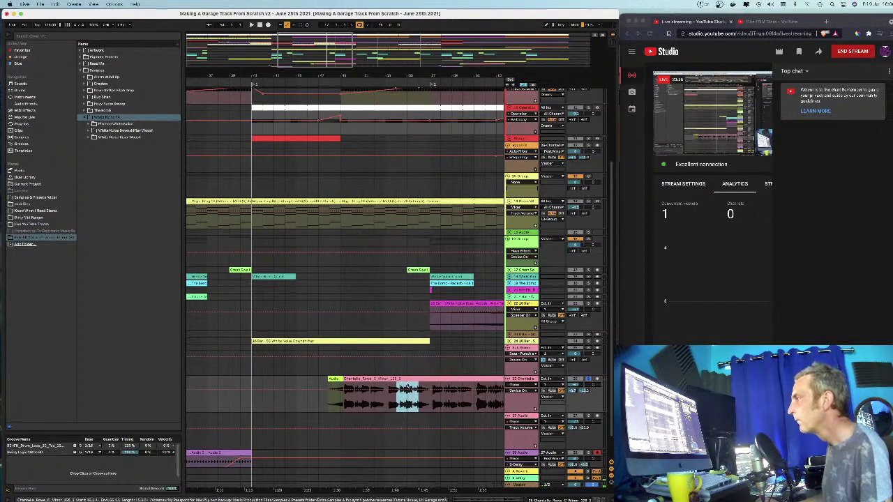
{"action": "left_click_drag", "start_coordinate": [409, 388], "coordinate": [216, 384]}
{"action": "left_click_drag", "start_coordinate": [242, 73], "coordinate": [367, 34]}
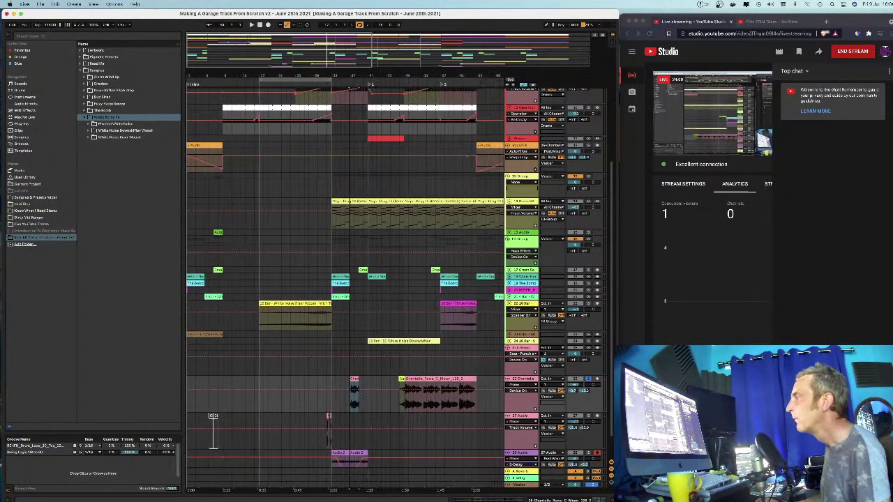
{"action": "left_click_drag", "start_coordinate": [355, 378], "coordinate": [218, 388]}
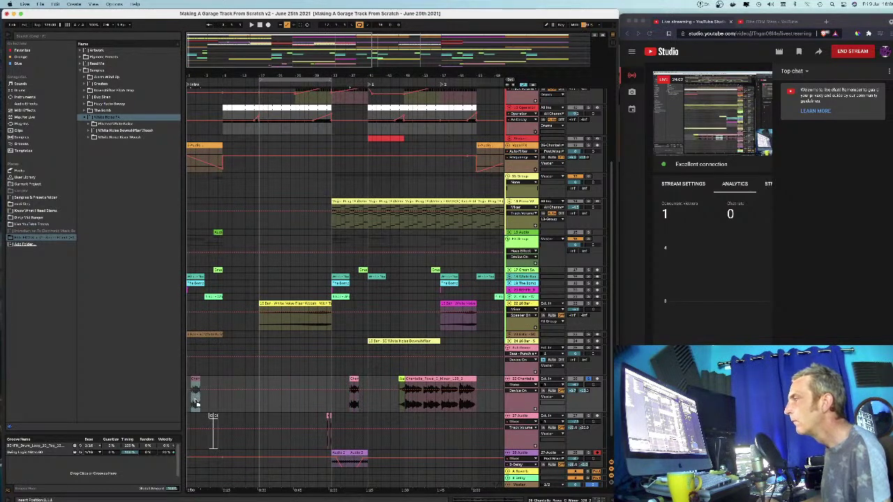
{"action": "left_click_drag", "start_coordinate": [193, 427], "coordinate": [193, 426]}
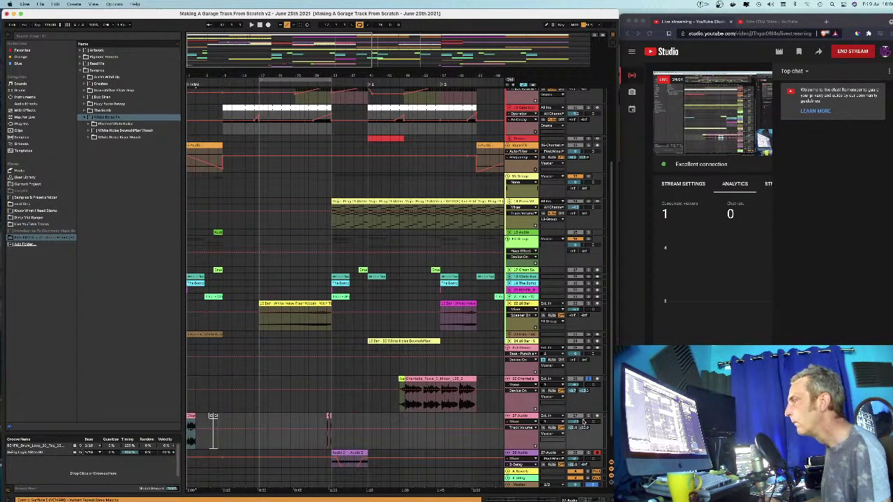
Step: Show the 27 Audio track's effect chain and play its two-bar vocal clip at bar 1
{"action": "double_click", "coordinate": [520, 416]}
{"action": "key", "text": "space"}
{"action": "left_click_drag", "start_coordinate": [190, 76], "coordinate": [201, 181]}
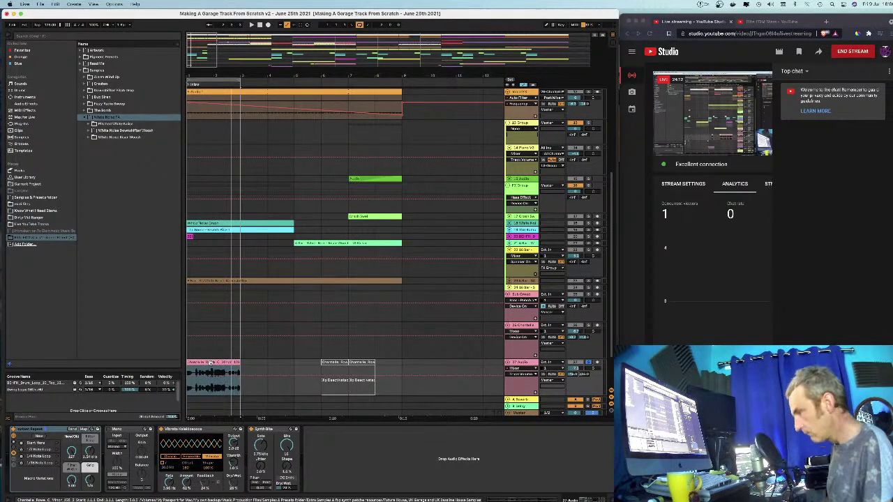
{"action": "key", "text": "space"}
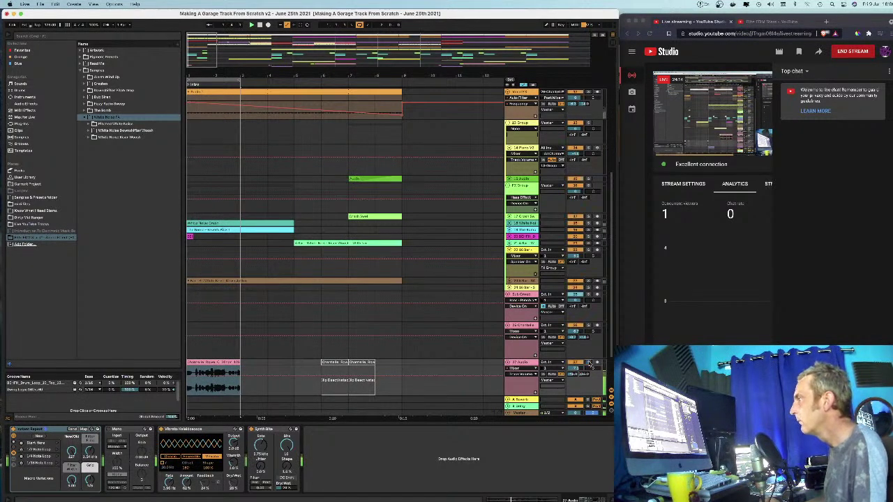
Step: Move the two-bar vocal clip on the 27 Audio track to bar 3 and loop playback over the clip
{"action": "left_click_drag", "start_coordinate": [225, 75], "coordinate": [225, 112]}
{"action": "key", "text": "space"}
{"action": "left_click_drag", "start_coordinate": [254, 364], "coordinate": [361, 363]}
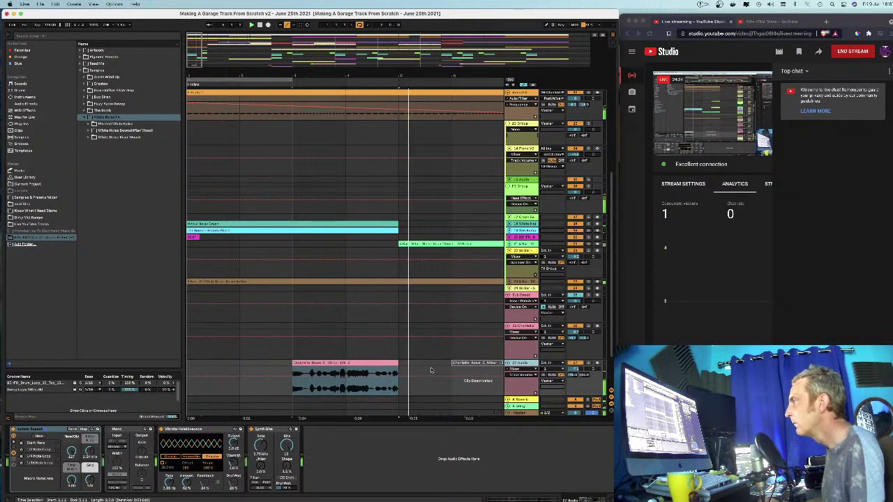
{"action": "key", "text": "super+k"}
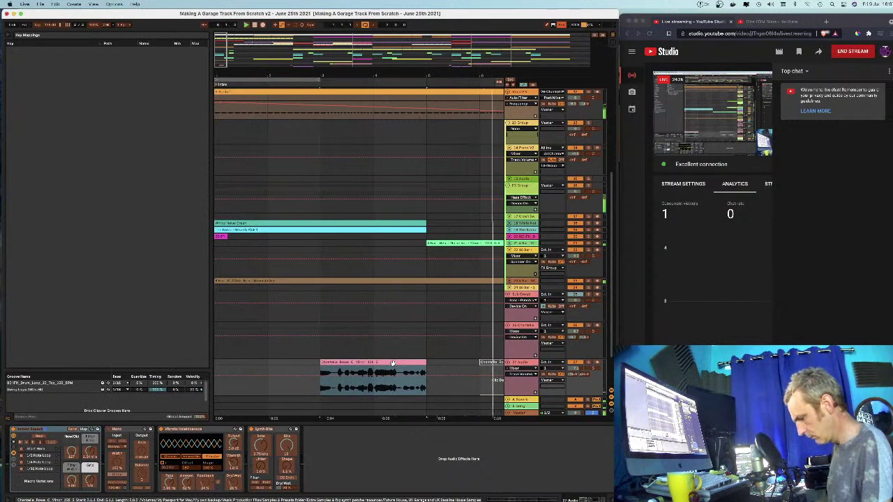
{"action": "key", "text": "super+k"}
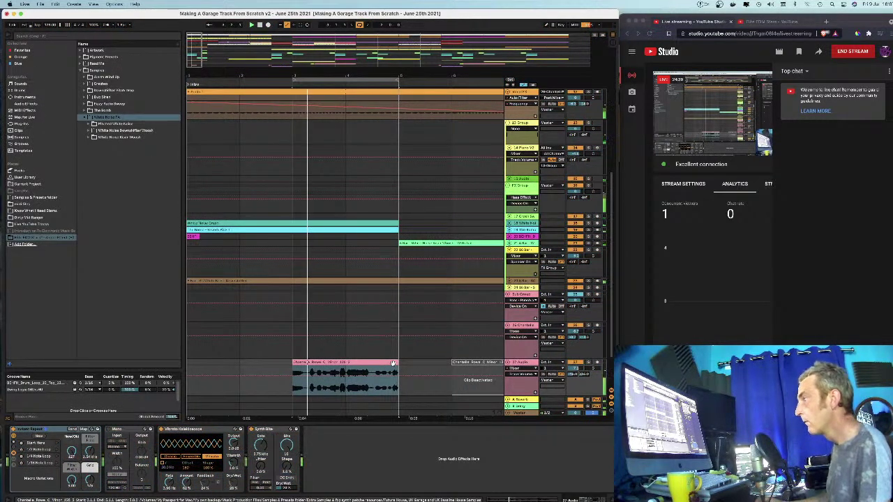
Step: Solo the 27 Audio track, bypass its Vibrato Kaleidoscope and Synth Bite effects, and replay the vocal clip at bar 3
{"action": "left_click", "coordinate": [588, 363]}
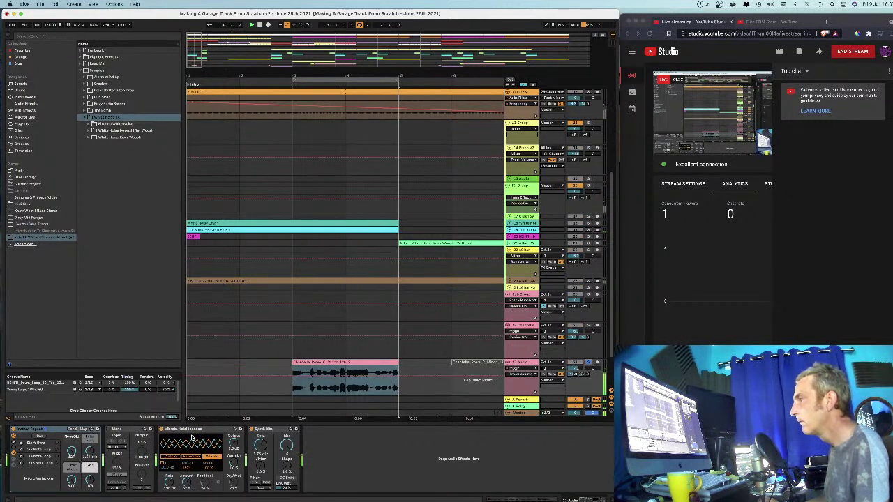
{"action": "left_click", "coordinate": [162, 430]}
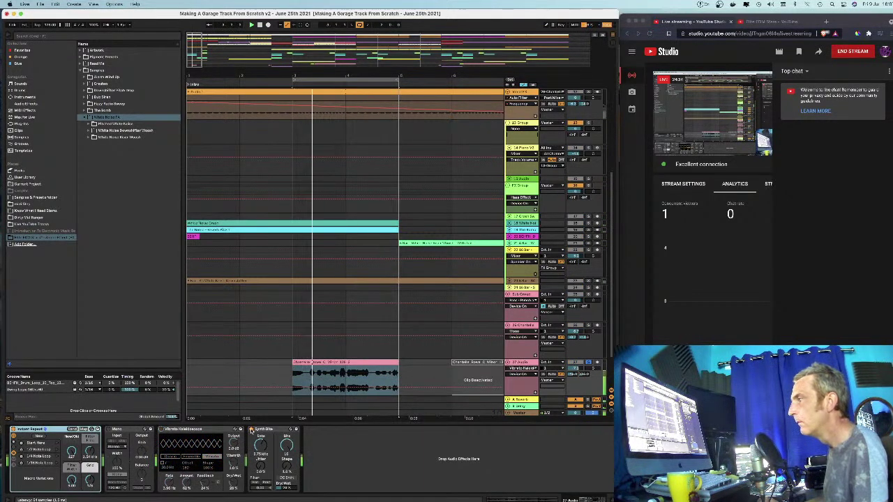
{"action": "left_click", "coordinate": [358, 368]}
{"action": "right_click", "coordinate": [377, 370]}
{"action": "left_click", "coordinate": [439, 329]}
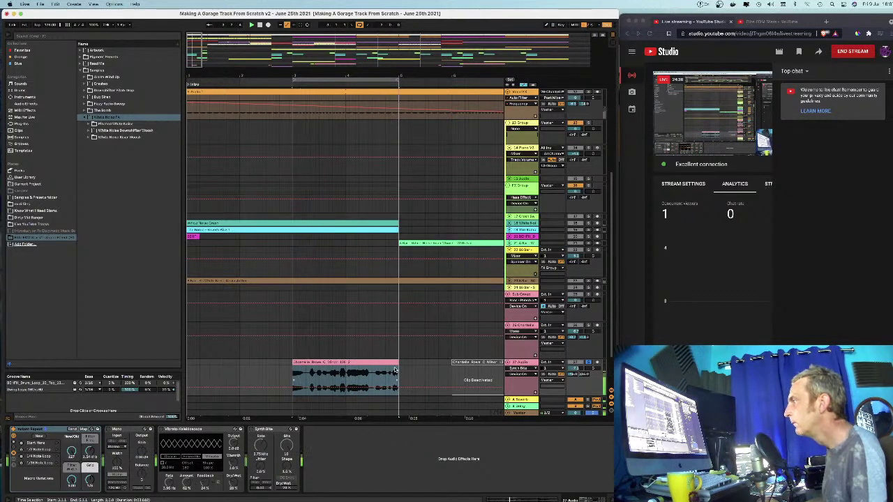
{"action": "left_click_drag", "start_coordinate": [305, 72], "coordinate": [256, 88]}
{"action": "key", "text": "space"}
{"action": "key", "text": "space"}
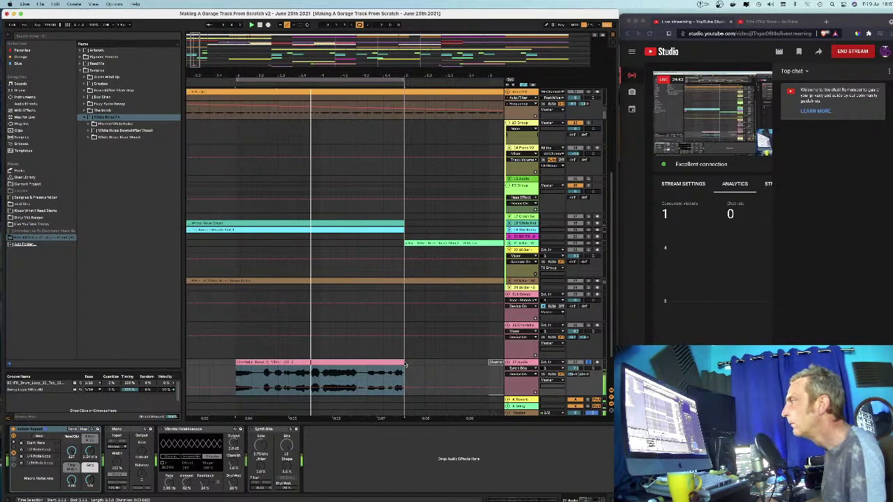
Step: Shorten the vocal clip on the 27 Audio track to one bar and set the playback loop to bar 3
{"action": "left_click_drag", "start_coordinate": [402, 366], "coordinate": [322, 363]}
{"action": "key", "text": "space"}
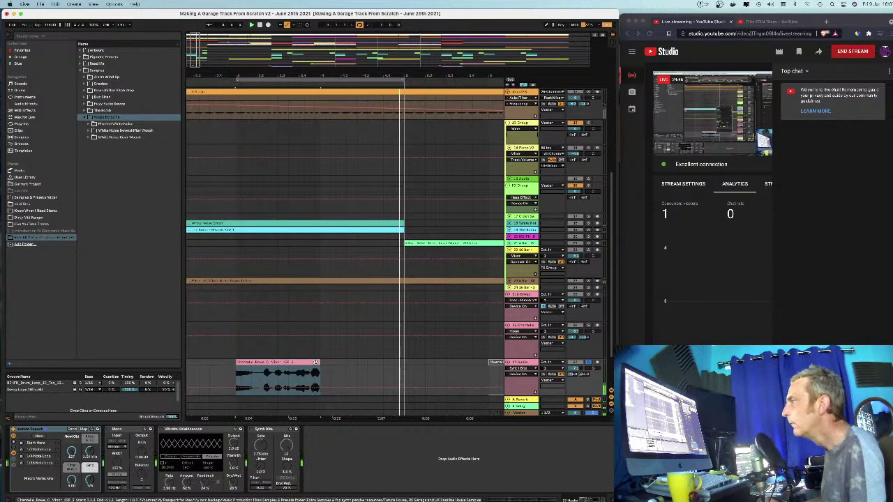
{"action": "mouse_move", "coordinate": [406, 82]}
{"action": "left_mouse_down"}
{"action": "mouse_move", "coordinate": [320, 80]}
{"action": "mouse_move", "coordinate": [401, 83]}
{"action": "left_mouse_up"}
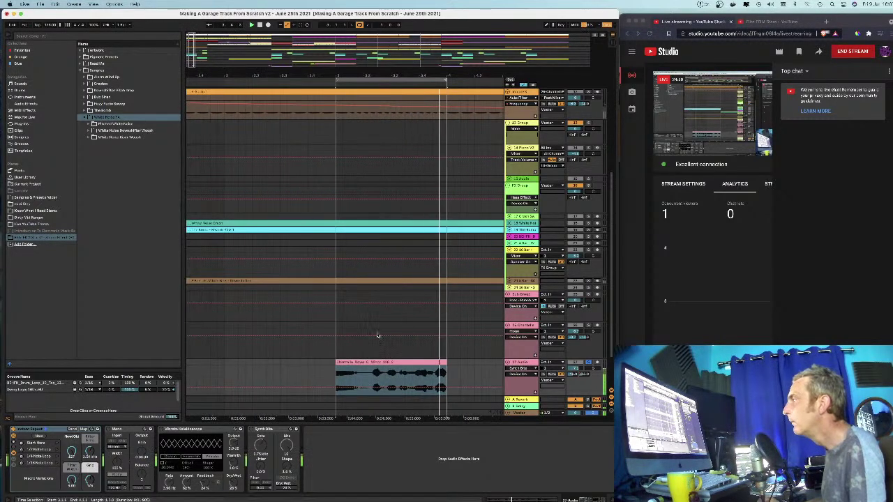
Step: Split the end of the one-bar vocal clip into short slices and space them out within bar 3
{"action": "left_click", "coordinate": [354, 380]}
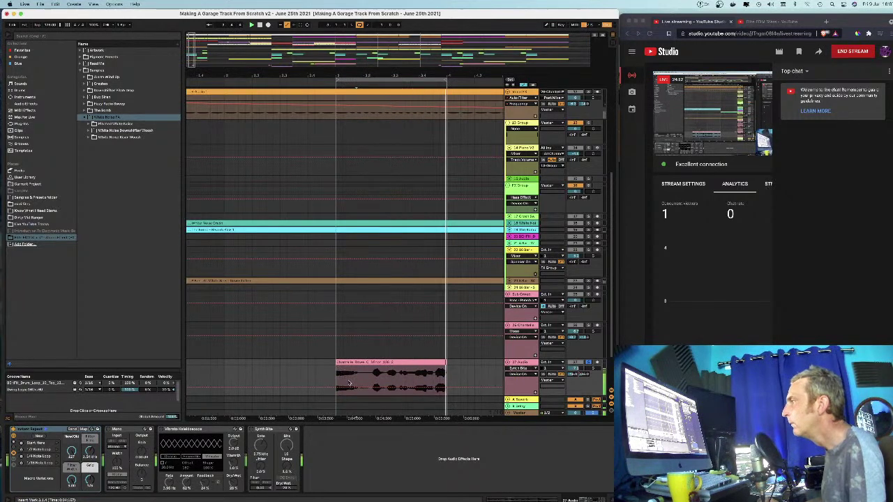
{"action": "left_click_drag", "start_coordinate": [350, 383], "coordinate": [357, 383]}
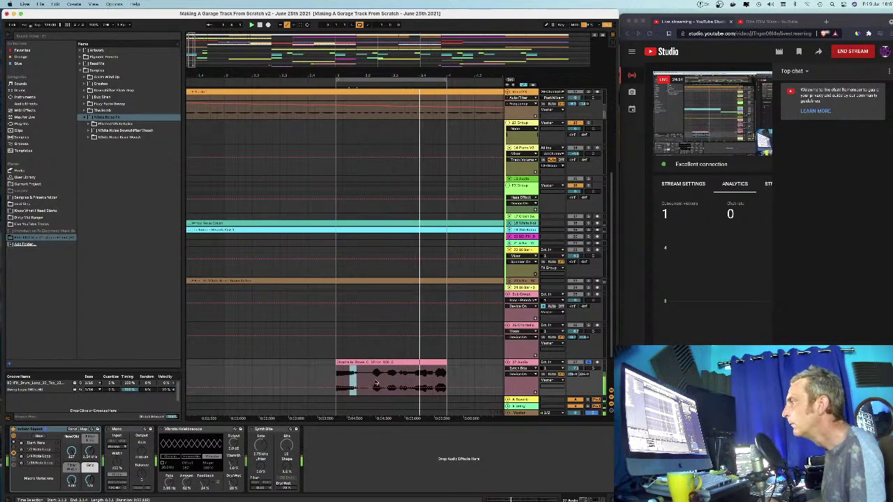
{"action": "left_click", "coordinate": [418, 381]}
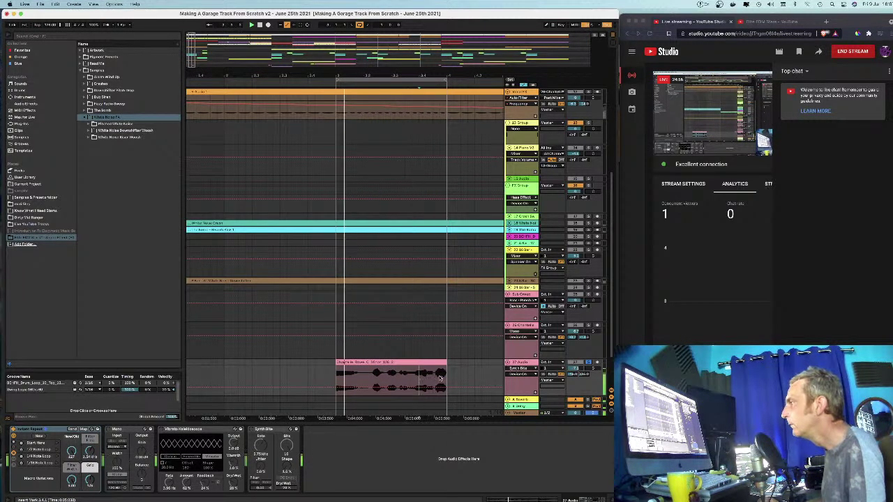
{"action": "left_click_drag", "start_coordinate": [437, 379], "coordinate": [447, 380]}
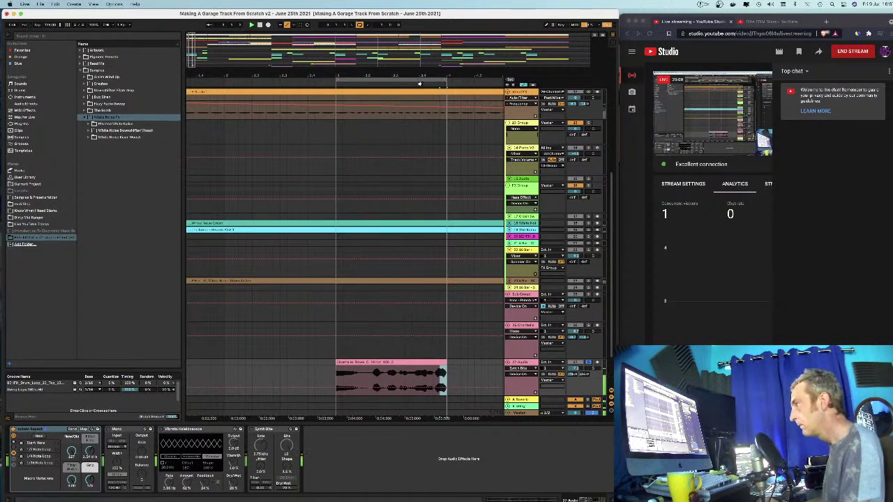
{"action": "left_click_drag", "start_coordinate": [421, 76], "coordinate": [318, 105]}
{"action": "left_click_drag", "start_coordinate": [365, 362], "coordinate": [331, 369]}
{"action": "key", "text": "super+e"}
{"action": "left_click_drag", "start_coordinate": [331, 378], "coordinate": [303, 378]}
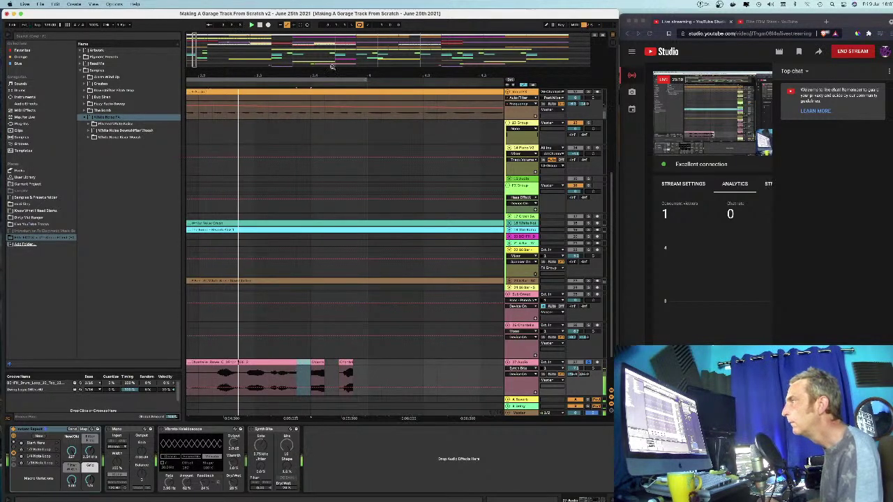
{"action": "left_click_drag", "start_coordinate": [279, 76], "coordinate": [398, 68]}
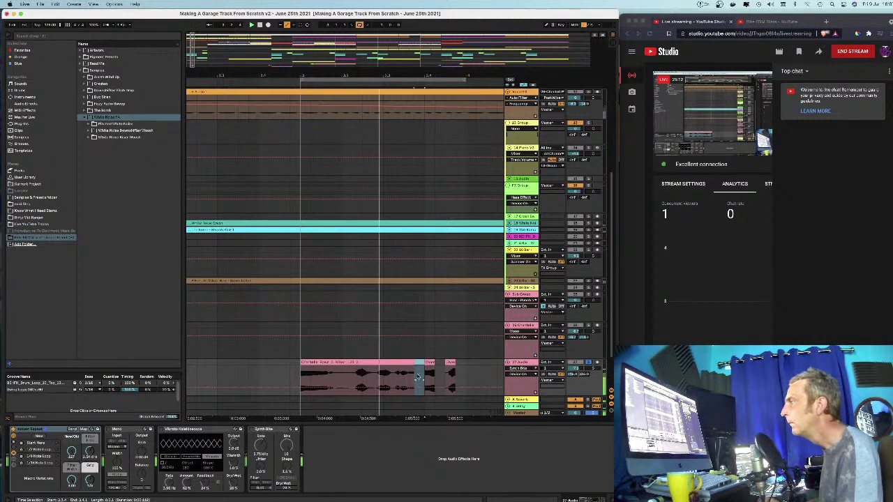
{"action": "left_click_drag", "start_coordinate": [432, 363], "coordinate": [435, 363]}
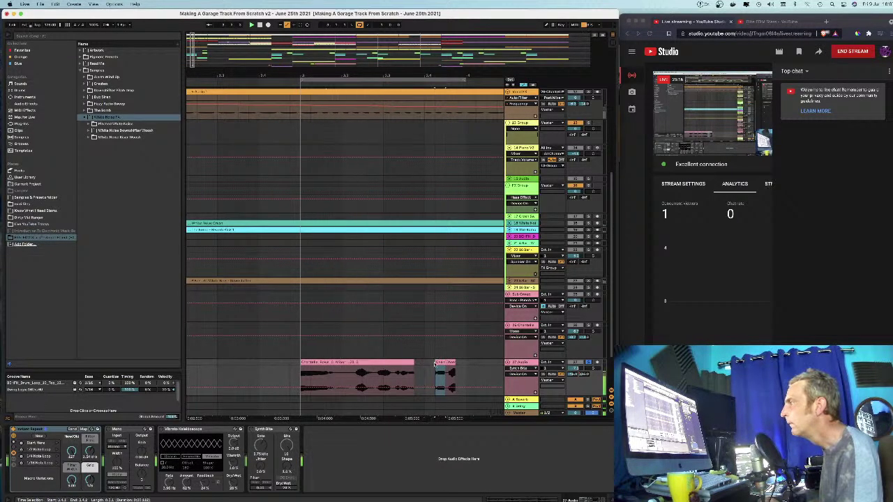
Step: Rebuild the vocal clip to fill bar 3, cutting its opening beat and replacing the short end slices with the continuing vocal
{"action": "left_click_drag", "start_coordinate": [414, 363], "coordinate": [390, 364]}
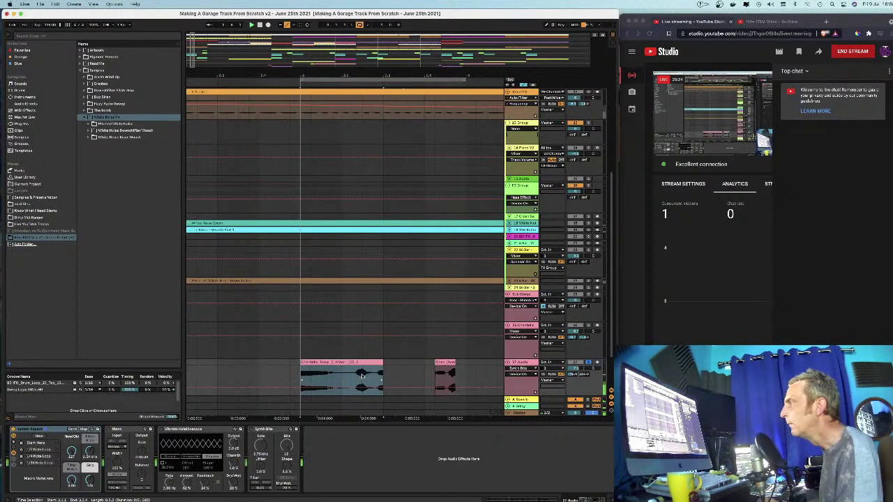
{"action": "left_click_drag", "start_coordinate": [383, 364], "coordinate": [412, 364]}
{"action": "left_click_drag", "start_coordinate": [301, 363], "coordinate": [344, 364]}
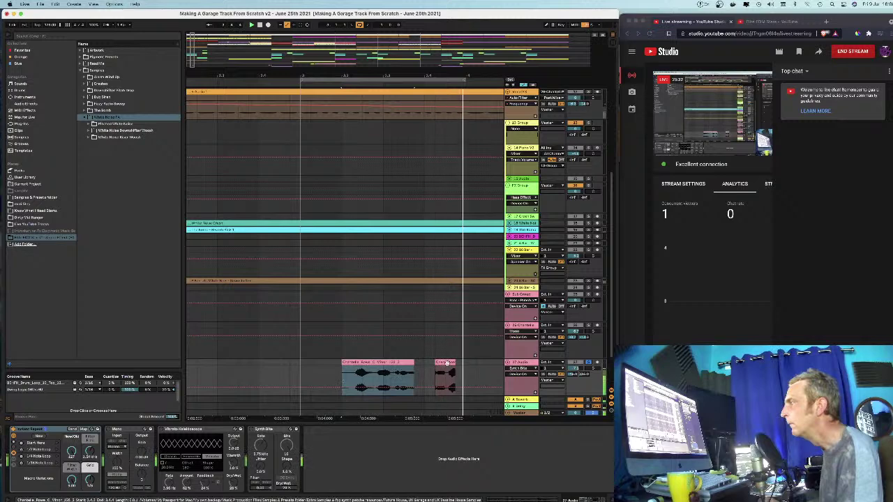
{"action": "mouse_move", "coordinate": [435, 362]}
{"action": "left_mouse_down"}
{"action": "mouse_move", "coordinate": [414, 362]}
{"action": "mouse_move", "coordinate": [452, 364]}
{"action": "left_mouse_up"}
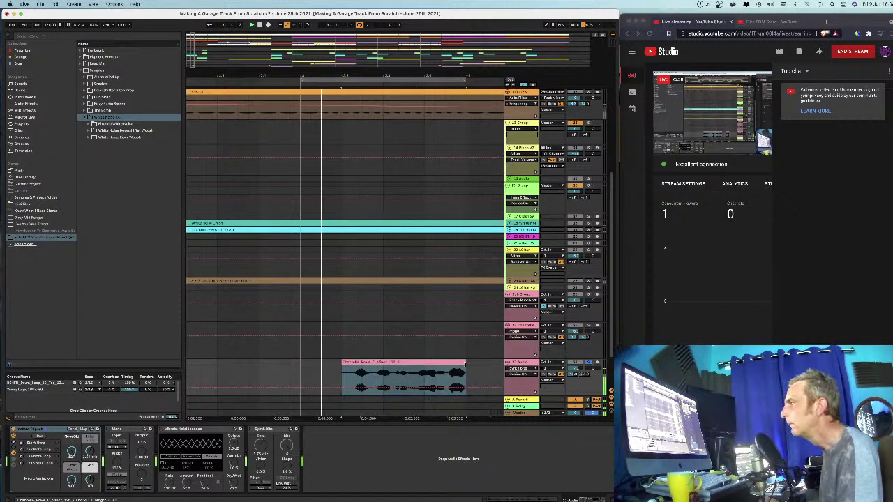
{"action": "left_click_drag", "start_coordinate": [484, 365], "coordinate": [466, 363]}
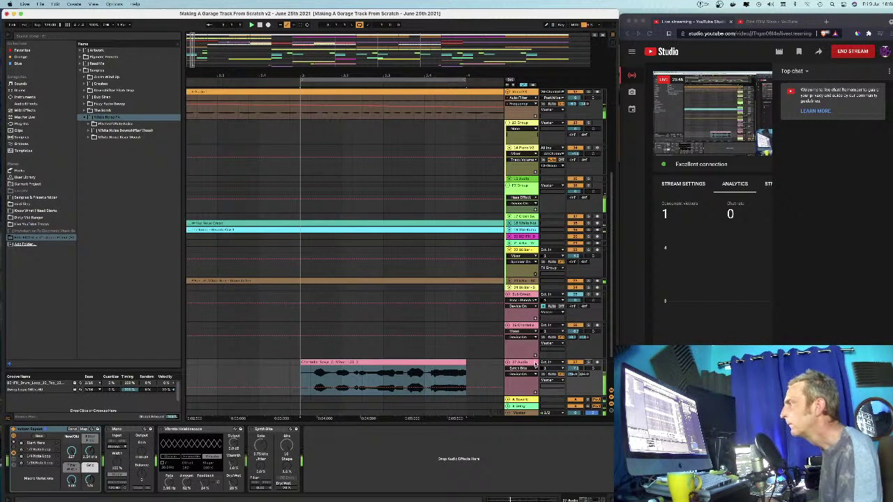
Step: Try shifting the one-bar vocal clip a sixteenth note after and then before the start of bar 3
{"action": "left_click", "coordinate": [342, 365]}
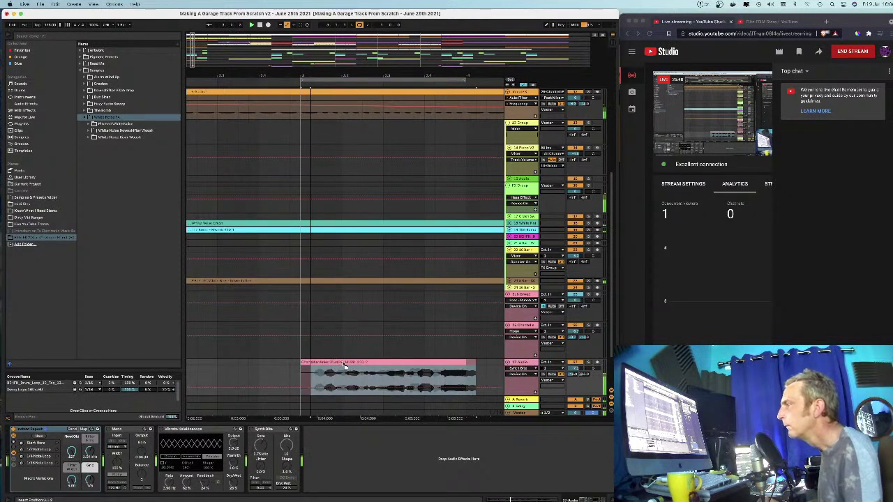
{"action": "key", "text": "Right"}
{"action": "left_click_drag", "start_coordinate": [343, 362], "coordinate": [327, 370]}
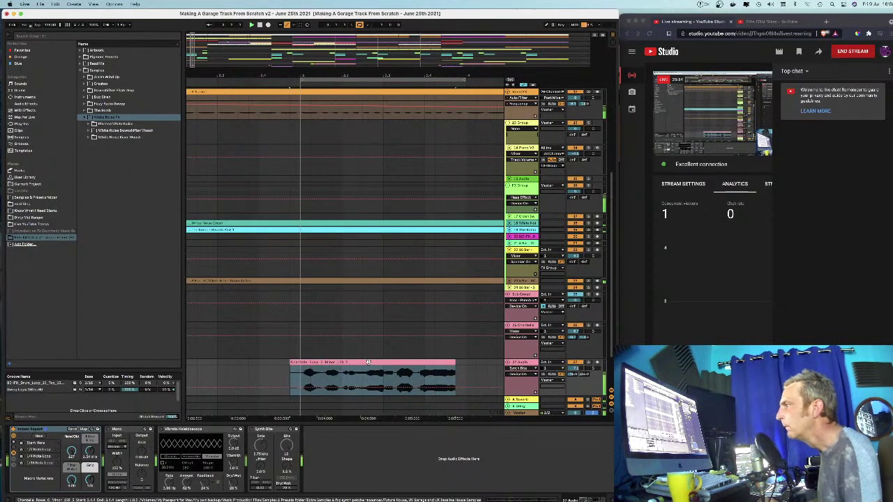
Step: Turn off the fixed grid and nudge the vocal clip freely to align it with the start of bar 3
{"action": "left_click_drag", "start_coordinate": [342, 75], "coordinate": [349, 168]}
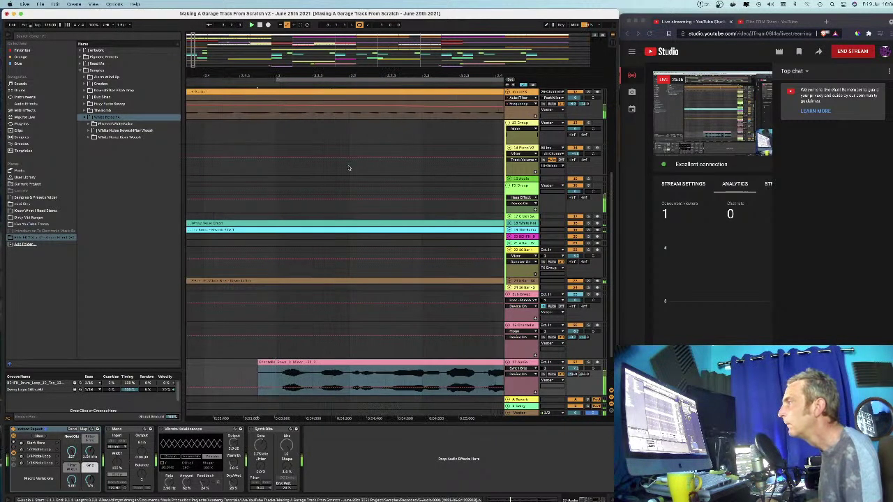
{"action": "left_click", "coordinate": [301, 365]}
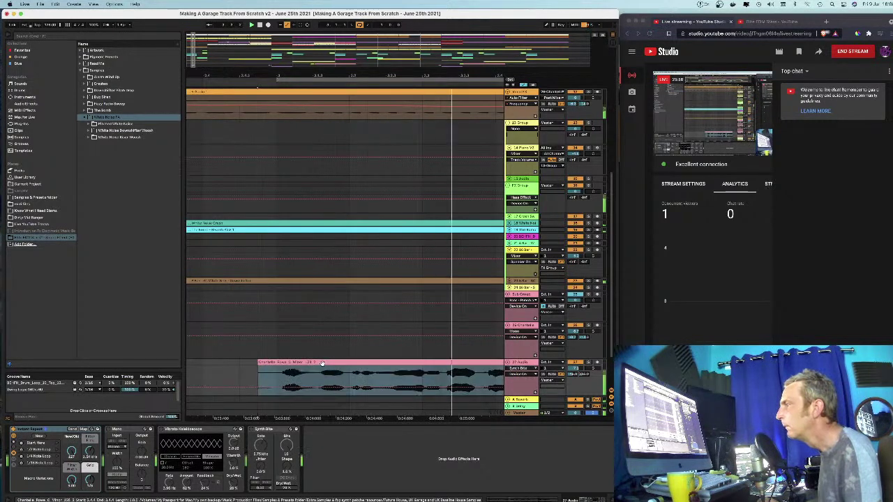
{"action": "right_click", "coordinate": [249, 378]}
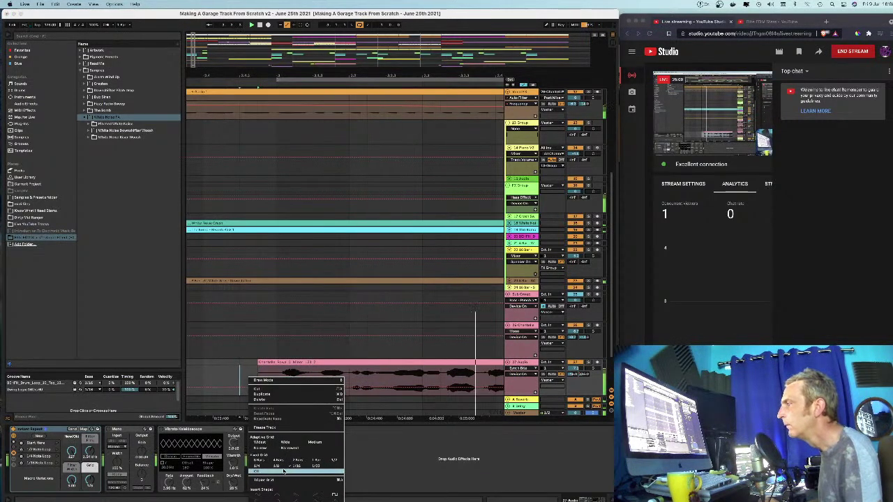
{"action": "left_click", "coordinate": [284, 472]}
{"action": "left_click_drag", "start_coordinate": [307, 363], "coordinate": [321, 362]}
{"action": "left_click", "coordinate": [324, 367]}
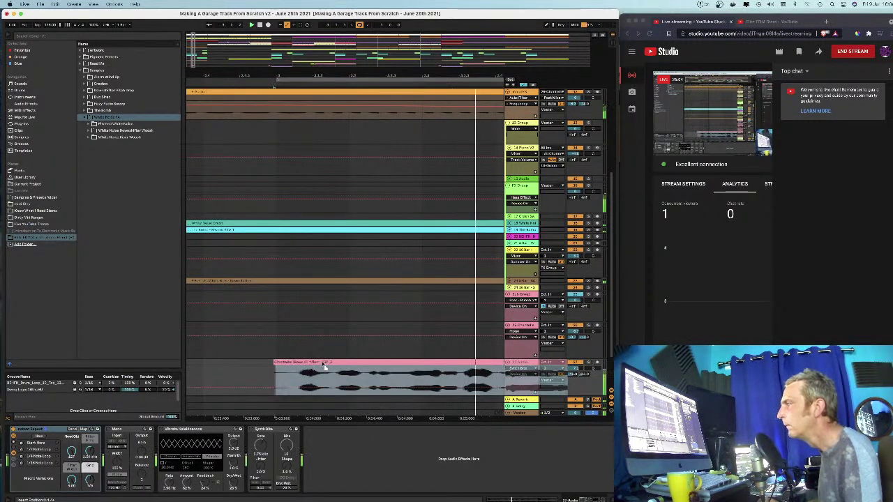
{"action": "left_click_drag", "start_coordinate": [324, 368], "coordinate": [328, 368]}
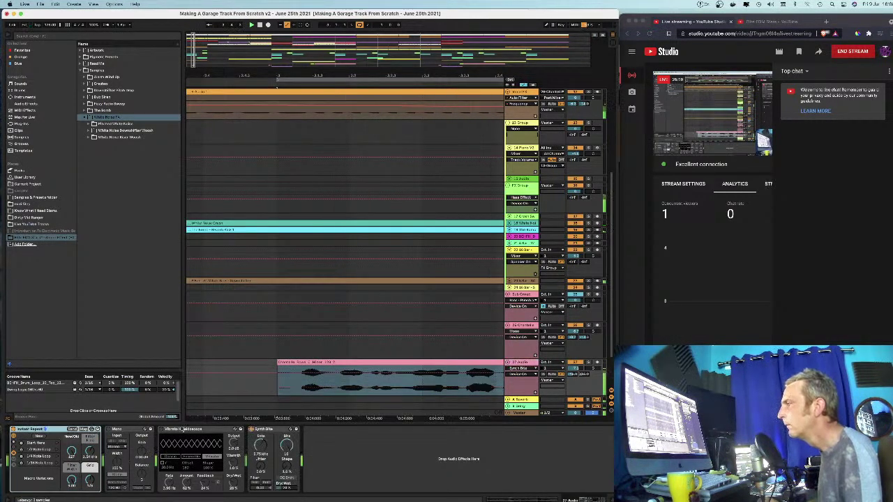
Step: Turn the Vibrato Kaleidoscope effect back on with a 0.70 Hz rate and choose Complex Pro as the vocal clip's warp mode
{"action": "left_click", "coordinate": [168, 431]}
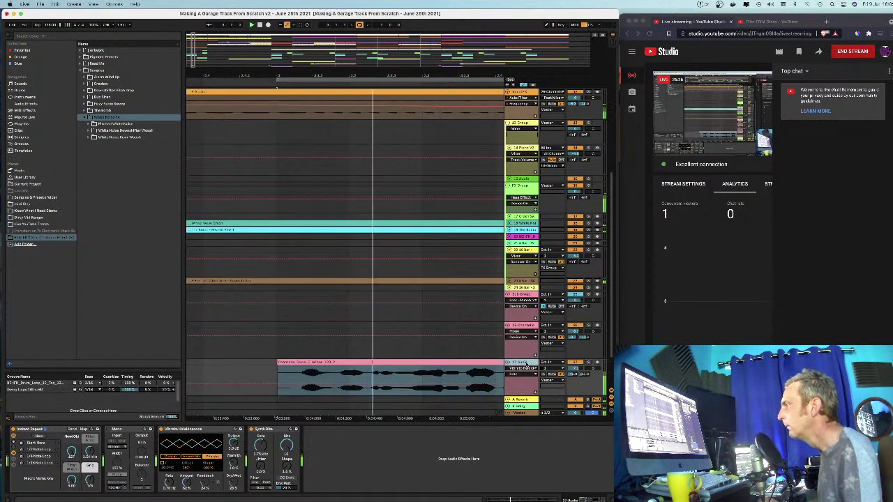
{"action": "double_click", "coordinate": [411, 363]}
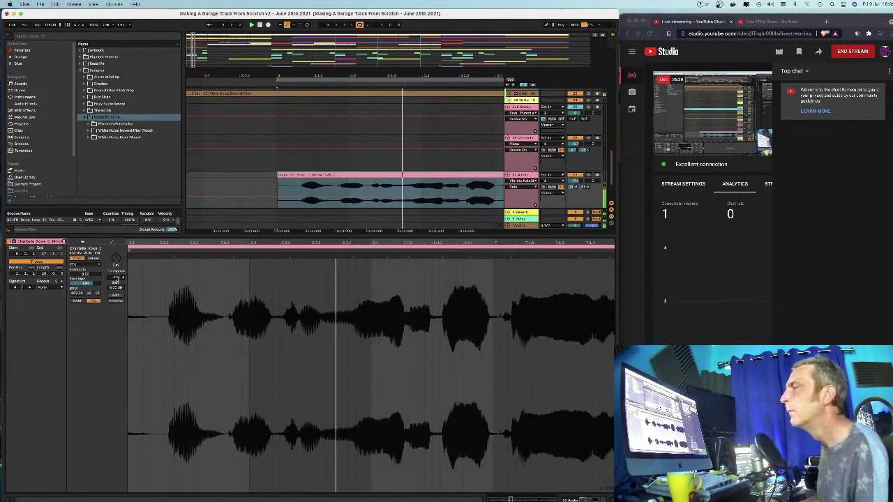
{"action": "left_click", "coordinate": [88, 265]}
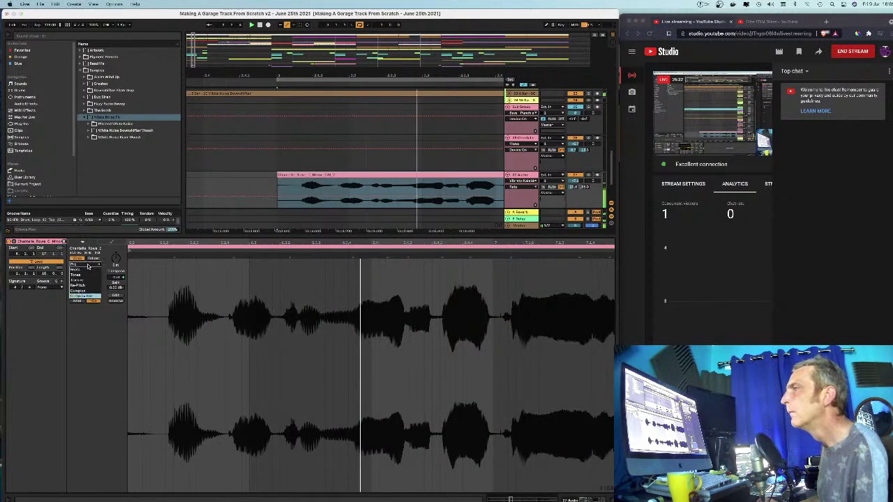
{"action": "left_click", "coordinate": [81, 298]}
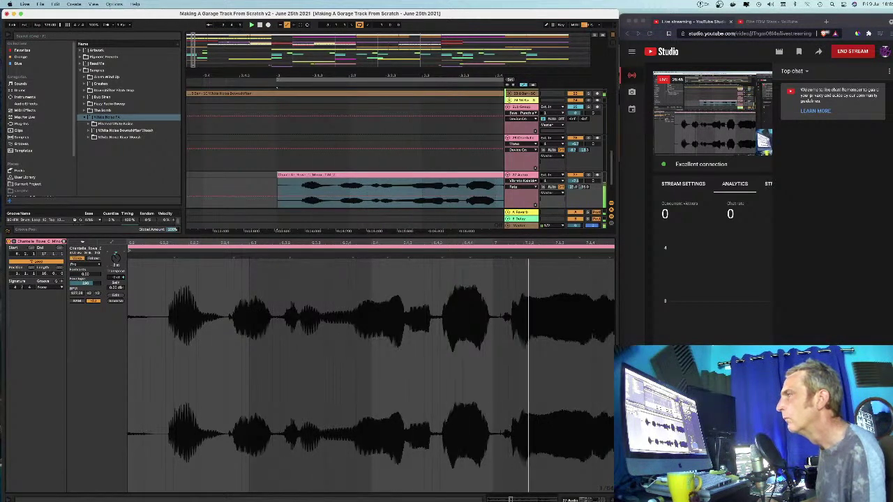
{"action": "key", "text": "space"}
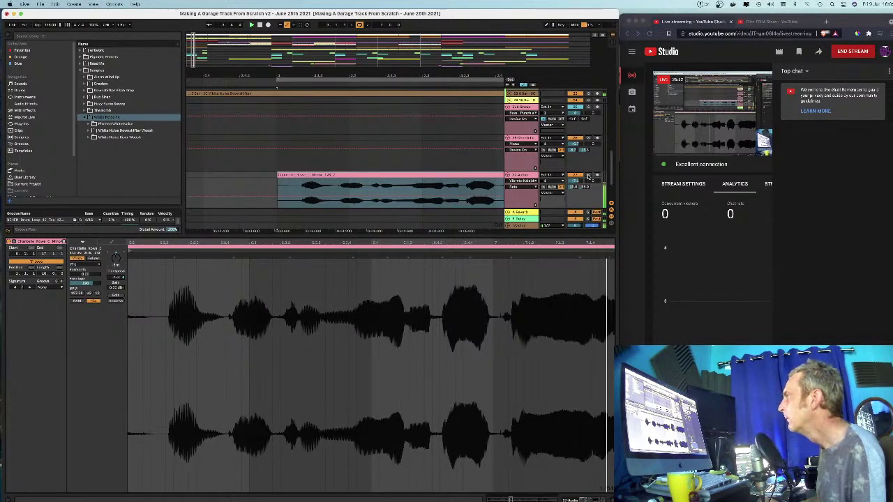
Step: Lower the 27 Audio track's volume
{"action": "left_click", "coordinate": [611, 500]}
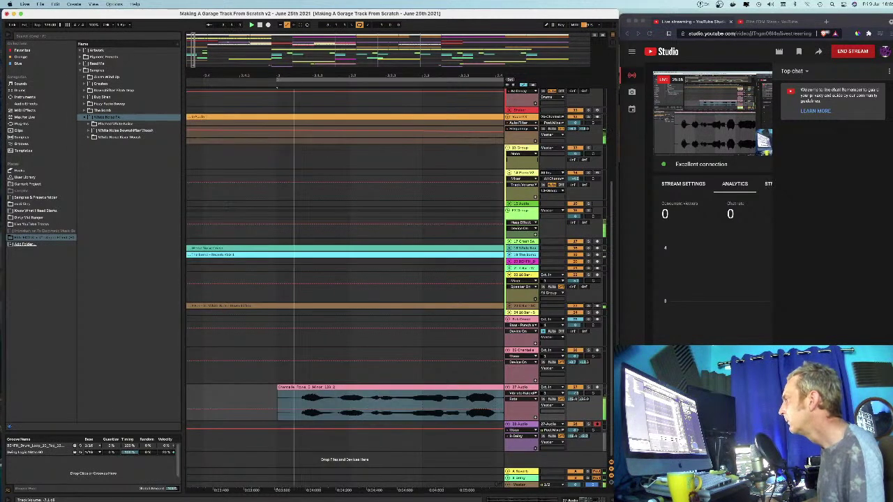
{"action": "left_click_drag", "start_coordinate": [575, 394], "coordinate": [575, 395]}
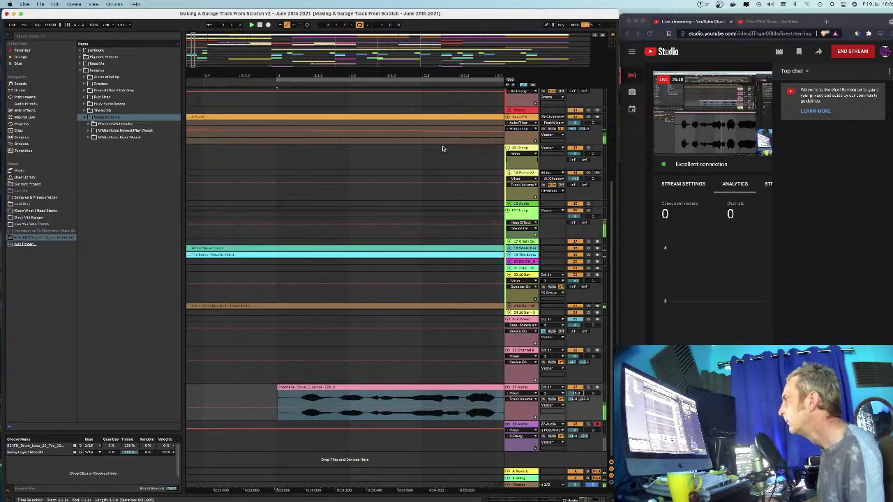
{"action": "left_click_drag", "start_coordinate": [419, 76], "coordinate": [391, 35]}
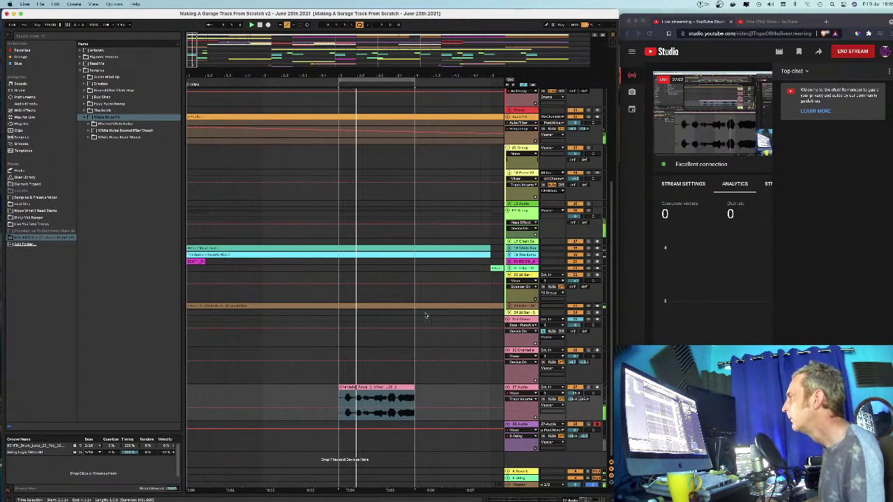
{"action": "key", "text": "minus"}
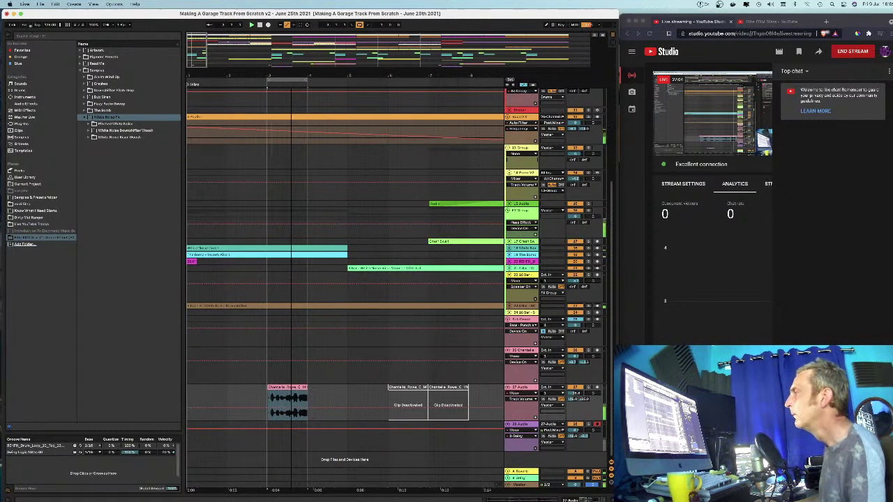
{"action": "key", "text": "minus"}
Step: Add a warp marker just after bar 7 in the vocal clip's sample and move it later to stretch the phrase
{"action": "double_click", "coordinate": [246, 388]}
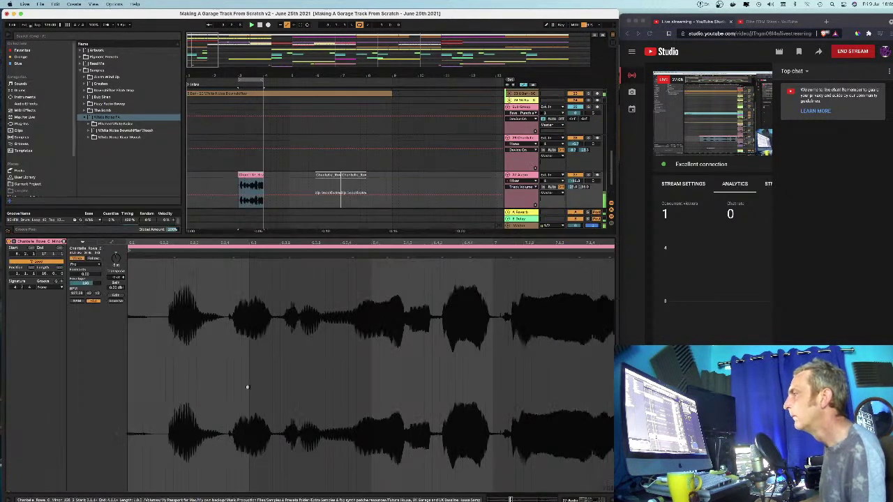
{"action": "left_click", "coordinate": [507, 256]}
{"action": "mouse_move", "coordinate": [507, 256]}
{"action": "left_mouse_down"}
{"action": "mouse_move", "coordinate": [498, 256]}
{"action": "mouse_move", "coordinate": [530, 256]}
{"action": "left_mouse_up"}
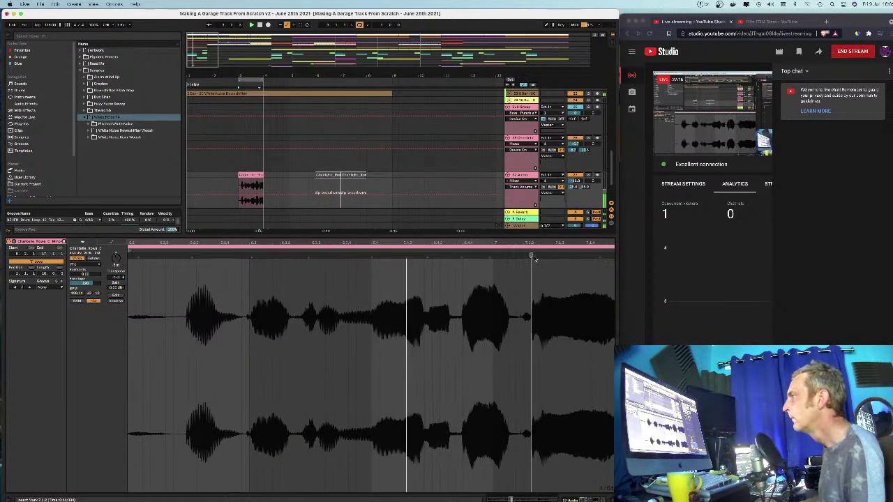
Step: Add a Compressor to the end of the 27 Audio track's effects chain
{"action": "left_click_drag", "start_coordinate": [241, 76], "coordinate": [240, 126]}
{"action": "left_click_drag", "start_coordinate": [332, 77], "coordinate": [332, 66]}
{"action": "key", "text": "shift+Tab"}
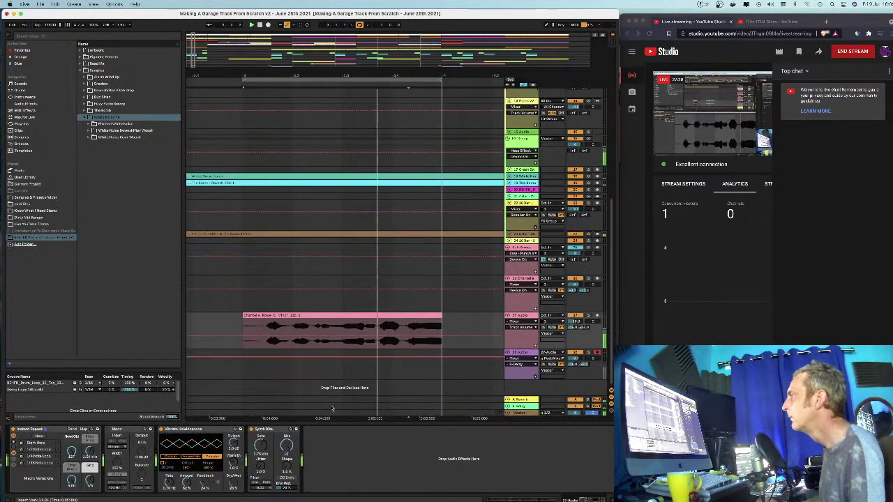
{"action": "key", "text": "space"}
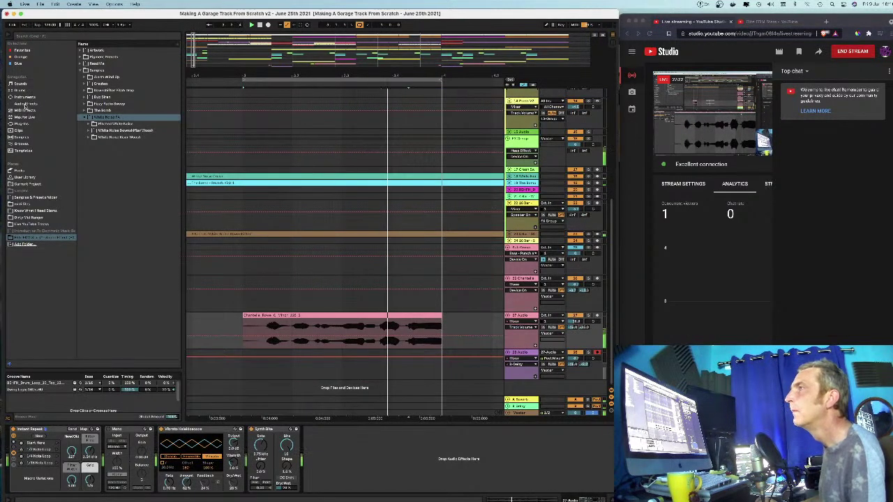
{"action": "left_click", "coordinate": [25, 104]}
{"action": "left_click", "coordinate": [79, 64]}
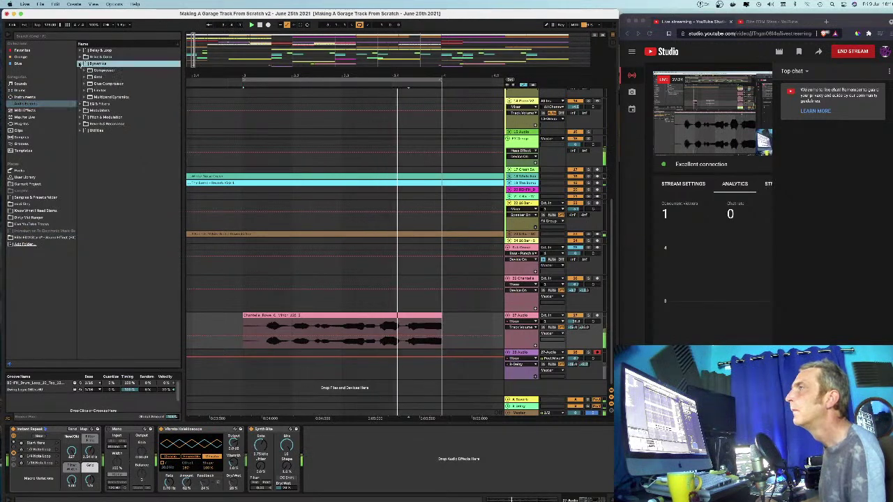
{"action": "left_click", "coordinate": [96, 72]}
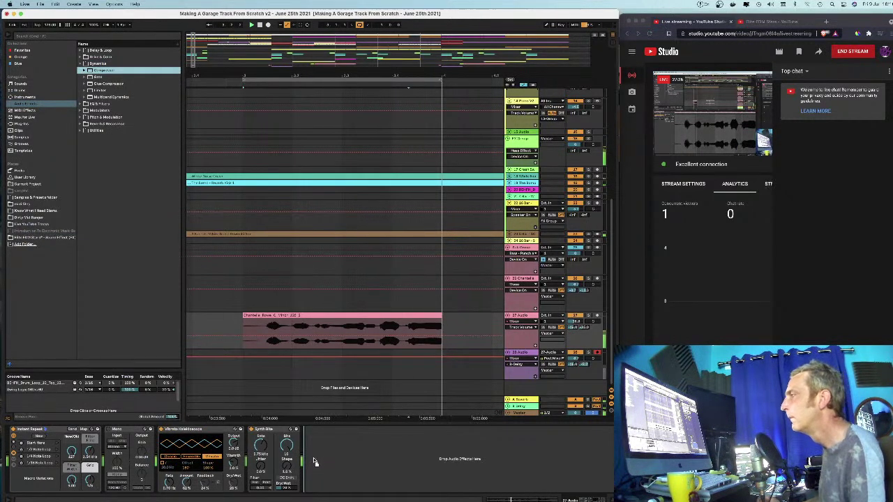
{"action": "left_click_drag", "start_coordinate": [314, 462], "coordinate": [313, 453]}
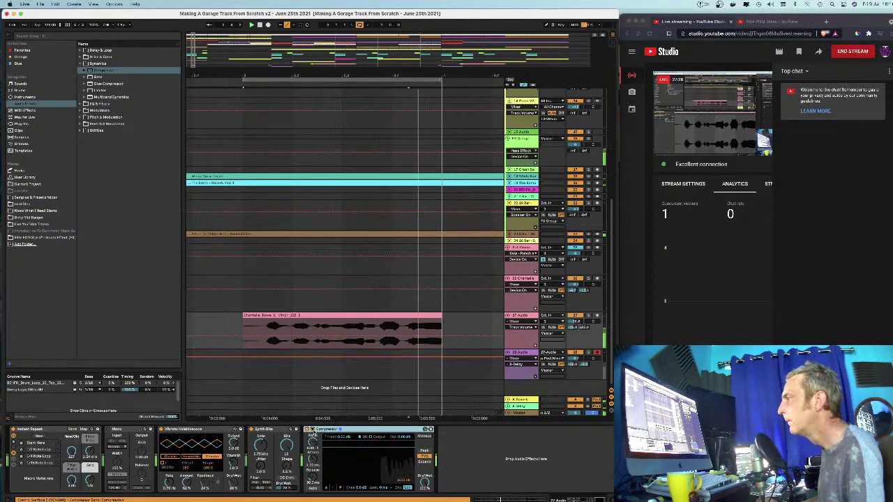
Step: Set the Compressor's sidechain input to the SC Trigger track and lower its threshold
{"action": "left_click", "coordinate": [313, 435]}
{"action": "left_click", "coordinate": [316, 442]}
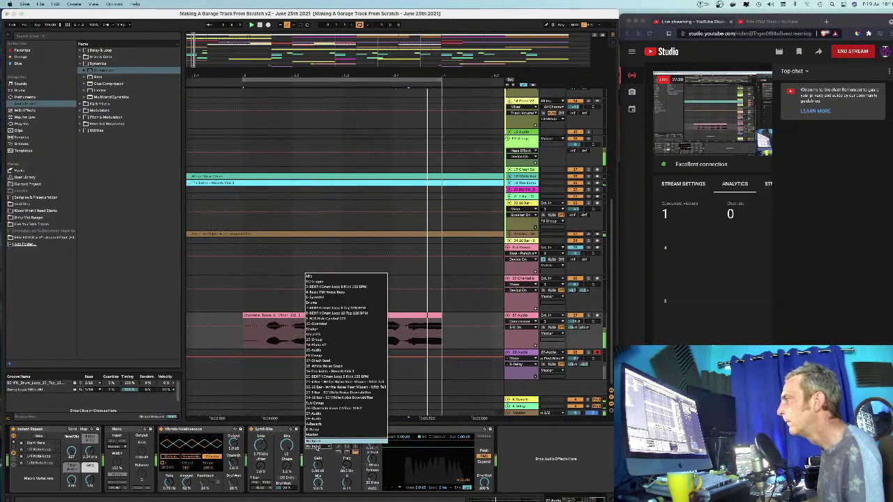
{"action": "left_click", "coordinate": [332, 282]}
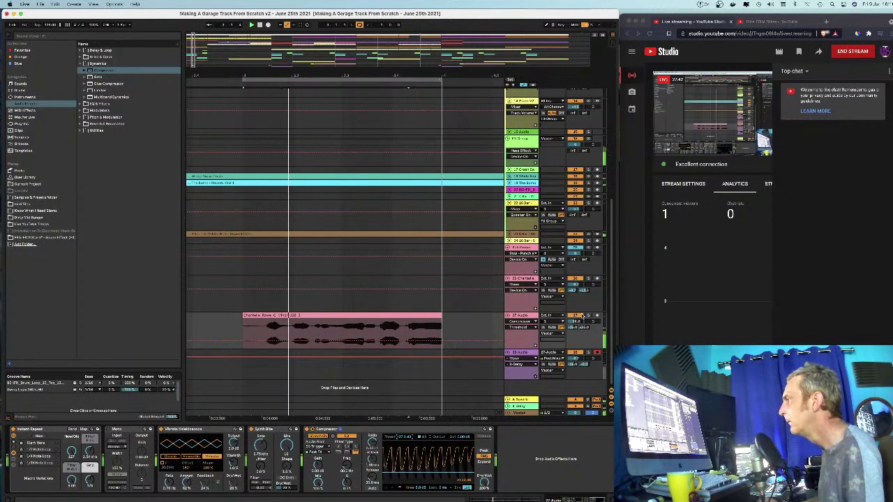
Step: Add a Glue Compressor after the Compressor on the 27 Audio track
{"action": "left_click", "coordinate": [610, 500]}
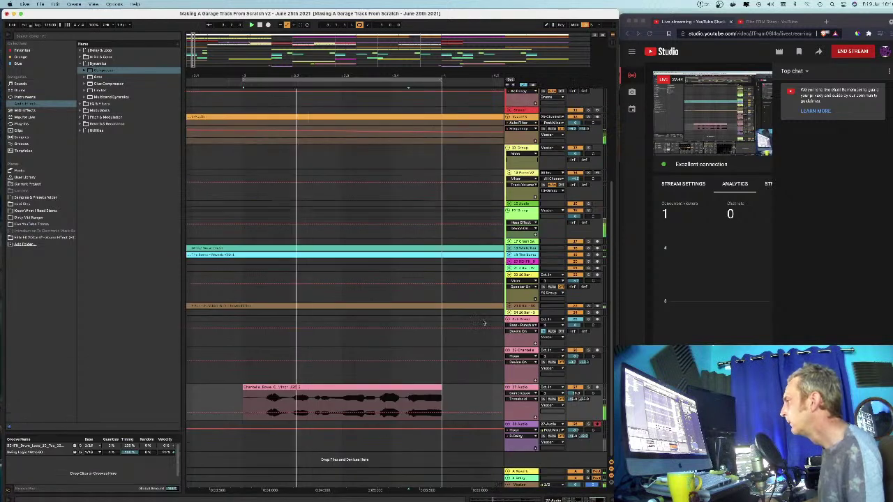
{"action": "left_click_drag", "start_coordinate": [374, 76], "coordinate": [374, 33]}
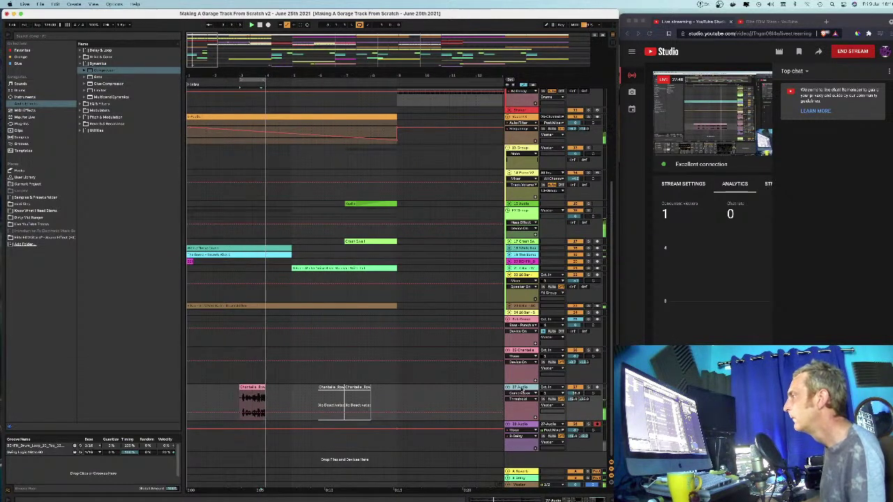
{"action": "key", "text": "super+alt+l"}
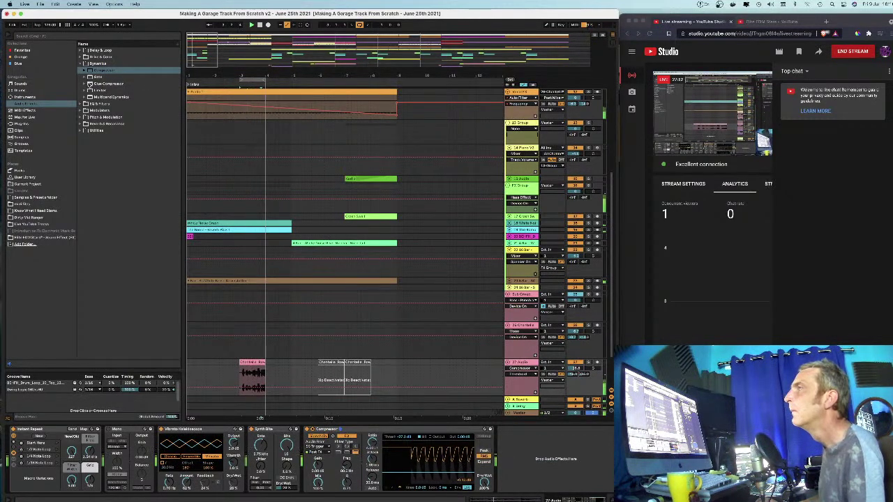
{"action": "left_click", "coordinate": [90, 85]}
{"action": "key", "text": "shift+Tab"}
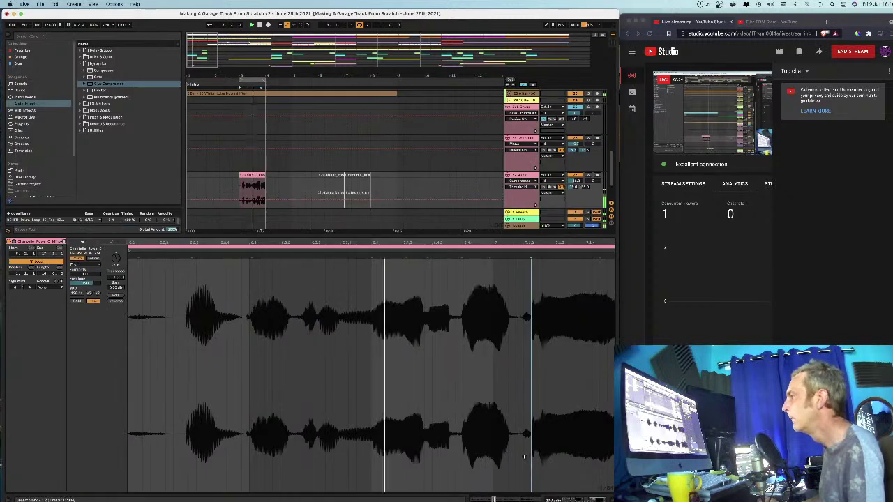
{"action": "left_click", "coordinate": [88, 83]}
{"action": "left_click_drag", "start_coordinate": [529, 181], "coordinate": [524, 176]}
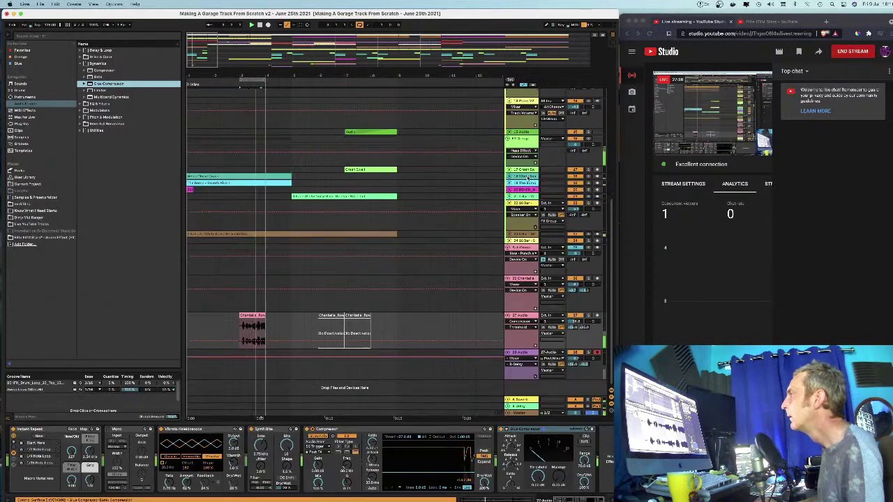
Step: Add a Gate after the Glue Compressor on the 27 Audio track and adjust its Floor
{"action": "left_click", "coordinate": [523, 317]}
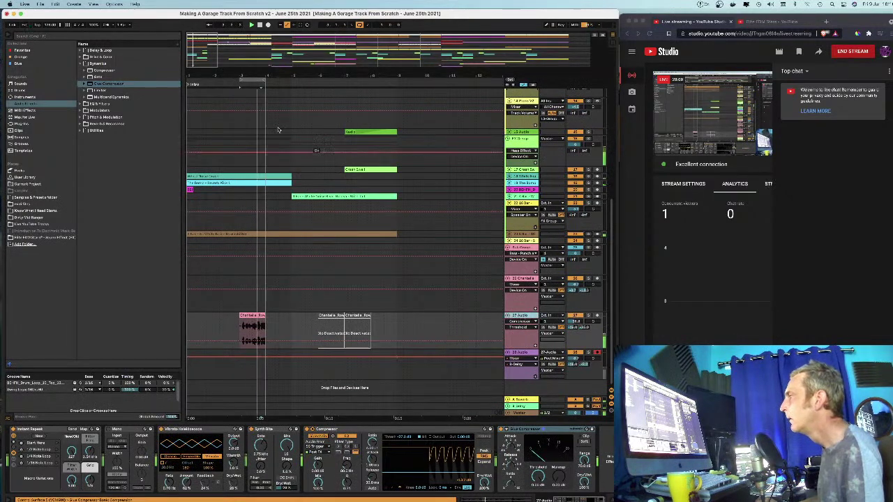
{"action": "left_click_drag", "start_coordinate": [258, 76], "coordinate": [292, 93]}
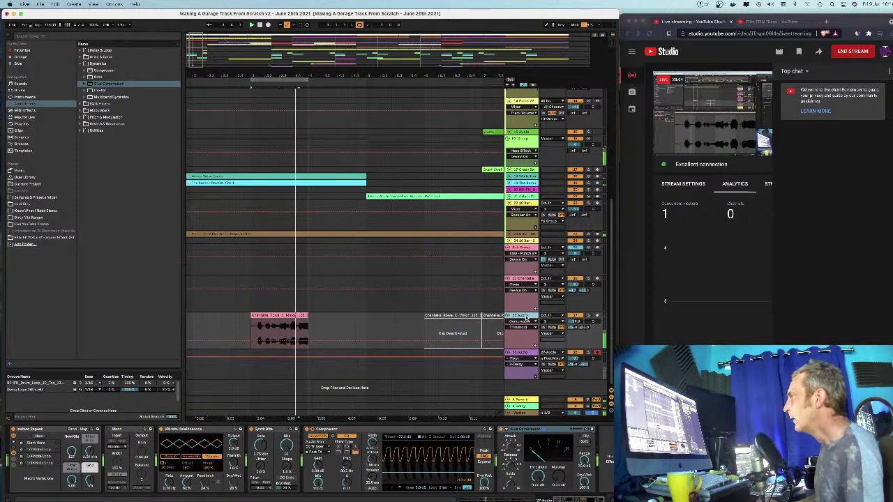
{"action": "left_click_drag", "start_coordinate": [90, 79], "coordinate": [527, 170]}
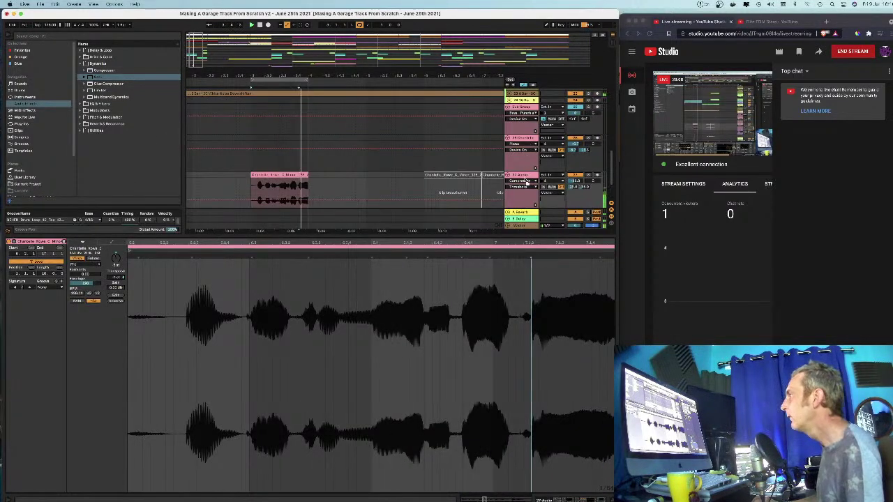
{"action": "left_click", "coordinate": [528, 181]}
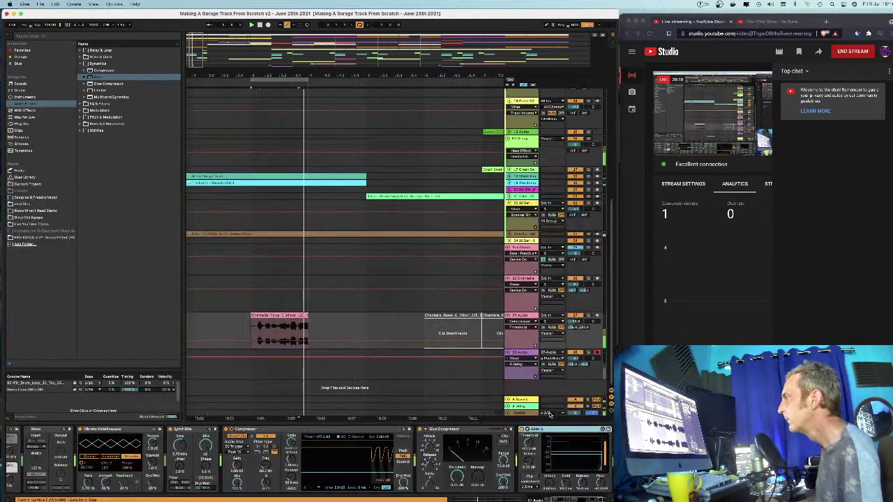
{"action": "scroll", "coordinate": [549, 450], "scroll_direction": "right", "scroll_amount": 2}
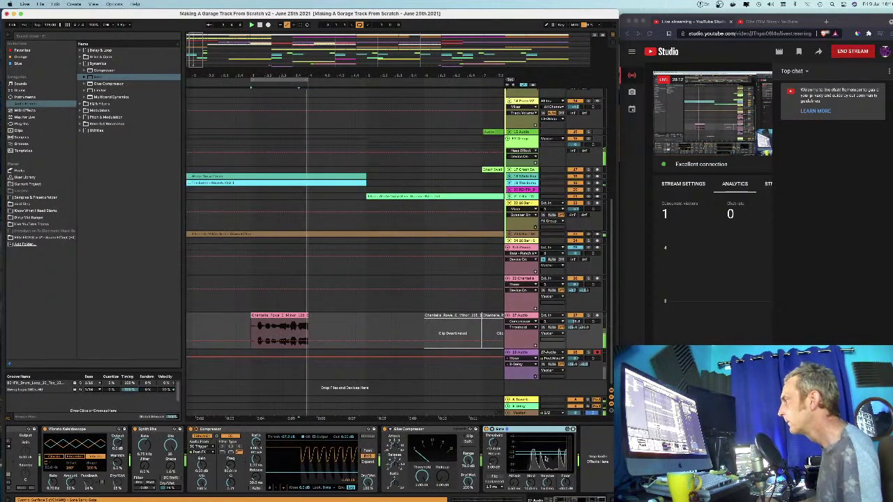
{"action": "left_click", "coordinate": [568, 487]}
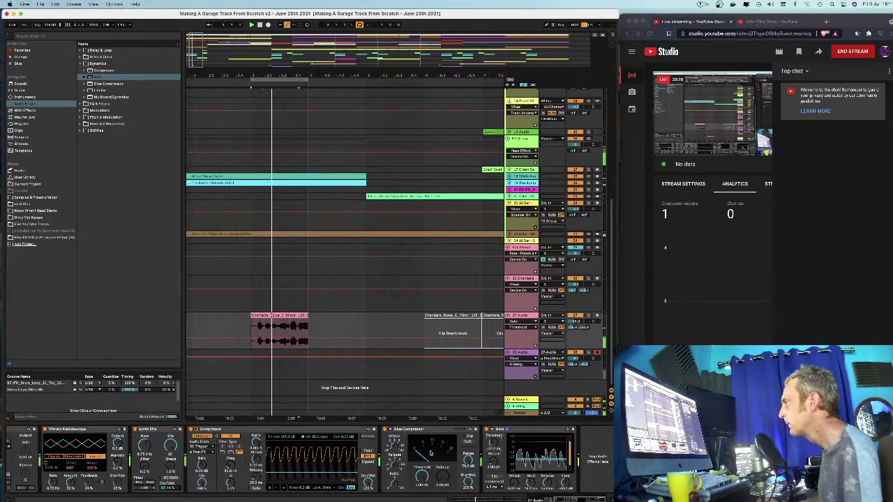
Step: Compare the vocal with the Compressor and Vibrato Kaleidoscope bypassed, and readjust Synth Bite's sample rate
{"action": "left_click", "coordinate": [190, 429]}
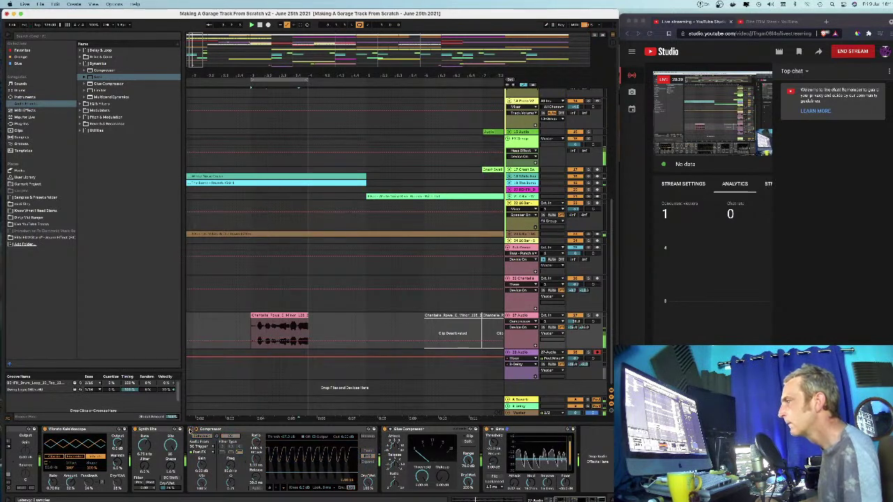
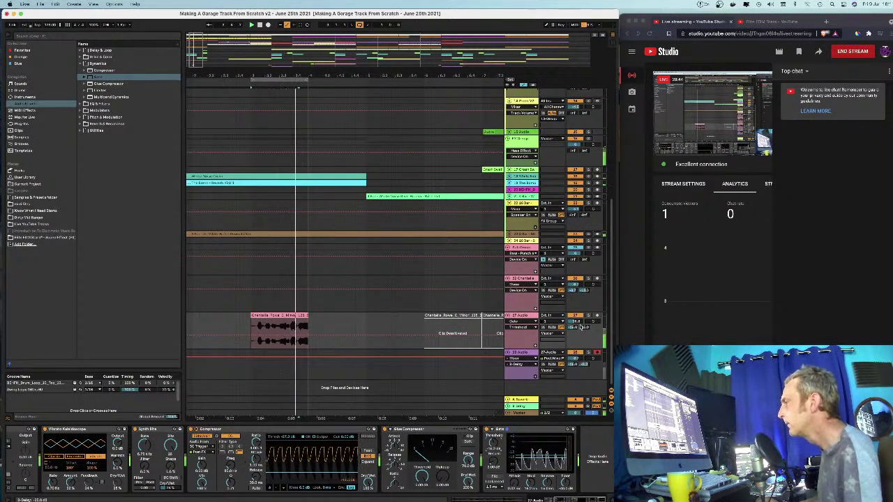
{"action": "left_click", "coordinate": [46, 430]}
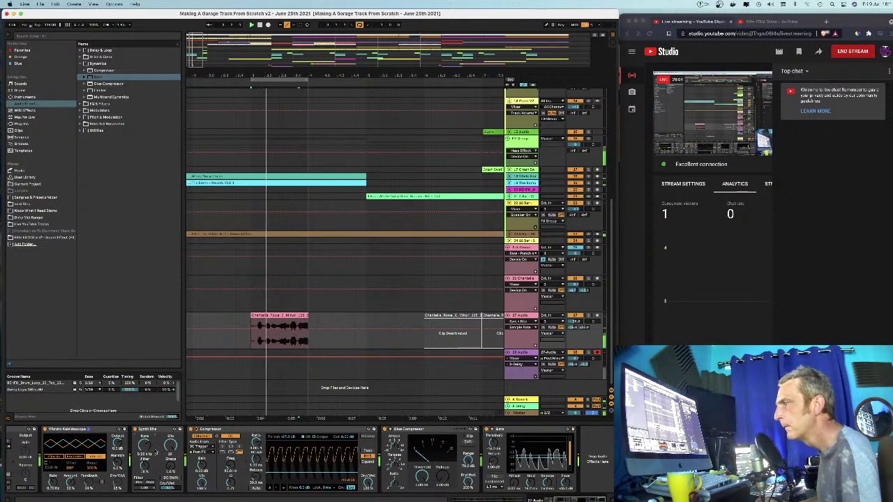
Step: Try to move the vocal clip on 27 Audio to just after bar 9 and undo the move
{"action": "left_click_drag", "start_coordinate": [277, 75], "coordinate": [241, 72]}
{"action": "left_click_drag", "start_coordinate": [241, 316], "coordinate": [382, 318]}
{"action": "right_click", "coordinate": [456, 316]}
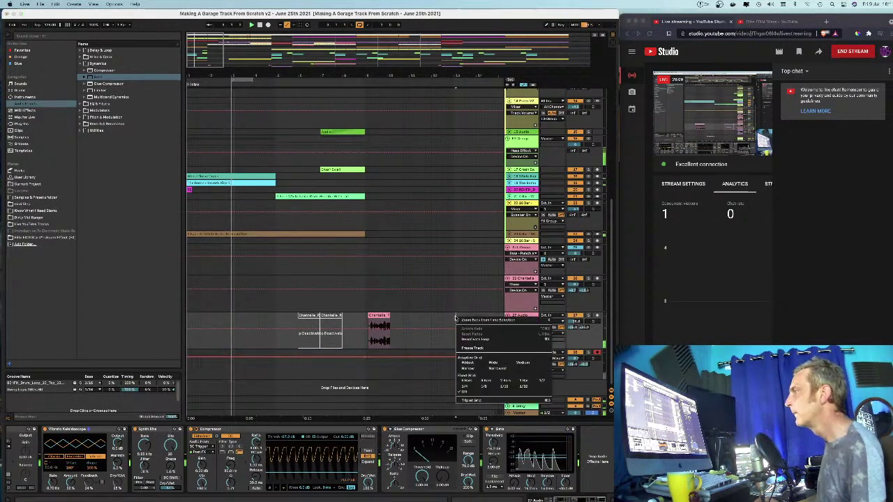
{"action": "left_click", "coordinate": [516, 393]}
{"action": "key", "text": "super+z"}
Step: Stop playback and set the arrangement's fixed grid to 1 Bar
{"action": "left_click_drag", "start_coordinate": [242, 73], "coordinate": [287, 115]}
{"action": "left_click_drag", "start_coordinate": [352, 78], "coordinate": [353, 74]}
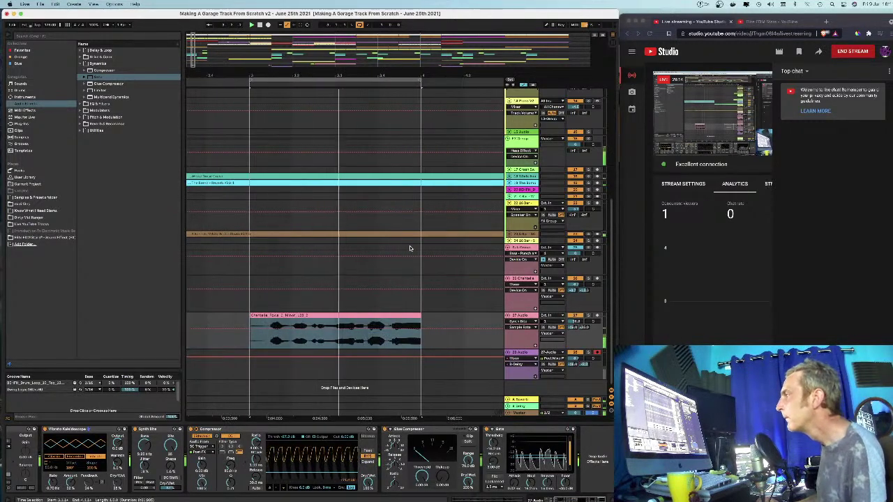
{"action": "key", "text": "space"}
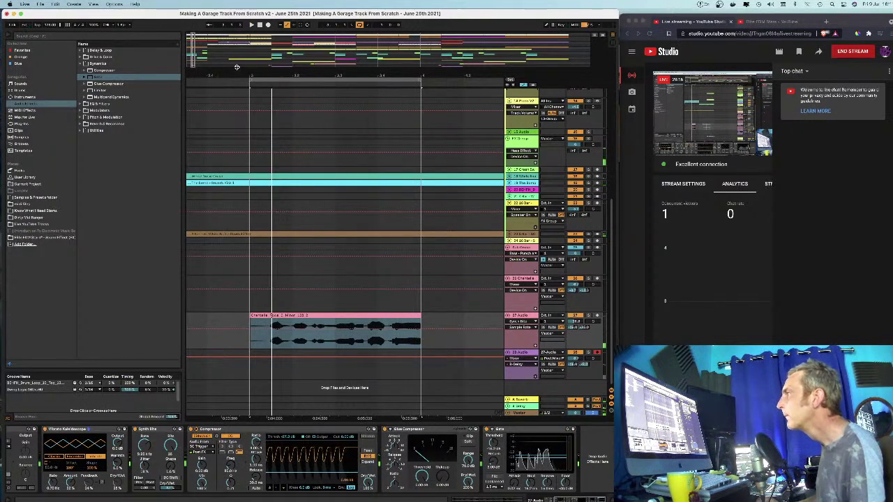
{"action": "left_click_drag", "start_coordinate": [248, 74], "coordinate": [260, 288]}
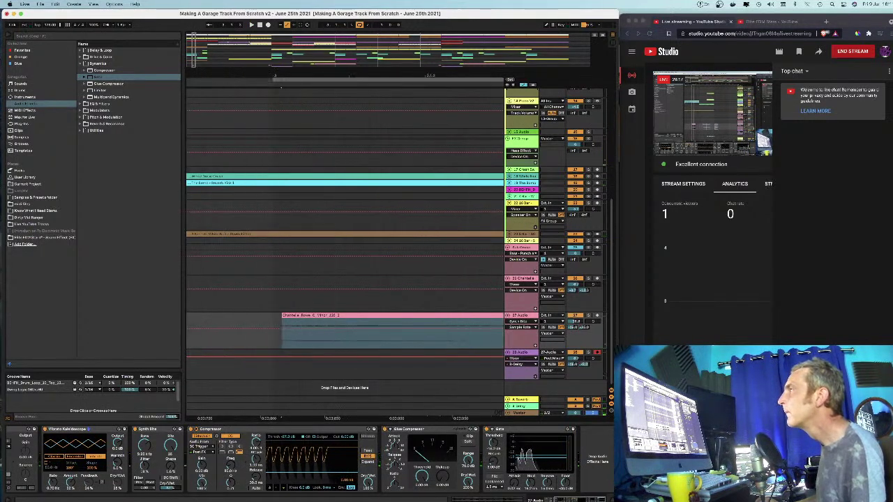
{"action": "right_click", "coordinate": [253, 319]}
{"action": "left_click", "coordinate": [320, 381]}
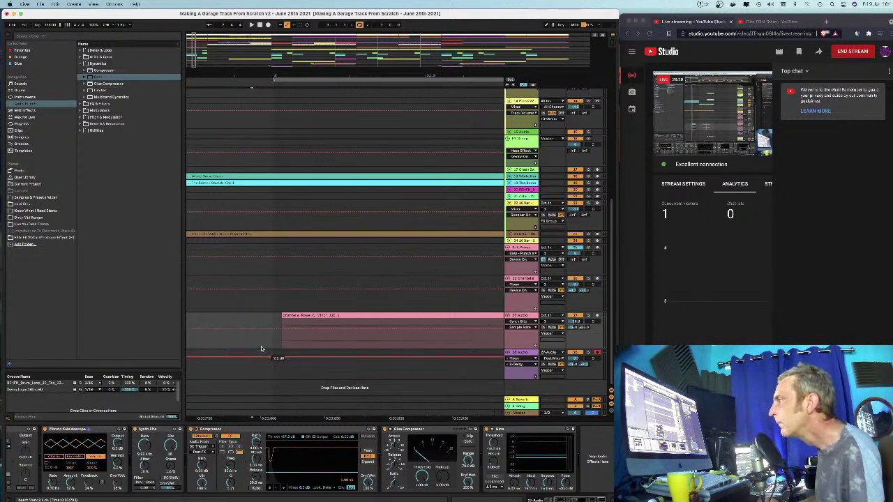
{"action": "left_click_drag", "start_coordinate": [307, 74], "coordinate": [292, 85]}
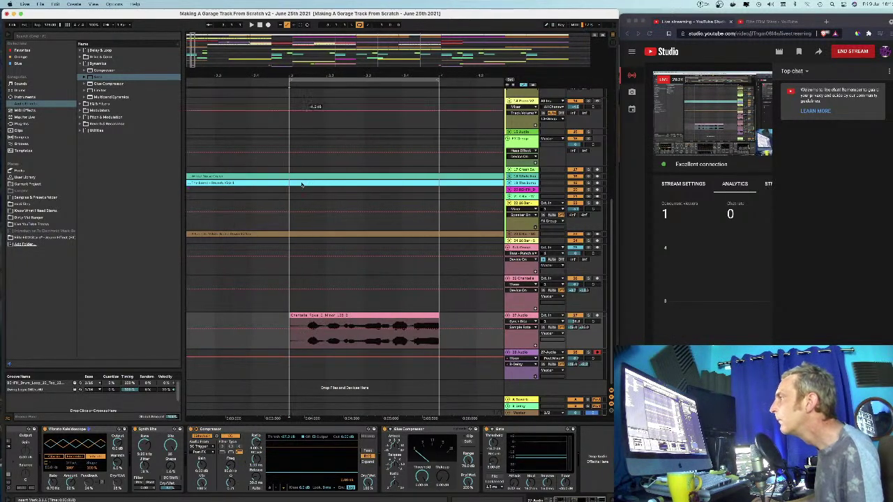
Step: Select bar 3 across the vocal clip on 27 Audio and consolidate it into a single clip
{"action": "left_click", "coordinate": [304, 343]}
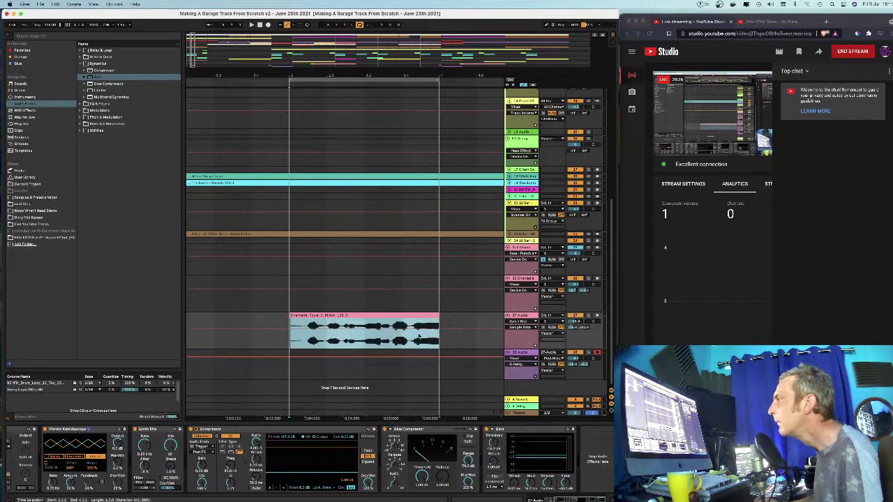
{"action": "left_click", "coordinate": [393, 311]}
{"action": "right_click", "coordinate": [387, 317]}
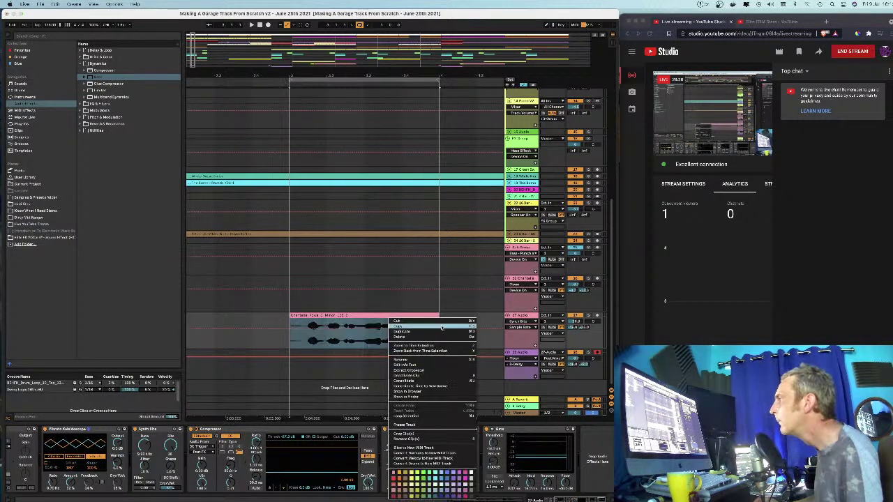
{"action": "left_click", "coordinate": [409, 381]}
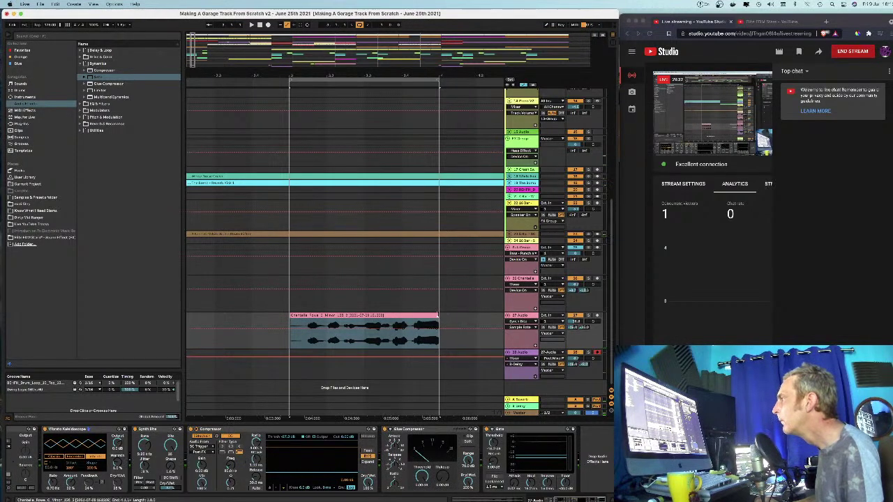
Step: Play back the consolidated vocal clip and place a copy of it at bar 9 on 27 Audio
{"action": "left_click", "coordinate": [438, 316]}
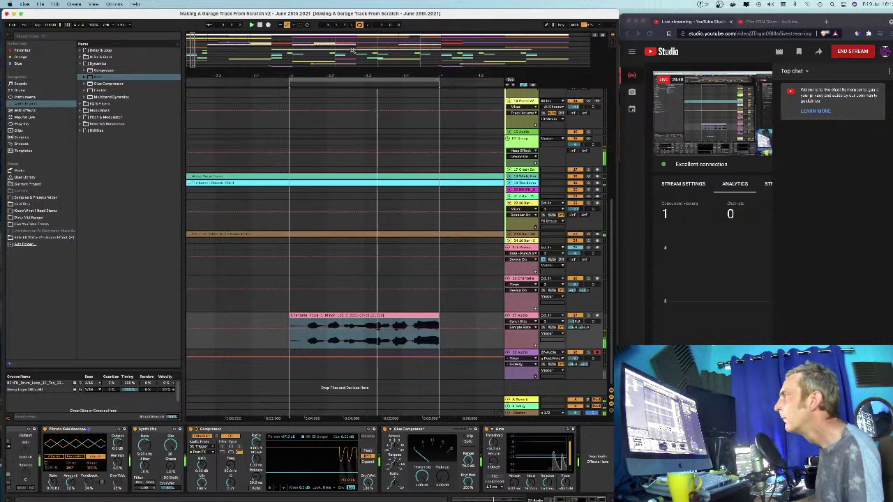
{"action": "left_click_drag", "start_coordinate": [305, 314], "coordinate": [278, 314]}
{"action": "left_click_drag", "start_coordinate": [279, 75], "coordinate": [233, 28]}
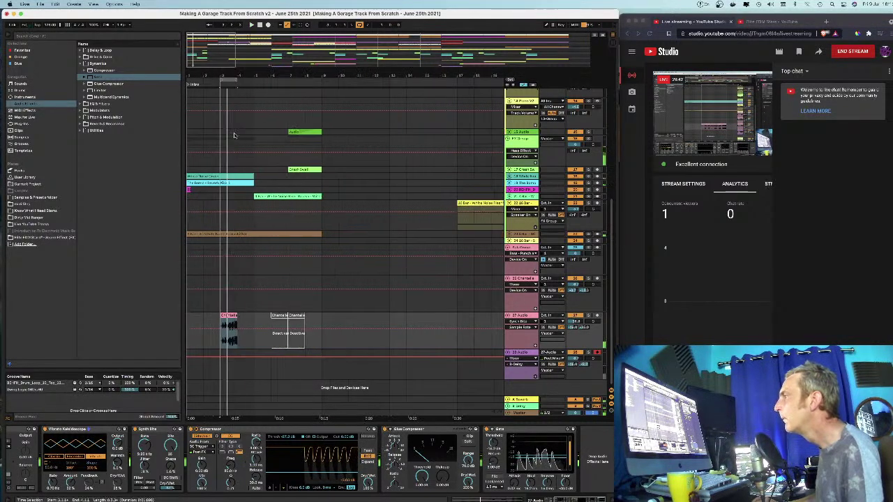
{"action": "left_click_drag", "start_coordinate": [224, 315], "coordinate": [334, 315]}
{"action": "key", "text": "space"}
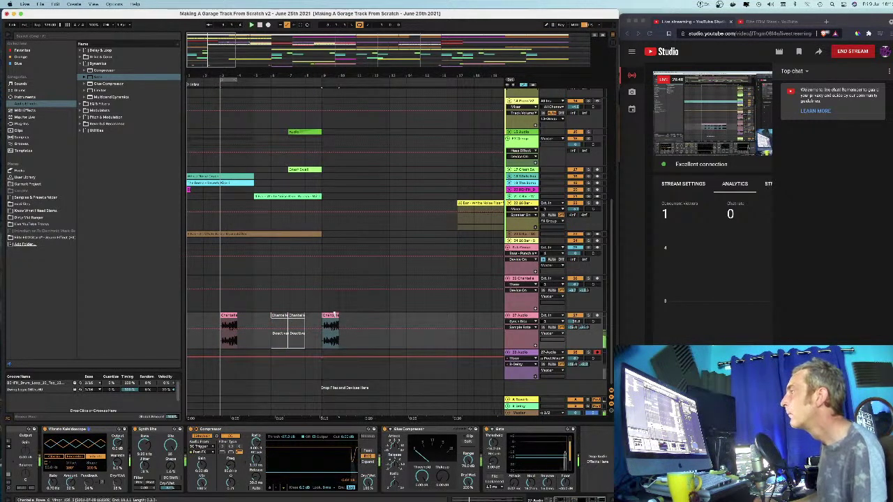
Step: Repeat the vocal clip on 27 Audio every two bars through bar 19, adding one more copy right behind the last
{"action": "left_click_drag", "start_coordinate": [334, 317], "coordinate": [466, 332]}
{"action": "left_click_drag", "start_coordinate": [450, 74], "coordinate": [313, 49]}
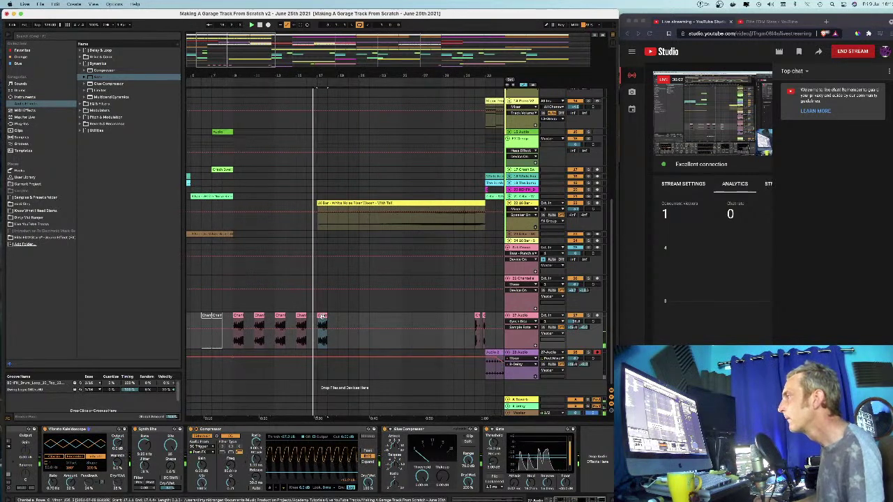
{"action": "key", "text": "super+d"}
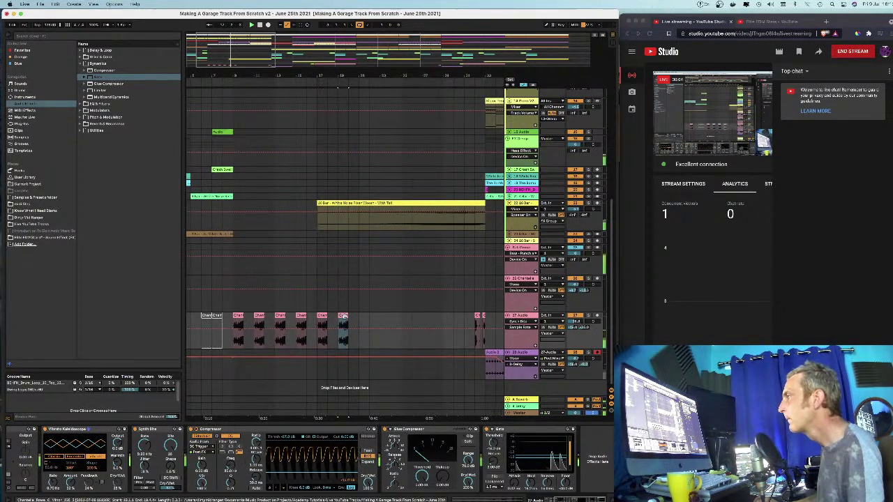
{"action": "key", "text": "super+d"}
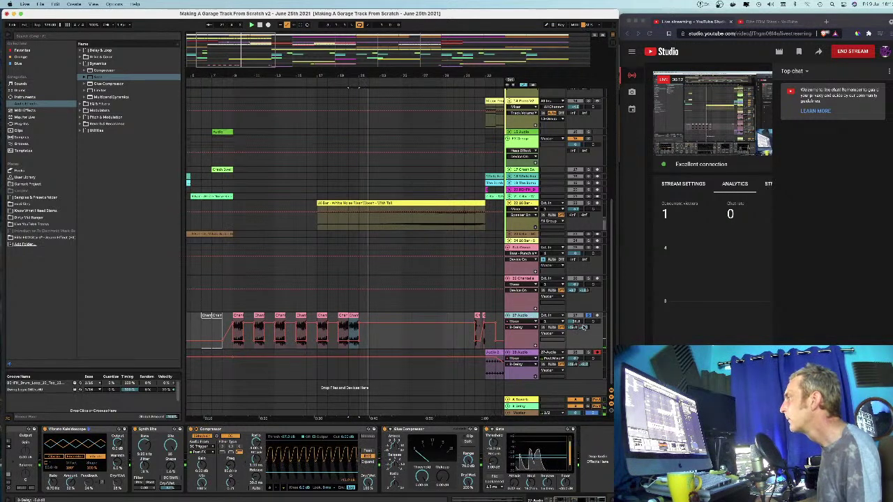
Step: Clear the B-Delay send automation on 27 Audio between bars 7 and 22
{"action": "left_click_drag", "start_coordinate": [369, 328], "coordinate": [213, 323]}
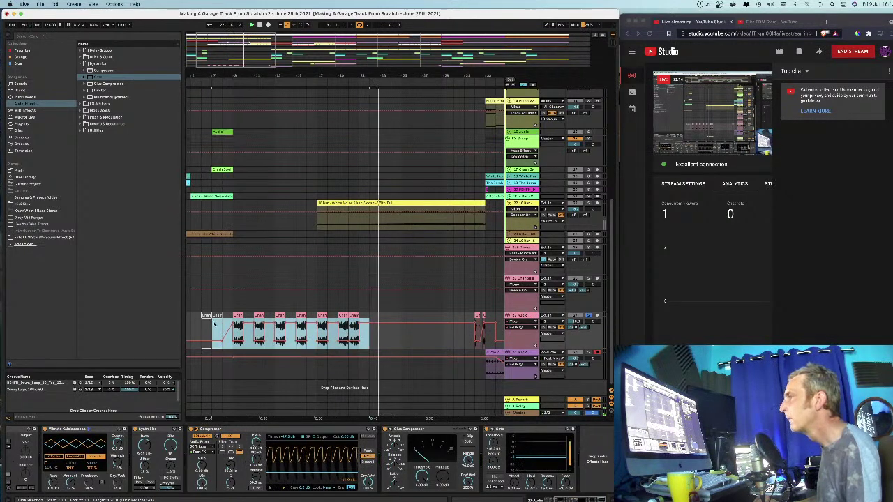
{"action": "right_click", "coordinate": [233, 335]}
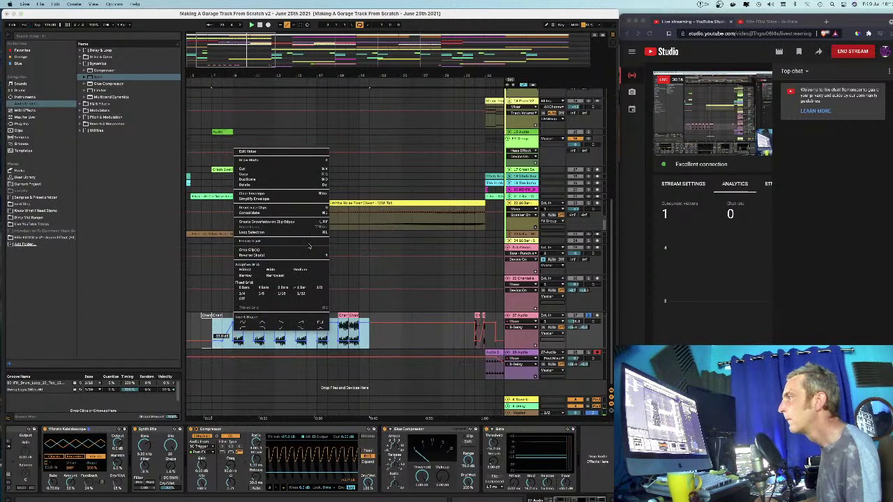
{"action": "left_click", "coordinate": [266, 213]}
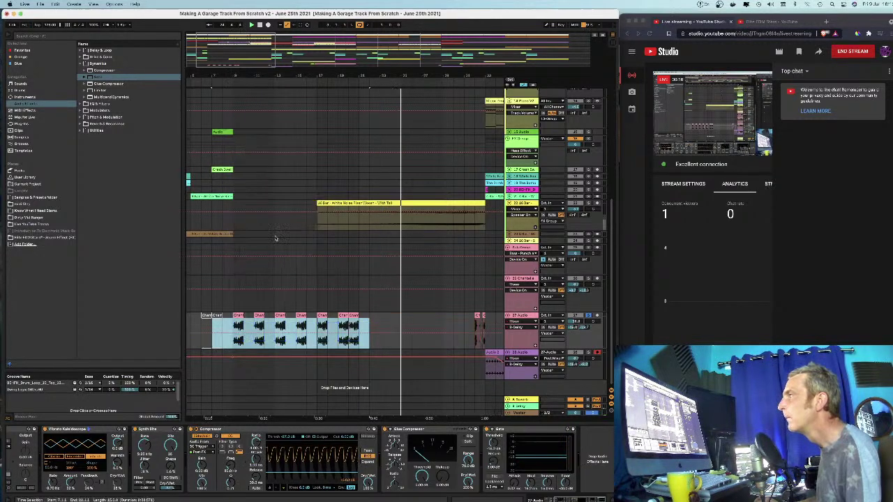
Step: Play back the repeated vocal clips on 27 Audio from bar 13 to check how they sit in the track
{"action": "left_click", "coordinate": [279, 345]}
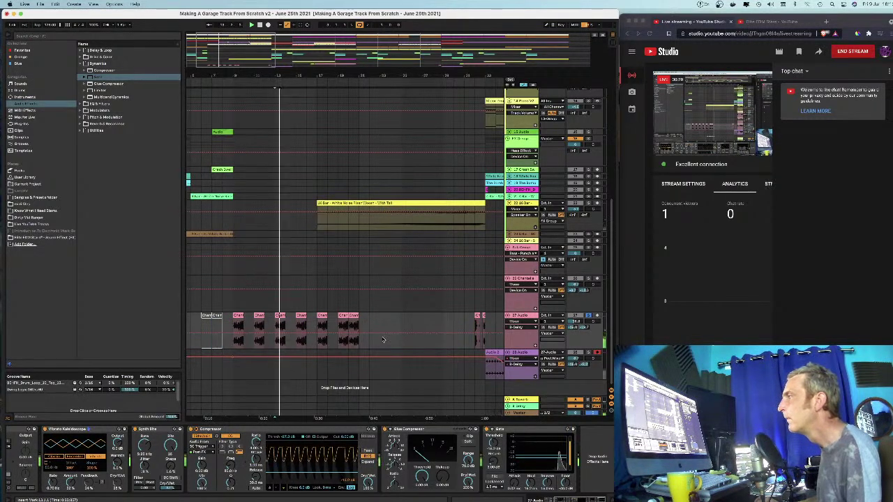
{"action": "key", "text": "space"}
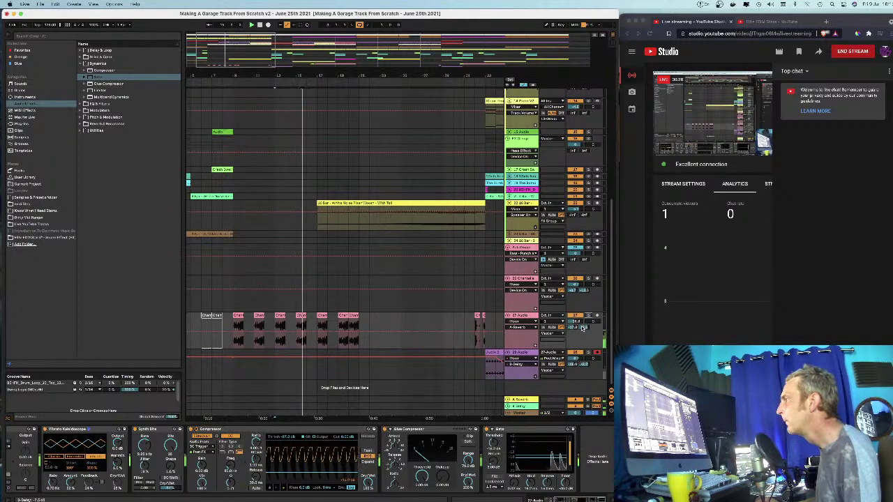
{"action": "key", "text": "space"}
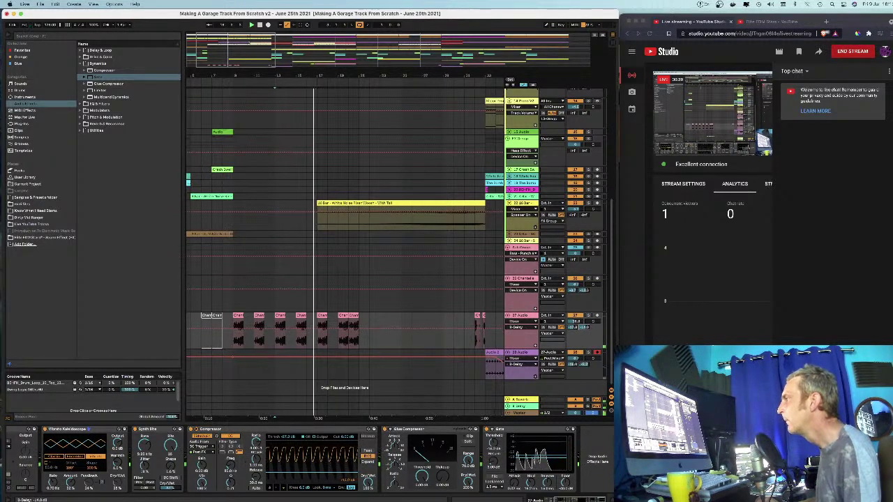
{"action": "left_click_drag", "start_coordinate": [215, 71], "coordinate": [230, 63]}
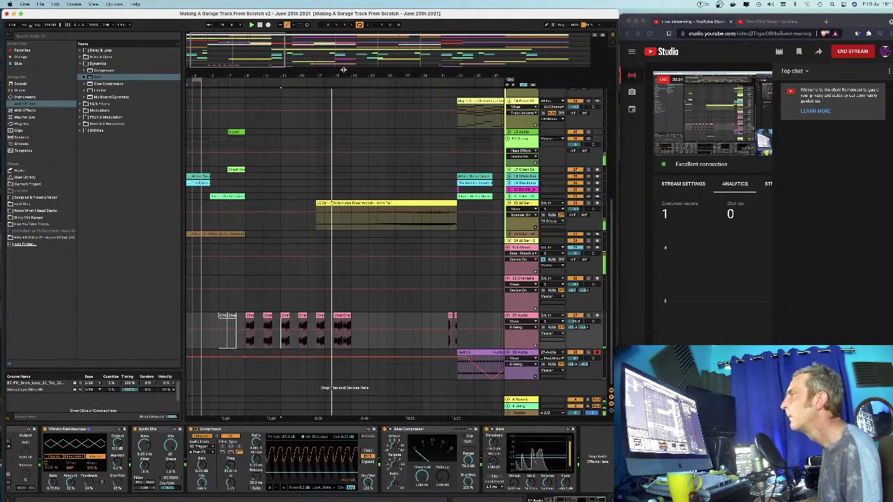
{"action": "left_click_drag", "start_coordinate": [343, 74], "coordinate": [344, 85]}
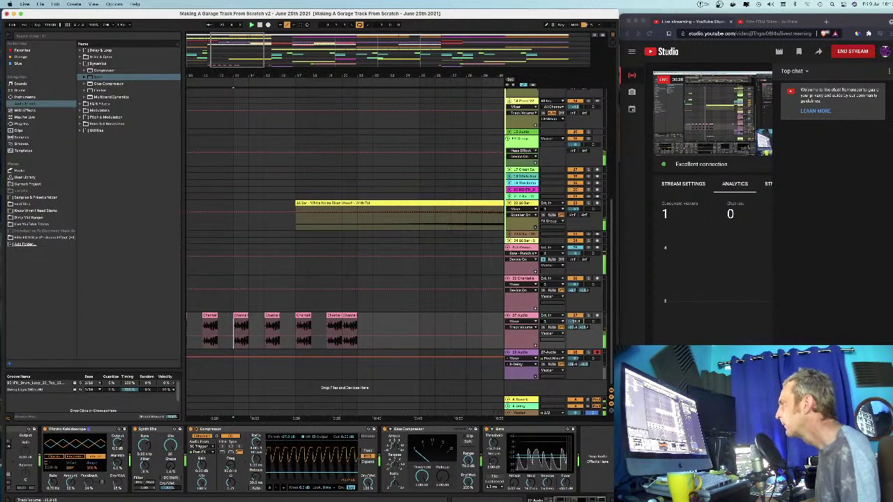
{"action": "key", "text": "space"}
Step: Move the last vocal clip to bar 21, and duplicate the vocal section from bars 17 to 23 directly behind itself
{"action": "left_click_drag", "start_coordinate": [349, 317], "coordinate": [367, 318]}
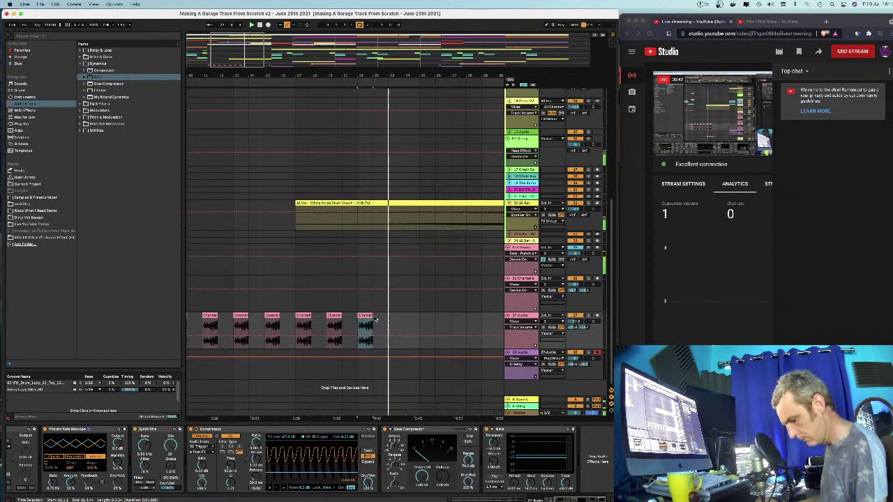
{"action": "left_click", "coordinate": [375, 331]}
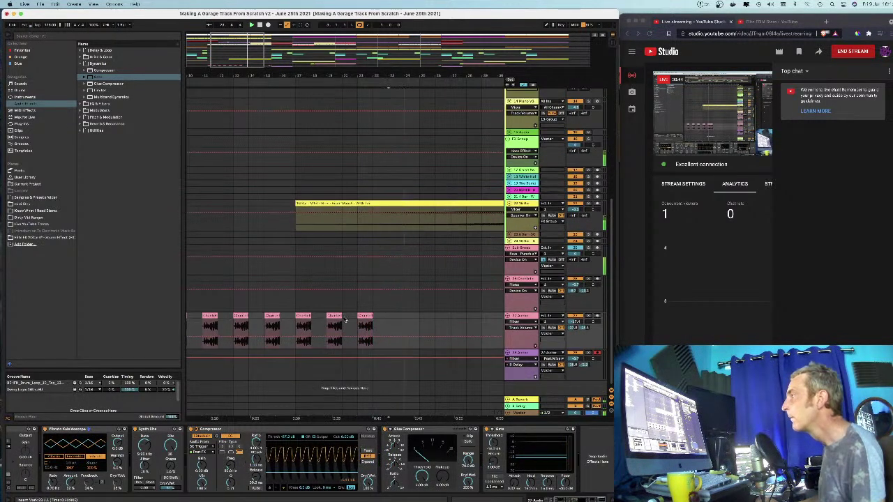
{"action": "left_click_drag", "start_coordinate": [382, 330], "coordinate": [299, 316]}
{"action": "key", "text": "ctrl+d"}
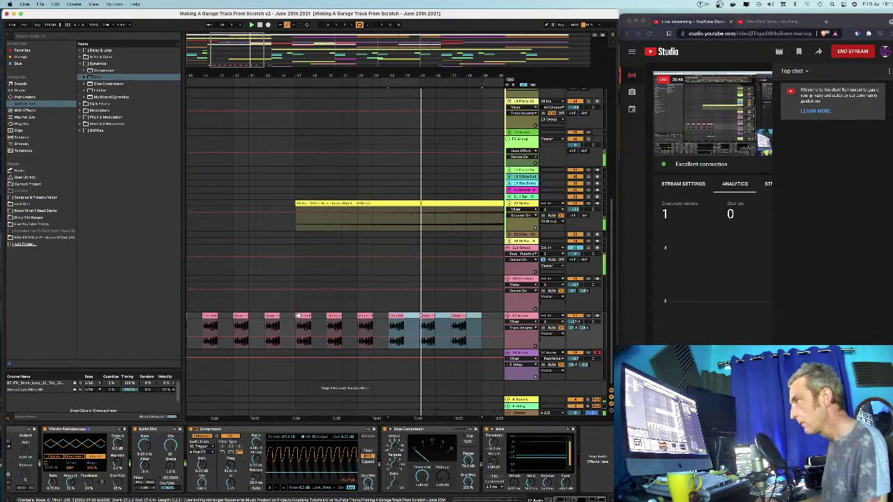
Step: Try to duplicate the three-clip vocal section again from bar 29 and undo the duplication
{"action": "left_click_drag", "start_coordinate": [393, 77], "coordinate": [191, 77]}
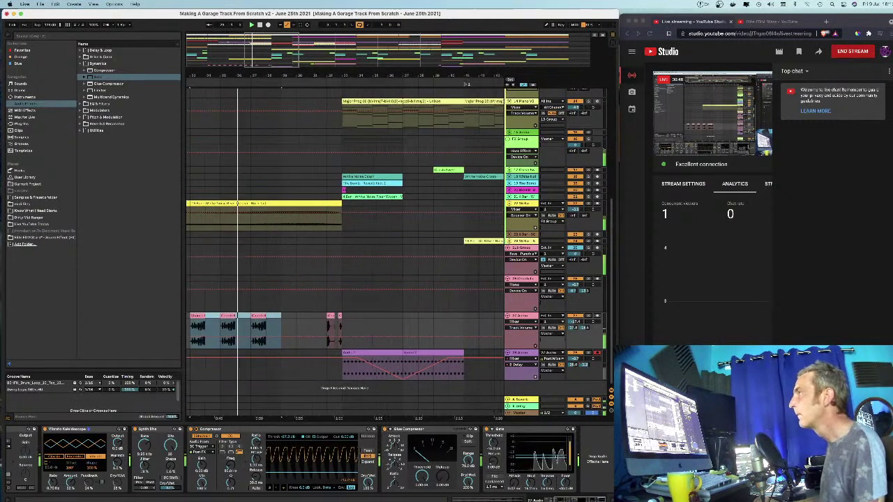
{"action": "key", "text": "ctrl+d"}
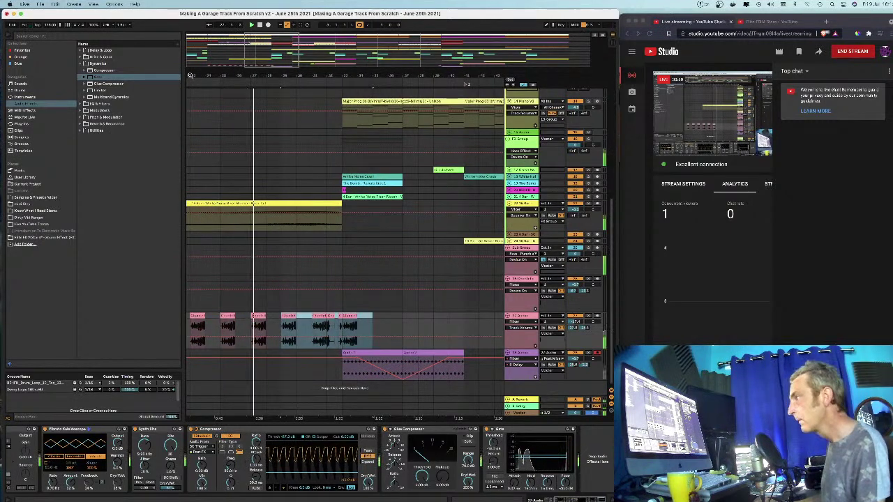
{"action": "key", "text": "space"}
{"action": "key", "text": "Delete"}
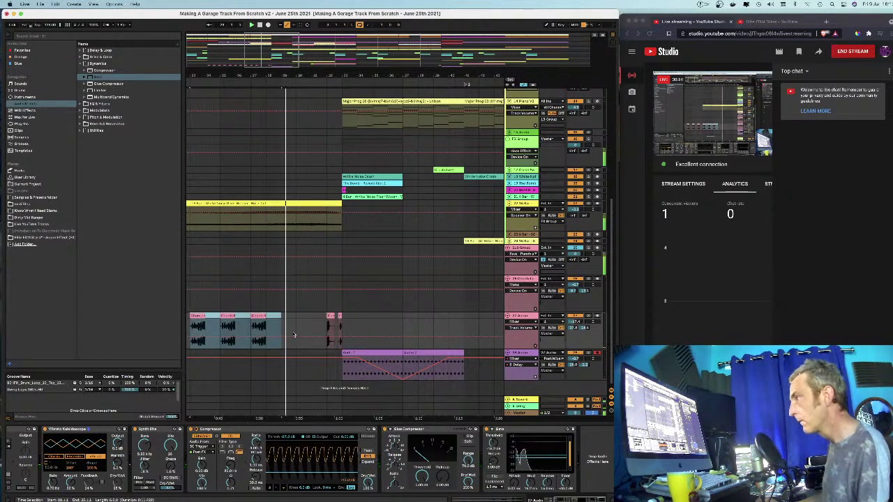
Step: Place copies of the vocal clip at bars 29 and 31 on 27 Audio
{"action": "left_click_drag", "start_coordinate": [261, 316], "coordinate": [305, 326]}
{"action": "left_click", "coordinate": [328, 321]}
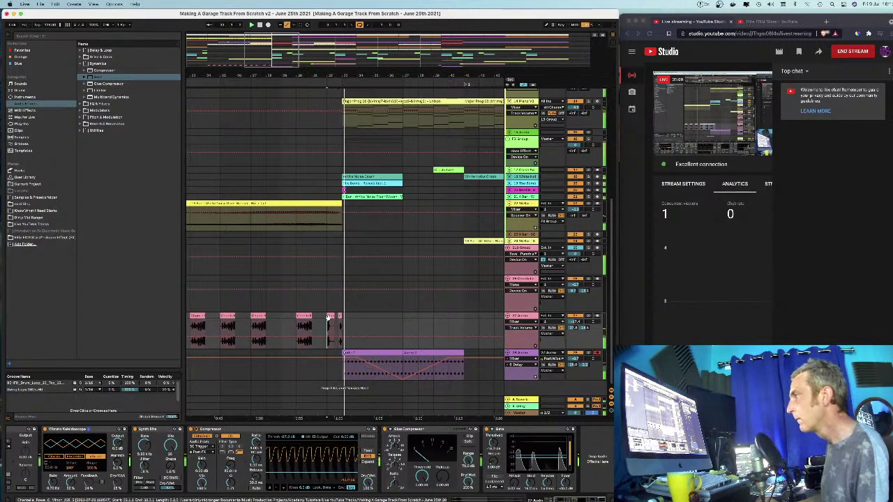
{"action": "left_click", "coordinate": [305, 316]}
{"action": "key", "text": "space"}
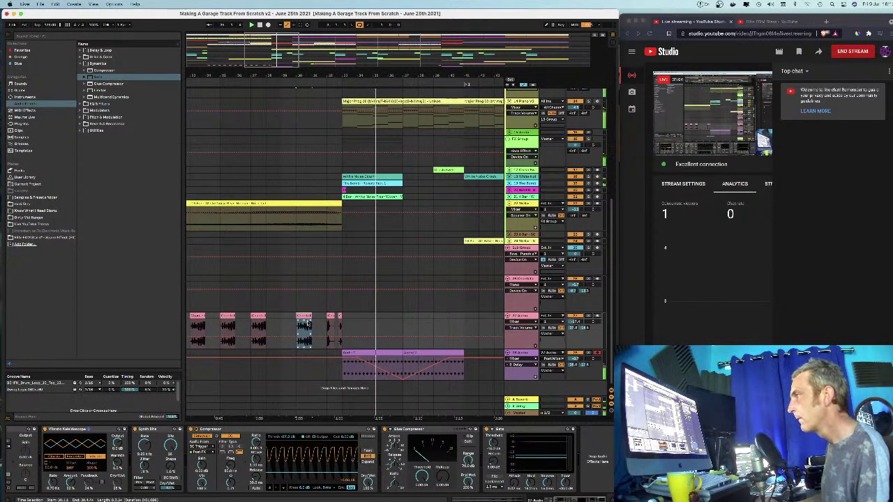
{"action": "mouse_move", "coordinate": [306, 317]}
{"action": "left_mouse_down"}
{"action": "mouse_move", "coordinate": [287, 321]}
{"action": "mouse_move", "coordinate": [325, 318]}
{"action": "left_mouse_up"}
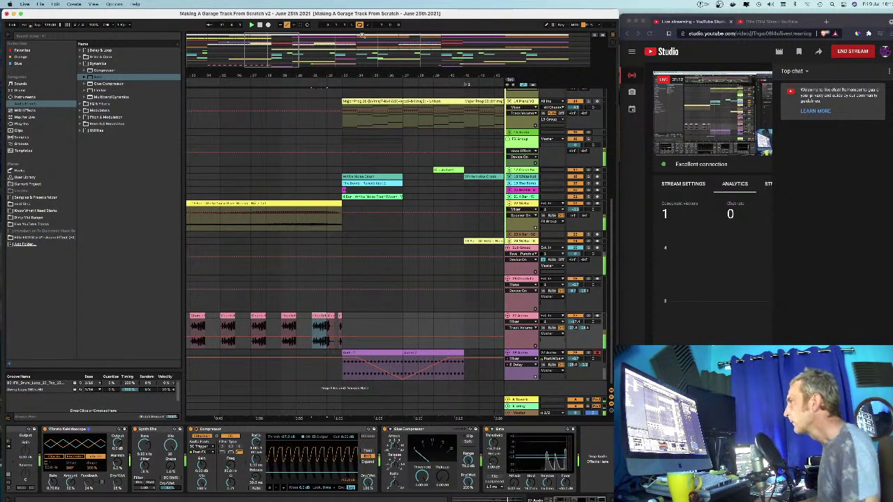
Step: Play back the vocal clip at bar 29 on 27 Audio and check its sound against the arrangement
{"action": "left_click_drag", "start_coordinate": [340, 78], "coordinate": [434, 75]}
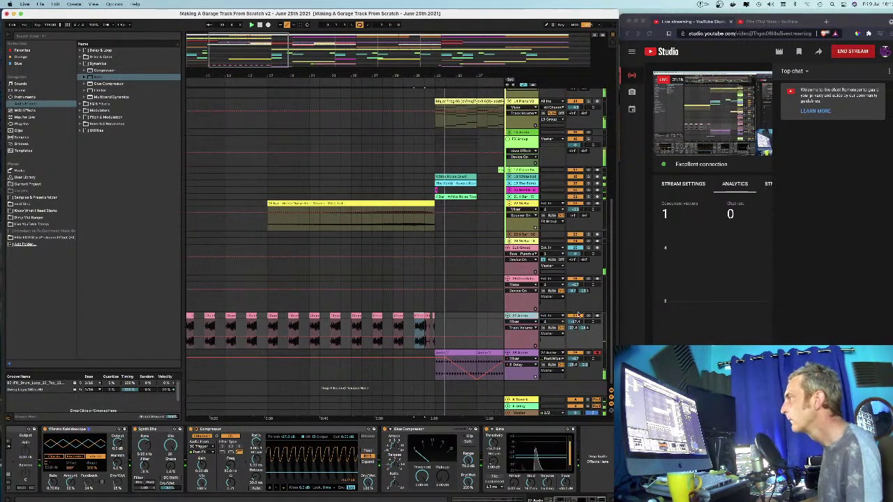
{"action": "key", "text": "space"}
{"action": "key", "text": "space"}
{"action": "left_click", "coordinate": [398, 316]}
{"action": "key", "text": "space"}
{"action": "key", "text": "space"}
{"action": "key", "text": "space"}
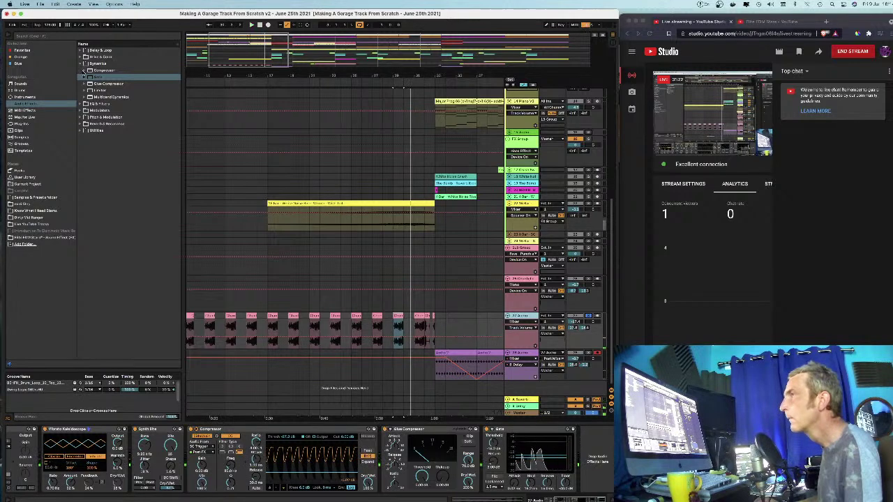
Step: Insert an EQ Eight before the Compressor on 27 Audio and expand its frequency display
{"action": "left_click", "coordinate": [84, 103]}
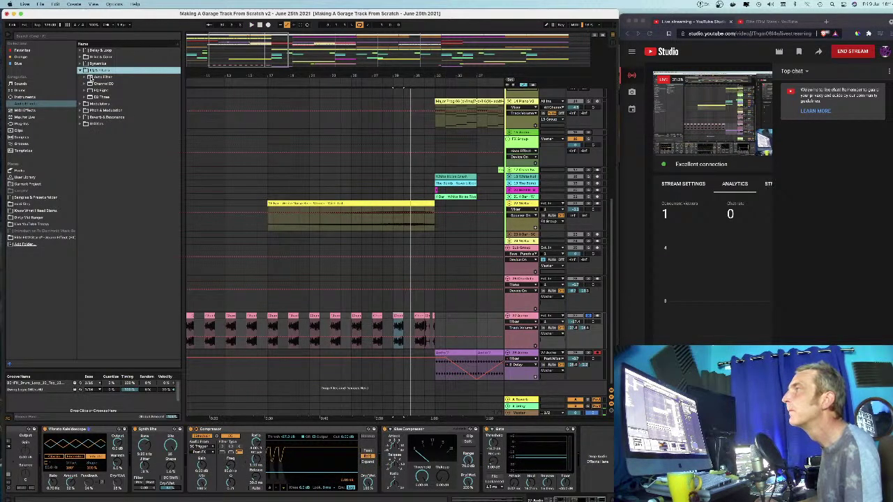
{"action": "left_click", "coordinate": [98, 91]}
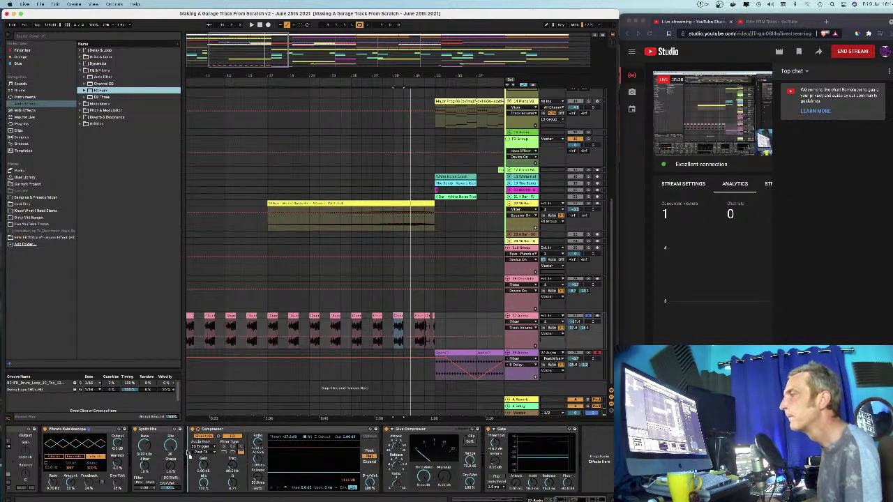
{"action": "left_click_drag", "start_coordinate": [186, 452], "coordinate": [189, 450]}
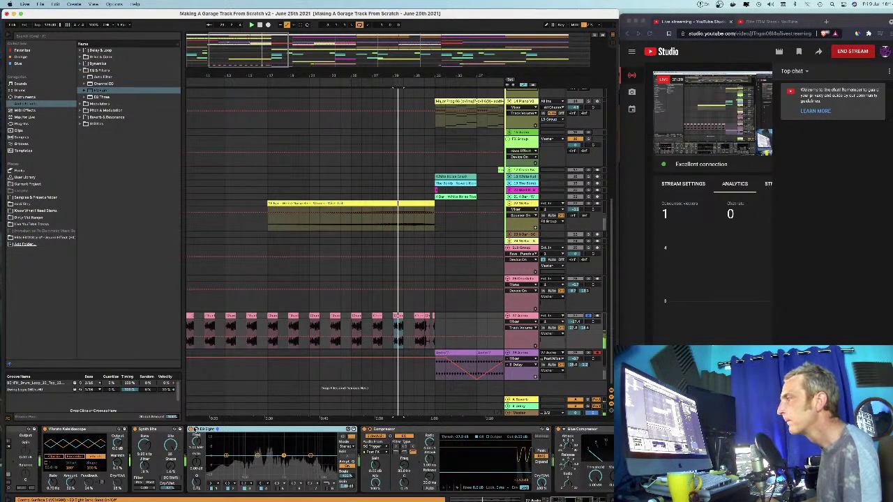
{"action": "left_click", "coordinate": [197, 430]}
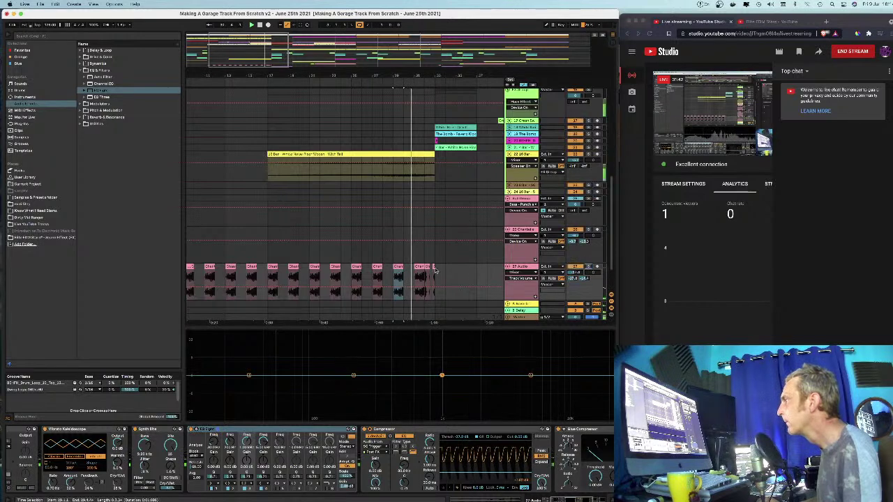
Step: Play the vocal clip at bar 17 and examine its spectrum in EQ Eight
{"action": "left_click", "coordinate": [273, 267]}
{"action": "key", "text": "space"}
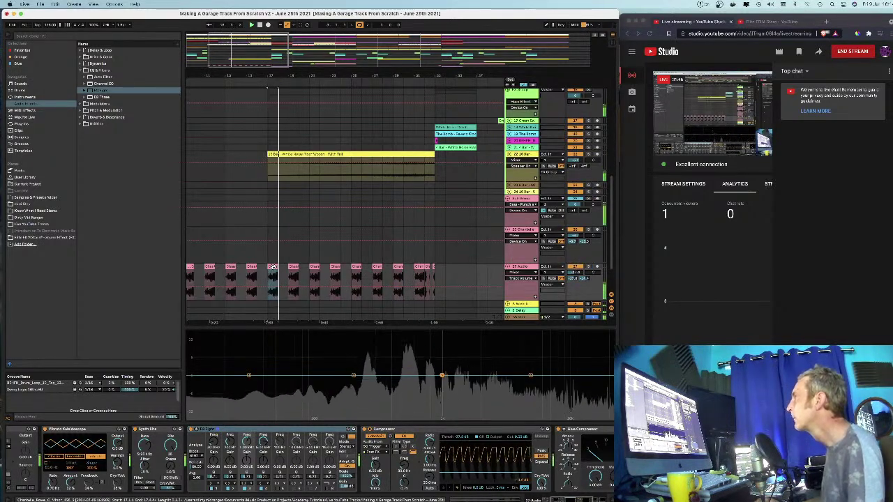
{"action": "key", "text": "space"}
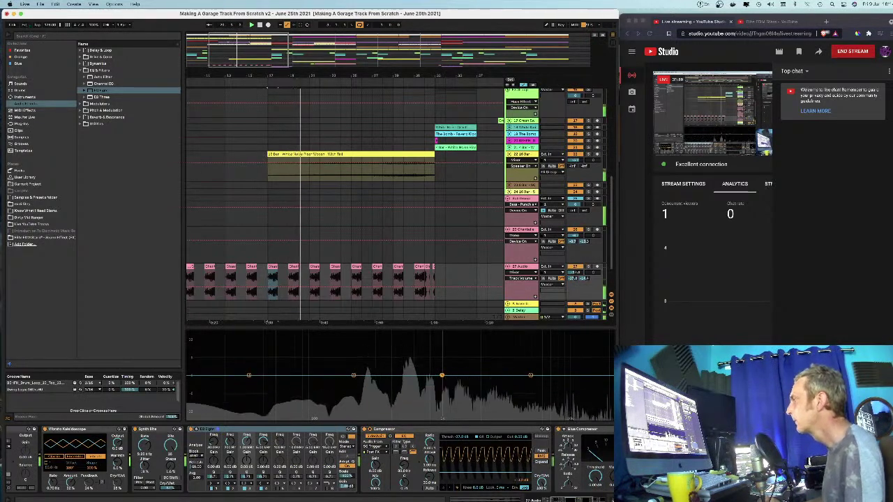
Step: Open the kick drum loop track's device chain and adjust its Compressor's attack
{"action": "left_click", "coordinate": [611, 500]}
{"action": "scroll", "coordinate": [454, 145], "scroll_direction": "up", "scroll_amount": 5}
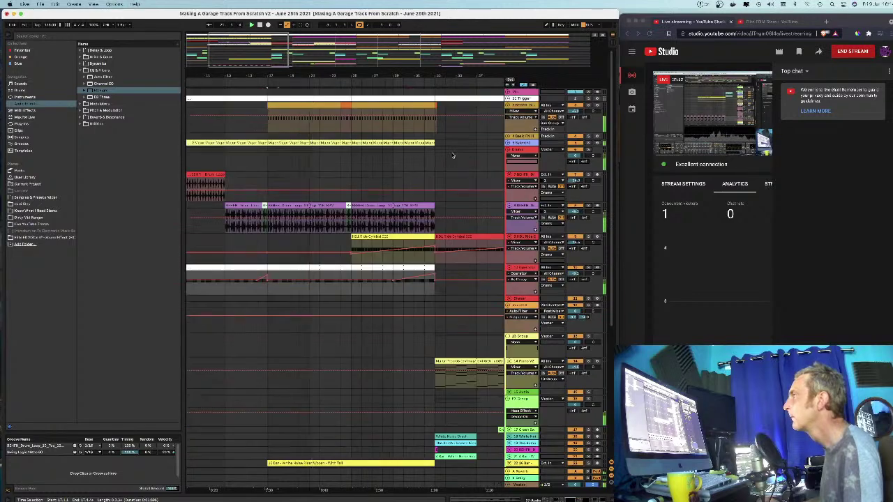
{"action": "double_click", "coordinate": [521, 106]}
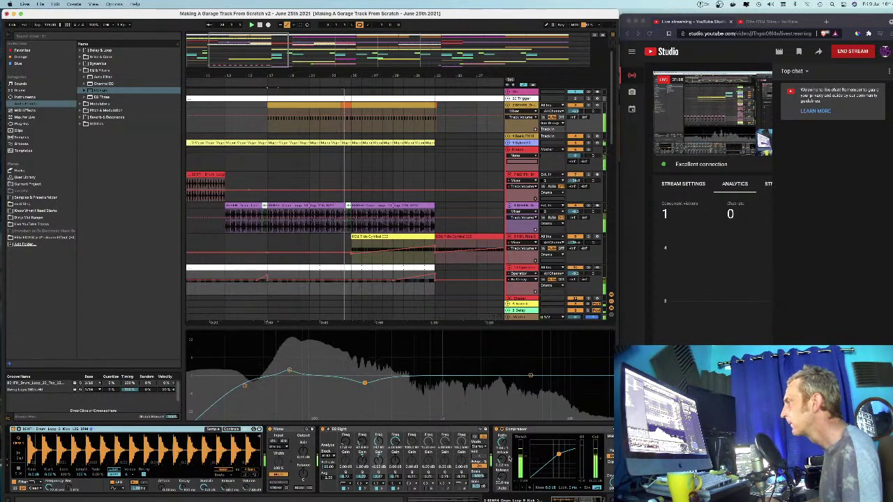
{"action": "left_click_drag", "start_coordinate": [504, 460], "coordinate": [504, 446]}
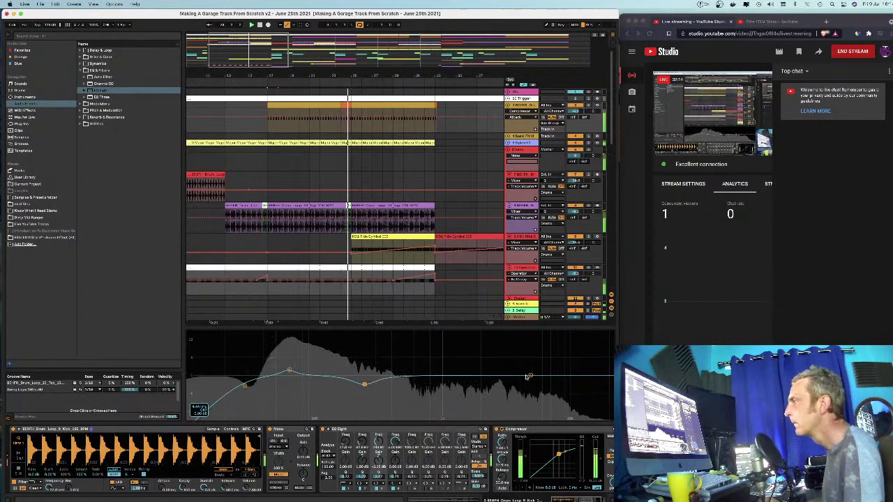
Step: Turn the highest band of the kick track's EQ Eight into a high-frequency cut and audition the kick
{"action": "left_click_drag", "start_coordinate": [530, 376], "coordinate": [517, 371]}
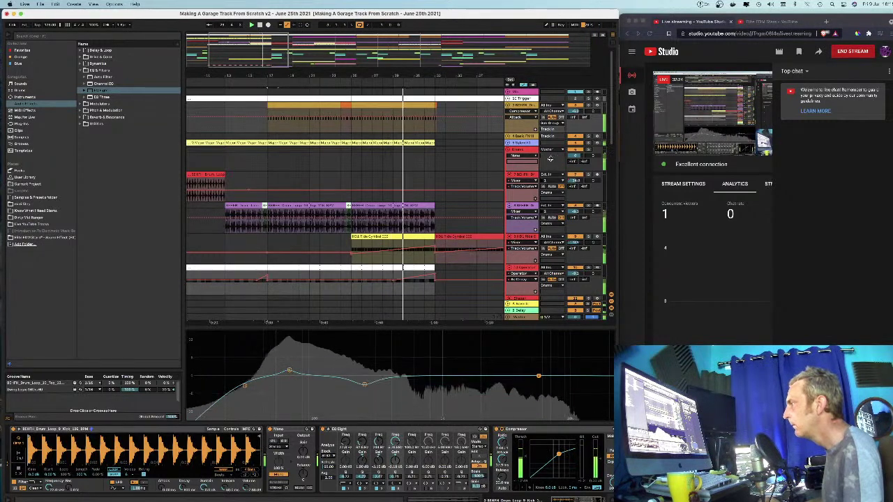
{"action": "scroll", "coordinate": [549, 160], "scroll_direction": "down", "scroll_amount": 1}
{"action": "left_click", "coordinate": [588, 101]}
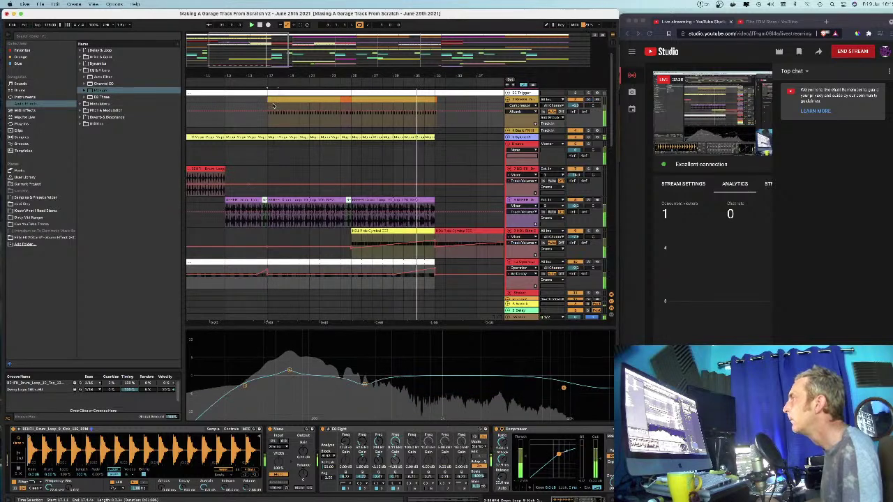
Step: Hide the device chain and play the arrangement from the start of the repeated vocal clips on 27 Audio
{"action": "left_click_drag", "start_coordinate": [324, 74], "coordinate": [399, 66]}
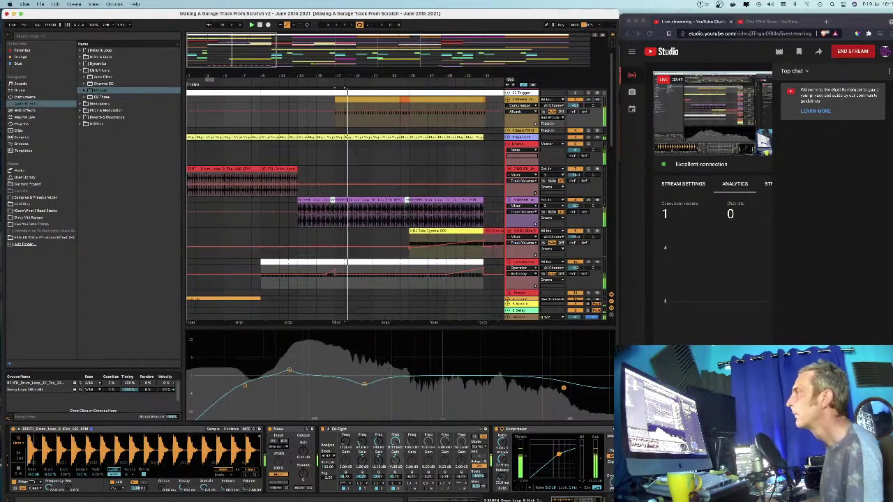
{"action": "left_click", "coordinate": [612, 500]}
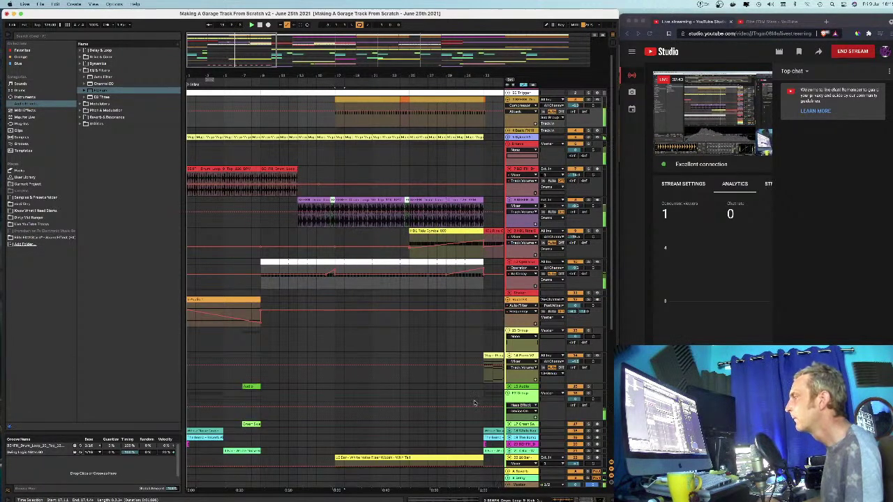
{"action": "scroll", "coordinate": [467, 383], "scroll_direction": "down", "scroll_amount": 6}
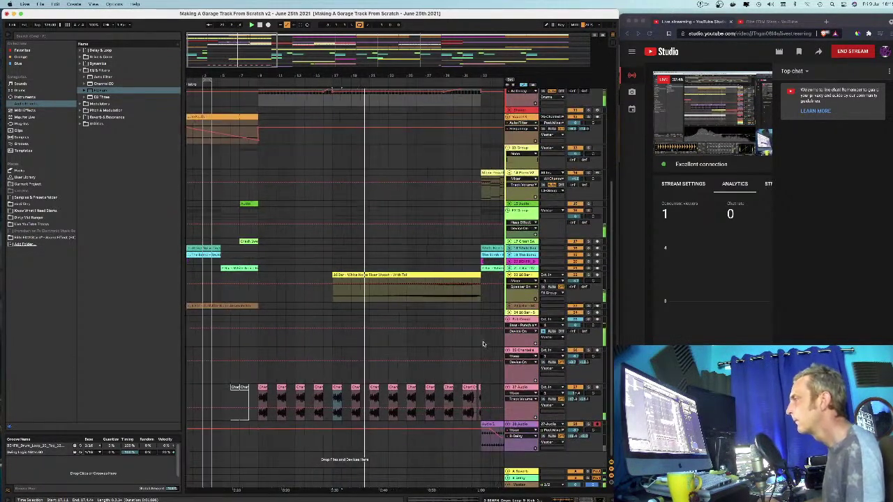
{"action": "scroll", "coordinate": [365, 398], "scroll_direction": "right", "scroll_amount": 1}
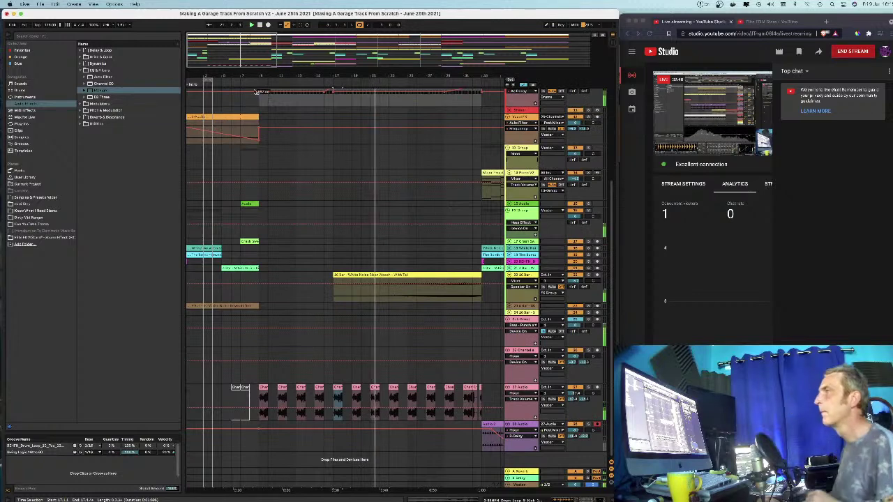
{"action": "left_click", "coordinate": [263, 393]}
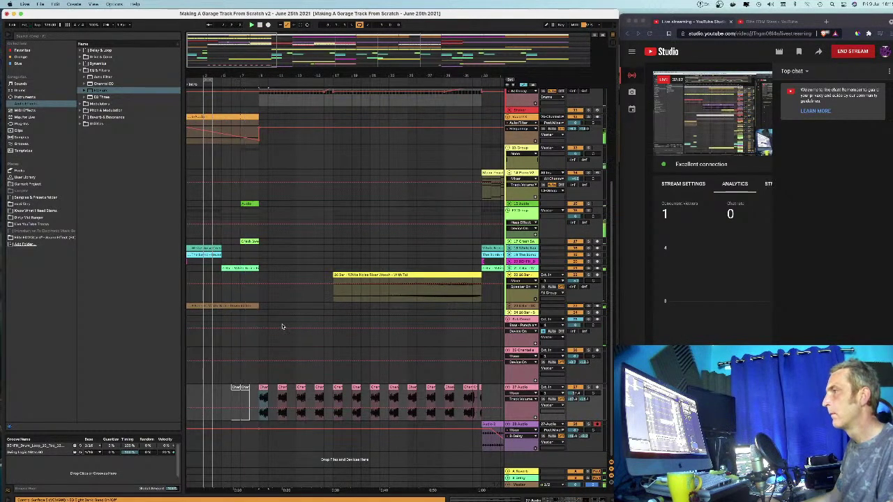
{"action": "scroll", "coordinate": [282, 336], "scroll_direction": "left", "scroll_amount": 1}
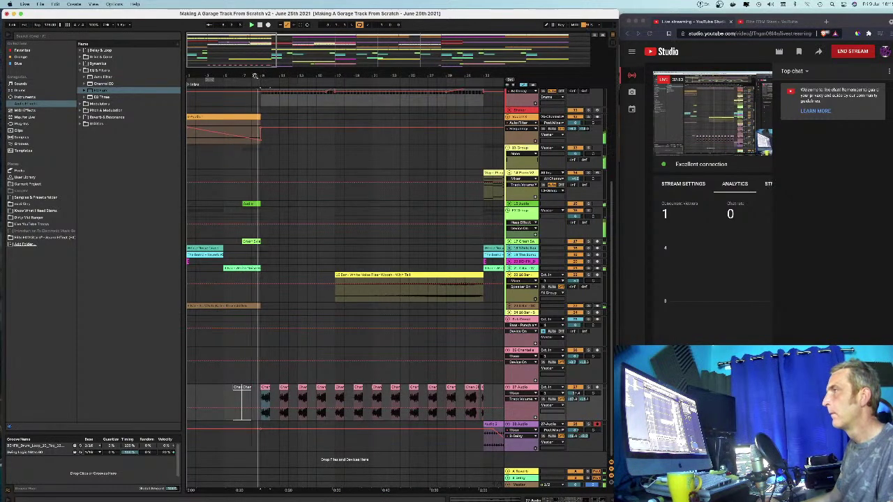
{"action": "left_click_drag", "start_coordinate": [256, 75], "coordinate": [293, 75]}
{"action": "scroll", "coordinate": [340, 188], "scroll_direction": "up", "scroll_amount": 8}
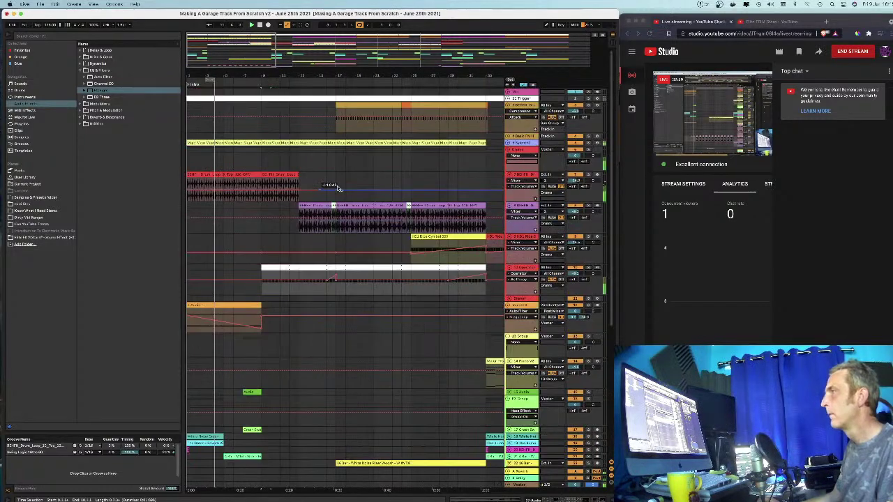
Step: Open the Operator track's device chain and audition its decay automation rises before bars 17 and 33
{"action": "double_click", "coordinate": [528, 270]}
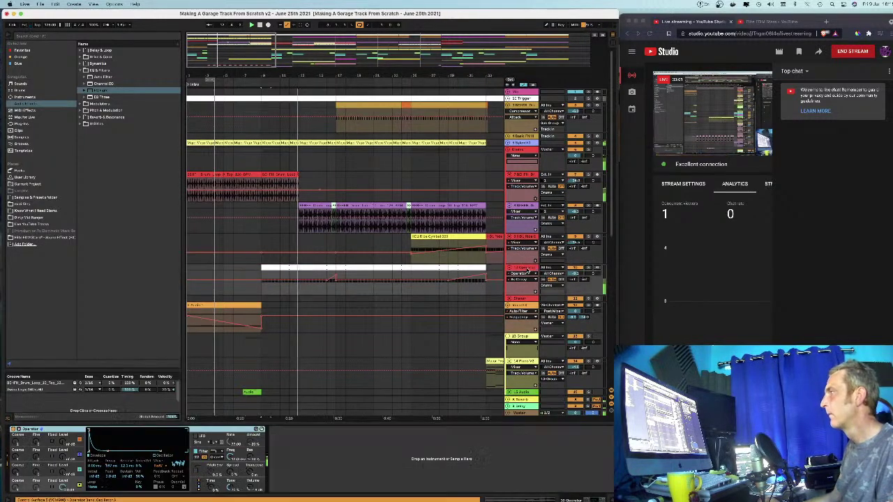
{"action": "left_click", "coordinate": [328, 279]}
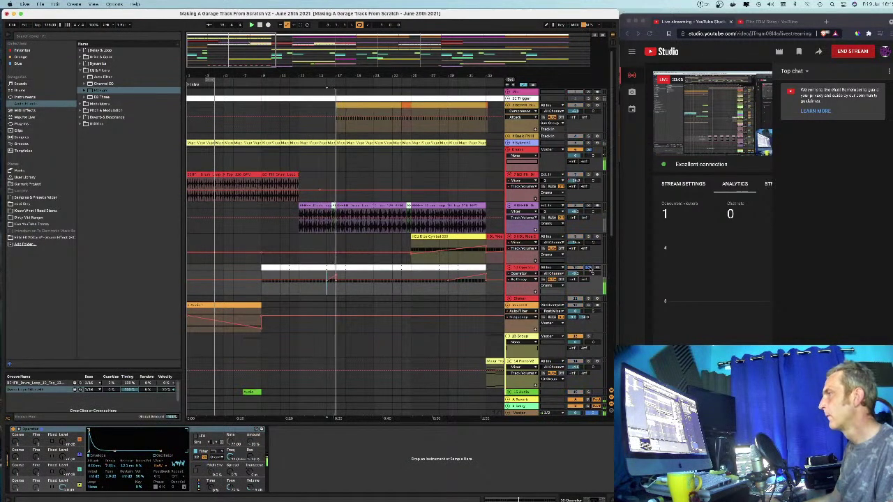
{"action": "left_click", "coordinate": [450, 287]}
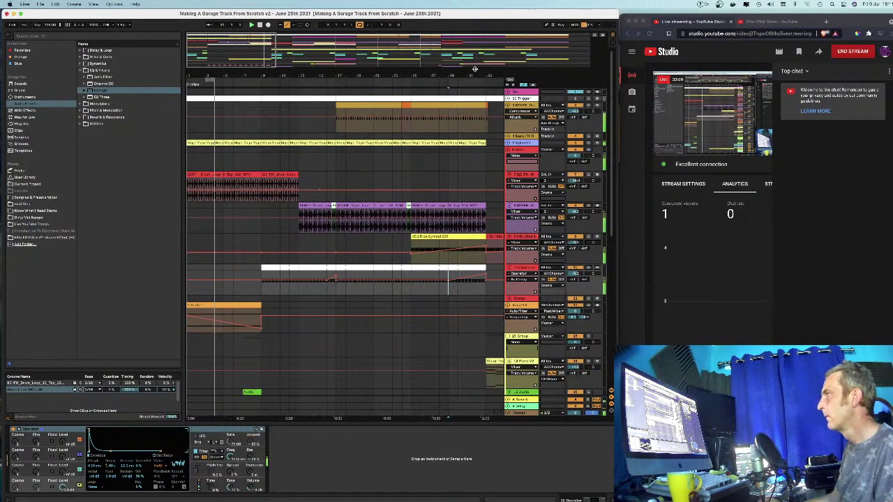
Step: Reshape the Operator track's last decay automation rise to peak earlier and fall back before bar 33, and audition the transition
{"action": "left_click_drag", "start_coordinate": [475, 74], "coordinate": [398, 101]}
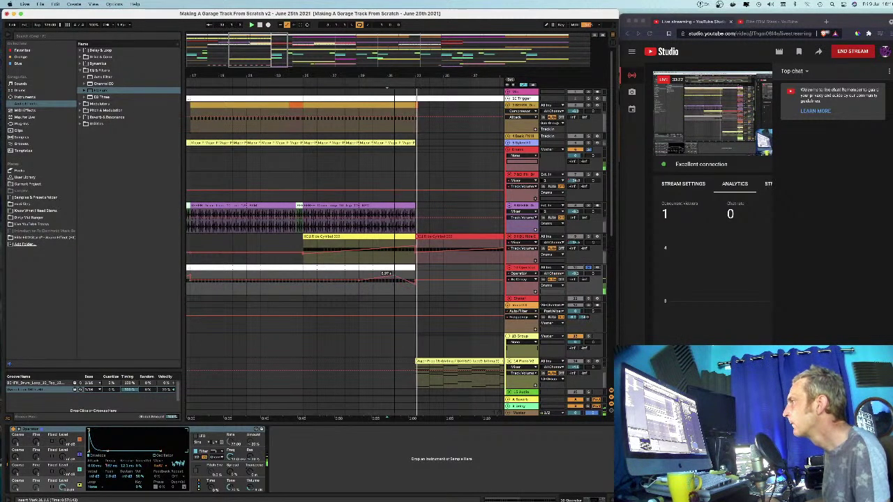
{"action": "key", "text": "space"}
{"action": "key", "text": "space"}
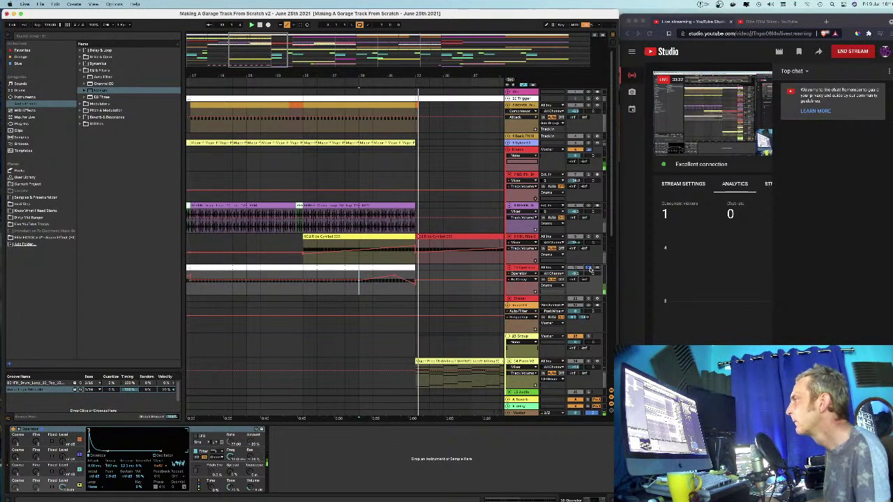
{"action": "left_click", "coordinate": [391, 293]}
{"action": "key", "text": "space"}
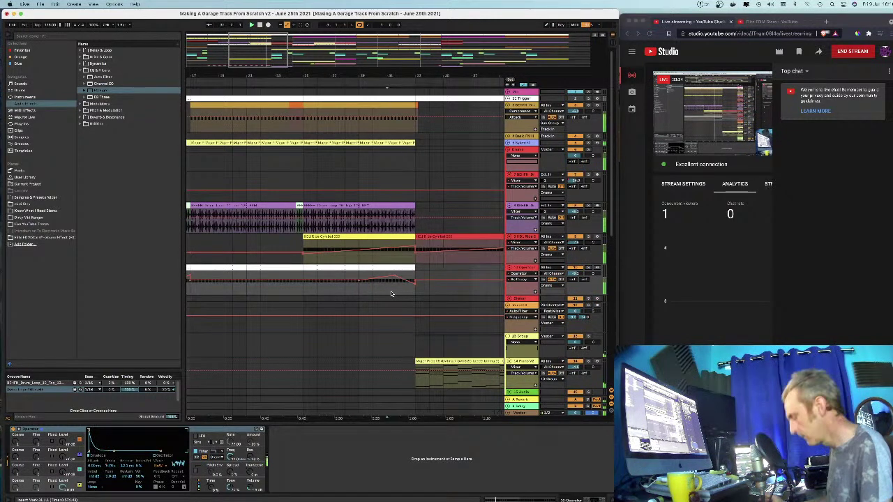
{"action": "key", "text": "space"}
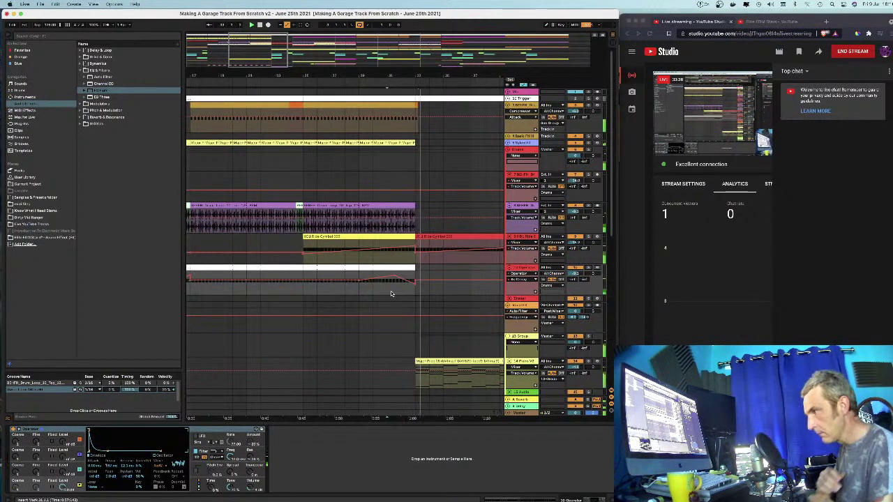
{"action": "key", "text": "space"}
{"action": "left_click_drag", "start_coordinate": [377, 74], "coordinate": [271, 73]}
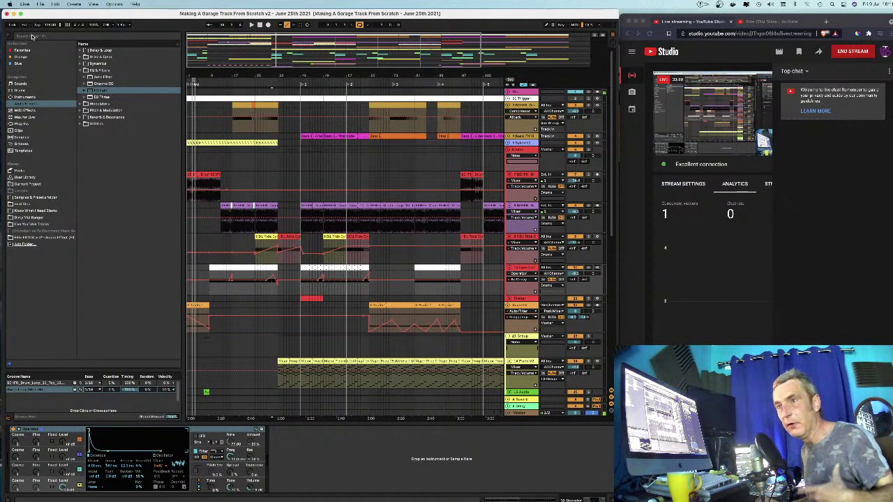
{"action": "key", "text": "plus"}
{"action": "key", "text": "plus"}
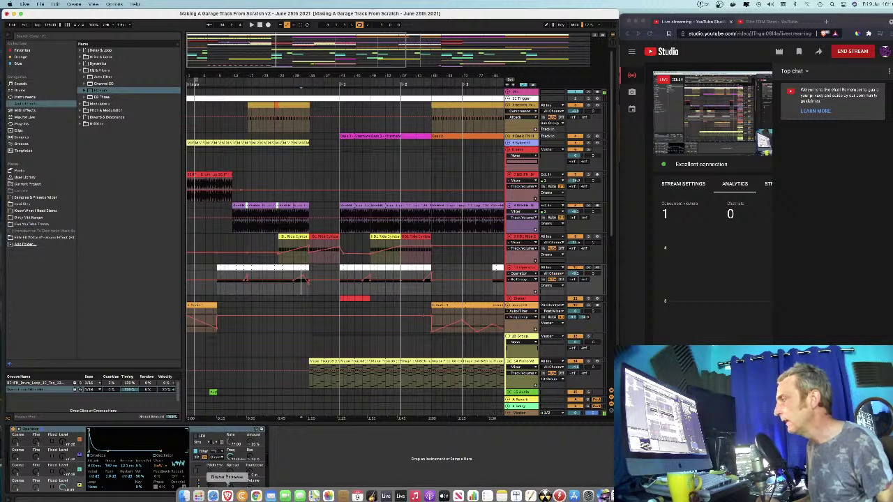
Step: Switch to the browser window with YouTube Studio and widen it to examine the live stream's analytics
{"action": "left_click", "coordinate": [227, 496]}
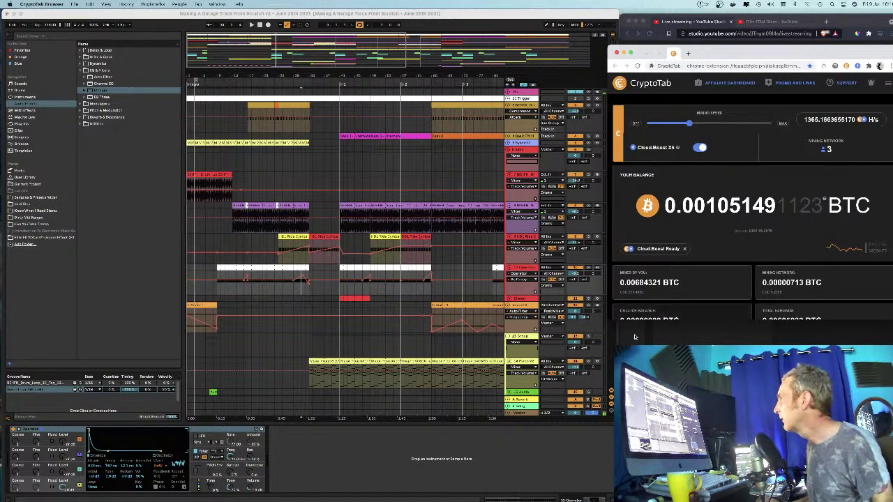
{"action": "left_click", "coordinate": [531, 475]}
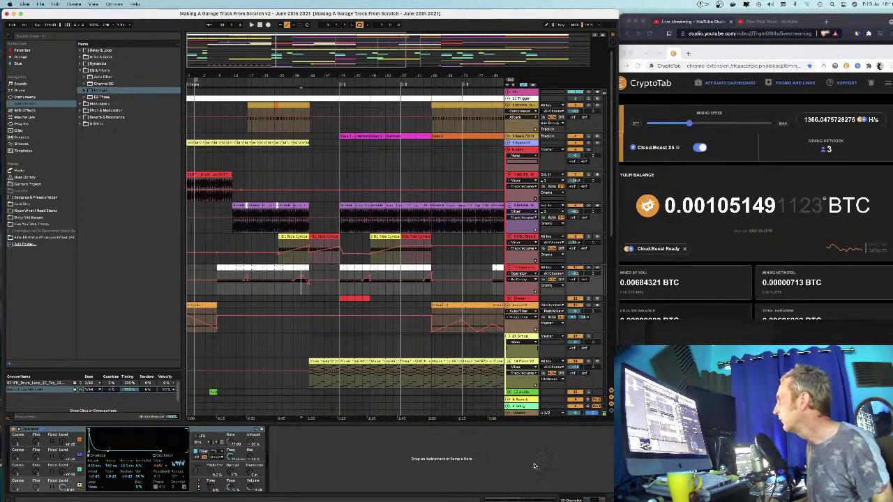
{"action": "left_click", "coordinate": [723, 21]}
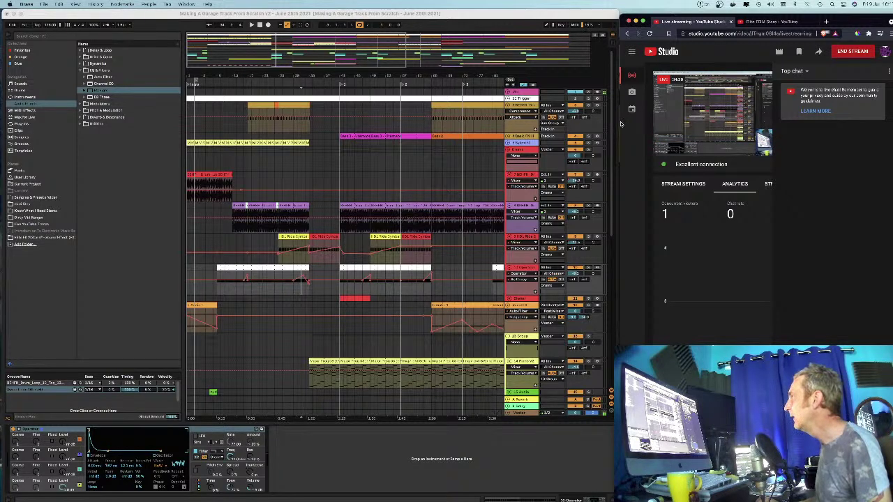
{"action": "left_click_drag", "start_coordinate": [619, 123], "coordinate": [188, 130]}
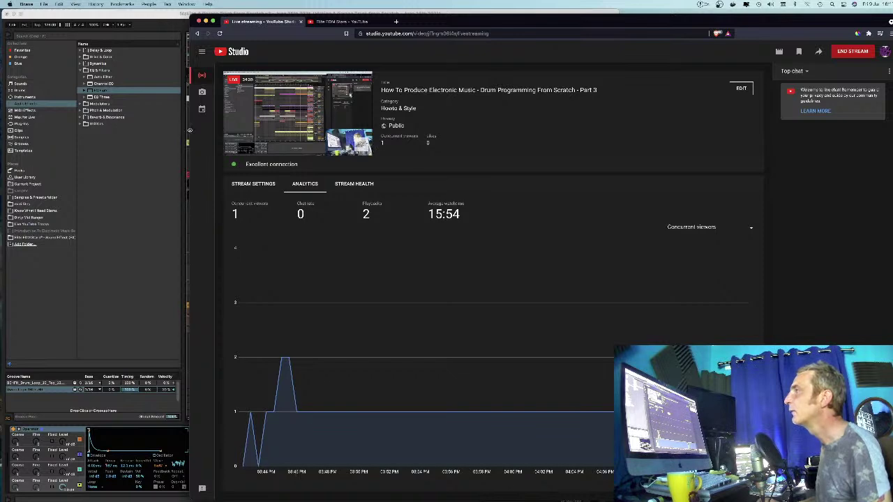
Step: Narrow the YouTube Studio browser window and widen the Ableton Live window to meet its edge
{"action": "left_click_drag", "start_coordinate": [190, 130], "coordinate": [643, 170]}
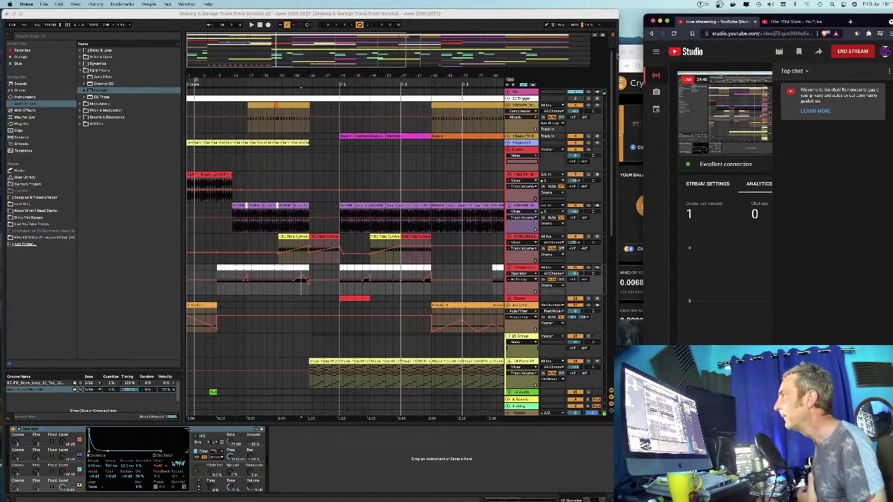
{"action": "left_click", "coordinate": [608, 14]}
{"action": "left_click_drag", "start_coordinate": [634, 11], "coordinate": [680, 11]}
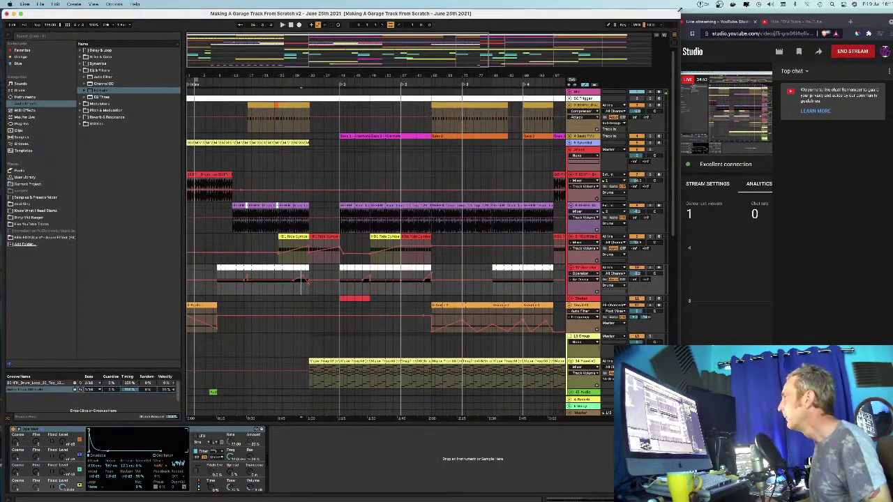
Step: Switch to OBS, shrink the webcam overlay in the scene, and return to the Ableton Live arrangement
{"action": "left_click", "coordinate": [574, 496]}
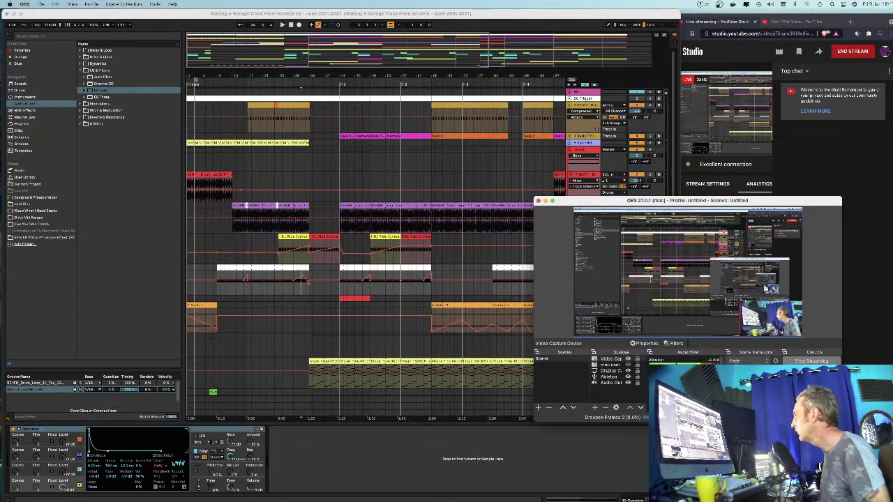
{"action": "left_click", "coordinate": [545, 201]}
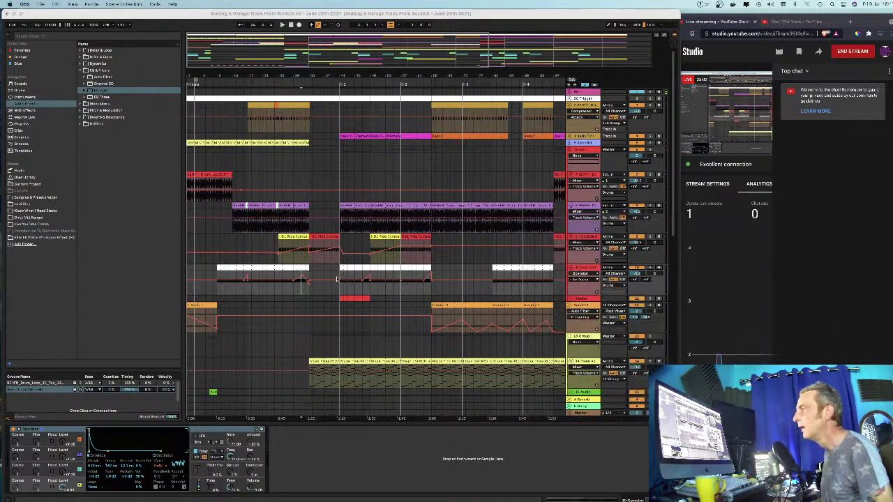
{"action": "left_click", "coordinate": [276, 252]}
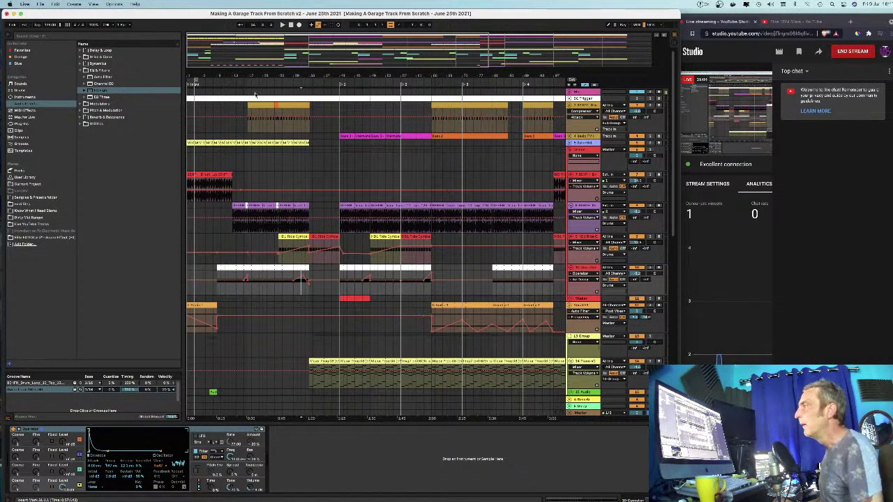
Step: Hide the device chain and fold the 28 Audio, 27 Audio and 26 vocal tracks in the arrangement
{"action": "left_click_drag", "start_coordinate": [191, 76], "coordinate": [192, 55]}
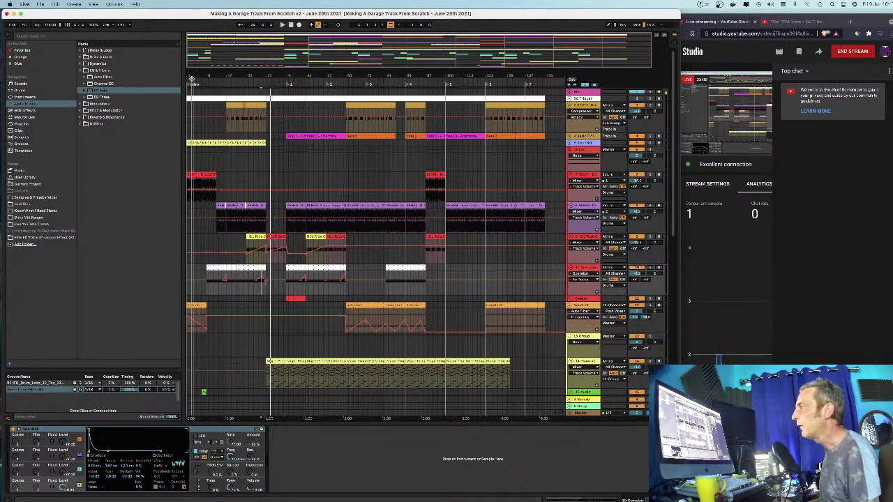
{"action": "left_click", "coordinate": [674, 500]}
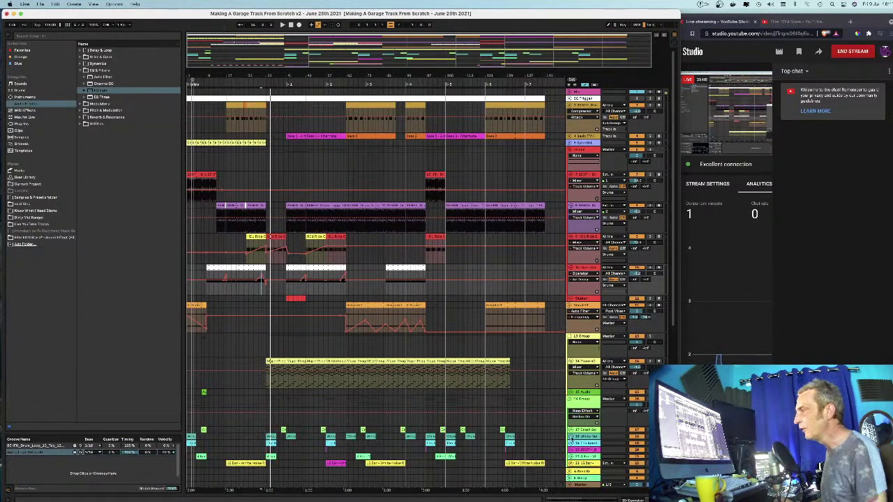
{"action": "left_click", "coordinate": [355, 365]}
{"action": "scroll", "coordinate": [356, 366], "scroll_direction": "down", "scroll_amount": 8}
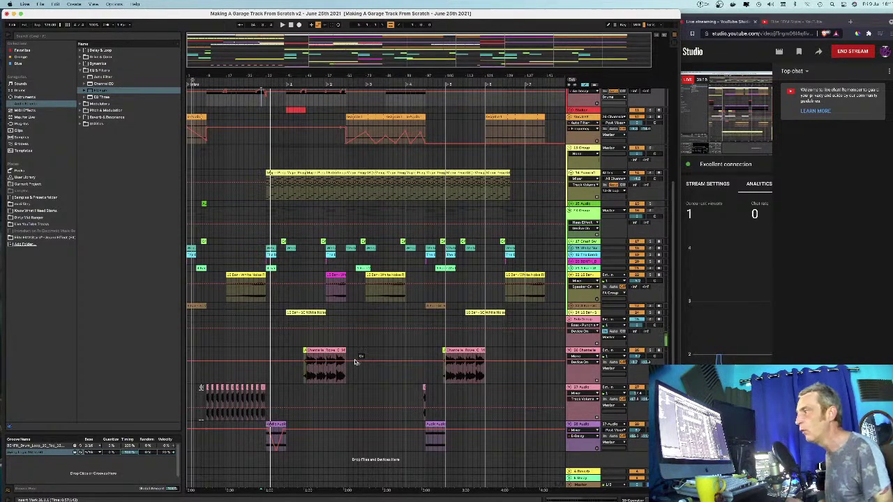
{"action": "left_click", "coordinate": [568, 424]}
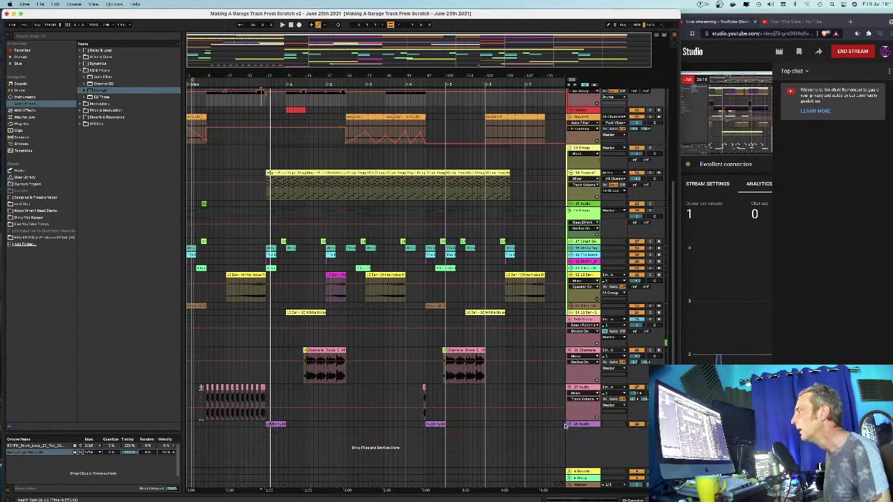
{"action": "left_click", "coordinate": [568, 389]}
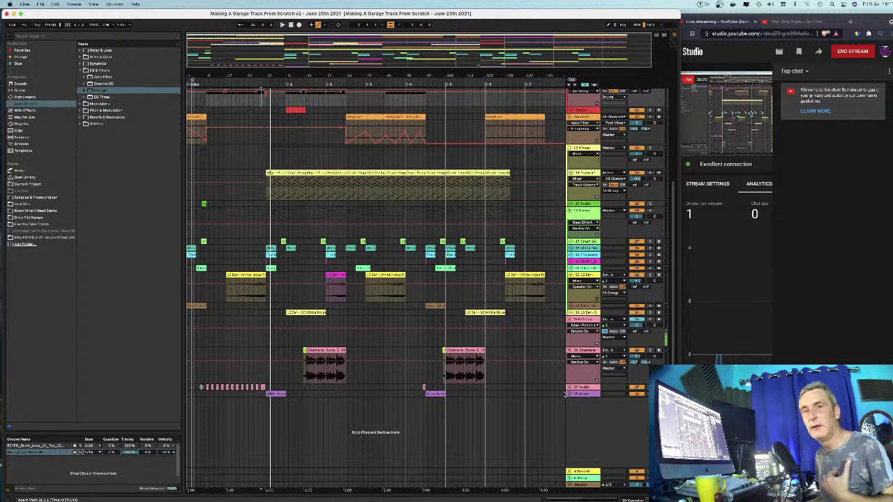
{"action": "left_click", "coordinate": [569, 351]}
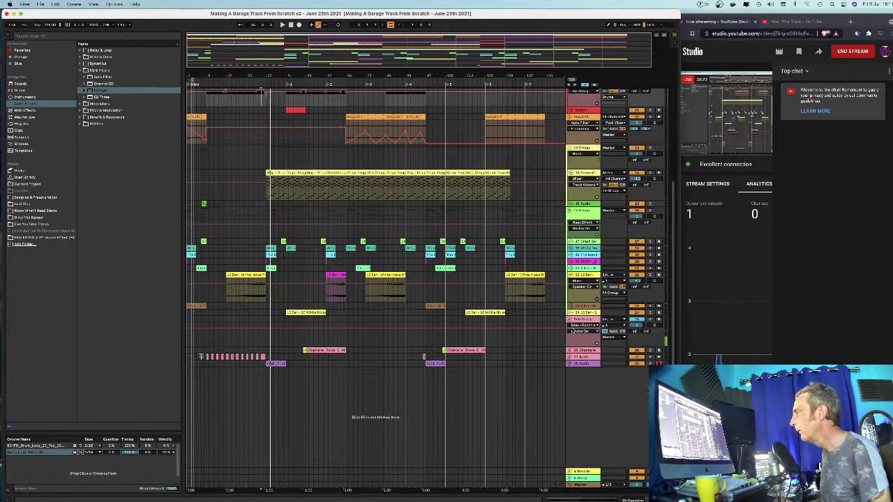
Step: Fold the Sub Group, the 16-bar white noise riser track, the FX Group and the 14 Piano track
{"action": "left_click", "coordinate": [568, 321]}
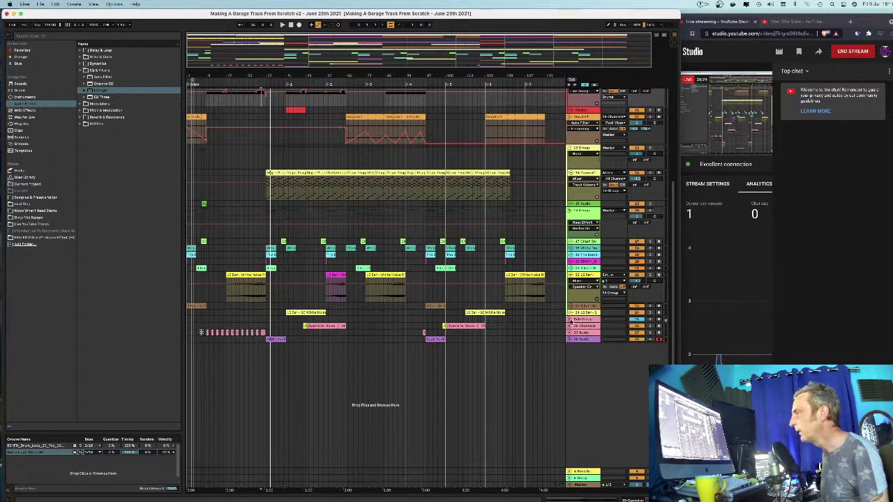
{"action": "left_click", "coordinate": [571, 274]}
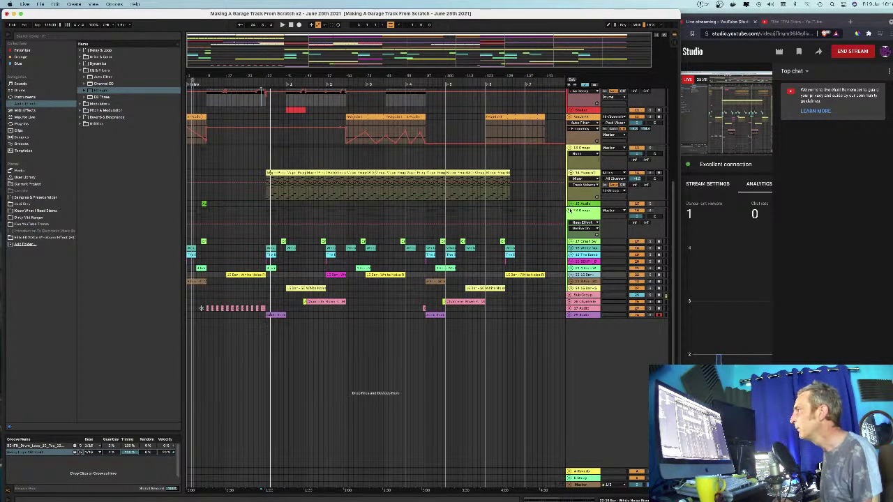
{"action": "left_click", "coordinate": [569, 209]}
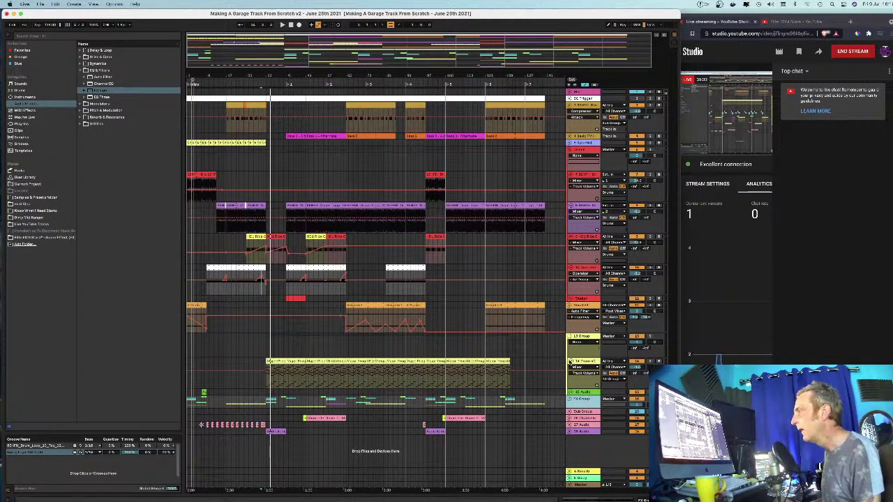
{"action": "left_click", "coordinate": [569, 361]}
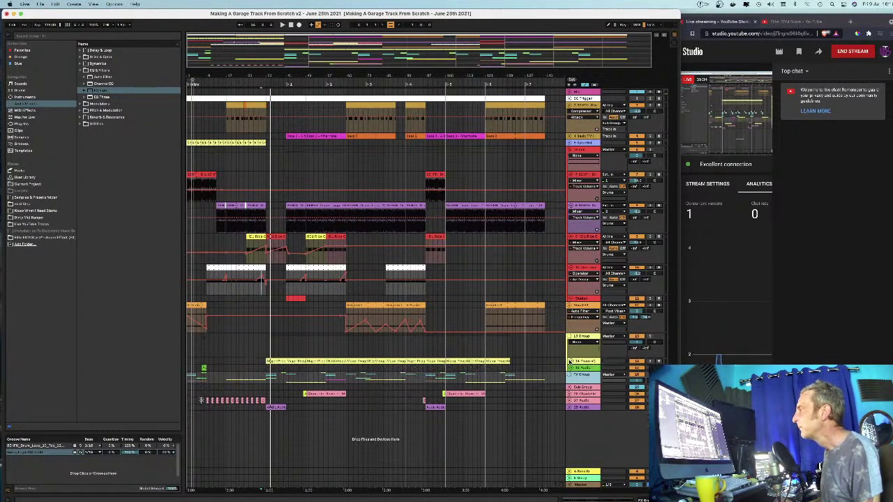
Step: Set the loop region to the first four bars of the intro and select that time range
{"action": "mouse_move", "coordinate": [188, 73]}
{"action": "left_mouse_down"}
{"action": "mouse_move", "coordinate": [196, 79]}
{"action": "mouse_move", "coordinate": [179, 80]}
{"action": "left_mouse_up"}
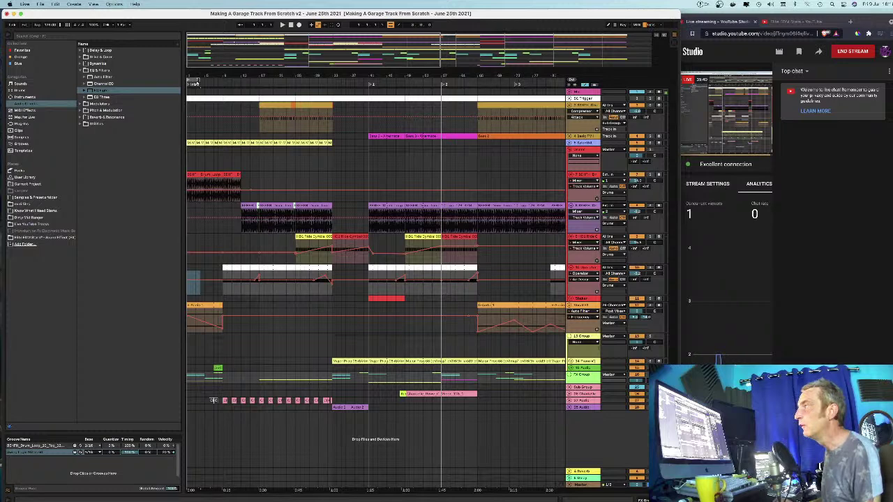
{"action": "left_click", "coordinate": [204, 82]}
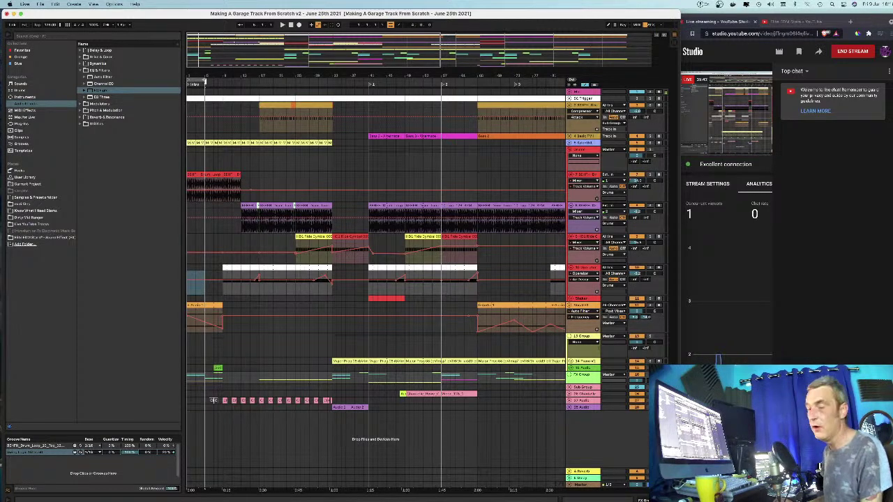
{"action": "left_click", "coordinate": [327, 250]}
{"action": "scroll", "coordinate": [327, 250], "scroll_direction": "right", "scroll_amount": 1}
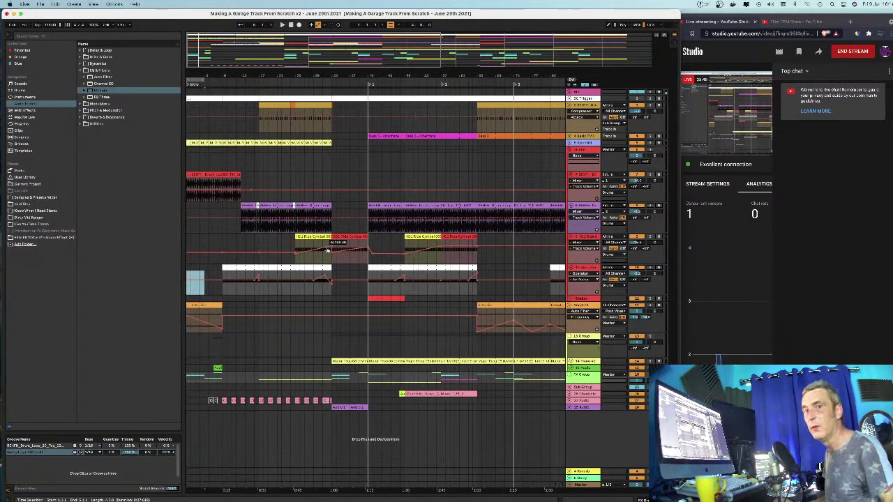
{"action": "left_click_drag", "start_coordinate": [451, 78], "coordinate": [399, 74]}
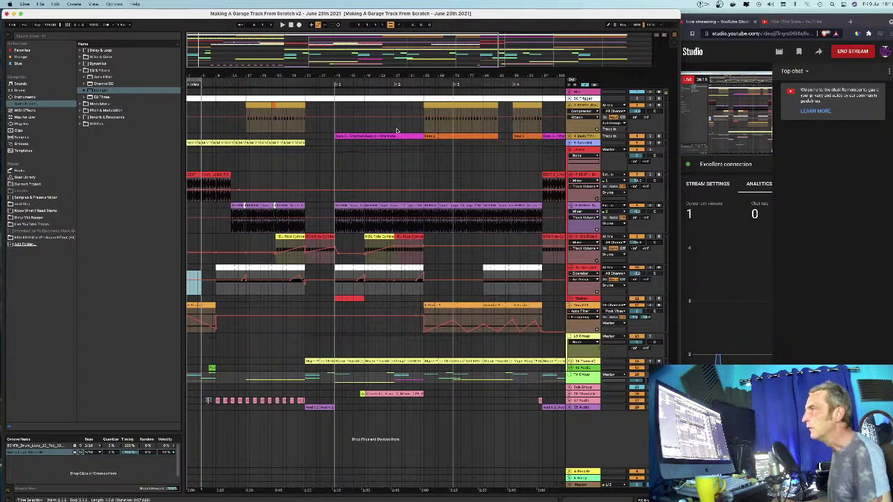
{"action": "left_click_drag", "start_coordinate": [189, 76], "coordinate": [187, 73]}
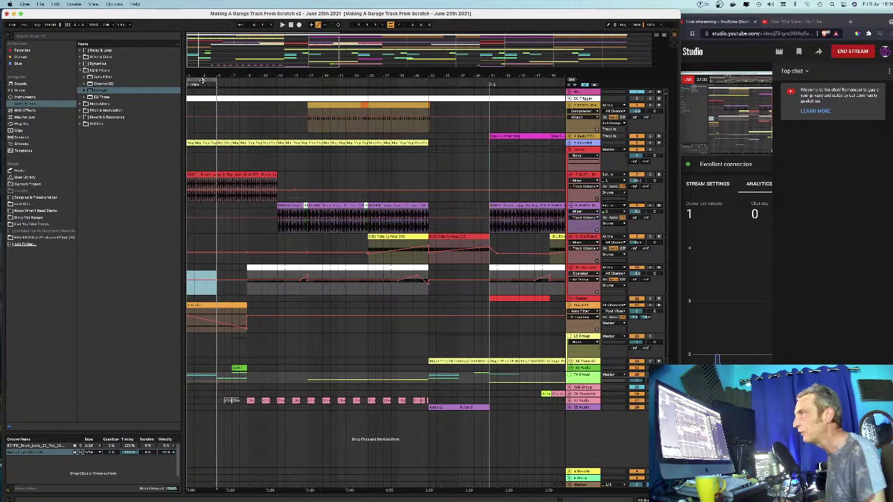
{"action": "left_click", "coordinate": [196, 82]}
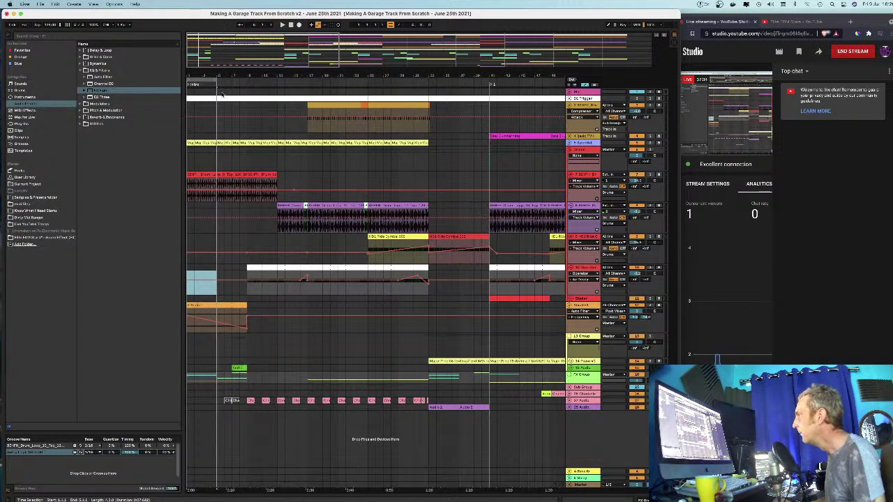
{"action": "scroll", "coordinate": [303, 185], "scroll_direction": "right", "scroll_amount": 1}
{"action": "left_click_drag", "start_coordinate": [276, 75], "coordinate": [276, 39]}
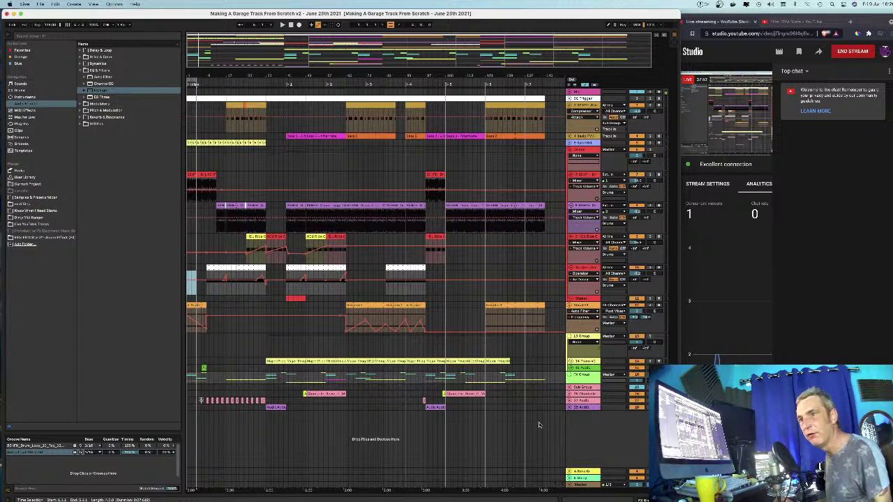
{"action": "left_click", "coordinate": [432, 407]}
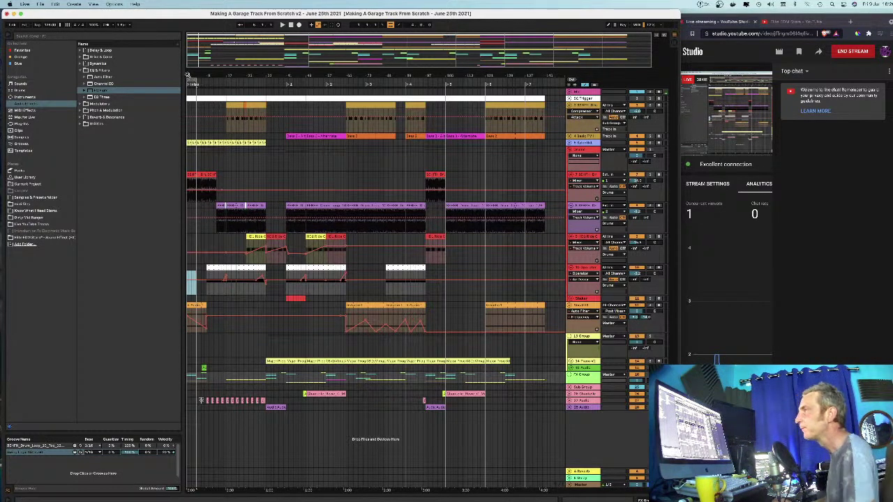
Step: Fold the two drum loop tracks, the ride cymbal, Operator and Vocal FX tracks, and the 13 Group
{"action": "left_click_drag", "start_coordinate": [198, 78], "coordinate": [199, 89]}
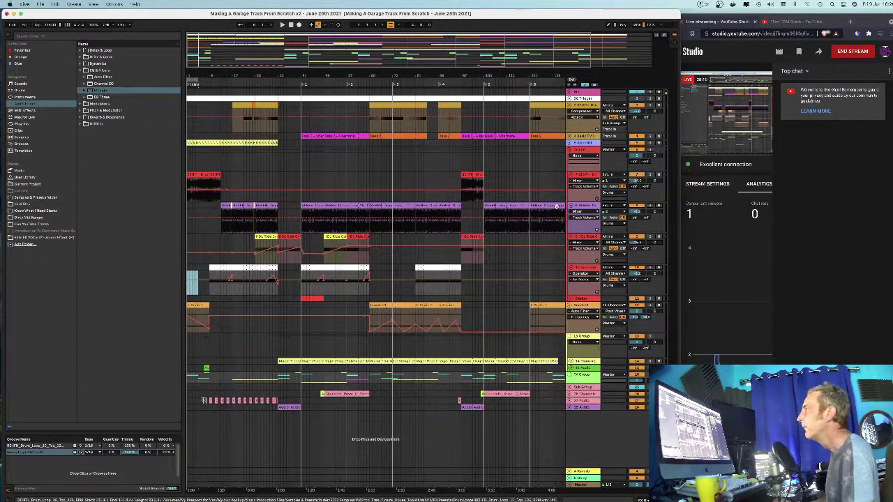
{"action": "left_click", "coordinate": [571, 206]}
{"action": "left_click", "coordinate": [570, 174]}
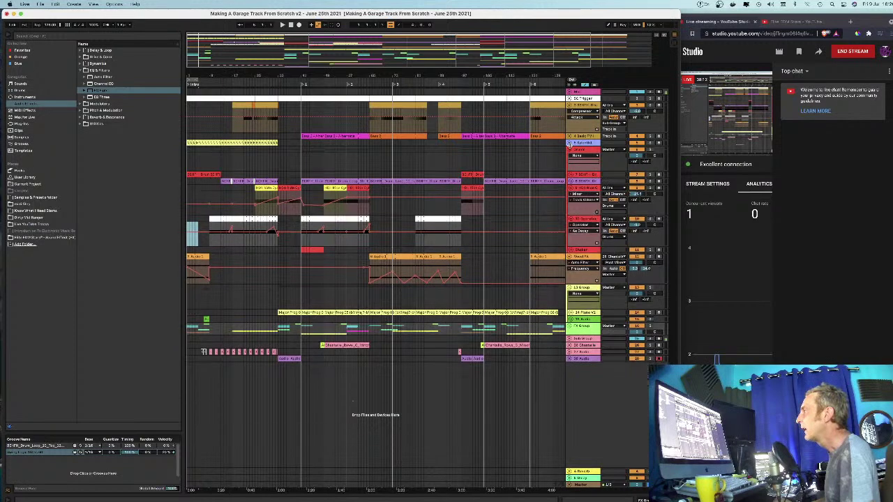
{"action": "left_click", "coordinate": [571, 189]}
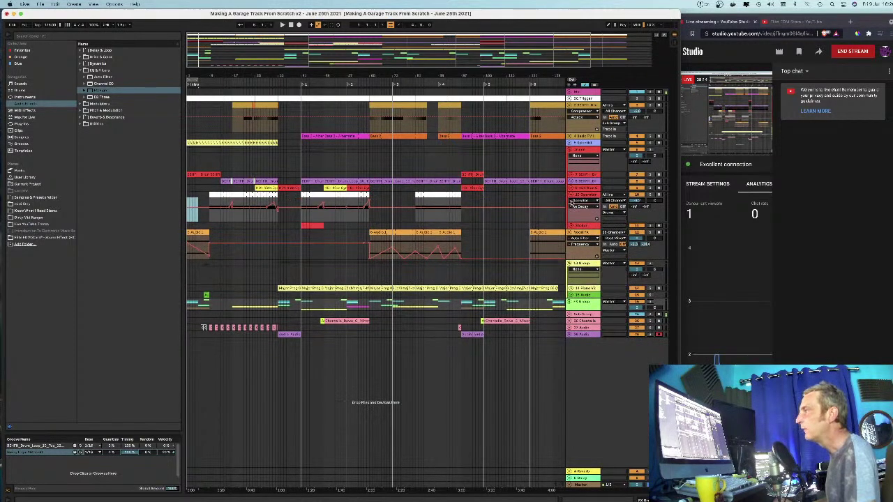
{"action": "left_click", "coordinate": [571, 195]}
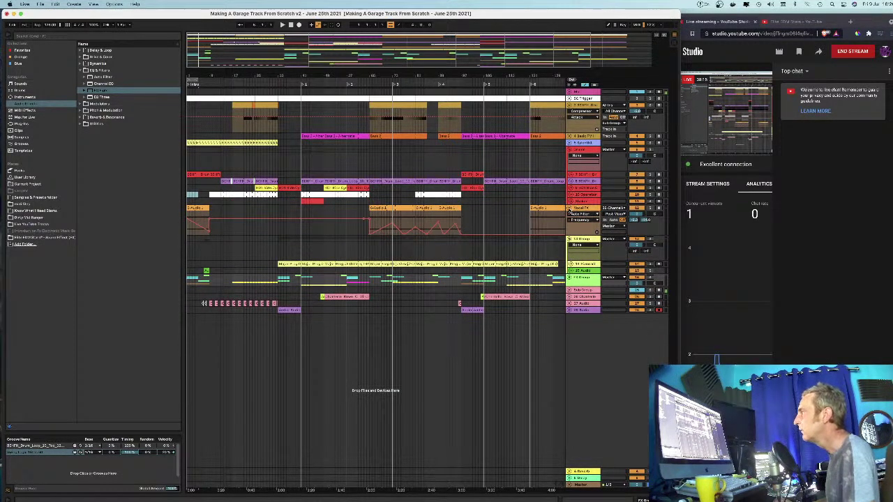
{"action": "left_click", "coordinate": [570, 208]}
{"action": "left_click", "coordinate": [570, 215]}
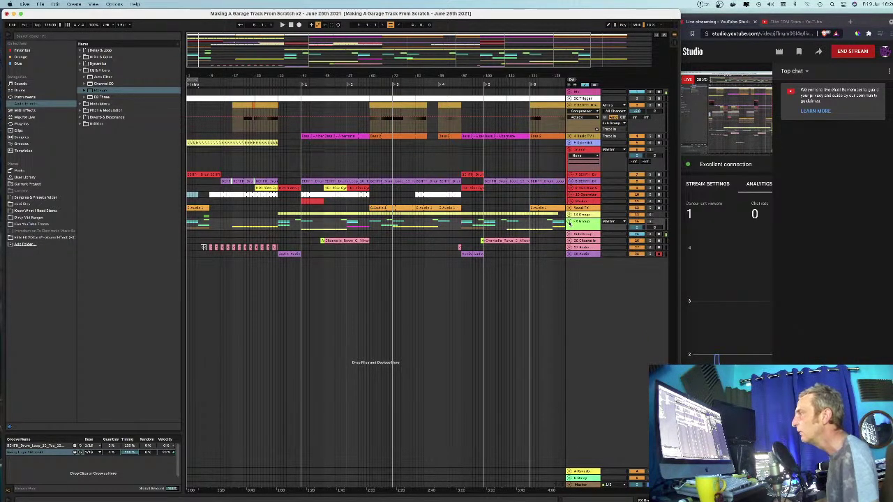
Step: Unfold the green group track and examine how the drum, bass and effect clips are arranged across the song's sections
{"action": "left_click", "coordinate": [570, 222]}
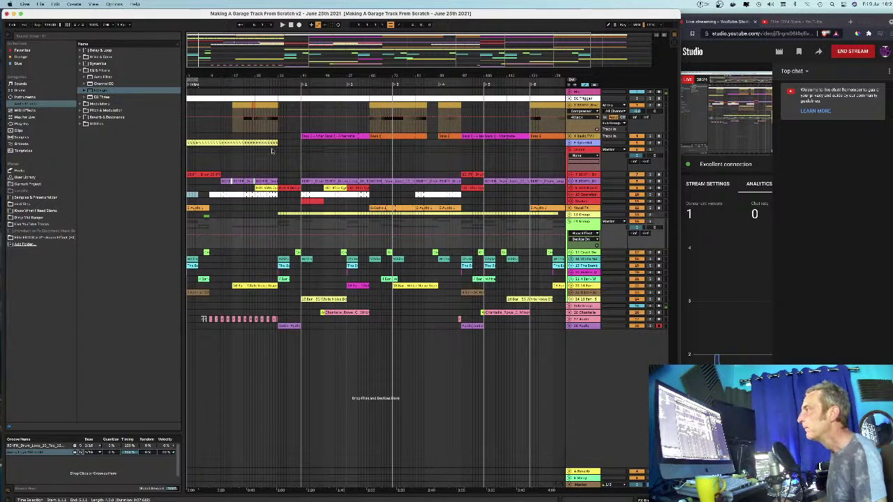
{"action": "left_click_drag", "start_coordinate": [198, 75], "coordinate": [198, 68]}
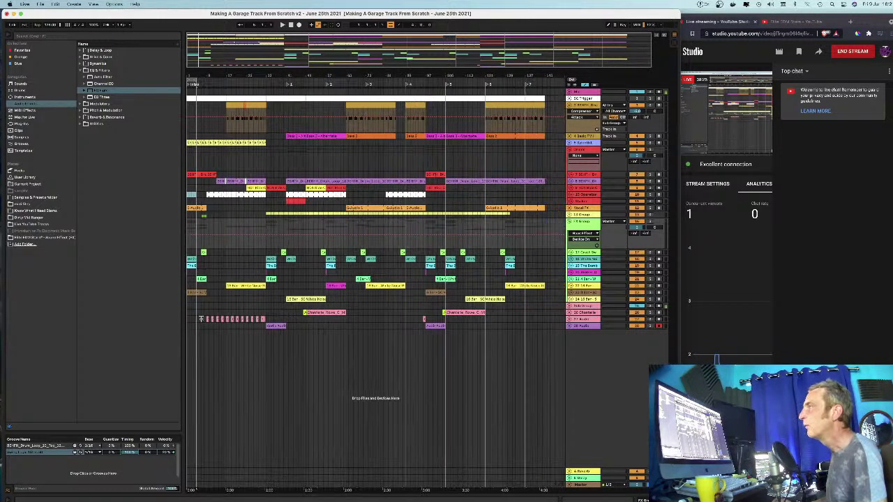
{"action": "left_click_drag", "start_coordinate": [370, 76], "coordinate": [369, 87]}
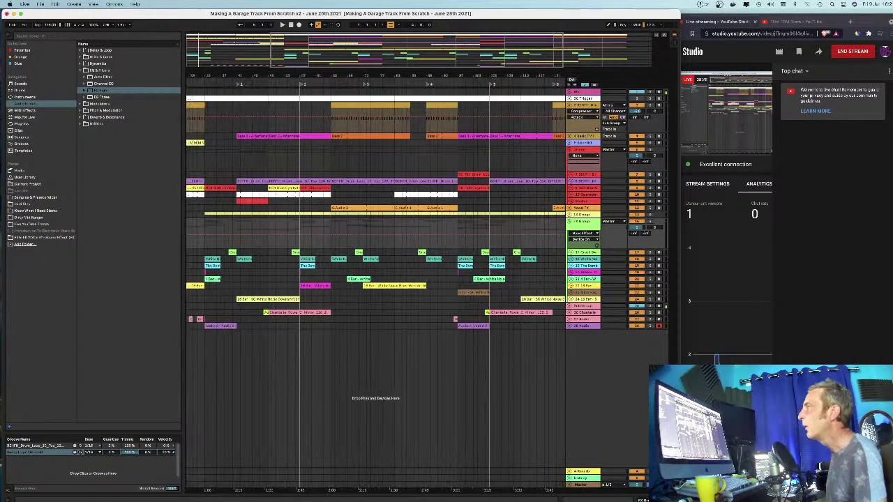
{"action": "left_click_drag", "start_coordinate": [203, 74], "coordinate": [282, 95]}
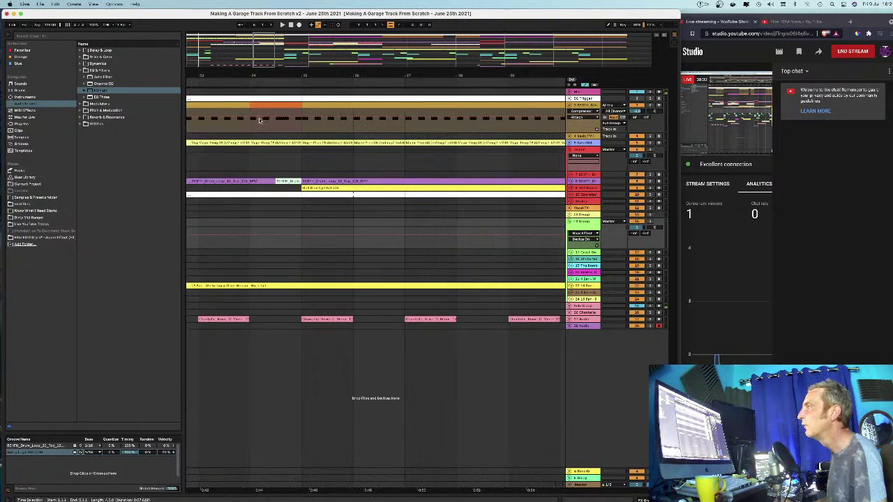
{"action": "left_click_drag", "start_coordinate": [377, 72], "coordinate": [377, 42]}
{"action": "left_click_drag", "start_coordinate": [418, 72], "coordinate": [297, 45]}
{"action": "left_click_drag", "start_coordinate": [466, 74], "coordinate": [392, 42]}
{"action": "left_click_drag", "start_coordinate": [434, 74], "coordinate": [340, 67]}
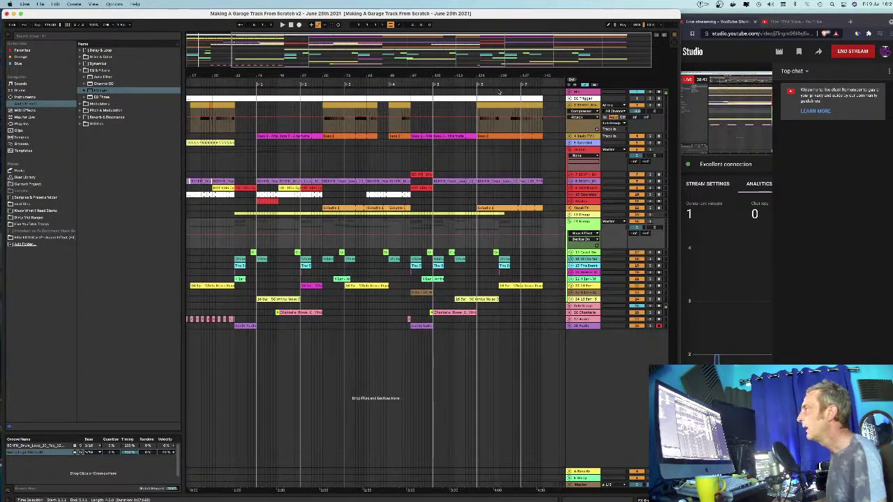
{"action": "left_click_drag", "start_coordinate": [344, 74], "coordinate": [348, 118]}
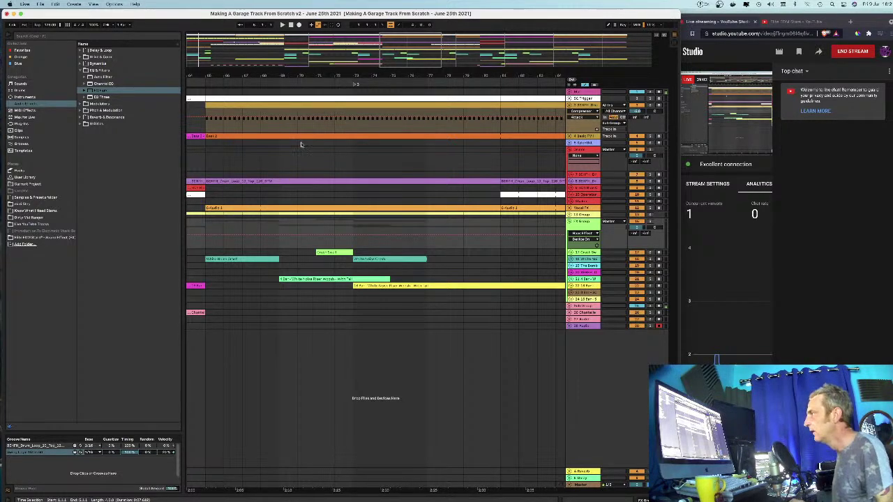
{"action": "left_click_drag", "start_coordinate": [318, 75], "coordinate": [338, 75]}
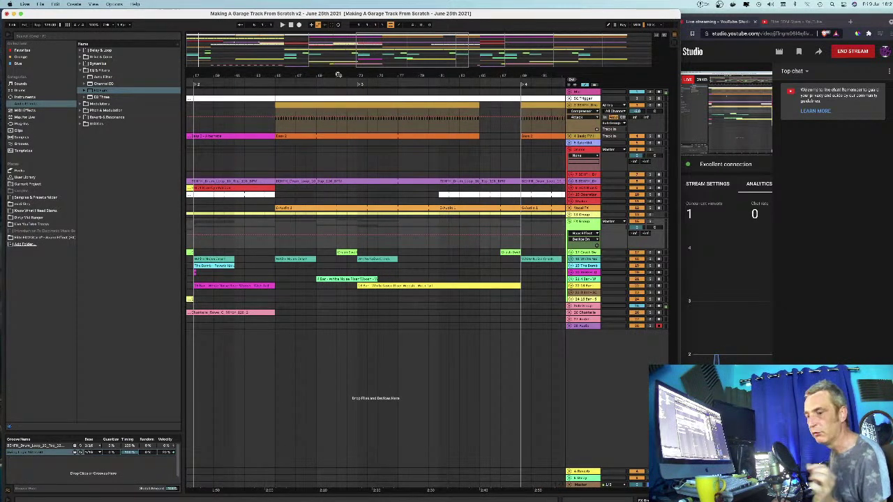
{"action": "left_click", "coordinate": [304, 164]}
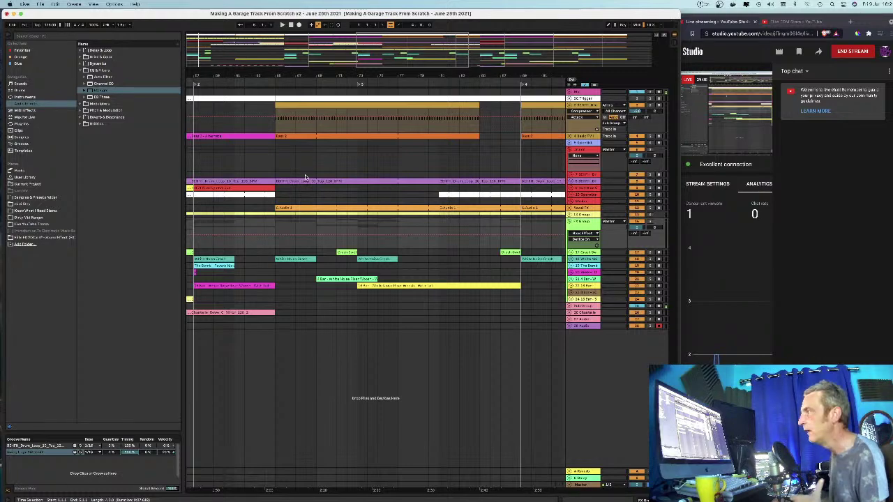
{"action": "left_click", "coordinate": [294, 180]}
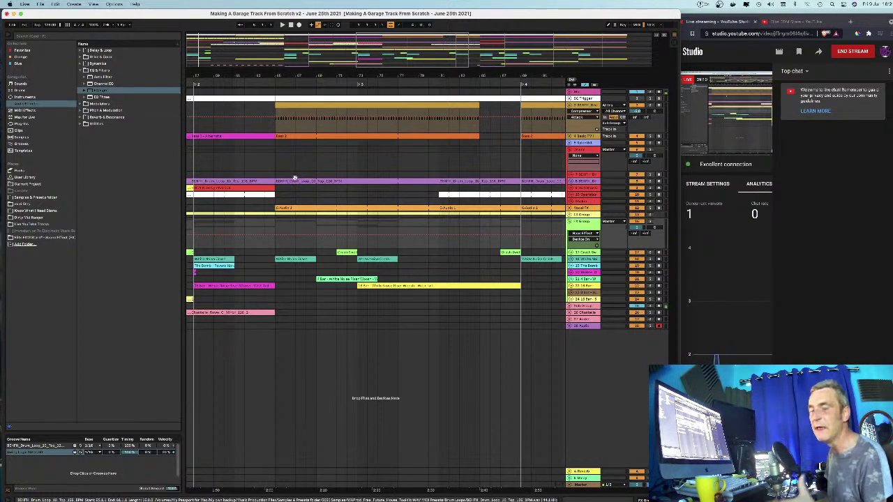
Step: Play the section leading into bar 65, split bar 65 of the kick track into its own one-bar clip, and open its notes
{"action": "left_click_drag", "start_coordinate": [356, 76], "coordinate": [357, 28]}
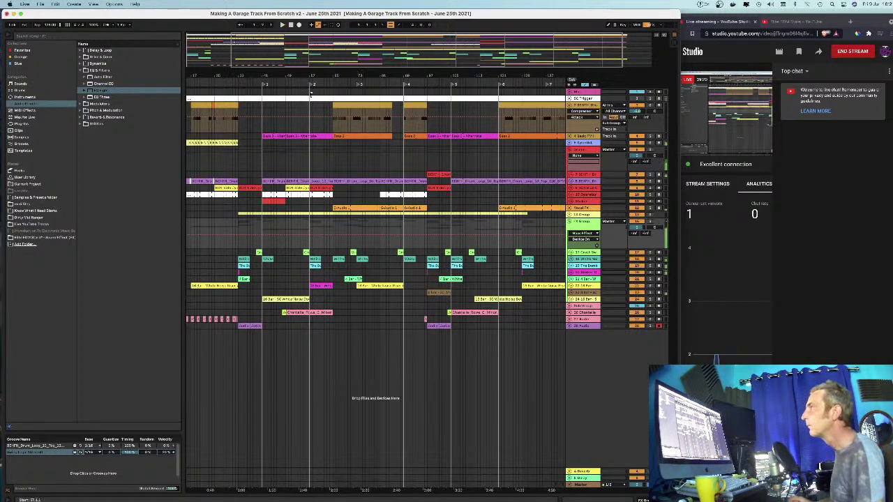
{"action": "left_click_drag", "start_coordinate": [335, 75], "coordinate": [310, 75]}
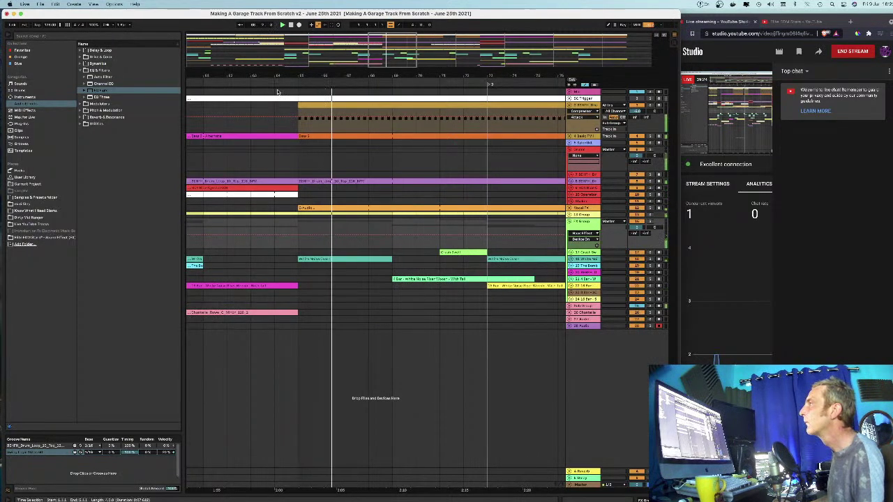
{"action": "left_click_drag", "start_coordinate": [297, 77], "coordinate": [315, 92]}
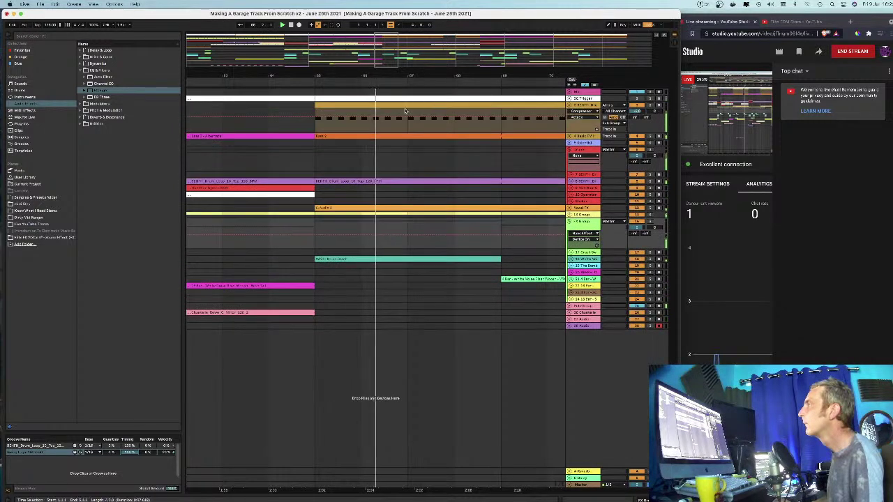
{"action": "left_click", "coordinate": [325, 109]}
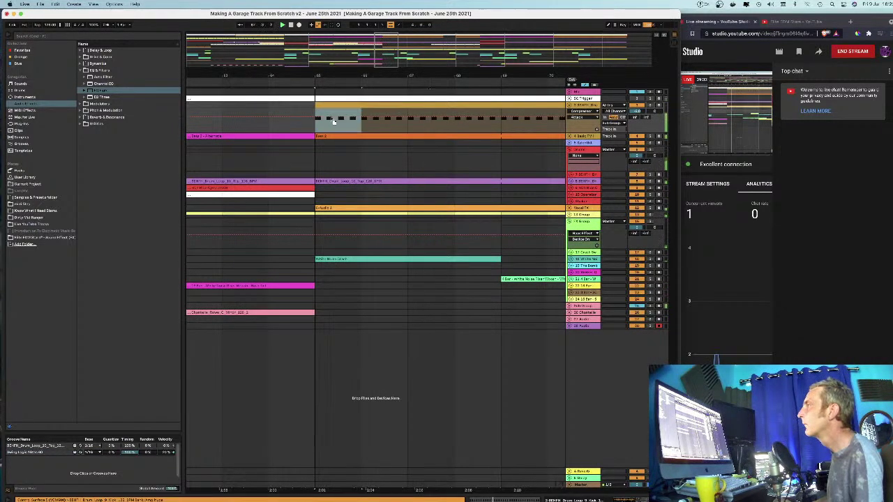
{"action": "double_click", "coordinate": [335, 105]}
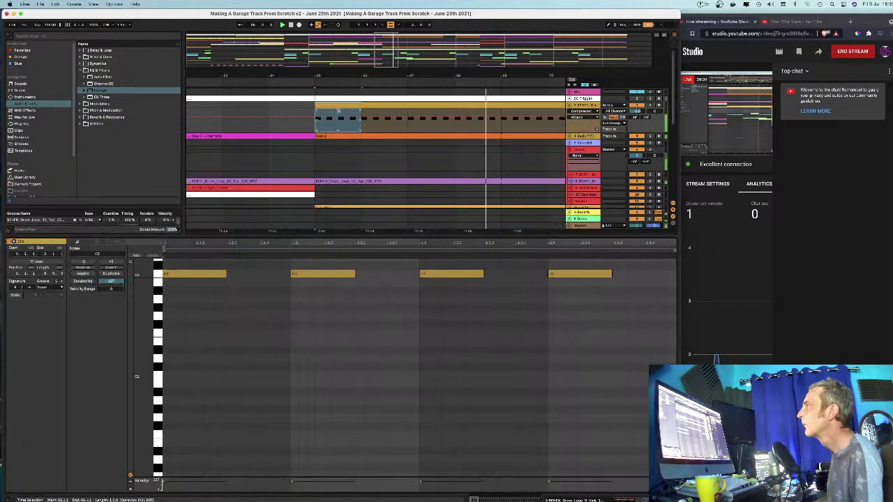
Step: Place kick notes both at the start of bar 65 and half a beat later by shifting and duplicating the first note
{"action": "left_click_drag", "start_coordinate": [196, 280], "coordinate": [263, 279]}
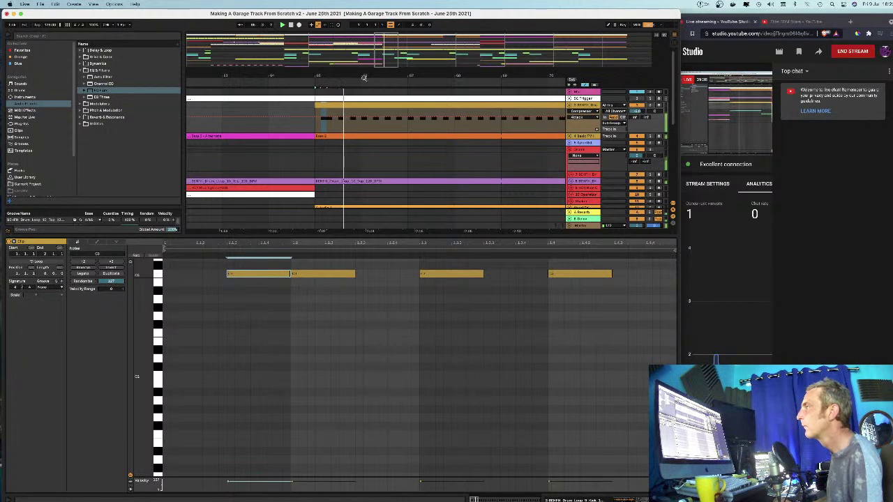
{"action": "left_click", "coordinate": [311, 85]}
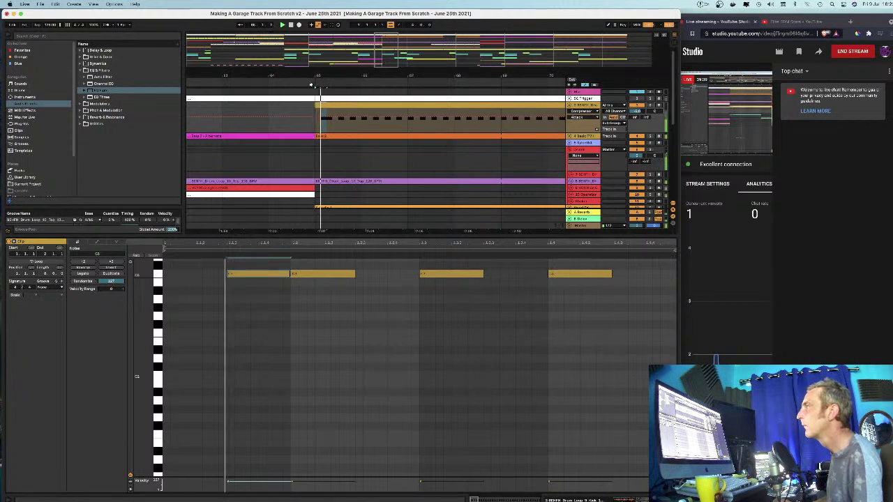
{"action": "left_click", "coordinate": [258, 276]}
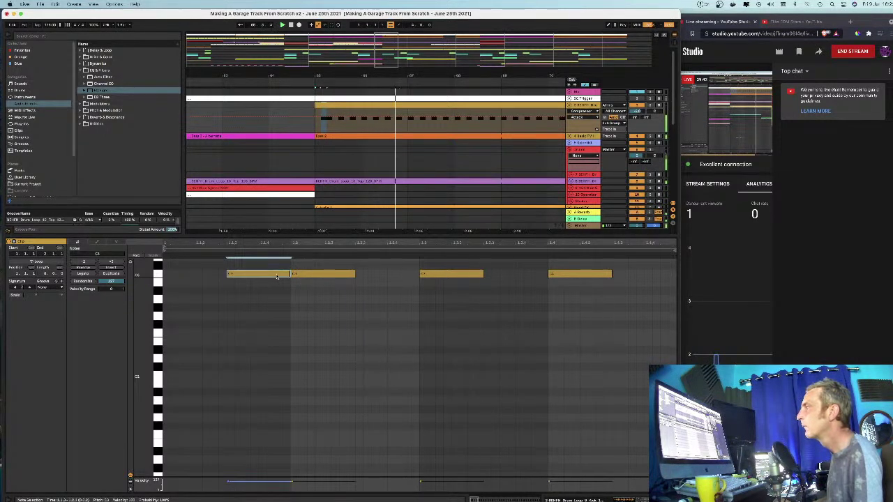
{"action": "left_click_drag", "start_coordinate": [277, 277], "coordinate": [227, 277]}
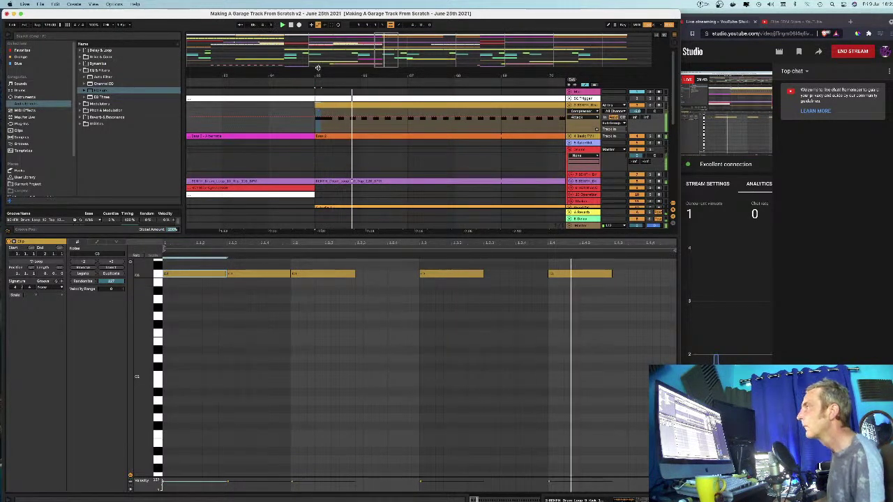
Step: Audition the edited kick pattern at bar 65 and color its one-bar clip green
{"action": "left_click_drag", "start_coordinate": [317, 68], "coordinate": [318, 72]}
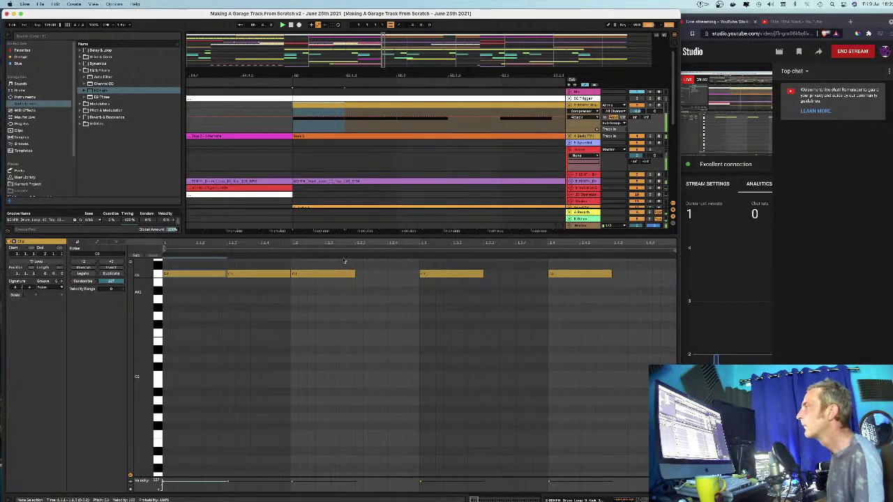
{"action": "left_click_drag", "start_coordinate": [288, 76], "coordinate": [302, 103]}
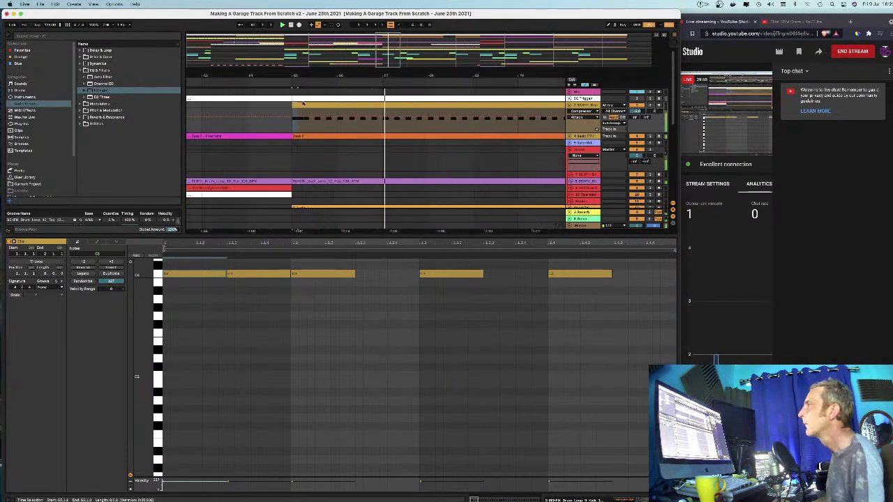
{"action": "right_click", "coordinate": [311, 106]}
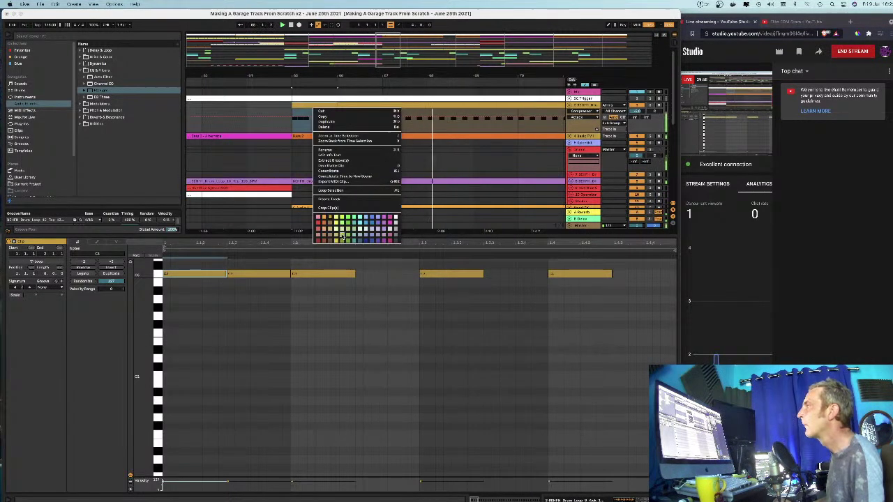
{"action": "left_click", "coordinate": [342, 235]}
Step: Split bar 72 of the kick track into a separate one-bar clip and open its notes
{"action": "left_click_drag", "start_coordinate": [345, 104], "coordinate": [246, 115]}
{"action": "mouse_move", "coordinate": [345, 112]}
{"action": "left_mouse_down"}
{"action": "mouse_move", "coordinate": [336, 109]}
{"action": "mouse_move", "coordinate": [340, 101]}
{"action": "left_mouse_up"}
{"action": "key", "text": "super+e"}
{"action": "key", "text": "minus"}
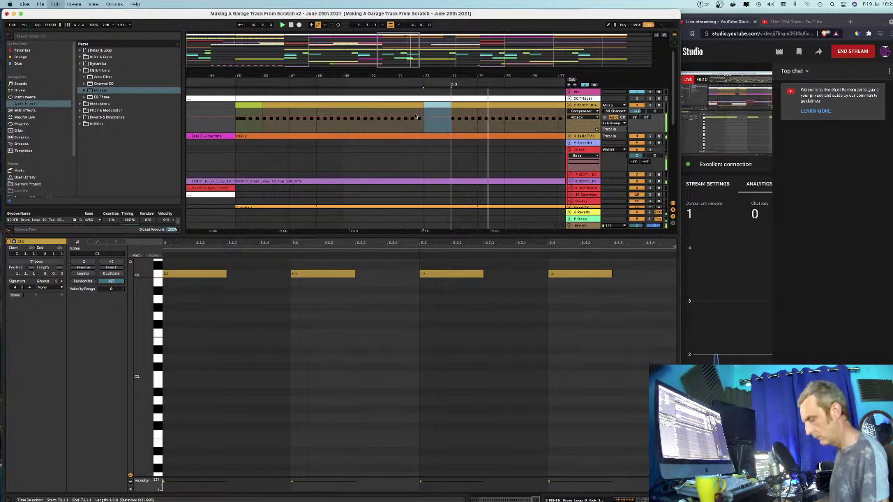
{"action": "key", "text": "super+e"}
{"action": "left_click", "coordinate": [435, 105]}
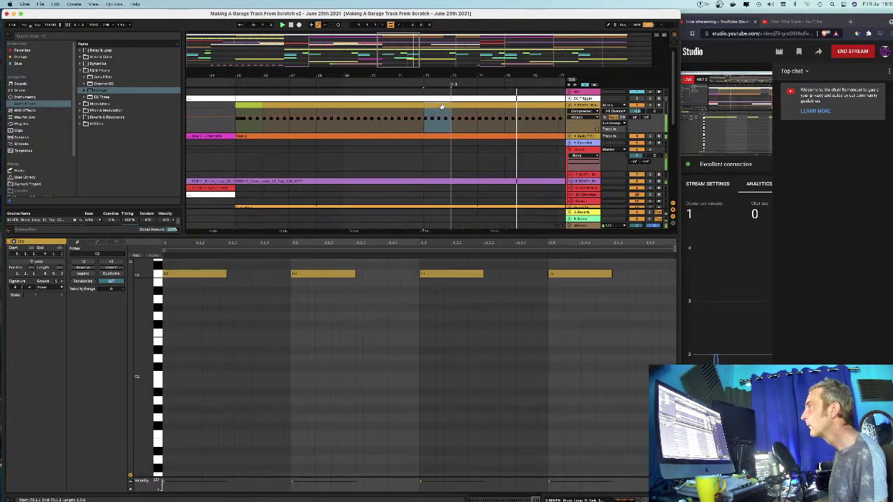
Step: Delete the first two kick notes in bar 72, shift the third half a beat later, and audition the change
{"action": "left_click_drag", "start_coordinate": [384, 299], "coordinate": [213, 274]}
{"action": "key", "text": "Delete"}
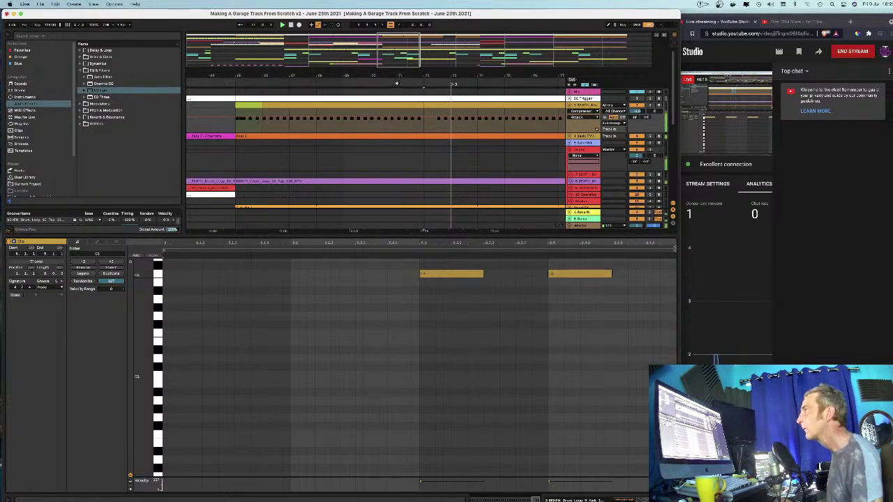
{"action": "left_click_drag", "start_coordinate": [440, 77], "coordinate": [512, 281]}
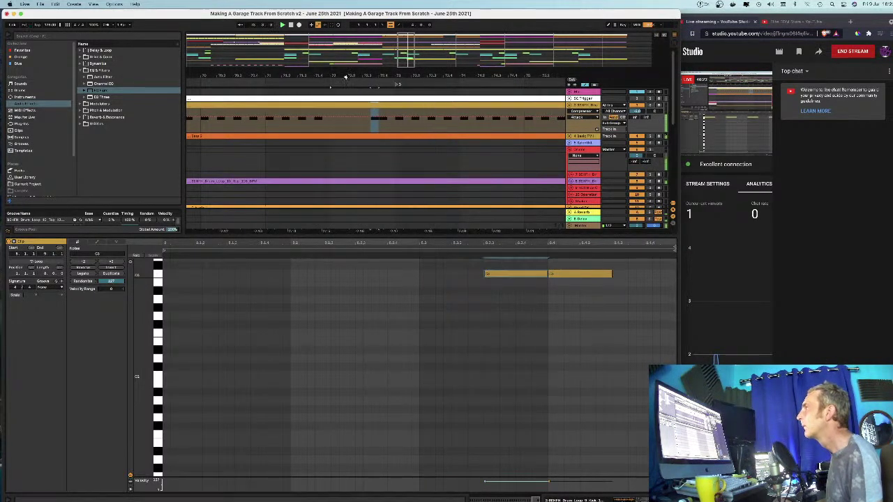
{"action": "left_click_drag", "start_coordinate": [375, 73], "coordinate": [375, 86]}
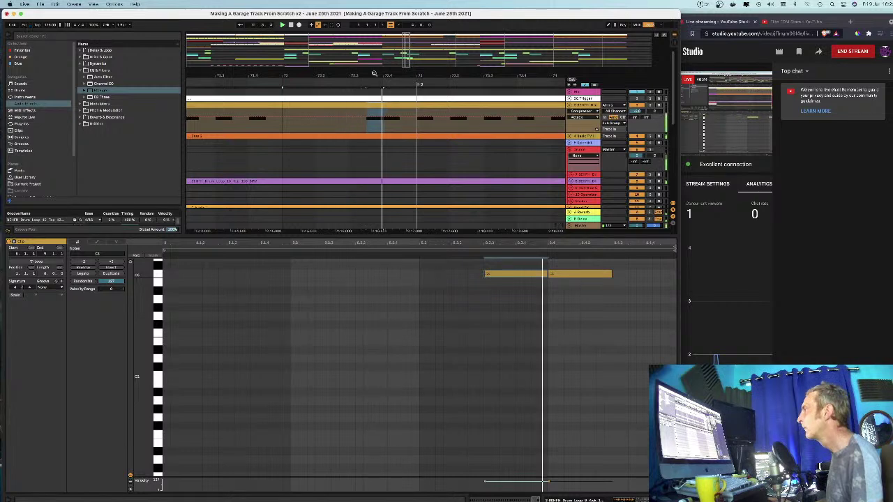
{"action": "left_click_drag", "start_coordinate": [495, 72], "coordinate": [258, 32]}
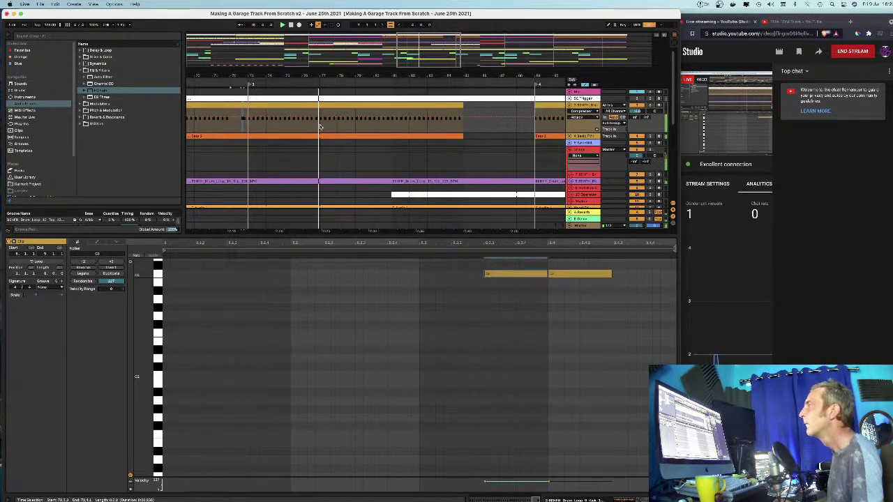
Step: Split bar 80 of the kick track into a separate one-bar clip with its notes open
{"action": "left_click", "coordinate": [393, 127]}
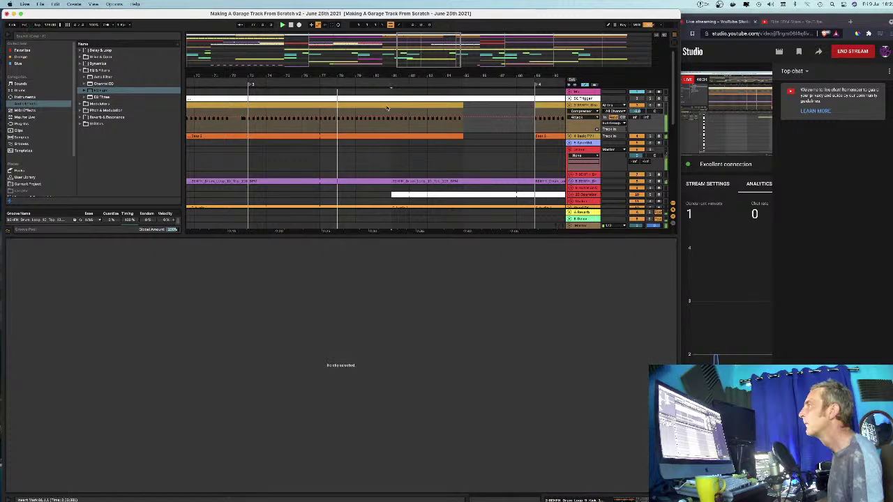
{"action": "left_click", "coordinate": [381, 106]}
{"action": "left_click", "coordinate": [378, 104]}
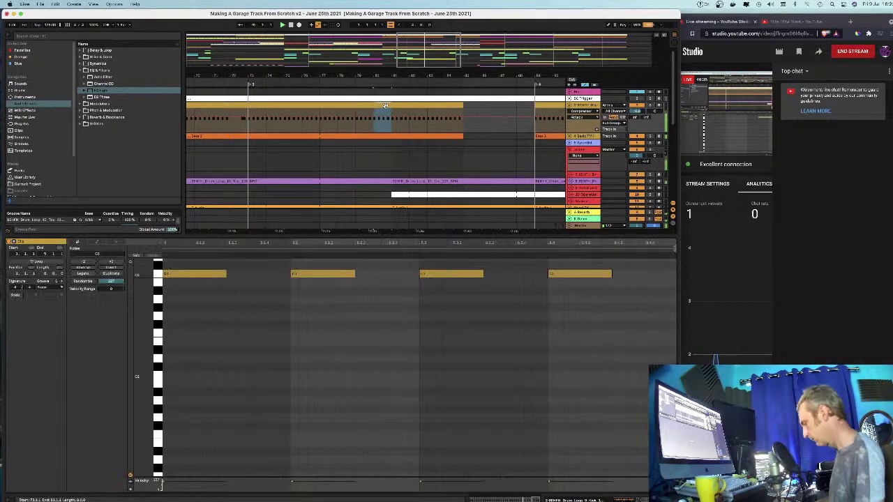
{"action": "key", "text": "super+e"}
Step: Move bar 80's third kick note half a beat later and duplicate the last note into the bar's final half beat
{"action": "left_click_drag", "start_coordinate": [448, 276], "coordinate": [512, 276]}
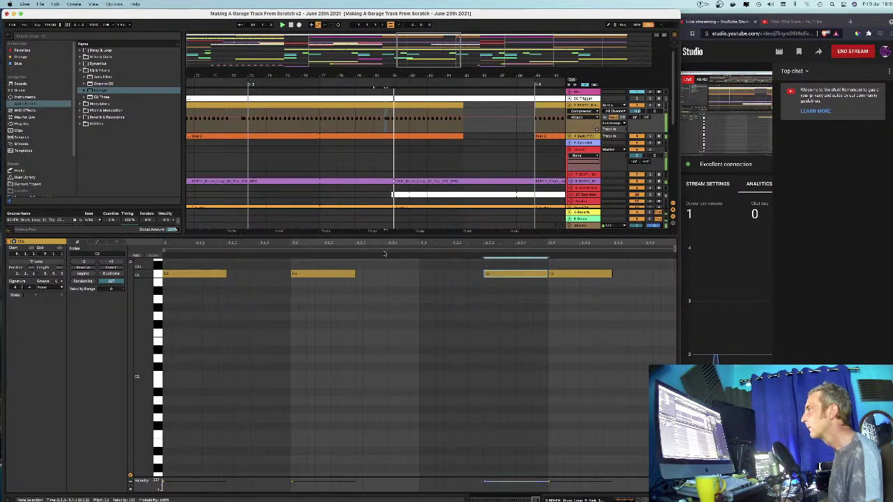
{"action": "left_click_drag", "start_coordinate": [378, 75], "coordinate": [388, 77]}
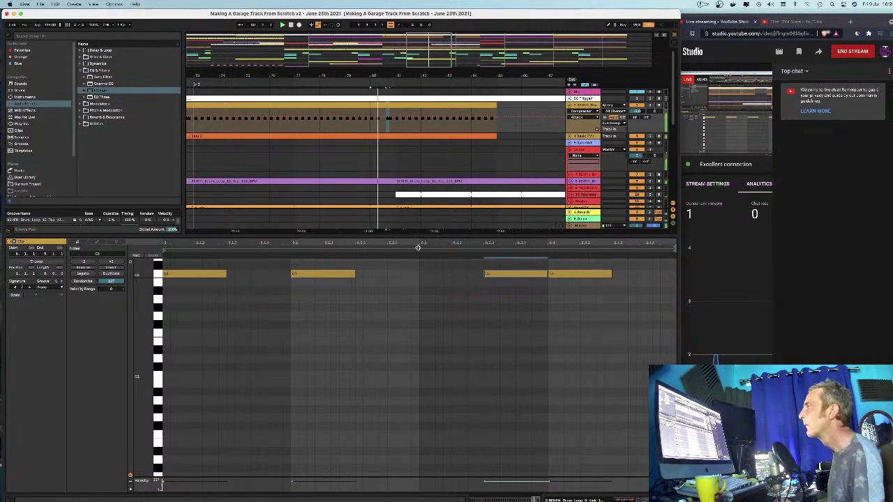
{"action": "left_click", "coordinate": [586, 273]}
{"action": "left_click_drag", "start_coordinate": [585, 277], "coordinate": [647, 279], "text": "super"}
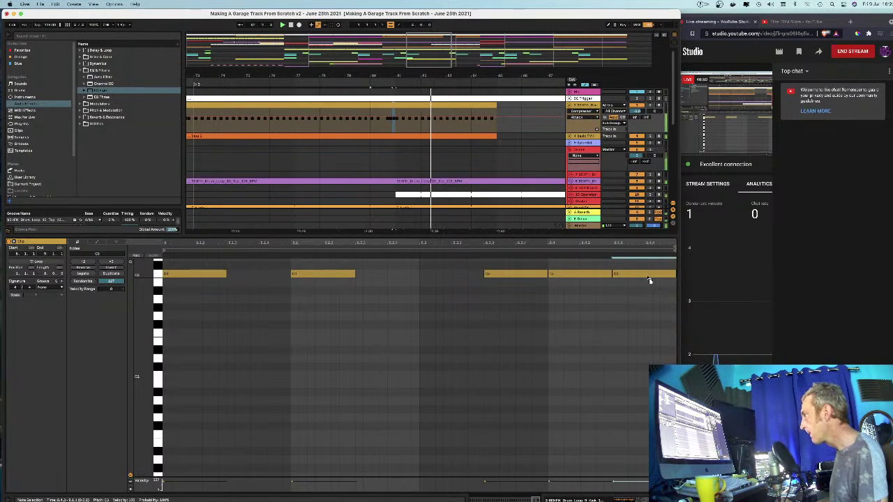
{"action": "left_click", "coordinate": [281, 255]}
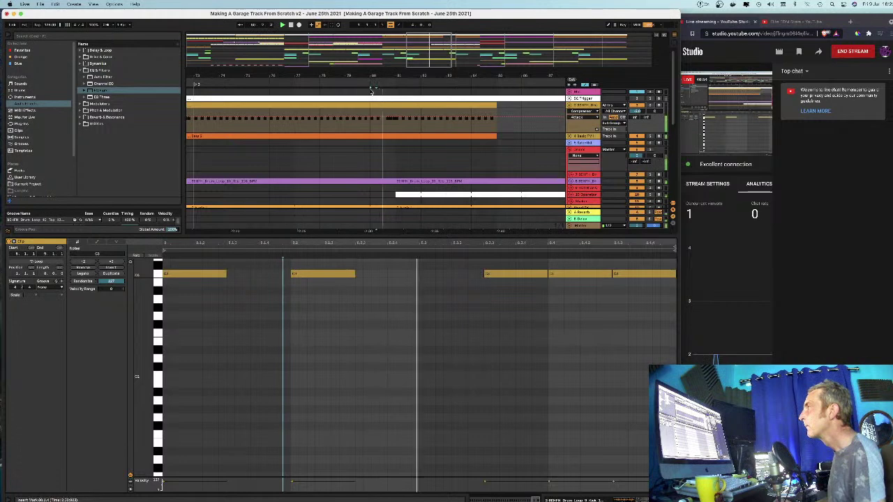
Step: Audition the transition into bar 81 and split bar 81 of the kick track into a separate one-bar clip
{"action": "left_click_drag", "start_coordinate": [391, 73], "coordinate": [400, 95]}
{"action": "left_click", "coordinate": [421, 106]}
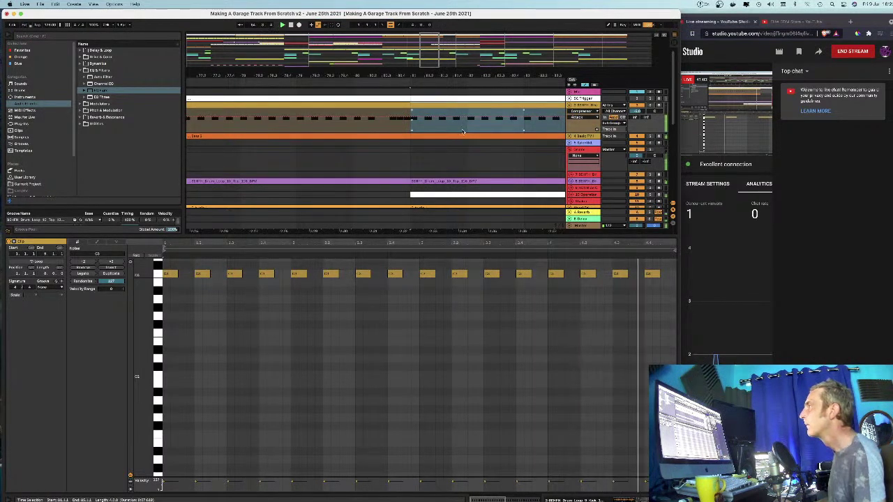
{"action": "left_click", "coordinate": [419, 105]}
{"action": "key", "text": "super+e"}
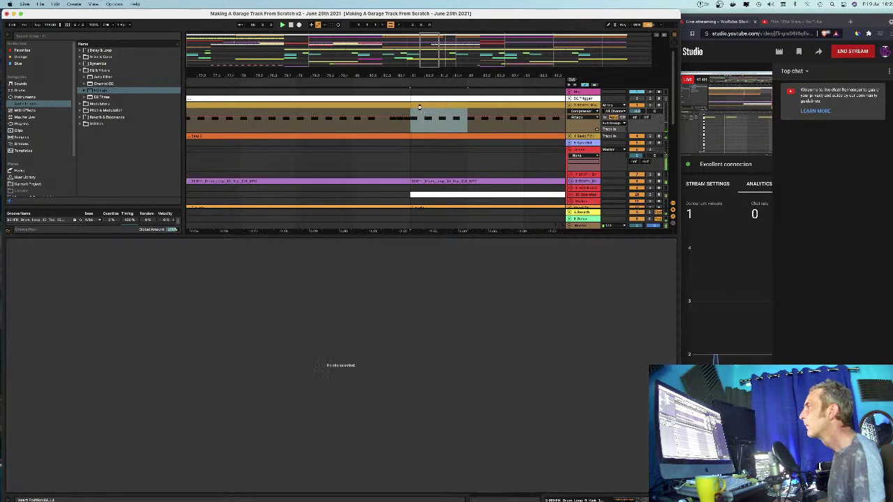
Step: Move bar 81's first kick note half a beat later and audition the transition from bar 80
{"action": "left_click", "coordinate": [223, 273]}
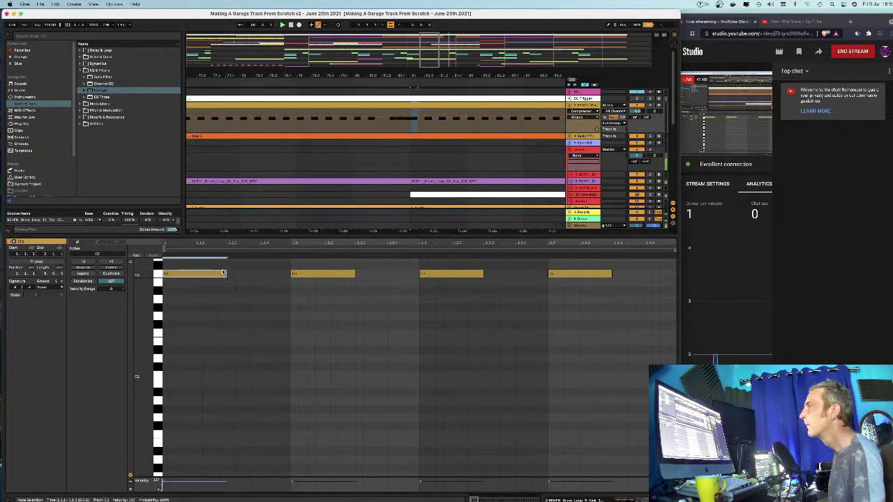
{"action": "left_click_drag", "start_coordinate": [214, 274], "coordinate": [276, 279]}
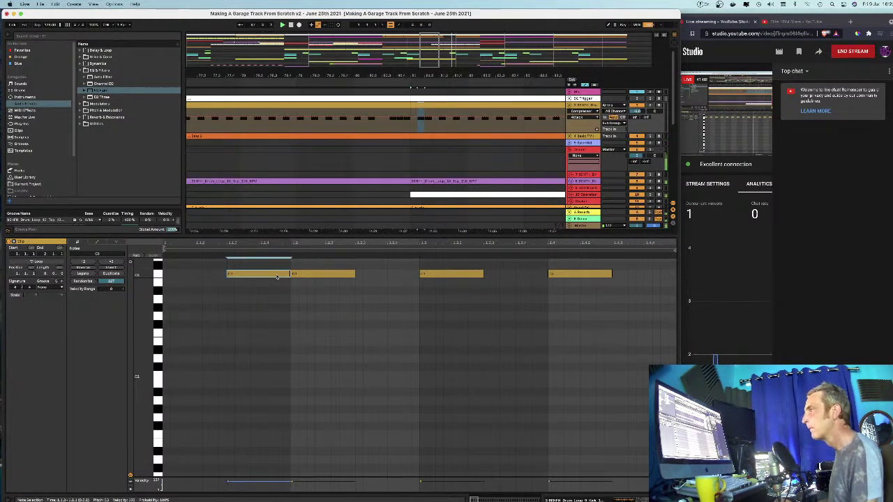
{"action": "left_click_drag", "start_coordinate": [374, 74], "coordinate": [375, 72]}
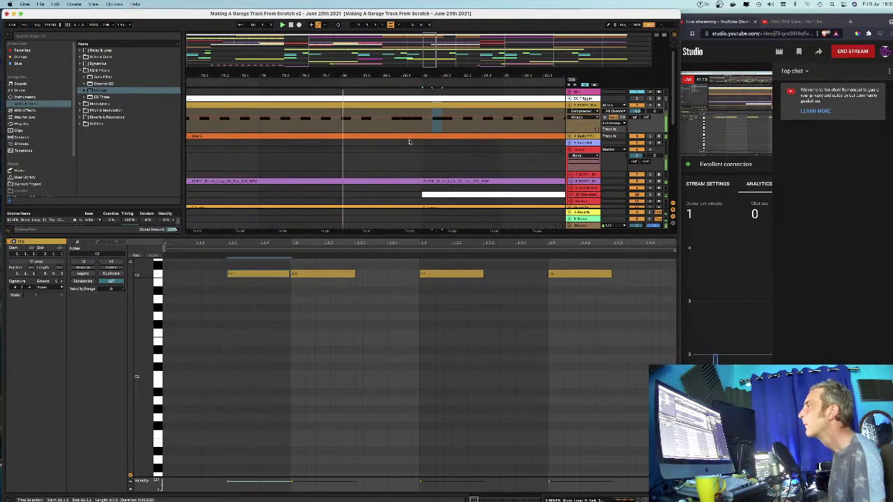
Step: Duplicate bar 80's third kick note half a beat earlier, onto beat 3, and close the clip's note view
{"action": "left_click", "coordinate": [401, 105]}
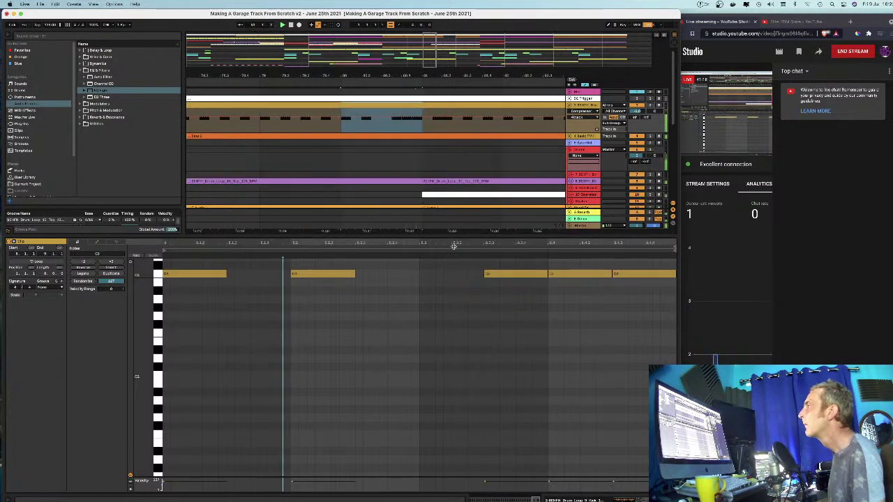
{"action": "left_click", "coordinate": [500, 273]}
{"action": "left_click_drag", "start_coordinate": [501, 278], "coordinate": [416, 272]}
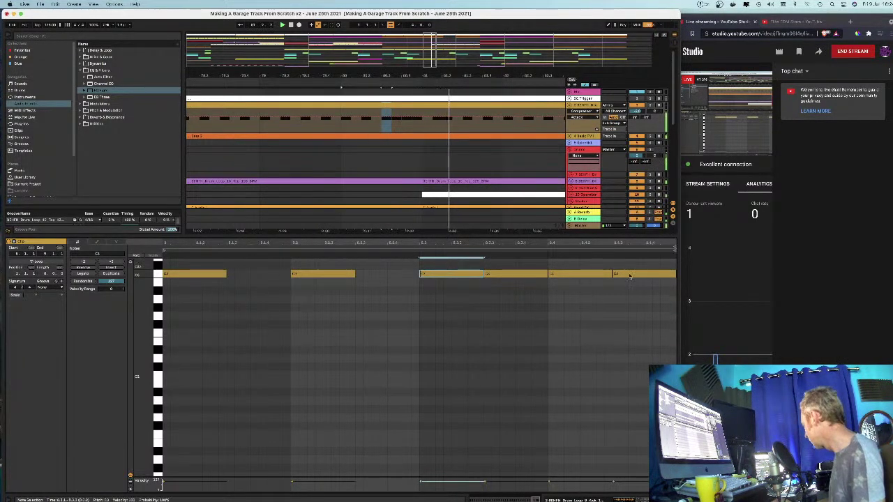
{"action": "scroll", "coordinate": [427, 75], "scroll_direction": "down", "scroll_amount": 3}
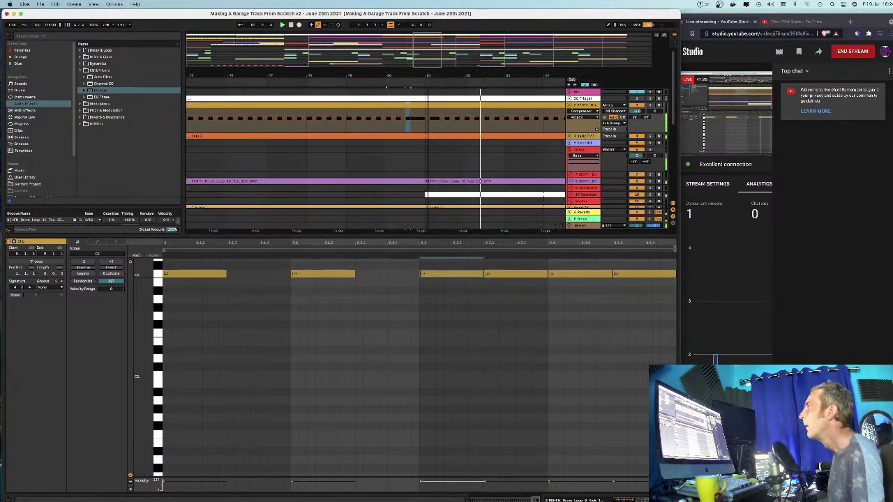
{"action": "left_click", "coordinate": [674, 500]}
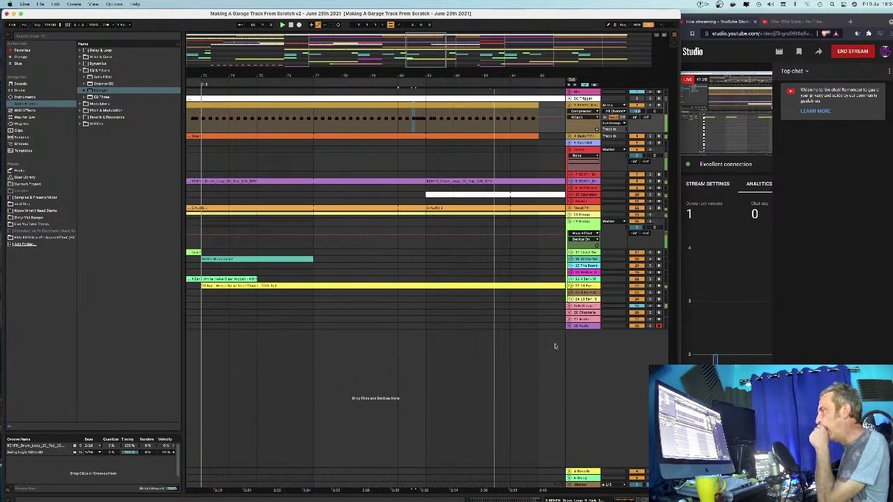
Step: Colour the one-bar kick clip in bar 80 orange and the one in bar 81 magenta
{"action": "right_click", "coordinate": [415, 108]}
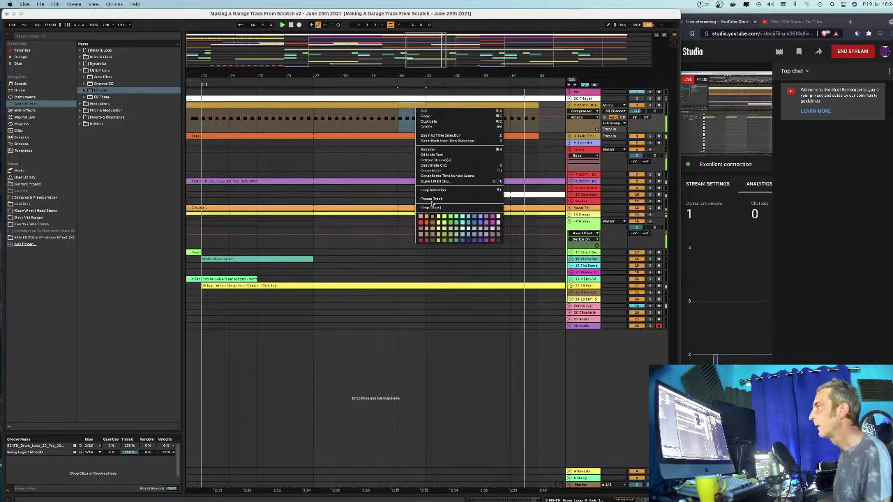
{"action": "left_click", "coordinate": [427, 223]}
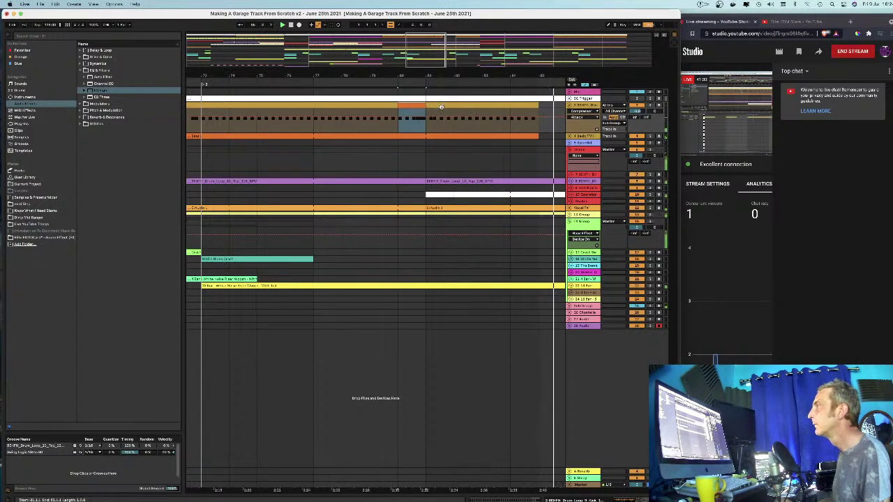
{"action": "right_click", "coordinate": [443, 109]}
{"action": "left_click", "coordinate": [455, 231]}
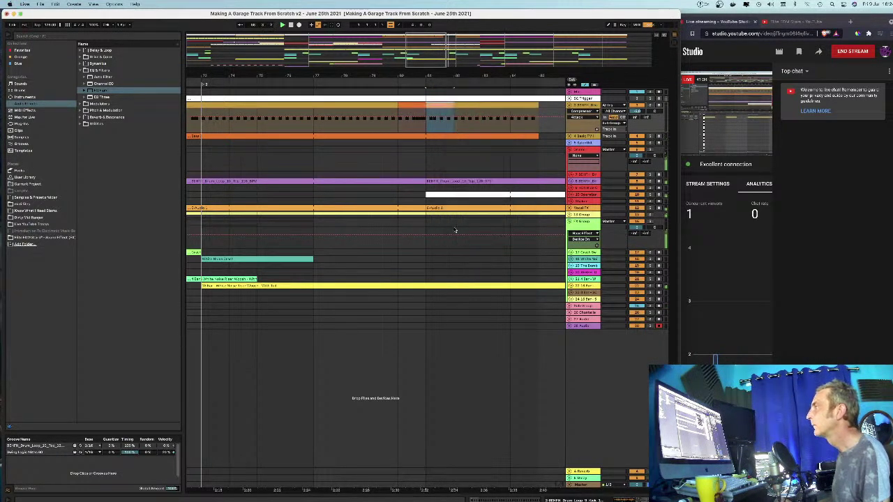
{"action": "left_click_drag", "start_coordinate": [422, 73], "coordinate": [421, 62]}
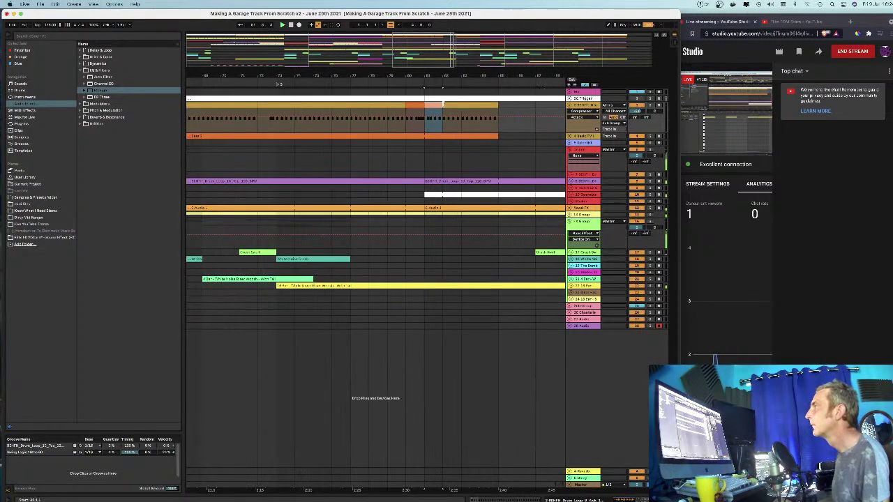
{"action": "right_click", "coordinate": [433, 106]}
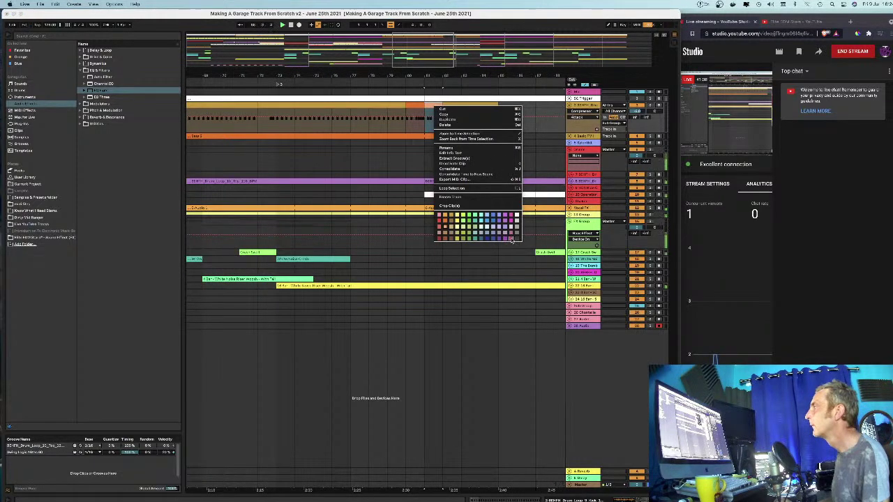
{"action": "left_click", "coordinate": [510, 238]}
Step: Place a copy of the orange kick fill over bar 24 of the kick track
{"action": "left_click_drag", "start_coordinate": [420, 73], "coordinate": [249, 79]}
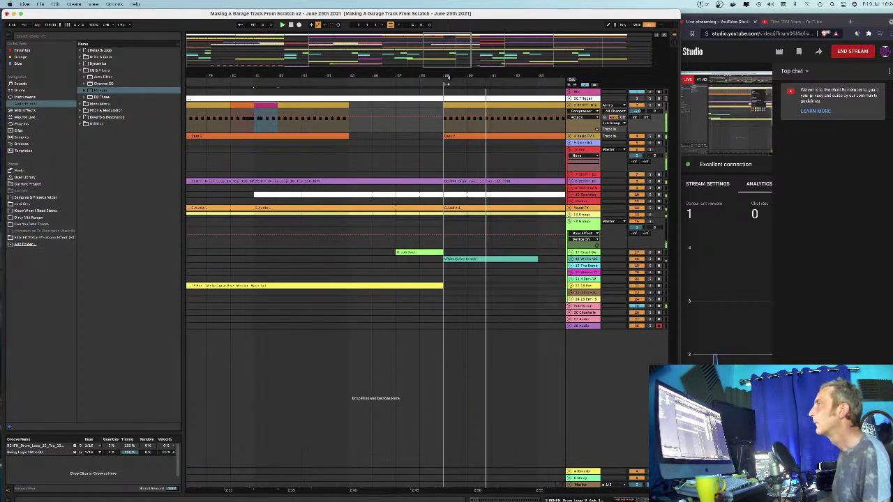
{"action": "mouse_move", "coordinate": [448, 76]}
{"action": "left_mouse_down"}
{"action": "mouse_move", "coordinate": [424, 87]}
{"action": "mouse_move", "coordinate": [432, 68]}
{"action": "mouse_move", "coordinate": [454, 67]}
{"action": "left_mouse_up"}
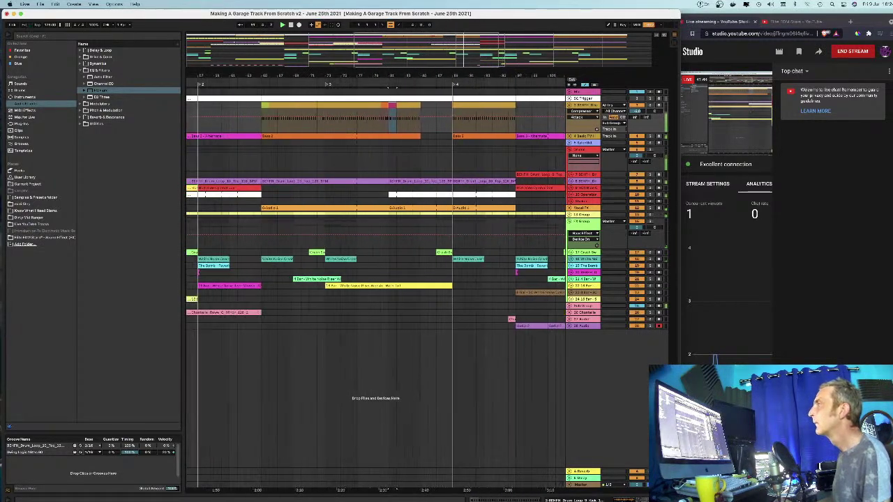
{"action": "left_click_drag", "start_coordinate": [346, 77], "coordinate": [374, 72]}
{"action": "left_click_drag", "start_coordinate": [251, 74], "coordinate": [240, 98]}
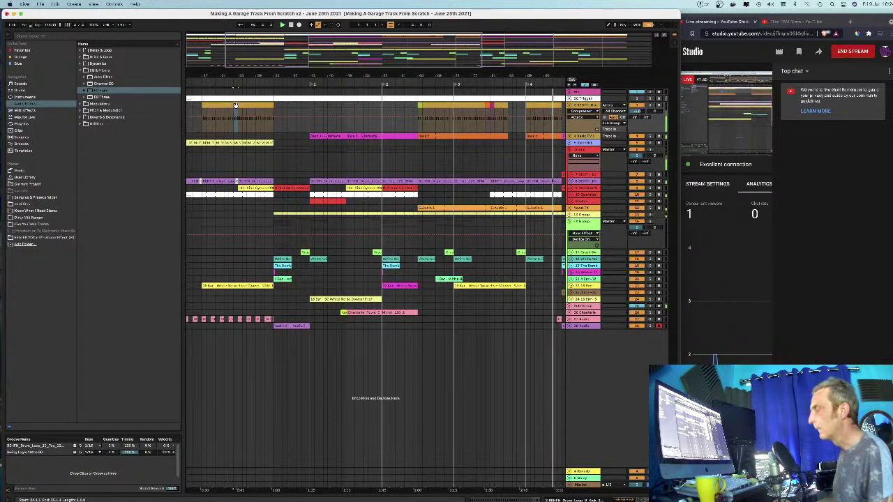
Step: Place the orange kick fill in bar 96 and extend the plain kick clip starting at bar 89 to bar 93
{"action": "left_click", "coordinate": [552, 117]}
{"action": "left_click_drag", "start_coordinate": [552, 117], "coordinate": [522, 109]}
{"action": "left_click", "coordinate": [528, 113]}
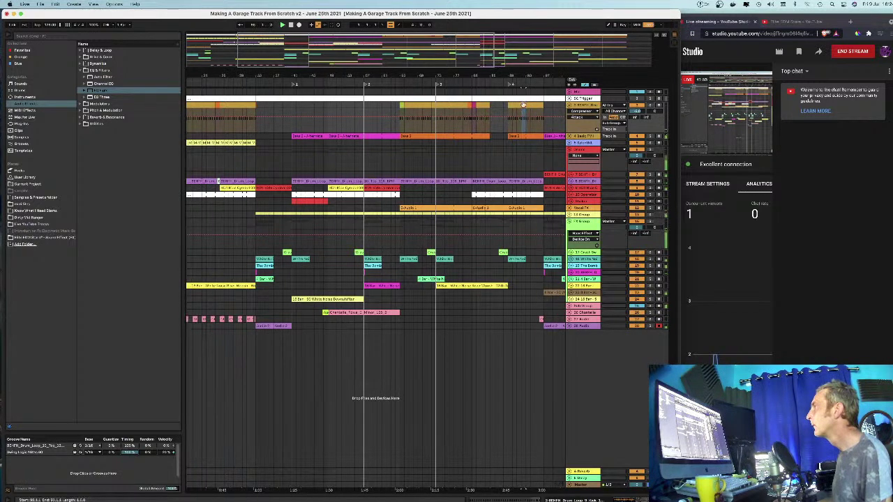
{"action": "left_click_drag", "start_coordinate": [524, 76], "coordinate": [411, 104]}
{"action": "left_click_drag", "start_coordinate": [319, 106], "coordinate": [339, 105]}
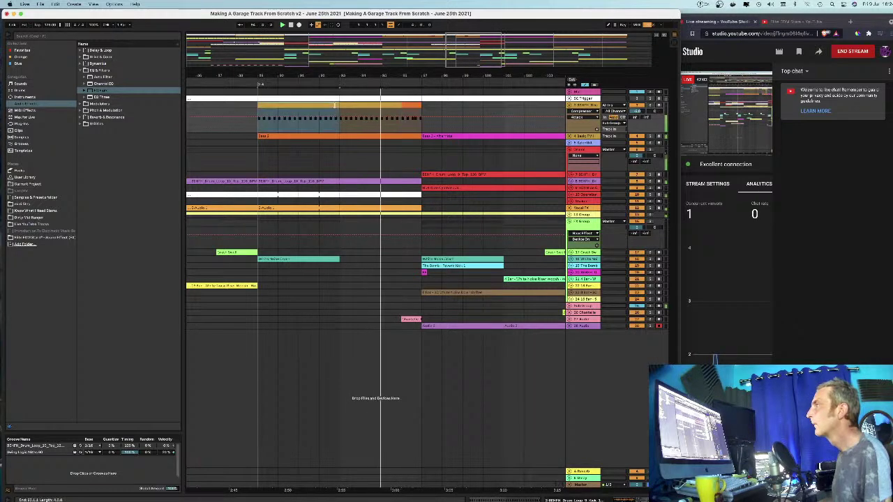
{"action": "left_click", "coordinate": [334, 105]}
Step: Recolour the one-bar kick fill in bar 80 blue
{"action": "scroll", "coordinate": [333, 106], "scroll_direction": "left", "scroll_amount": 3}
{"action": "left_click_drag", "start_coordinate": [407, 75], "coordinate": [407, 58]}
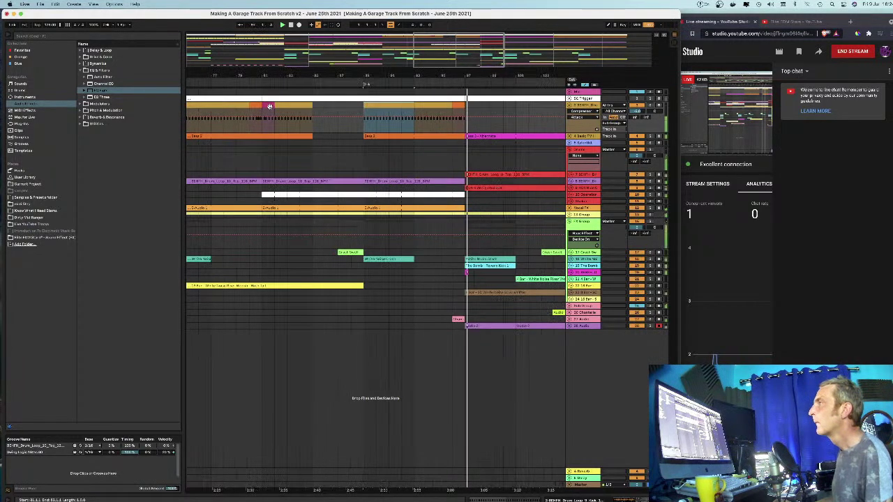
{"action": "left_click", "coordinate": [269, 106]}
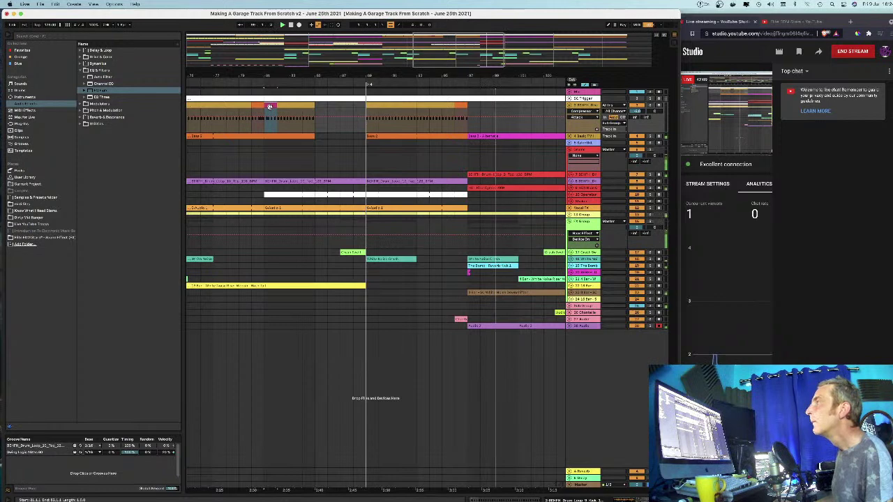
{"action": "right_click", "coordinate": [261, 106]}
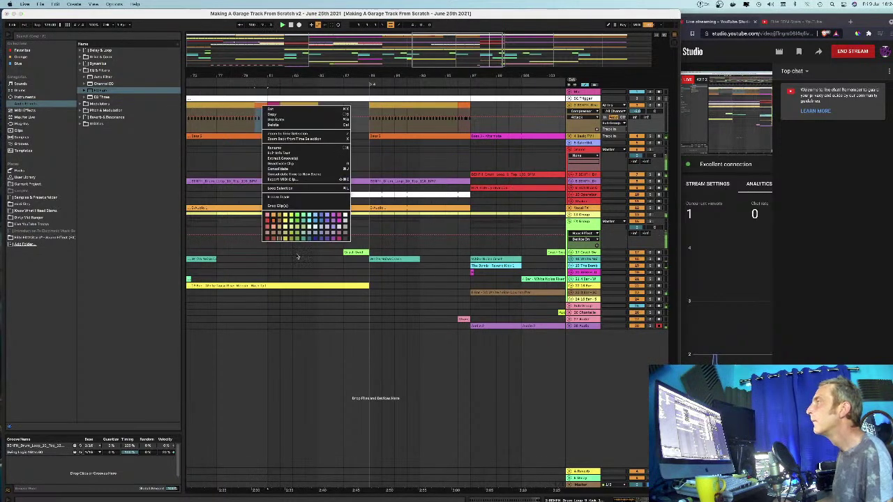
{"action": "left_click", "coordinate": [327, 224]}
Step: Copy the orange kick fill clip from bar 96 into bar 97
{"action": "left_click_drag", "start_coordinate": [481, 76], "coordinate": [461, 111]}
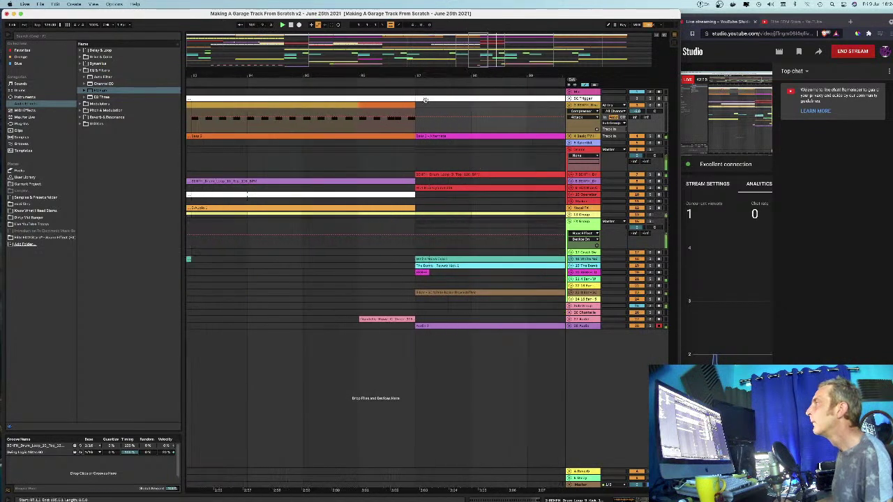
{"action": "left_click", "coordinate": [391, 106]}
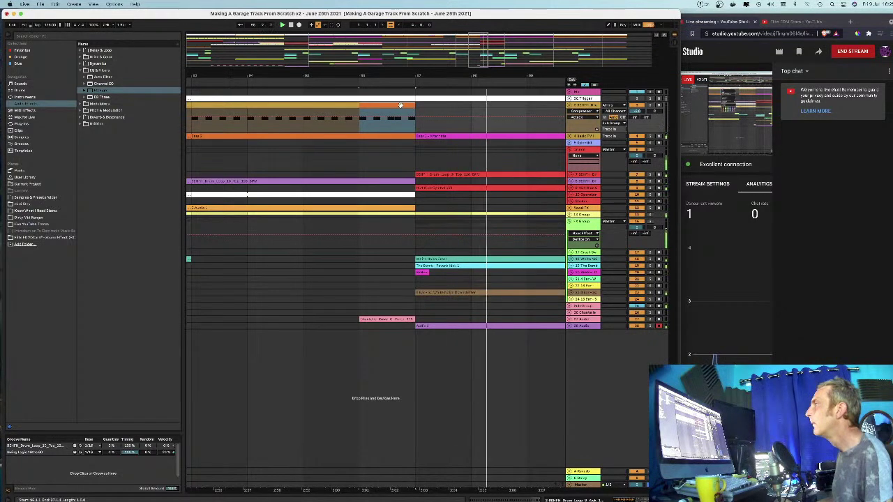
{"action": "left_click_drag", "start_coordinate": [401, 105], "coordinate": [456, 106]}
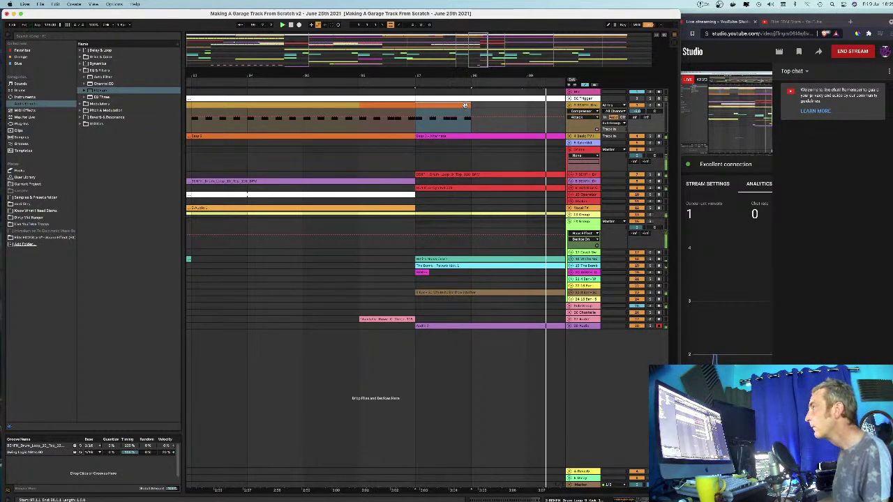
Step: Delete every kick note except the first in bar 97's clip, audition it, and close the note view
{"action": "double_click", "coordinate": [465, 106]}
{"action": "left_click_drag", "start_coordinate": [650, 296], "coordinate": [314, 276]}
{"action": "key", "text": "Delete"}
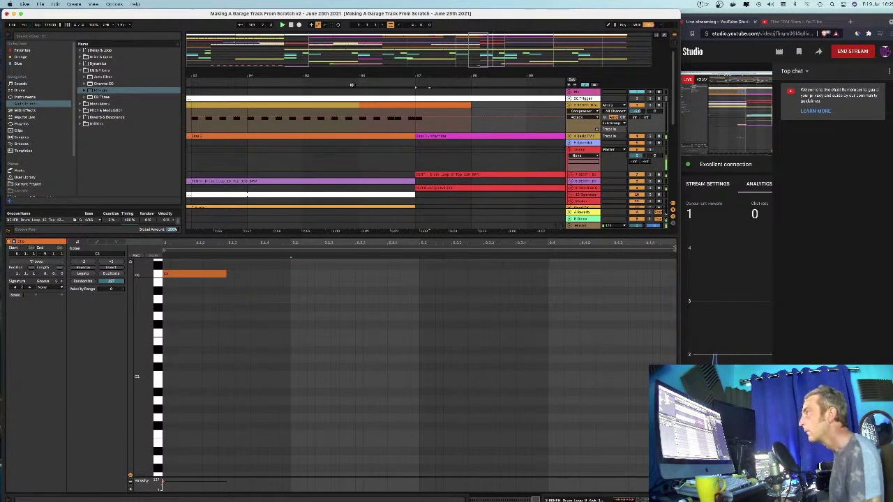
{"action": "left_click_drag", "start_coordinate": [354, 79], "coordinate": [374, 73]}
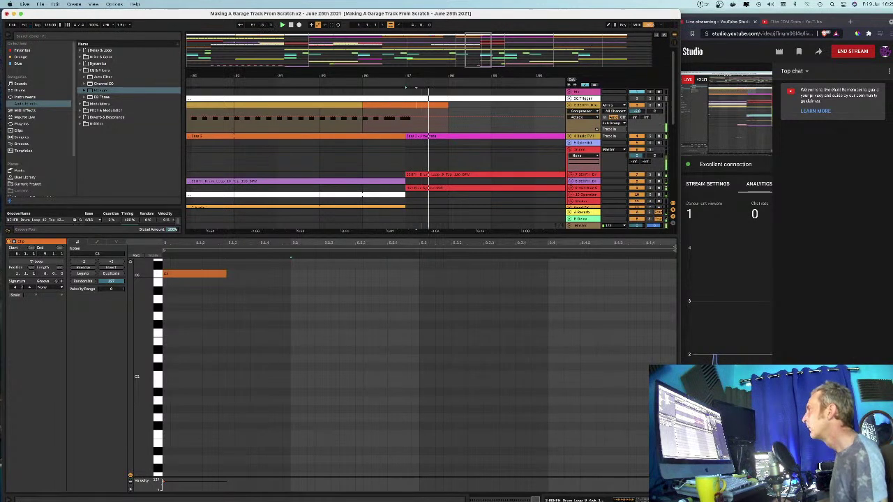
{"action": "key", "text": "super+alt+l"}
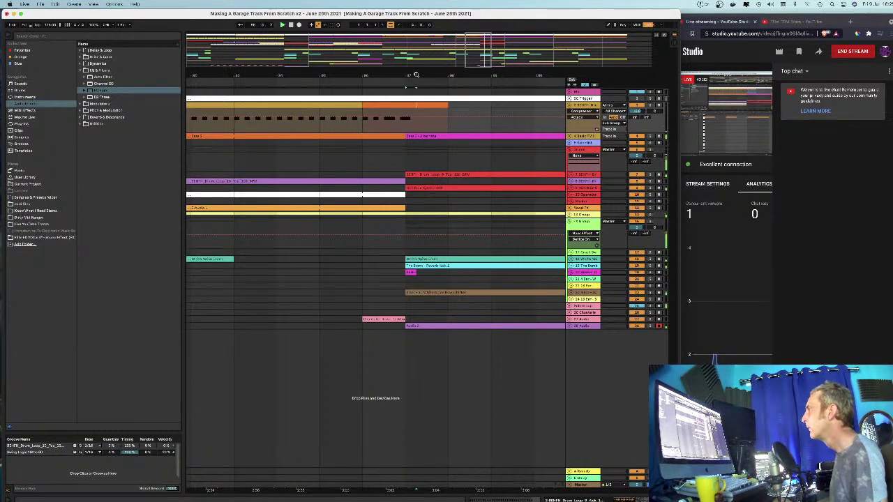
{"action": "key", "text": "minus"}
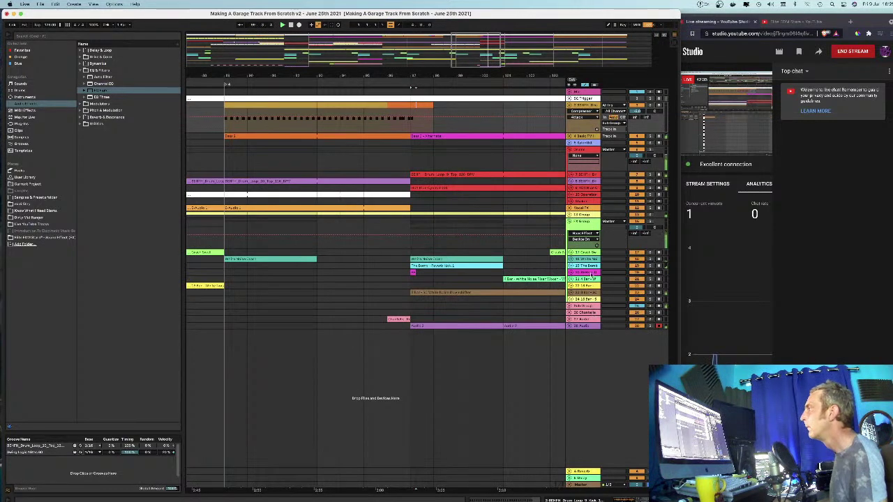
Step: Place a copy of bar 97's orange kick clip at bar 105 and audition the section start
{"action": "left_click_drag", "start_coordinate": [452, 76], "coordinate": [402, 50]}
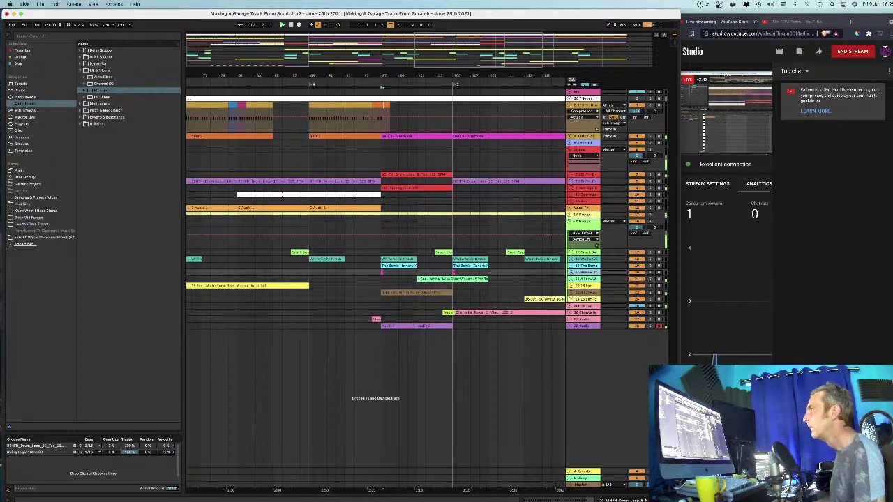
{"action": "key", "text": "plus"}
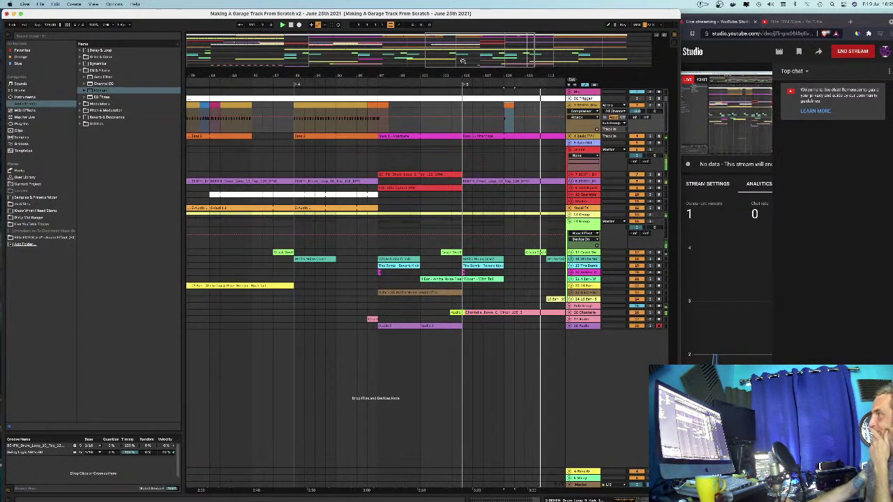
{"action": "left_click_drag", "start_coordinate": [422, 73], "coordinate": [365, 107]}
{"action": "left_click", "coordinate": [375, 108]}
{"action": "key", "text": "space"}
{"action": "key", "text": "space"}
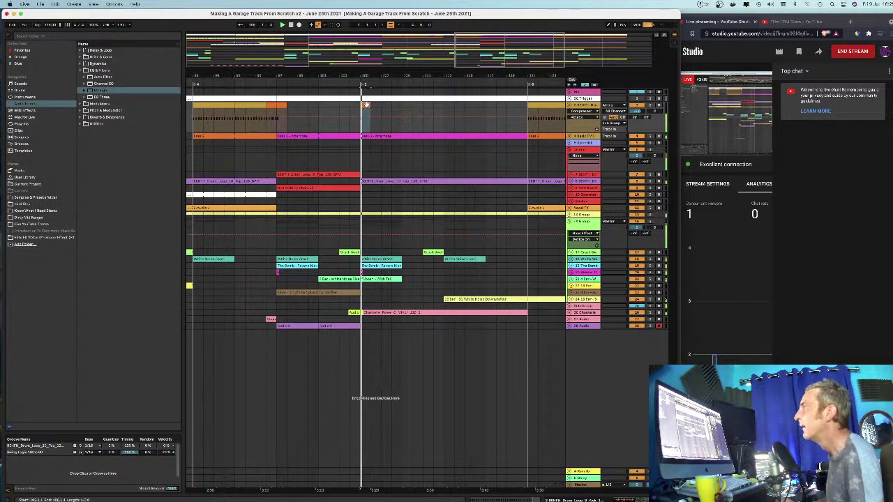
{"action": "left_click_drag", "start_coordinate": [361, 76], "coordinate": [360, 74]}
Step: Check the CPU load and temperature in Turbo Boost Switcher
{"action": "left_click", "coordinate": [700, 5]}
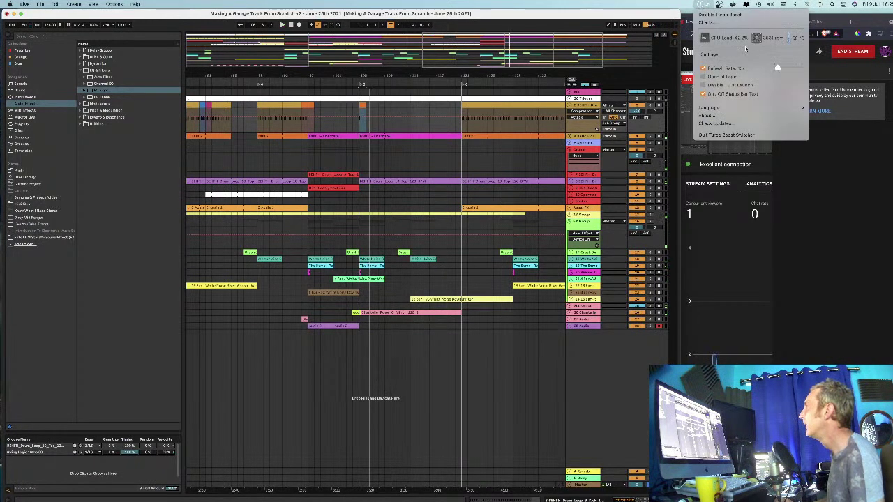
{"action": "left_click", "coordinate": [699, 5]}
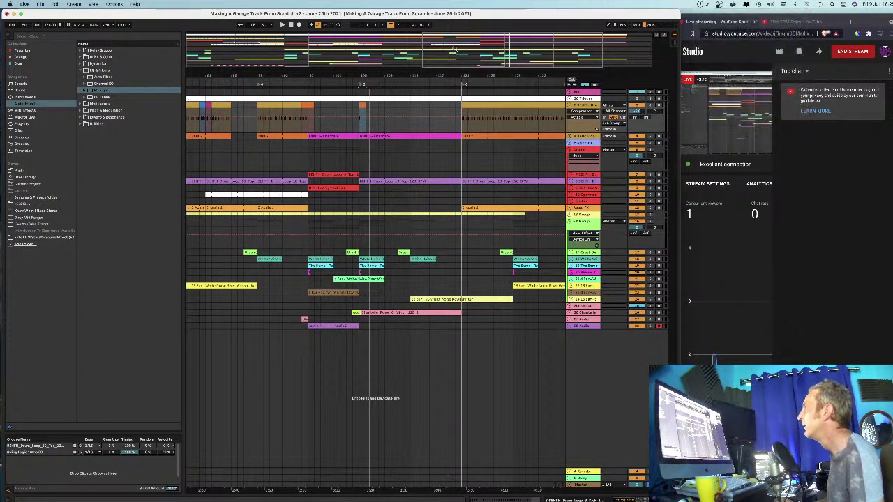
{"action": "left_click_drag", "start_coordinate": [346, 75], "coordinate": [346, 71]}
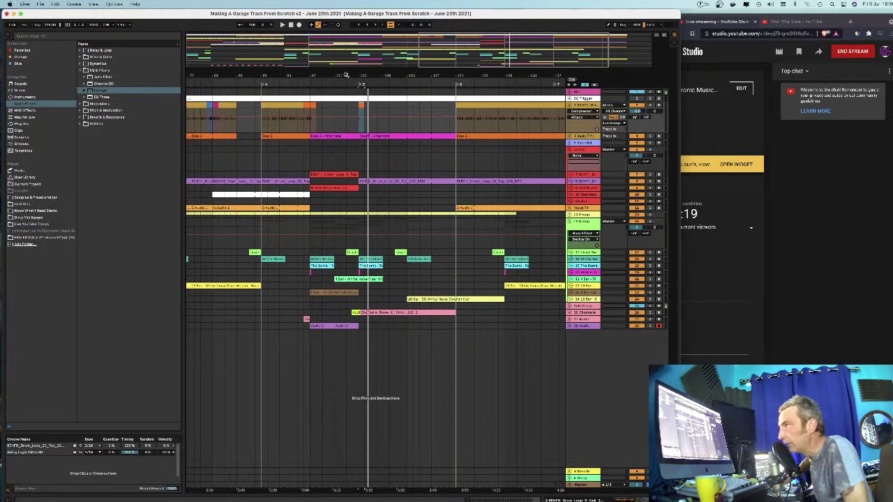
{"action": "left_click_drag", "start_coordinate": [327, 73], "coordinate": [332, 73]}
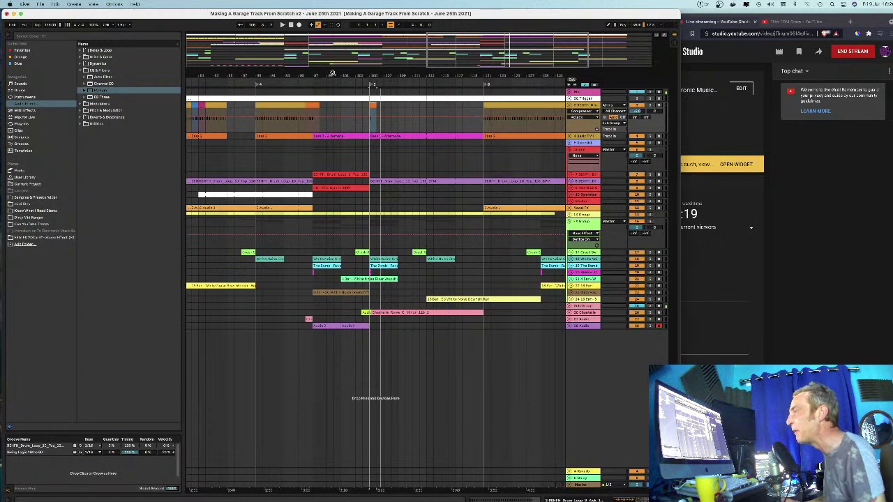
{"action": "left_click_drag", "start_coordinate": [337, 73], "coordinate": [341, 73]}
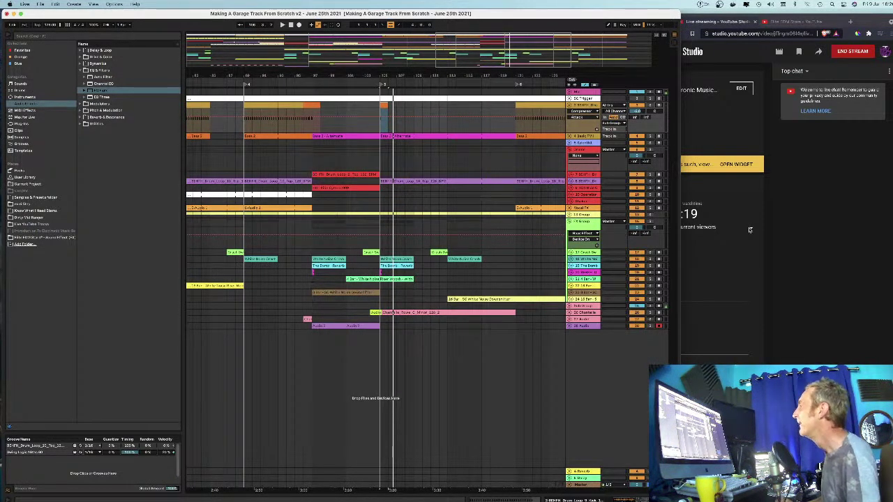
Step: Switch to YouTube Studio, widen its window to view the stream analytics, and check the CPU load in Turbo Boost Switcher
{"action": "left_click", "coordinate": [751, 229]}
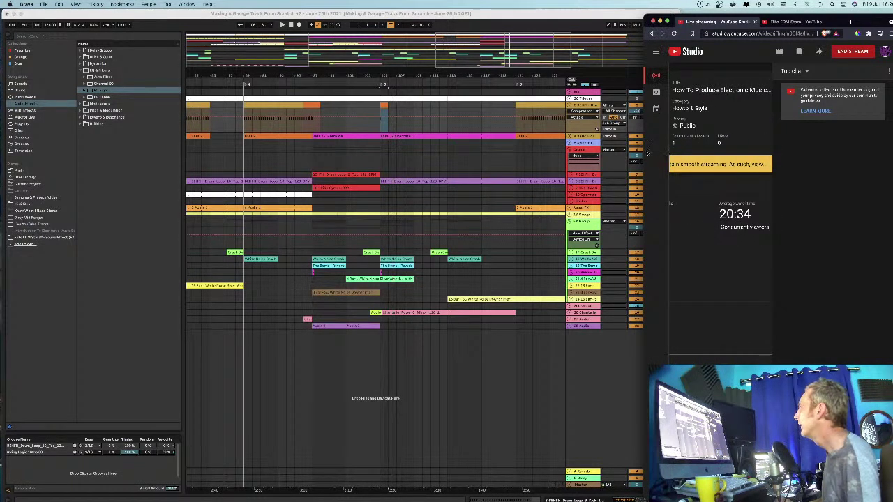
{"action": "left_click_drag", "start_coordinate": [645, 152], "coordinate": [483, 153]}
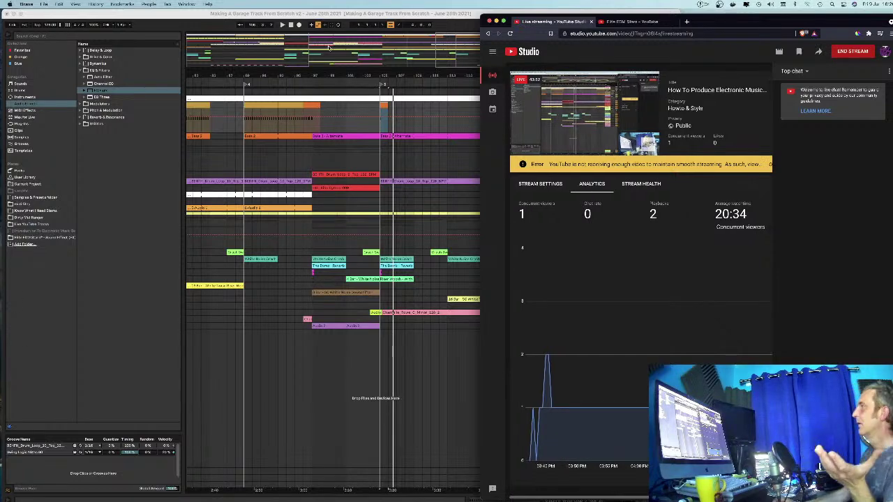
{"action": "left_click", "coordinate": [698, 4]}
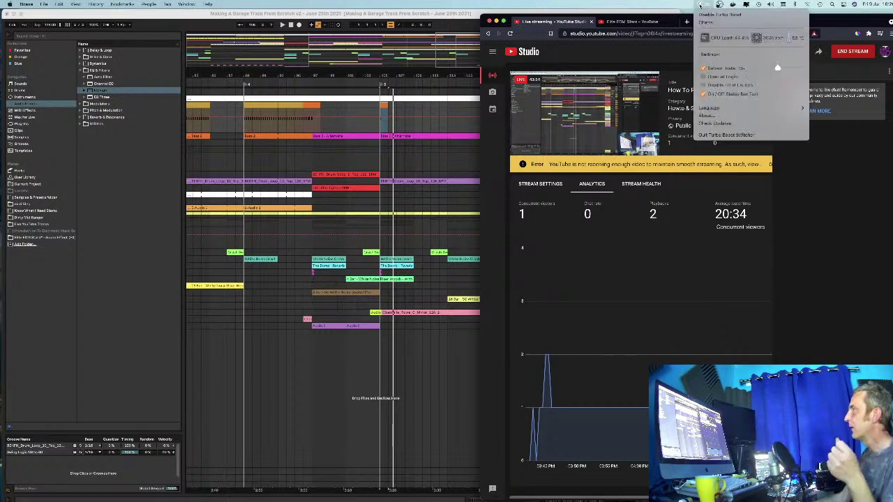
{"action": "left_click", "coordinate": [632, 488]}
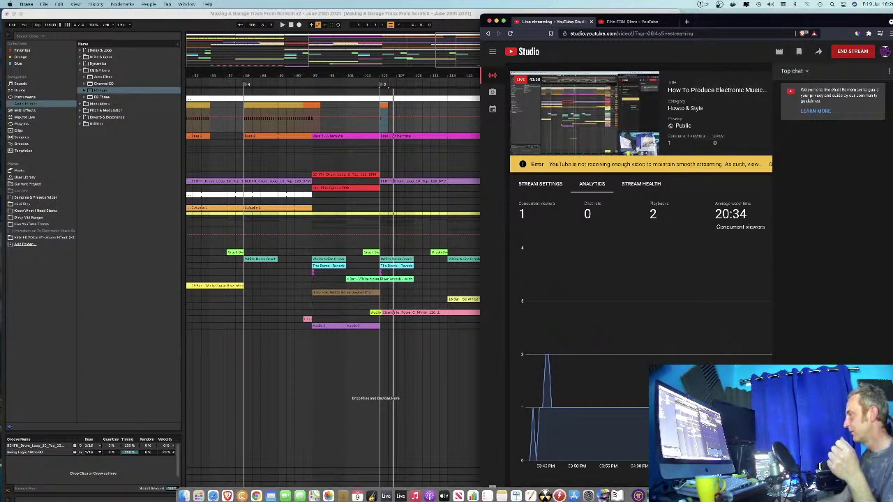
Step: Bring up the OBS window, and lower the mining speed in CryptoTab Browser to near off before minimising that browser
{"action": "left_click", "coordinate": [675, 495]}
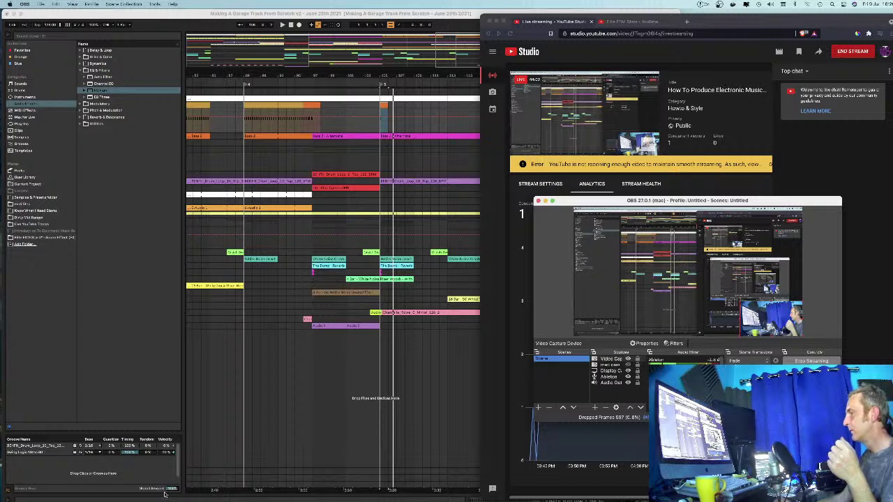
{"action": "left_click", "coordinate": [249, 494]}
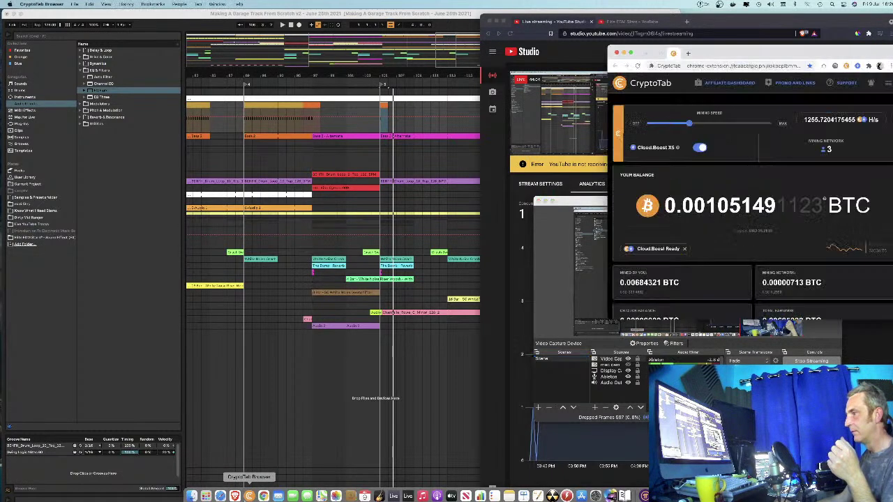
{"action": "left_click", "coordinate": [652, 124]}
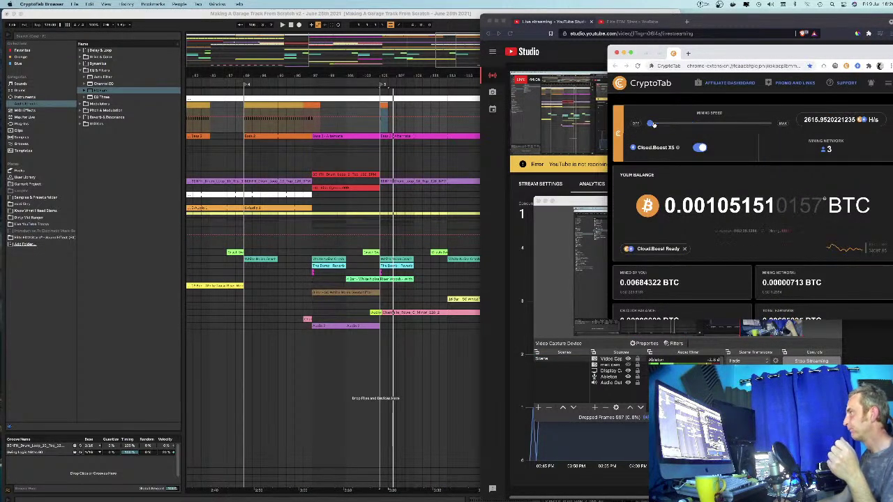
{"action": "left_click", "coordinate": [618, 53]}
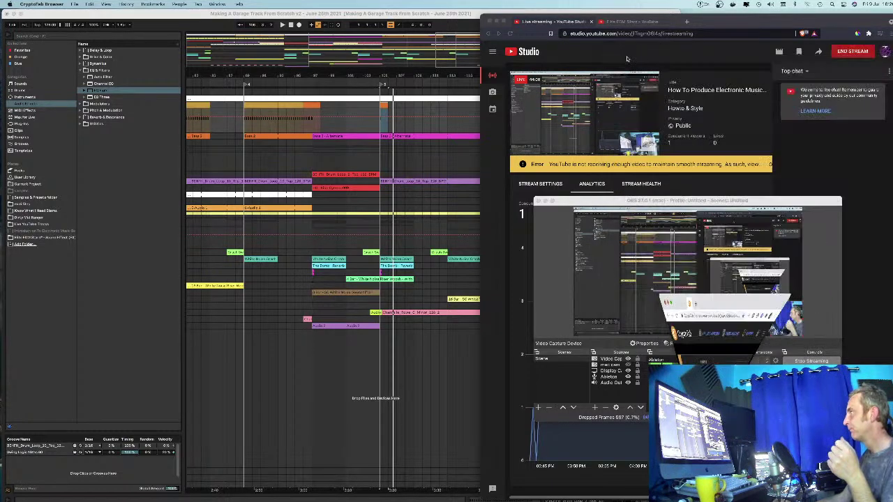
Step: Monitor the stream's dropped frames and bitrate in OBS beside YouTube Studio, and recheck the CPU load in Turbo Boost Switcher
{"action": "left_click_drag", "start_coordinate": [705, 202], "coordinate": [329, 179]}
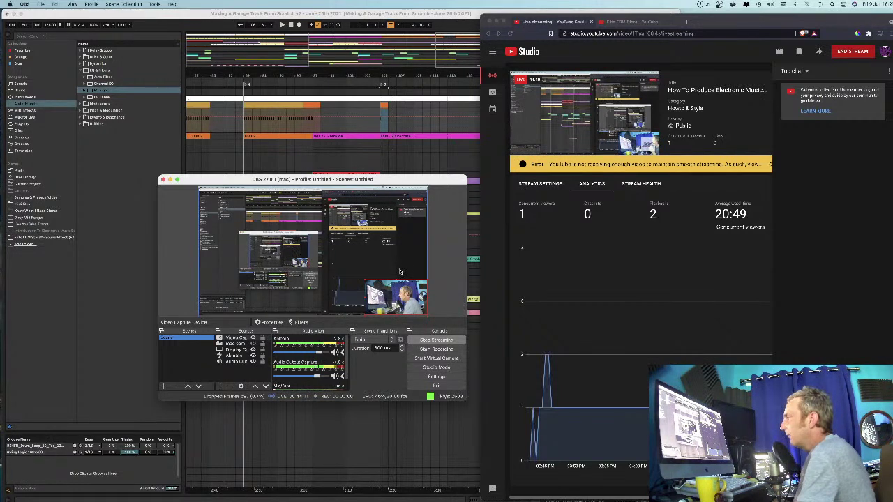
{"action": "left_click_drag", "start_coordinate": [369, 179], "coordinate": [376, 182]}
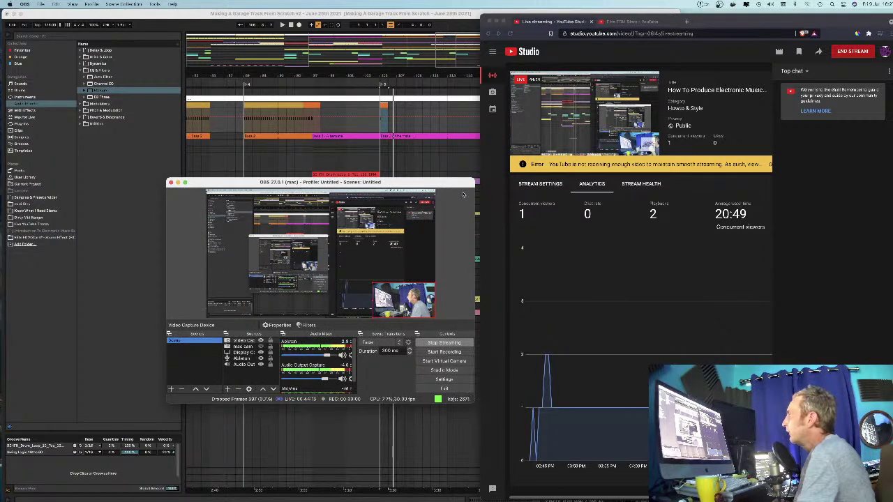
{"action": "left_click_drag", "start_coordinate": [451, 185], "coordinate": [448, 187]}
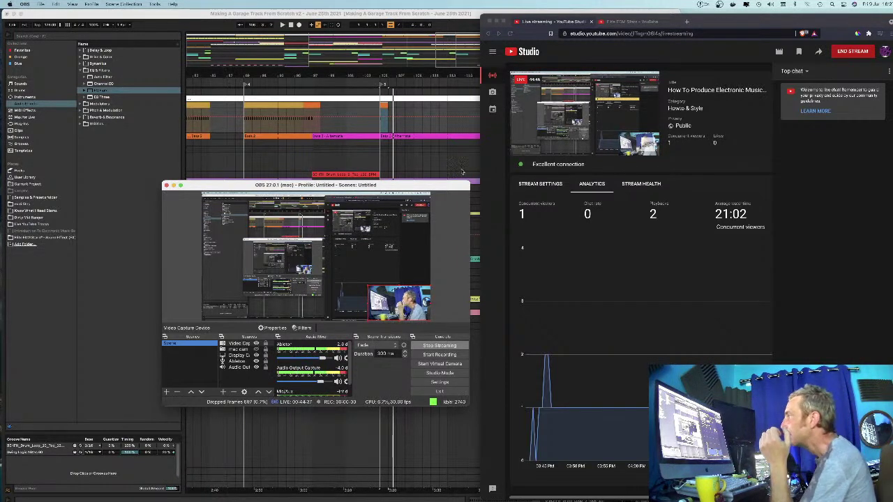
{"action": "left_click_drag", "start_coordinate": [424, 186], "coordinate": [437, 161]}
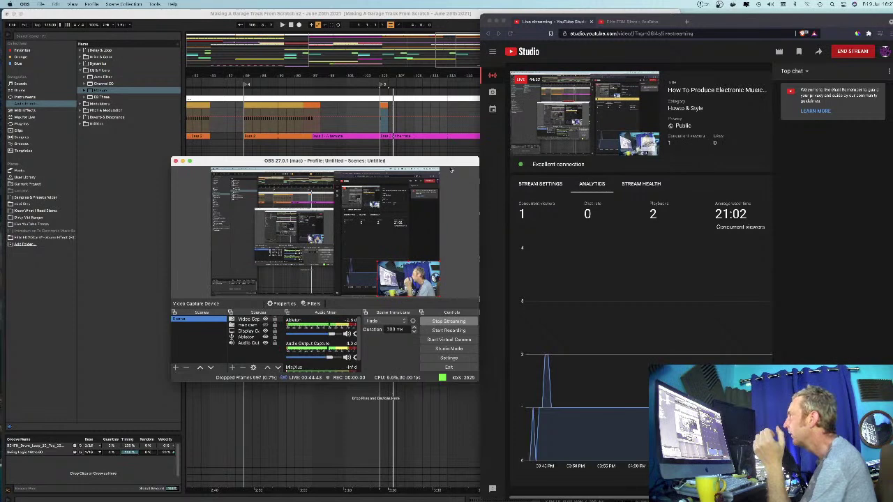
{"action": "left_click", "coordinate": [701, 5]}
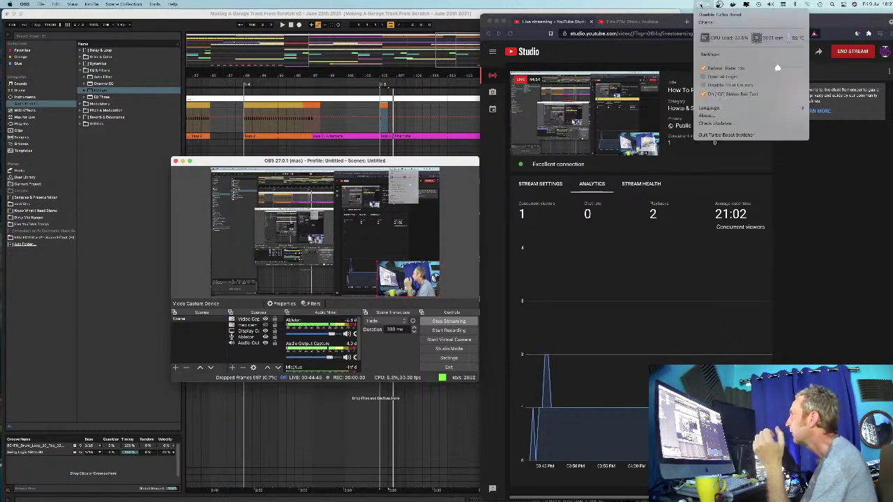
{"action": "left_click", "coordinate": [401, 162]}
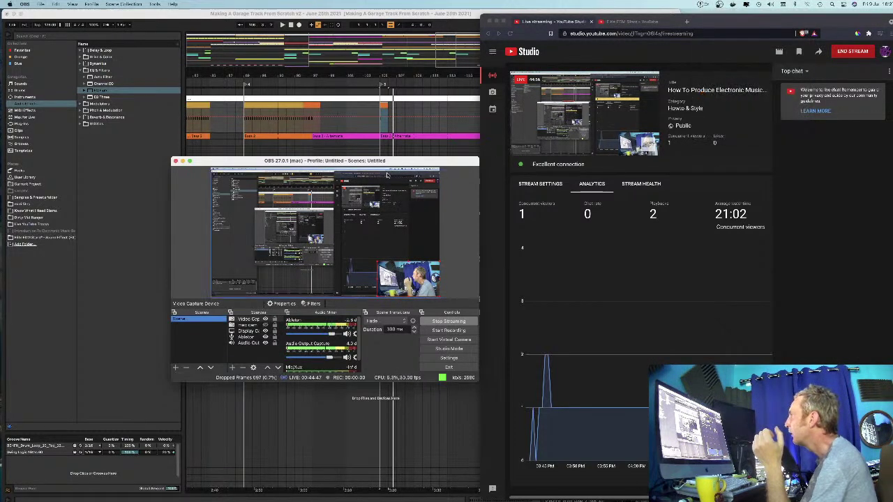
{"action": "left_click_drag", "start_coordinate": [401, 164], "coordinate": [405, 160]}
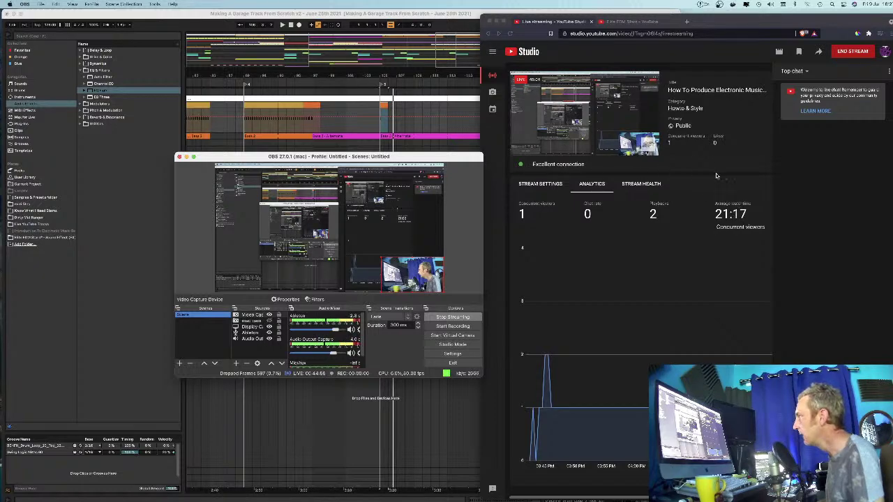
{"action": "left_click_drag", "start_coordinate": [434, 159], "coordinate": [809, 190]}
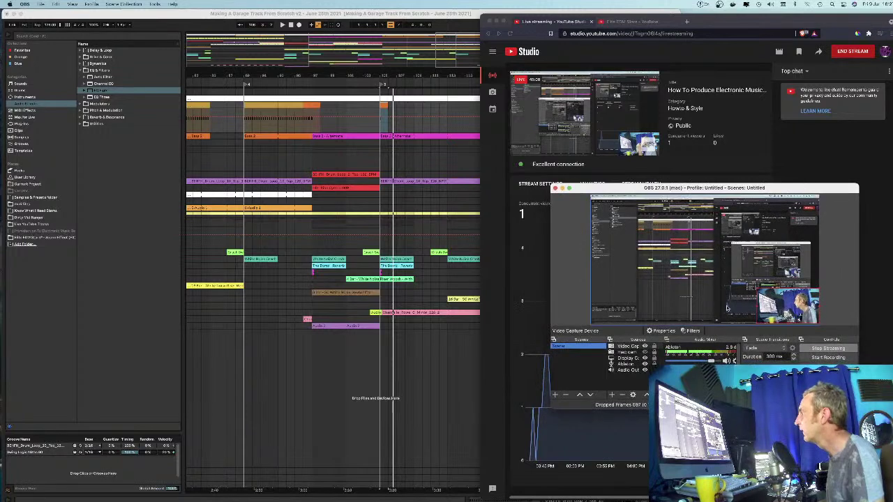
{"action": "left_click", "coordinate": [704, 5]}
{"action": "left_click", "coordinate": [705, 6]}
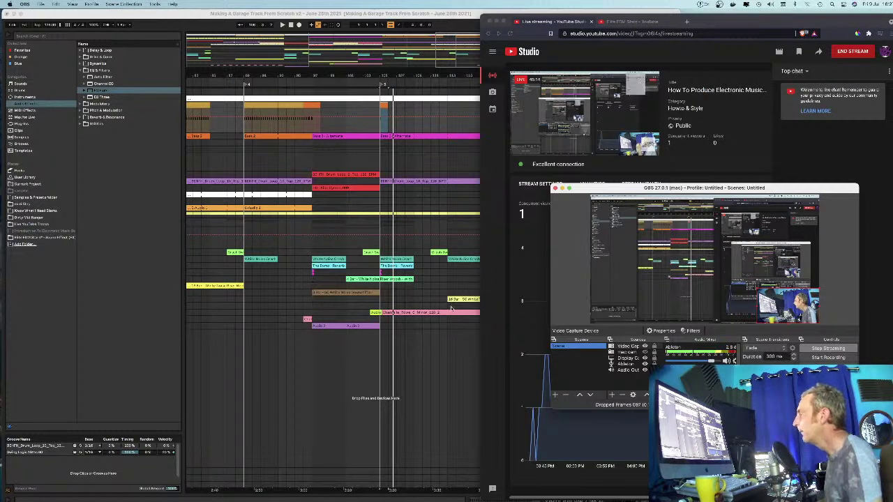
Step: Bring the Ableton Live window forward, move YouTube Studio beside it, and minimise OBS
{"action": "left_click", "coordinate": [435, 288]}
{"action": "left_click", "coordinate": [734, 189]}
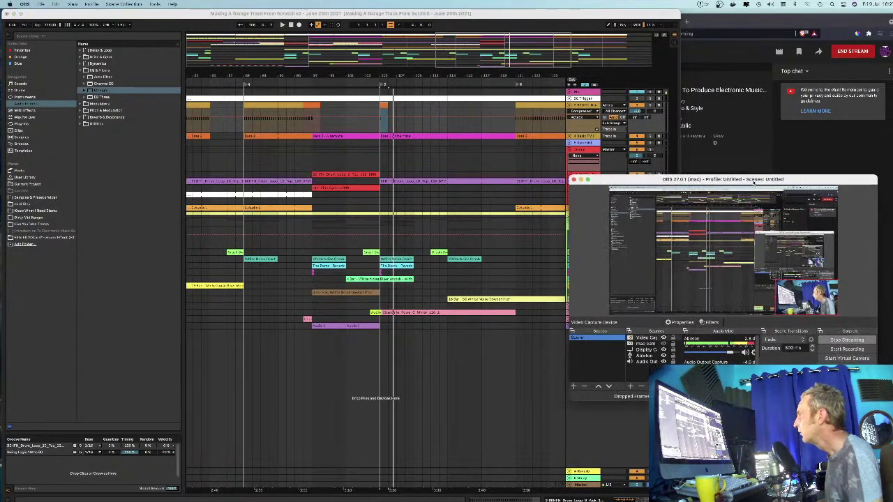
{"action": "left_click", "coordinate": [726, 39]}
{"action": "left_click_drag", "start_coordinate": [507, 23], "coordinate": [640, 9]}
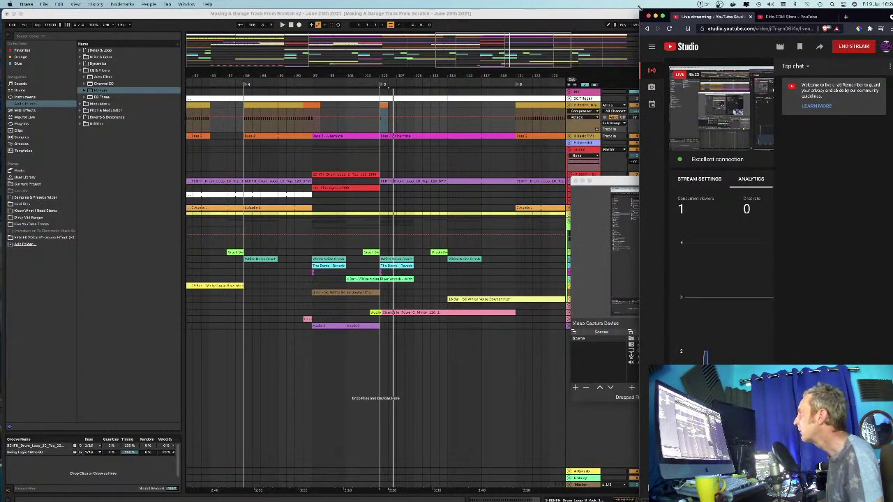
{"action": "left_click_drag", "start_coordinate": [606, 188], "coordinate": [647, 289]}
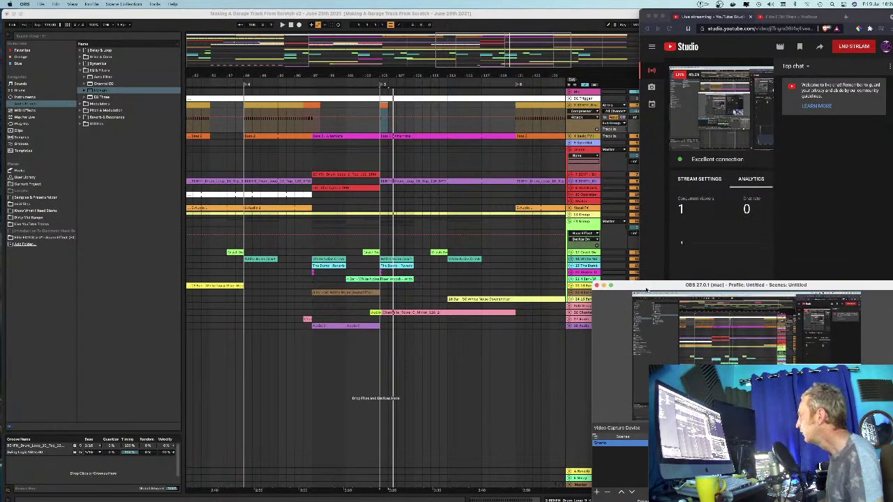
{"action": "left_click", "coordinate": [604, 287]}
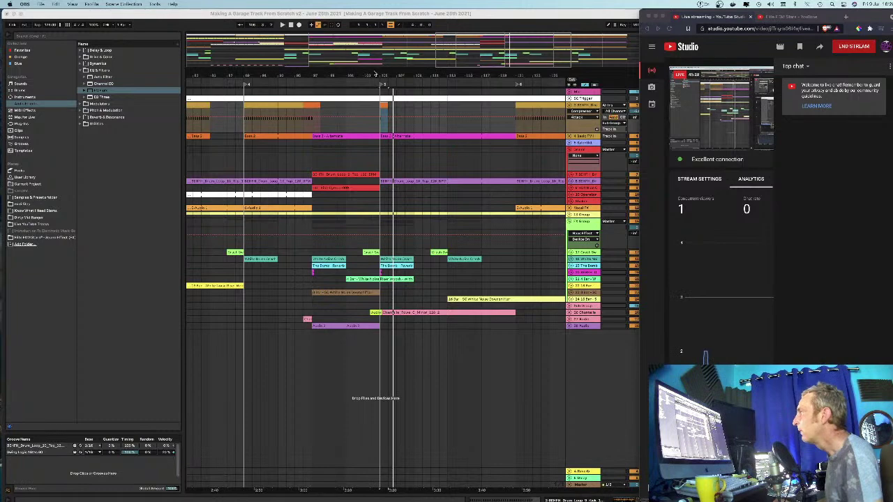
Step: Return to Ableton Live, show the whole arrangement, and inspect the kick track's device chain
{"action": "left_click", "coordinate": [371, 74]}
{"action": "left_click_drag", "start_coordinate": [371, 75], "coordinate": [409, 45]}
{"action": "left_click_drag", "start_coordinate": [492, 75], "coordinate": [531, 87]}
{"action": "left_click", "coordinate": [570, 106]}
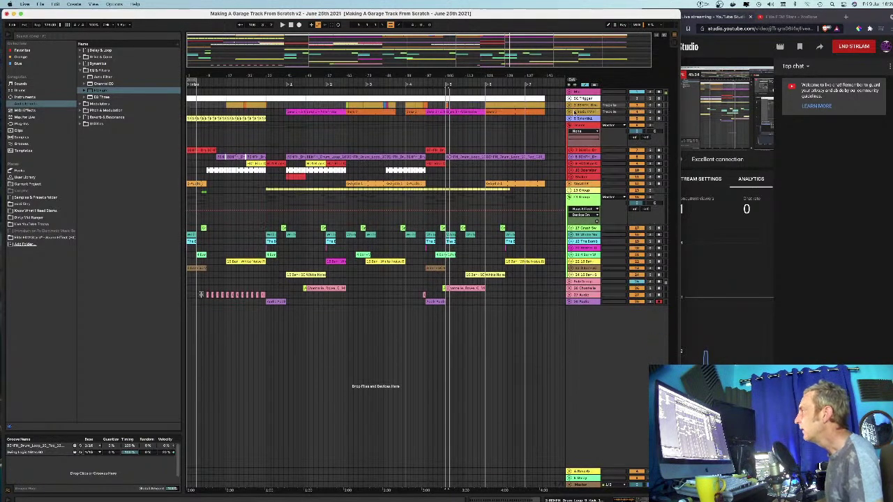
{"action": "left_click", "coordinate": [569, 105]}
{"action": "left_click", "coordinate": [588, 106]}
{"action": "double_click", "coordinate": [588, 106]}
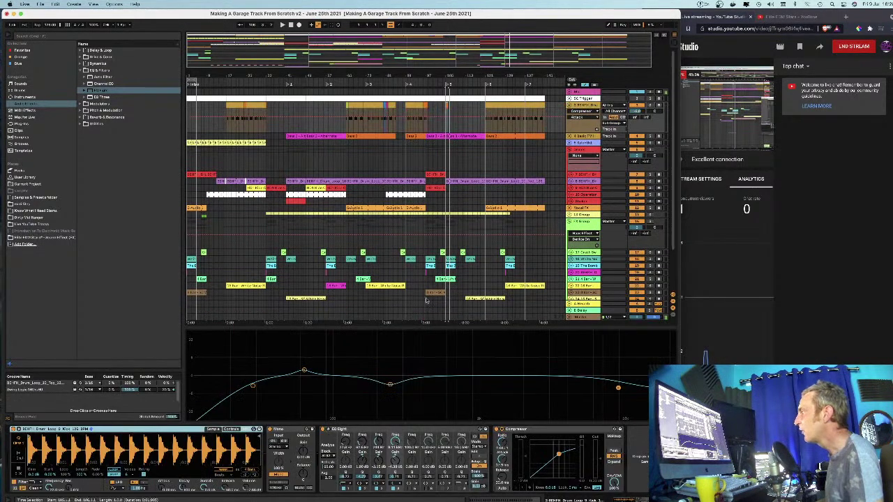
Step: Inspect the devices on the bass track, the synth track, the Drums group and the first drum loop track
{"action": "left_click", "coordinate": [592, 136]}
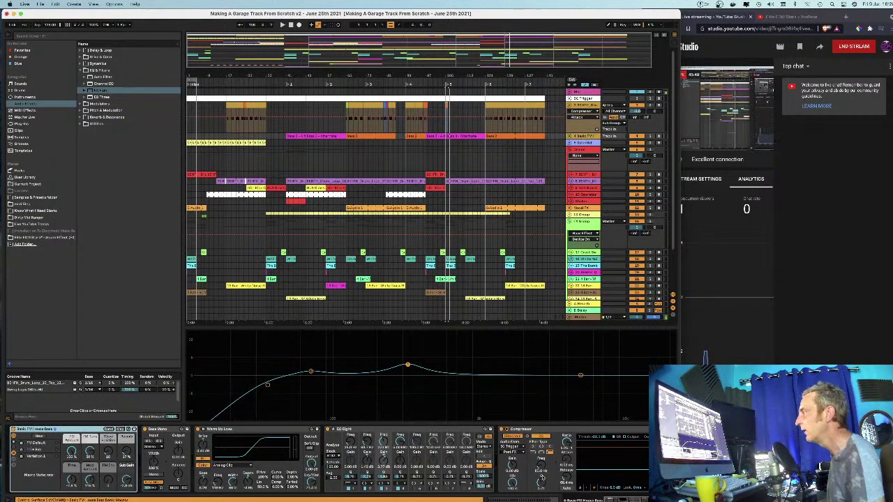
{"action": "scroll", "coordinate": [543, 478], "scroll_direction": "right", "scroll_amount": 5}
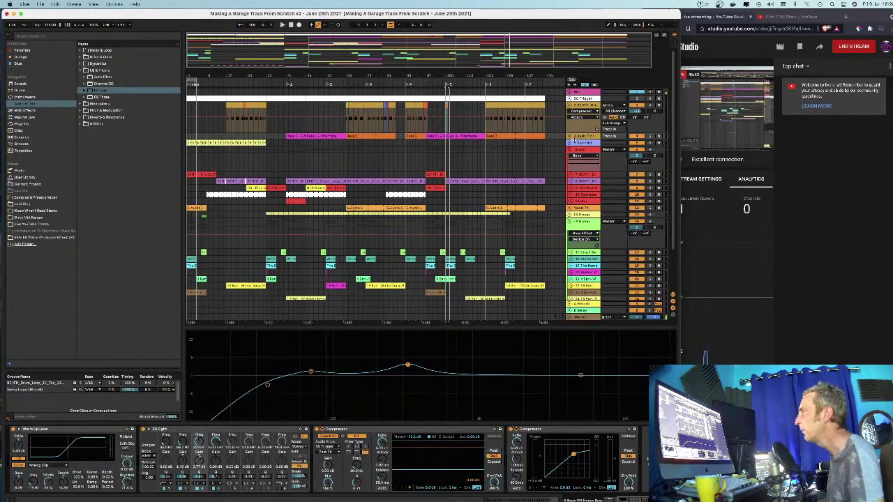
{"action": "left_click", "coordinate": [576, 143]}
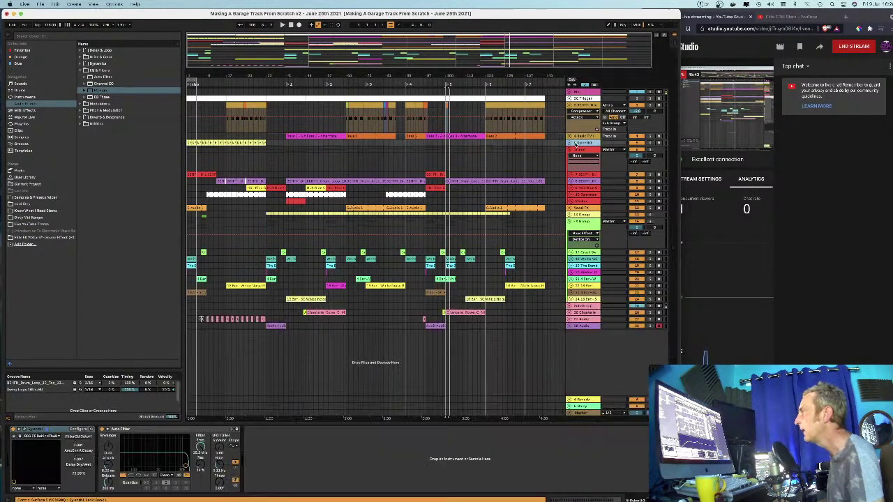
{"action": "left_click", "coordinate": [586, 151]}
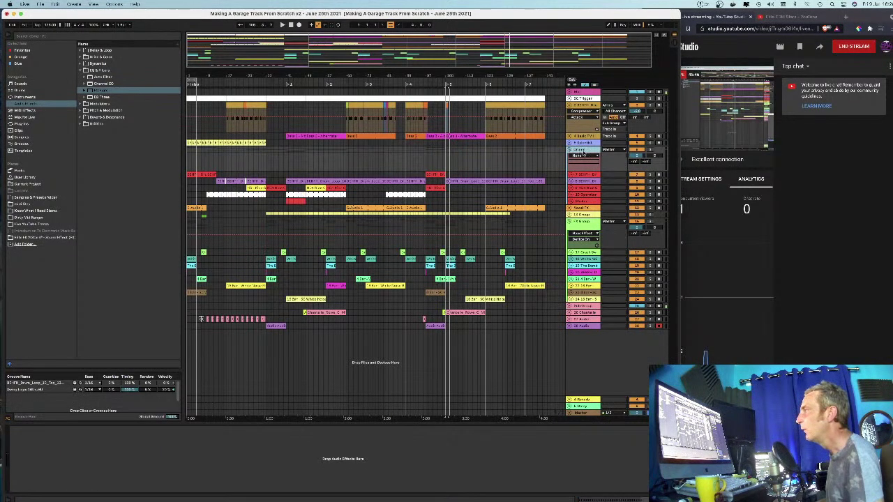
{"action": "left_click", "coordinate": [582, 174]}
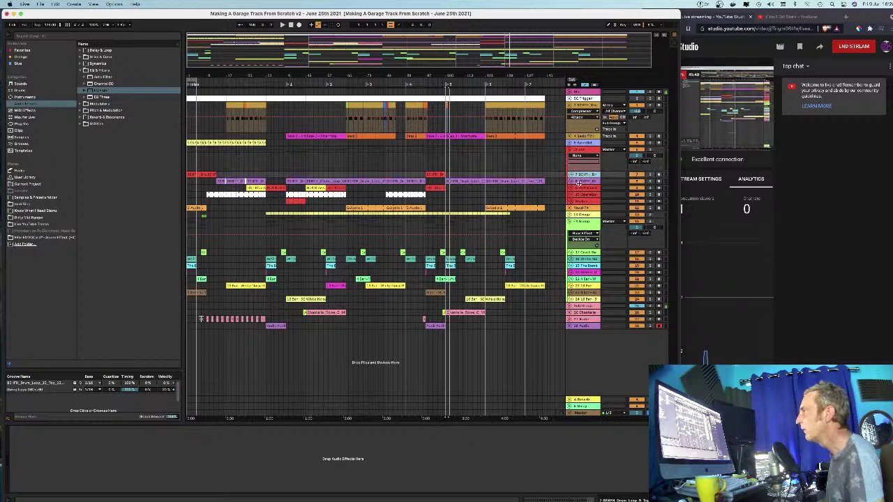
Step: Inspect the devices on the ride cymbal track and the Operator track around the intro
{"action": "left_click", "coordinate": [264, 196]}
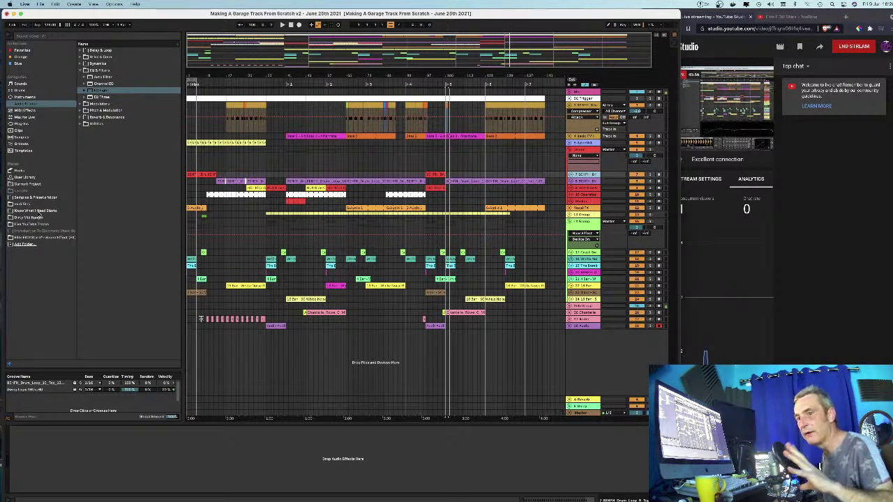
{"action": "left_click_drag", "start_coordinate": [201, 76], "coordinate": [203, 167]}
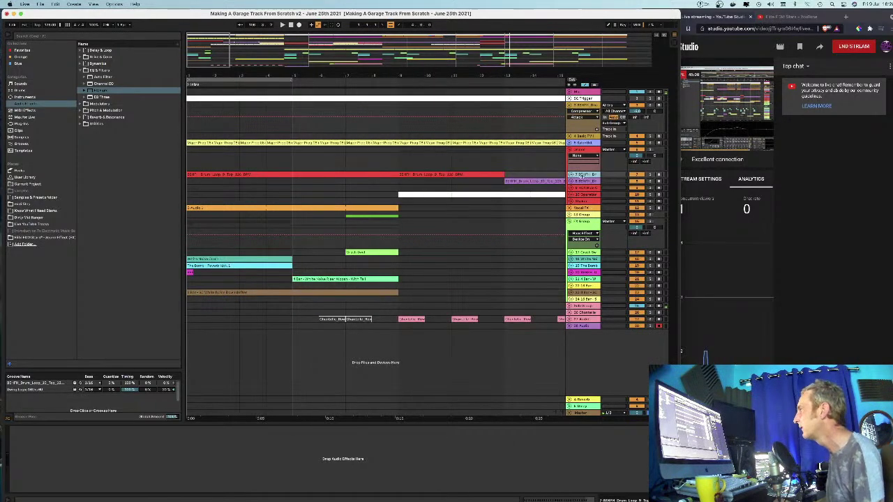
{"action": "left_click", "coordinate": [584, 187]}
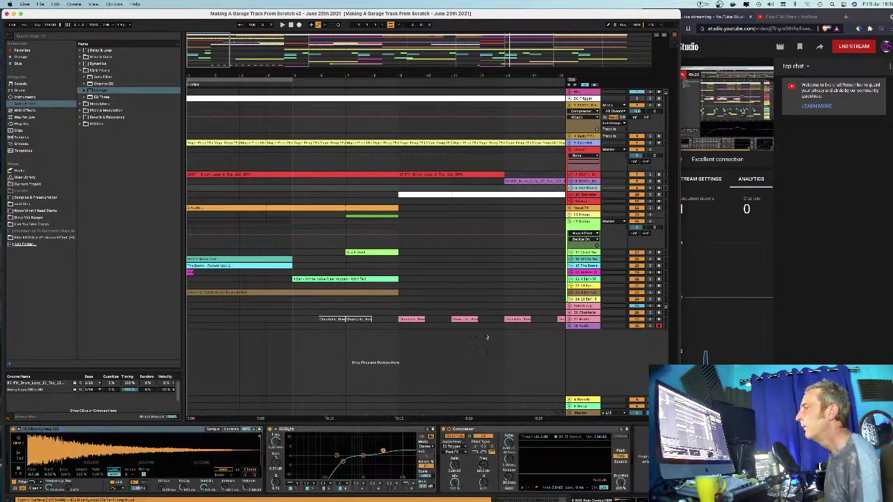
{"action": "left_click", "coordinate": [582, 195]}
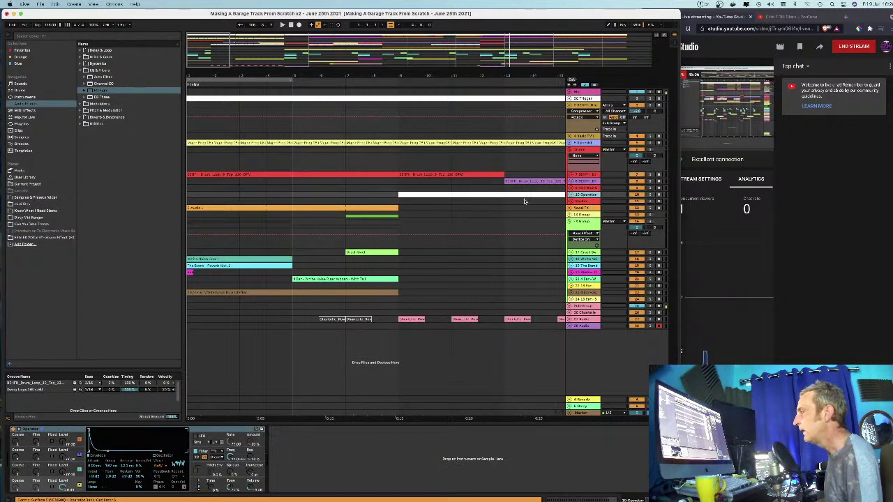
{"action": "left_click", "coordinate": [576, 153]}
{"action": "left_click_drag", "start_coordinate": [210, 78], "coordinate": [206, 77]}
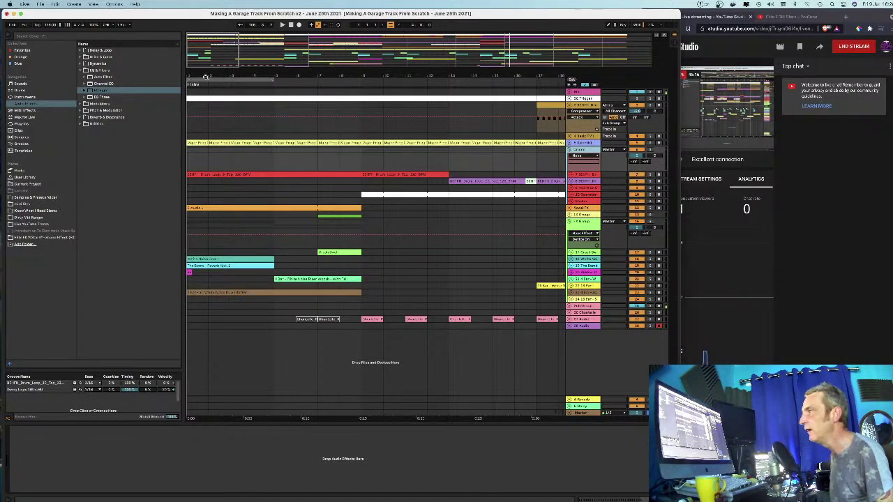
{"action": "scroll", "coordinate": [208, 105], "scroll_direction": "right", "scroll_amount": 1}
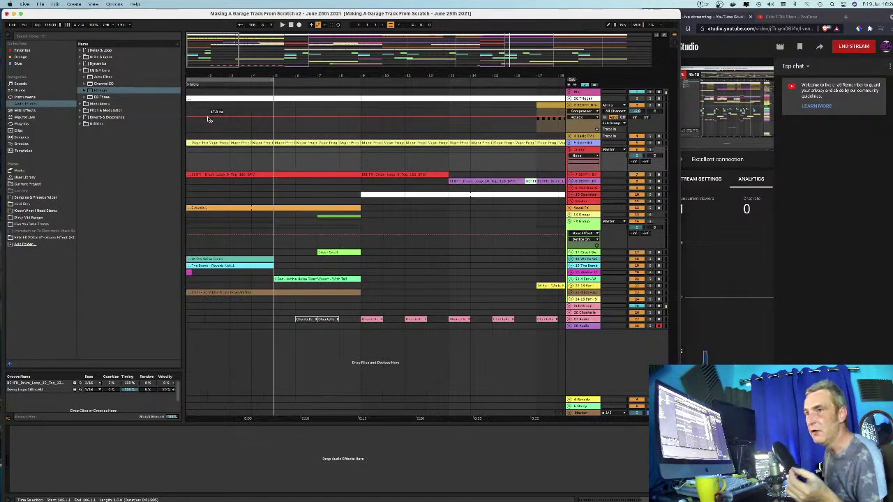
{"action": "left_click_drag", "start_coordinate": [192, 73], "coordinate": [197, 76]}
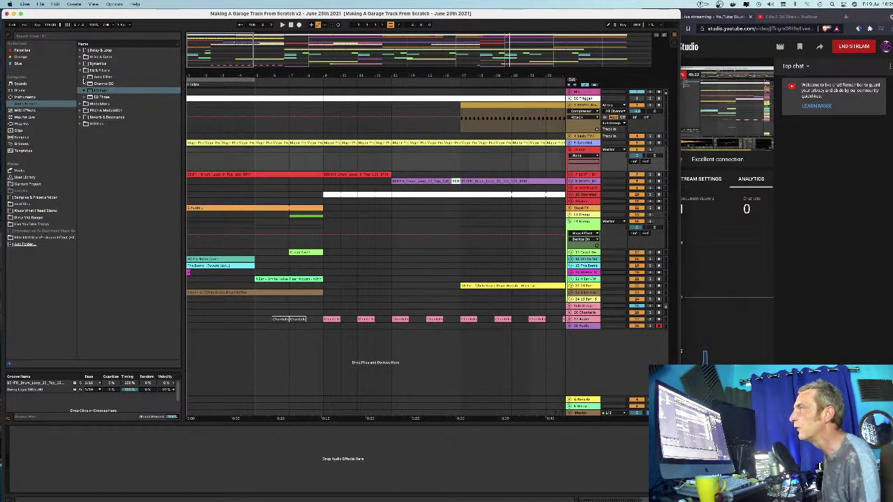
Step: Collapse the EQ and filter effects folder and open the Samples & Presets folder ready for a sample search
{"action": "left_click", "coordinate": [79, 70]}
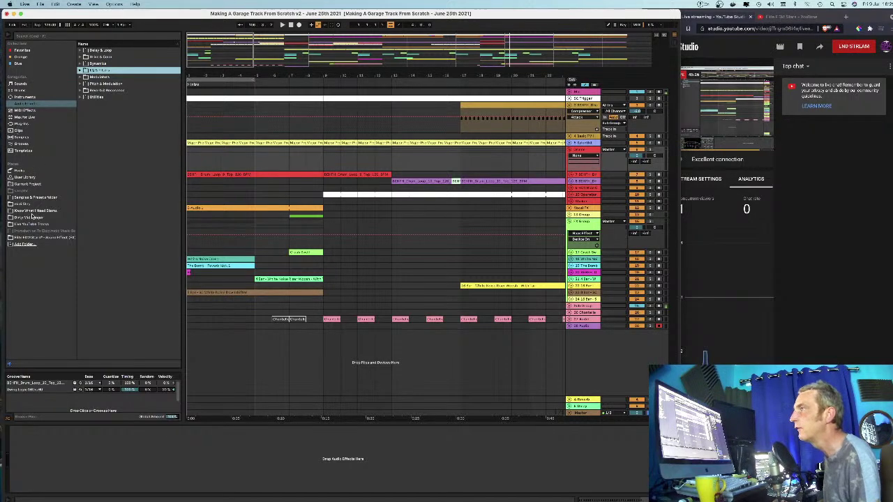
{"action": "left_click", "coordinate": [26, 197]}
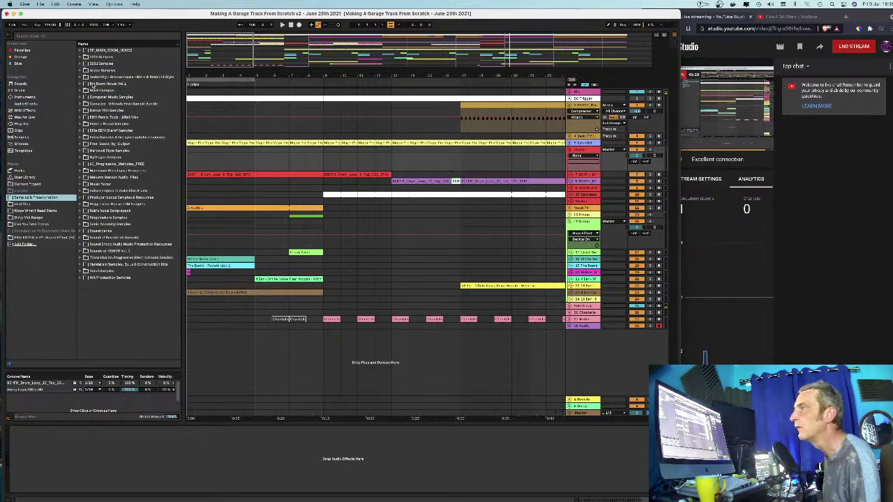
{"action": "left_click", "coordinate": [63, 39]}
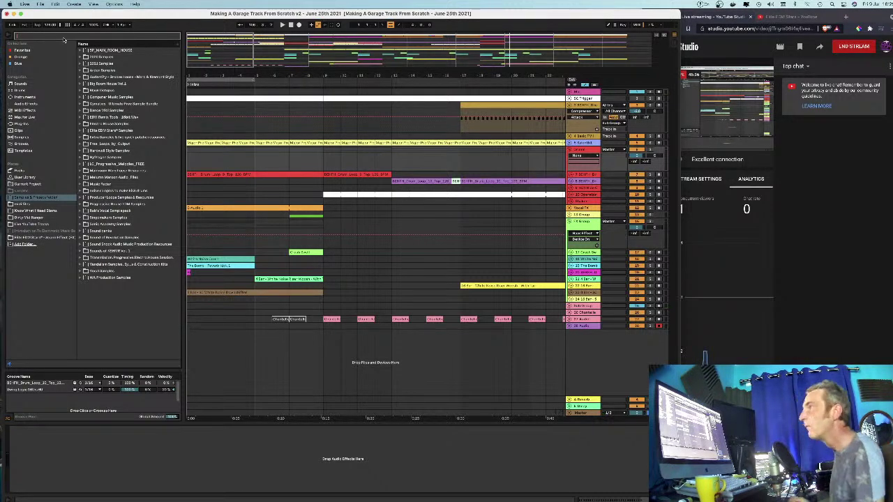
{"action": "type", "text": "hi hat c"}
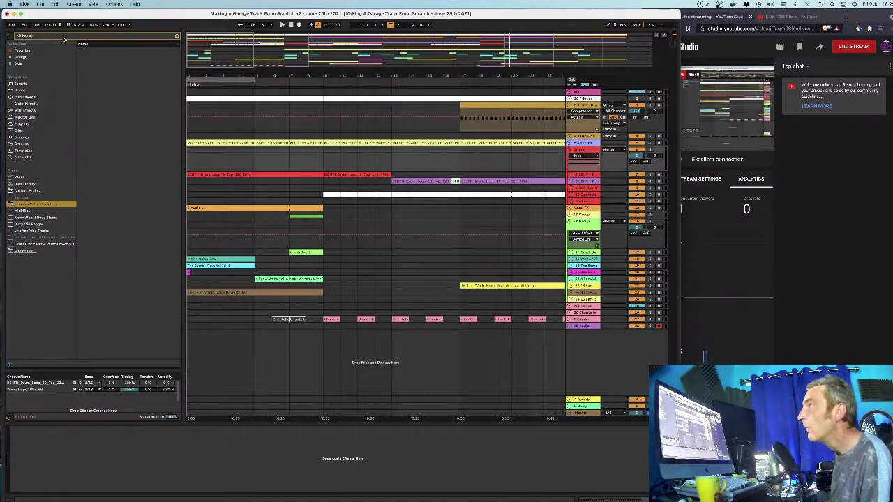
{"action": "key", "text": "BackSpace"}
{"action": "key", "text": "BackSpace"}
{"action": "key", "text": "BackSpace"}
{"action": "key", "text": "BackSpace"}
{"action": "key", "text": "BackSpace"}
{"action": "key", "text": "BackSpace"}
Step: Search the sample library for "open hat" and audition the three open hi-hats in the first sample pack
{"action": "type", "text": "open hat"}
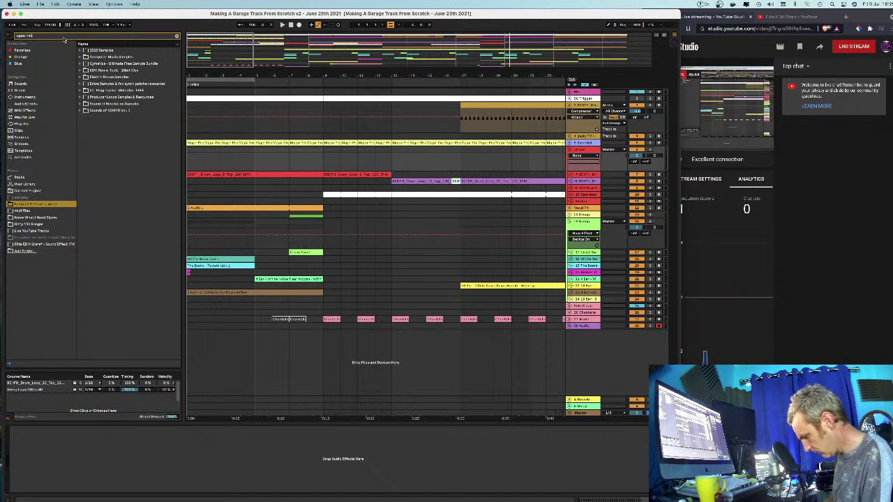
{"action": "left_click", "coordinate": [81, 51]}
{"action": "left_click", "coordinate": [84, 57]}
{"action": "left_click", "coordinate": [89, 64]}
{"action": "left_click", "coordinate": [93, 78]}
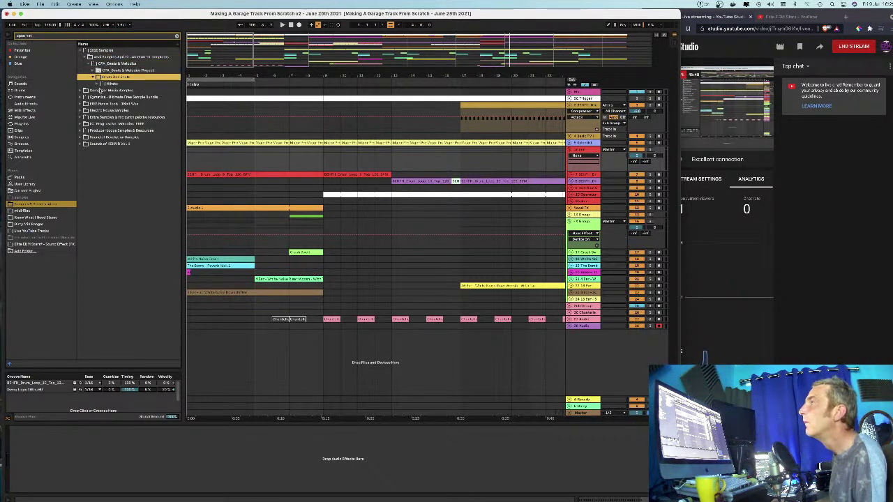
{"action": "left_click", "coordinate": [98, 84]}
{"action": "left_click", "coordinate": [113, 91]}
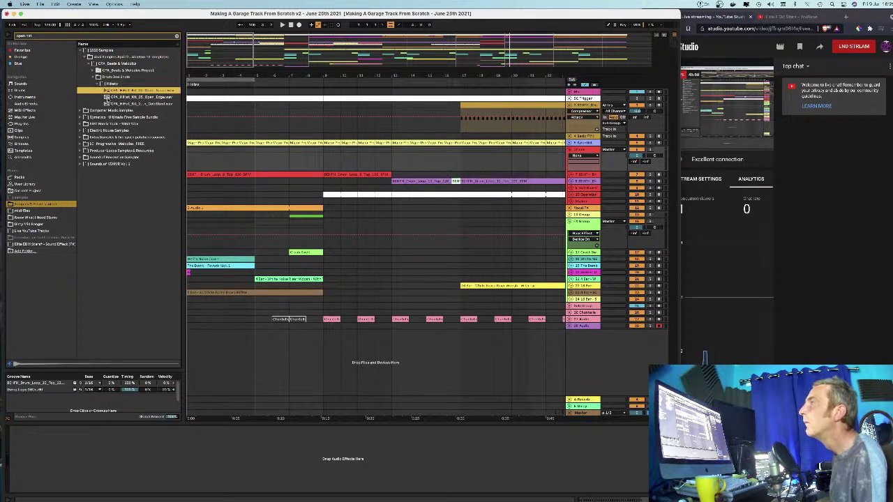
{"action": "left_click", "coordinate": [106, 97]}
{"action": "left_click", "coordinate": [106, 103]}
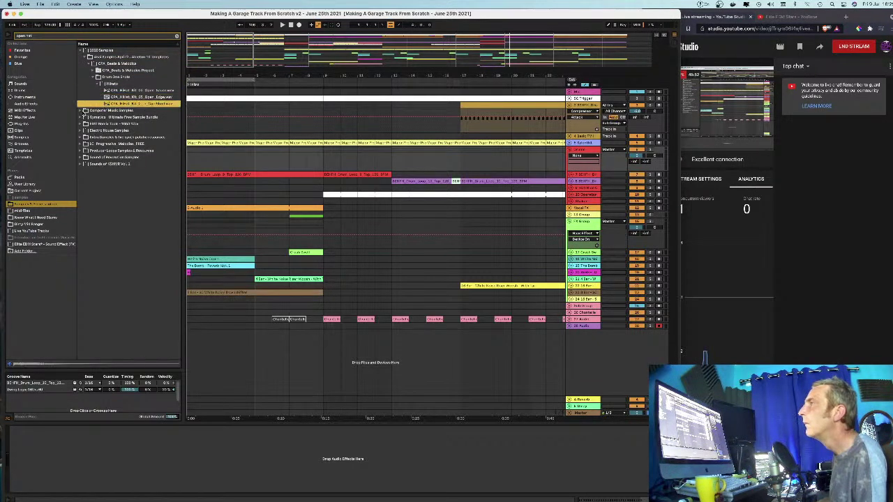
Step: Audition the open hat in the Prime Loops selection of the Computer Music Samples folder
{"action": "left_click", "coordinate": [84, 110]}
{"action": "left_click", "coordinate": [85, 64]}
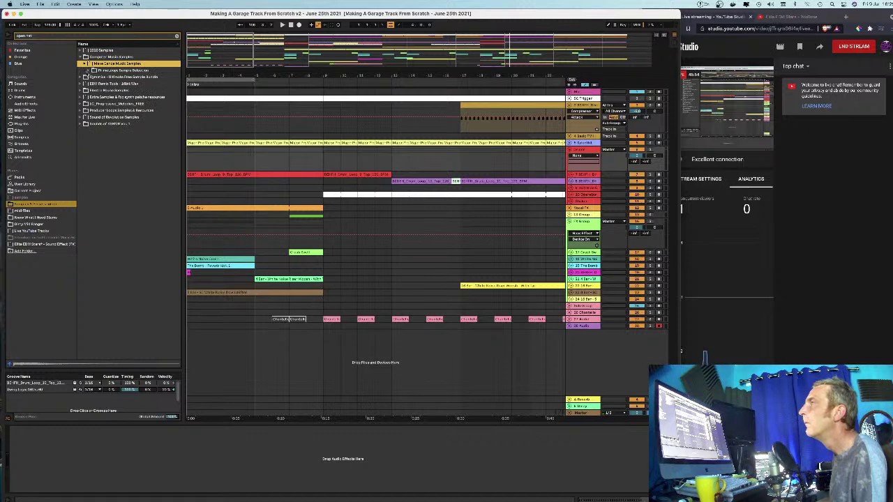
{"action": "left_click", "coordinate": [90, 71]}
{"action": "left_click", "coordinate": [91, 77]}
{"action": "left_click", "coordinate": [95, 84]}
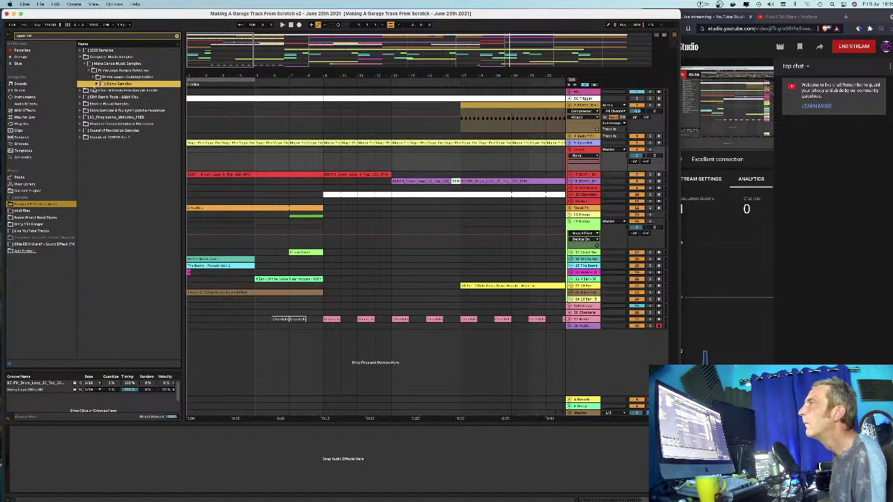
{"action": "left_click", "coordinate": [96, 84]}
{"action": "left_click", "coordinate": [98, 90]}
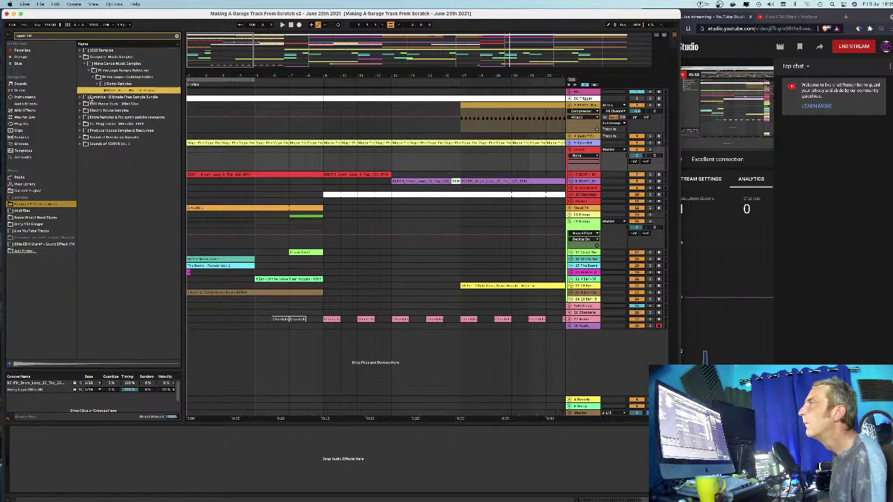
Step: Audition the open hi-hats in the Cymatics EDM Starter Pack's cymbals folder
{"action": "left_click", "coordinate": [81, 97]}
{"action": "left_click", "coordinate": [84, 71]}
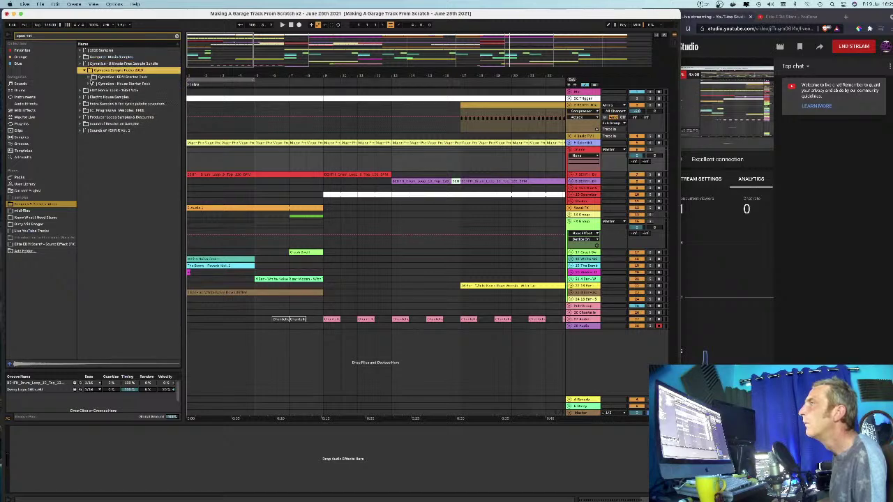
{"action": "left_click", "coordinate": [90, 77]}
{"action": "left_click", "coordinate": [95, 84]}
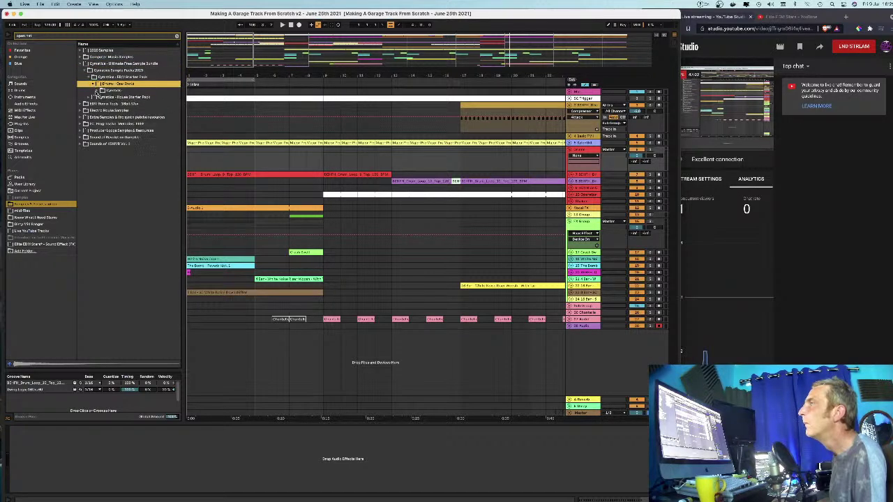
{"action": "left_click", "coordinate": [99, 91]}
{"action": "left_click", "coordinate": [104, 97]}
{"action": "left_click", "coordinate": [103, 97]}
{"action": "left_click", "coordinate": [111, 103]}
{"action": "left_click", "coordinate": [113, 118]}
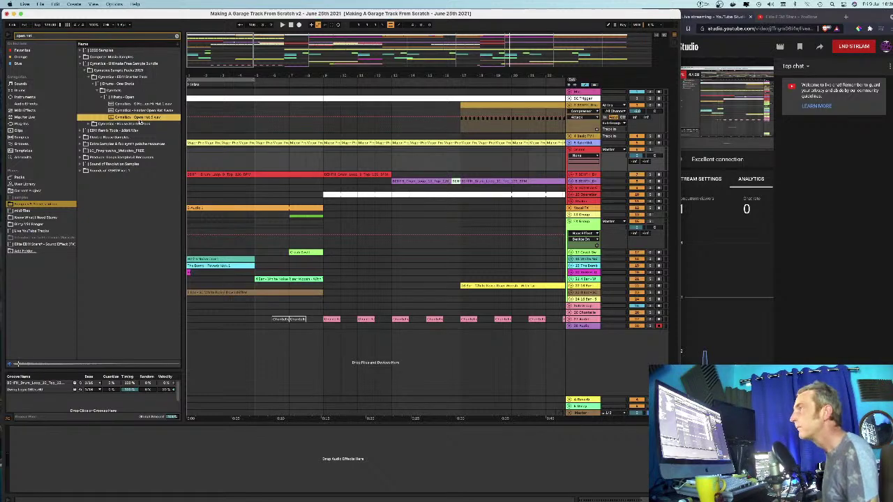
Step: Audition the open hi-hats in the Cymatics House Starter Pack's cymbals folder
{"action": "left_click", "coordinate": [87, 123]}
{"action": "left_click", "coordinate": [93, 91]}
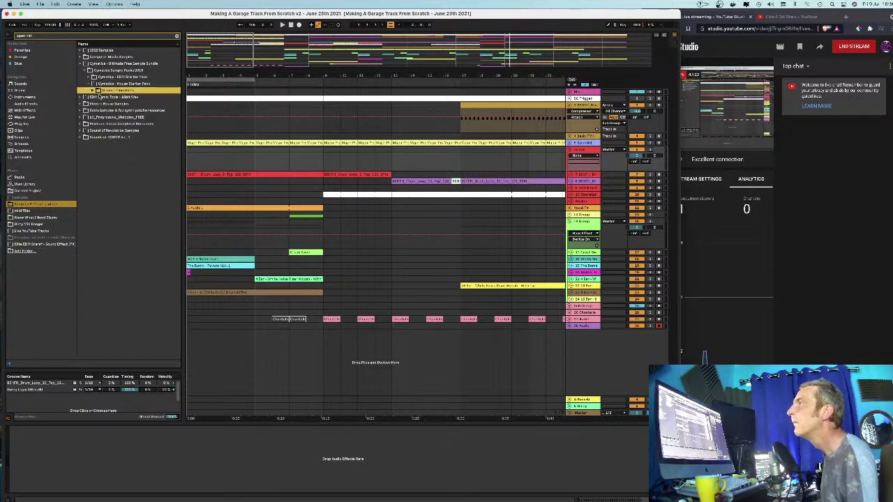
{"action": "left_click", "coordinate": [93, 91]}
{"action": "left_click", "coordinate": [97, 97]}
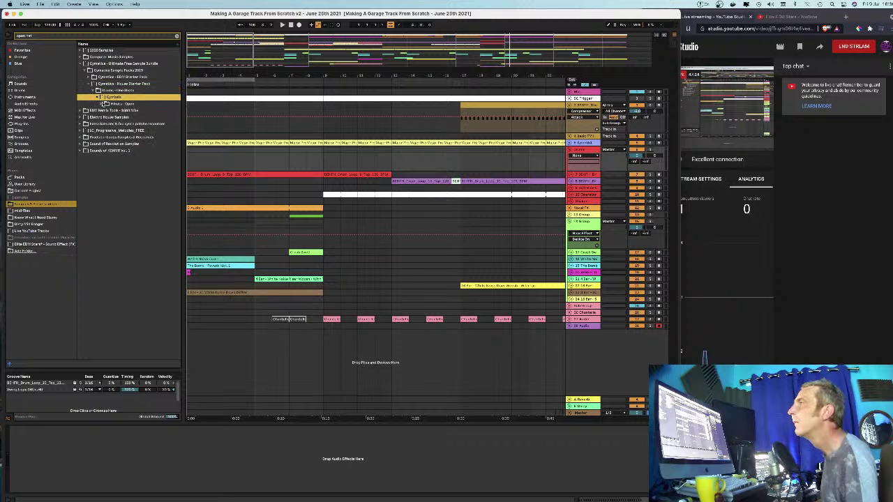
{"action": "left_click", "coordinate": [102, 104]}
{"action": "left_click", "coordinate": [110, 111]}
{"action": "left_click", "coordinate": [112, 117]}
{"action": "left_click", "coordinate": [112, 124]}
Step: Audition the four LC_Open_Hat samples in the EDM Remix Tools drum one-shots and select the third one
{"action": "left_click", "coordinate": [81, 131]}
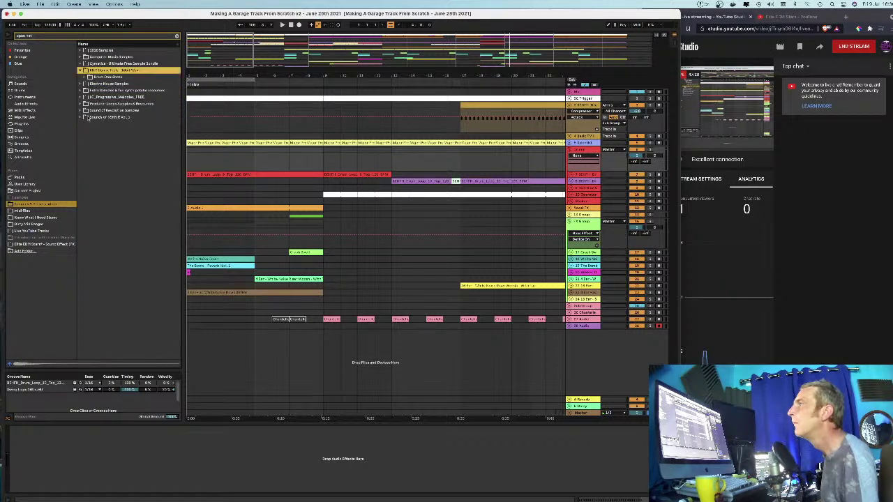
{"action": "left_click", "coordinate": [89, 77]}
{"action": "left_click", "coordinate": [95, 83]}
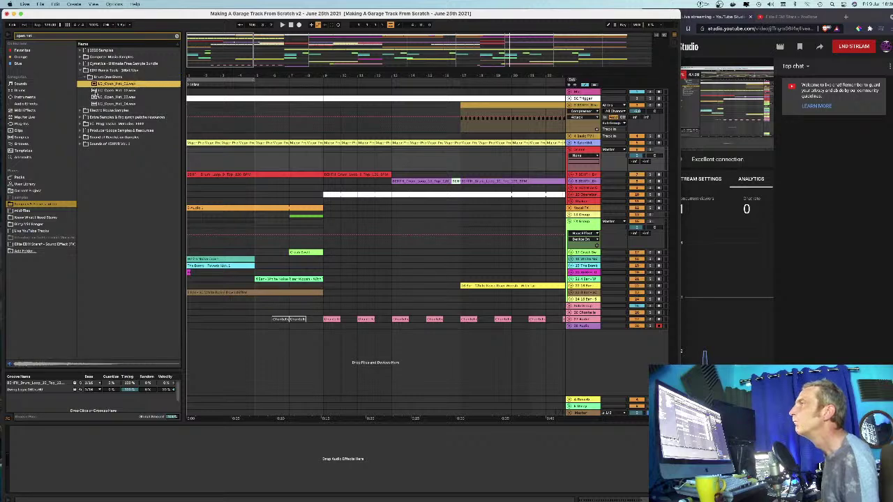
{"action": "left_click", "coordinate": [97, 91]}
{"action": "left_click", "coordinate": [95, 98]}
{"action": "left_click", "coordinate": [96, 104]}
{"action": "left_click", "coordinate": [96, 99]}
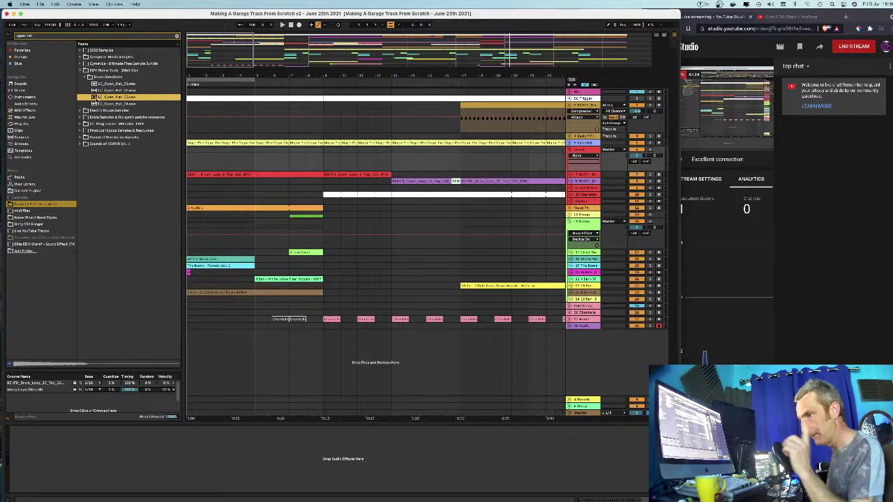
Step: Insert a new MIDI track below the first drum loop in the Drums group and load the LC_Open_Hat_03 sample onto it
{"action": "left_click", "coordinate": [296, 202]}
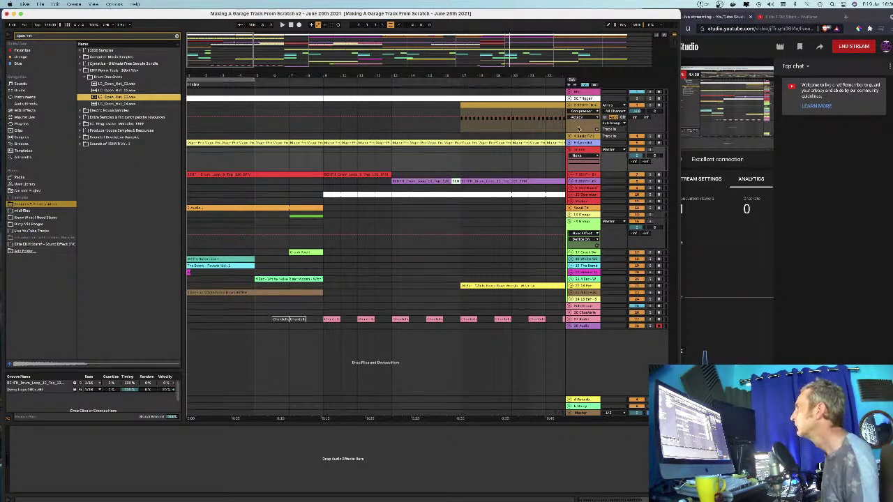
{"action": "left_click", "coordinate": [583, 149]}
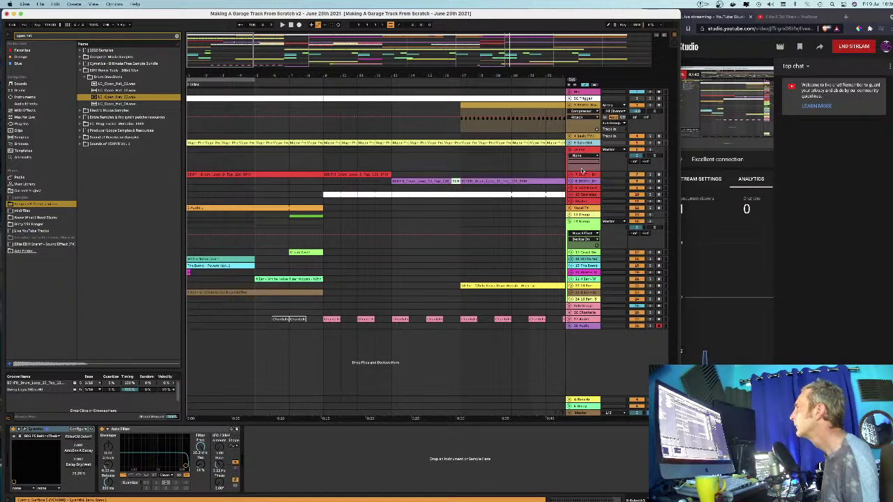
{"action": "right_click", "coordinate": [582, 170]}
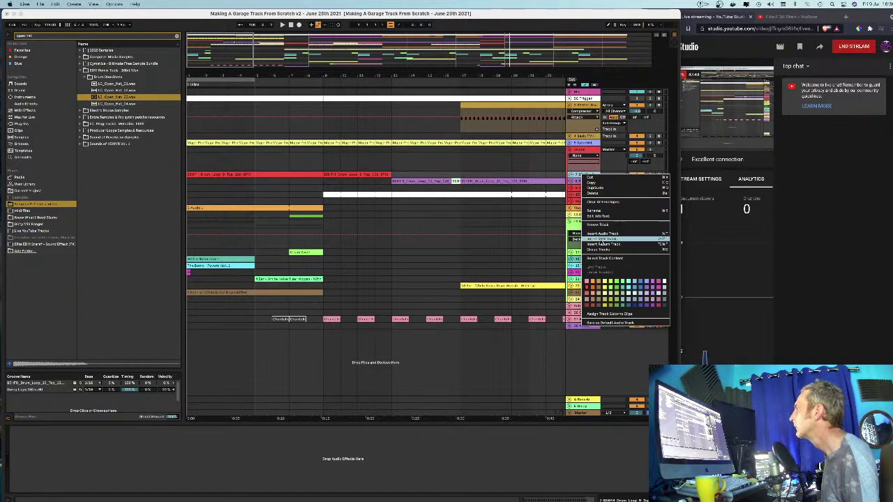
{"action": "left_click", "coordinate": [614, 238]}
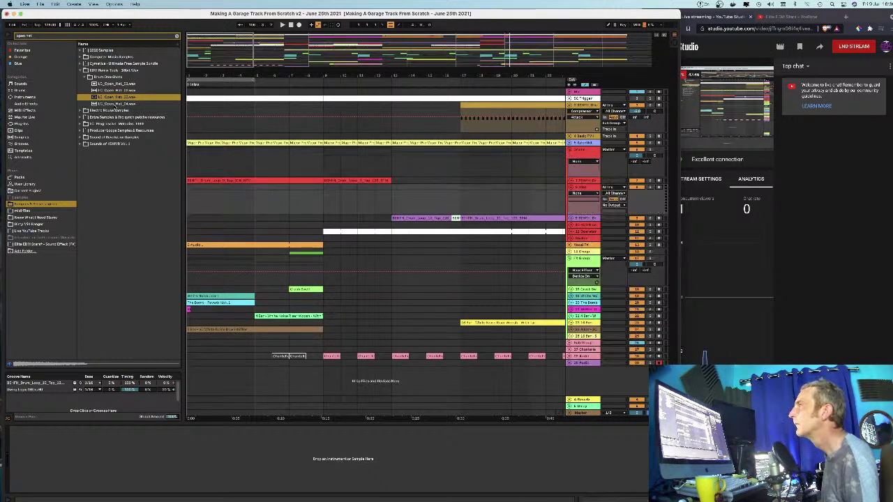
{"action": "double_click", "coordinate": [94, 99]}
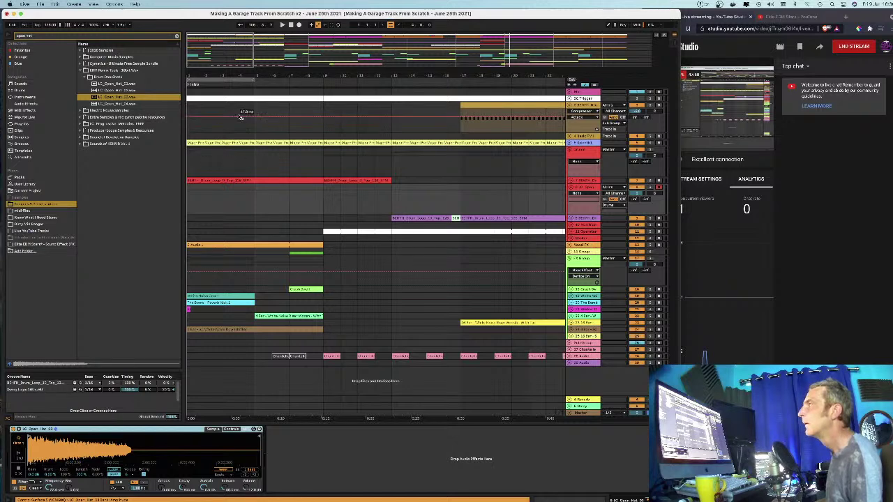
Step: Move the loop to the four bars starting at bar 5 and insert an empty one-bar MIDI clip at bar 8 of the open hat track
{"action": "left_click_drag", "start_coordinate": [232, 79], "coordinate": [302, 90]}
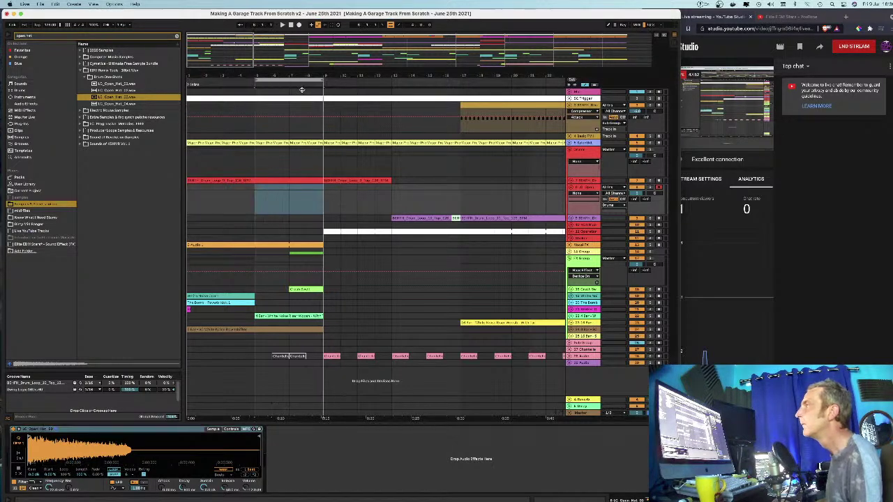
{"action": "left_click_drag", "start_coordinate": [305, 190], "coordinate": [323, 192]}
{"action": "right_click", "coordinate": [316, 190]}
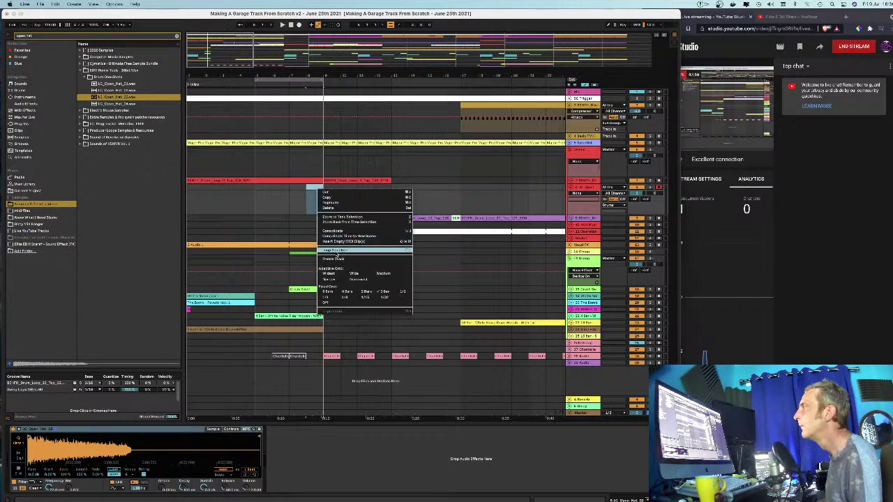
{"action": "left_click", "coordinate": [336, 243]}
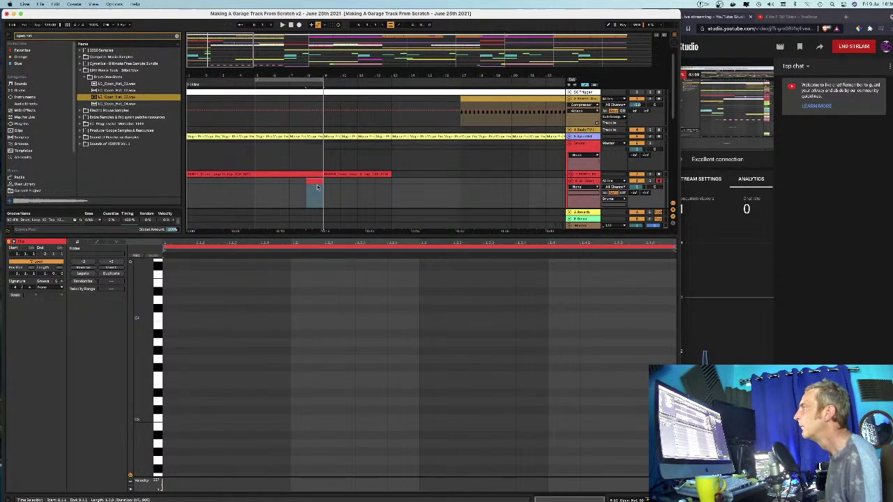
Step: Preview the hat's pitch during playback and add a C3 note on the offbeat of the clip's fourth beat
{"action": "key", "text": "space"}
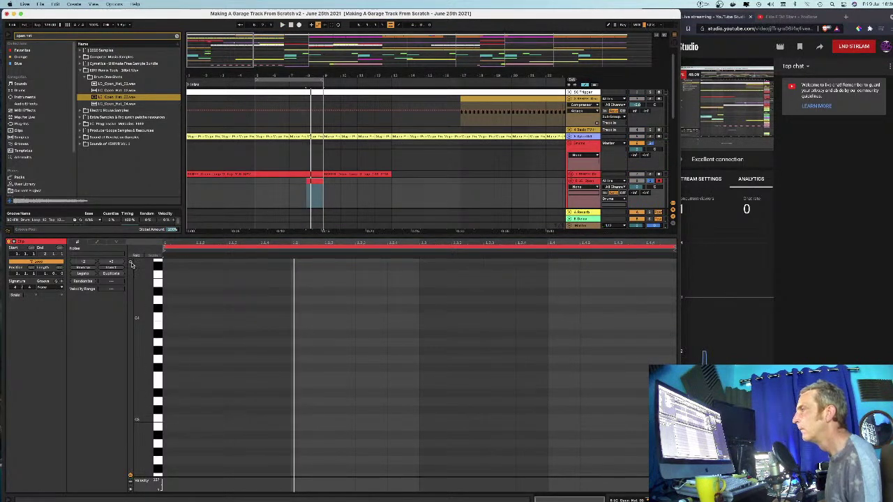
{"action": "left_click", "coordinate": [160, 325]}
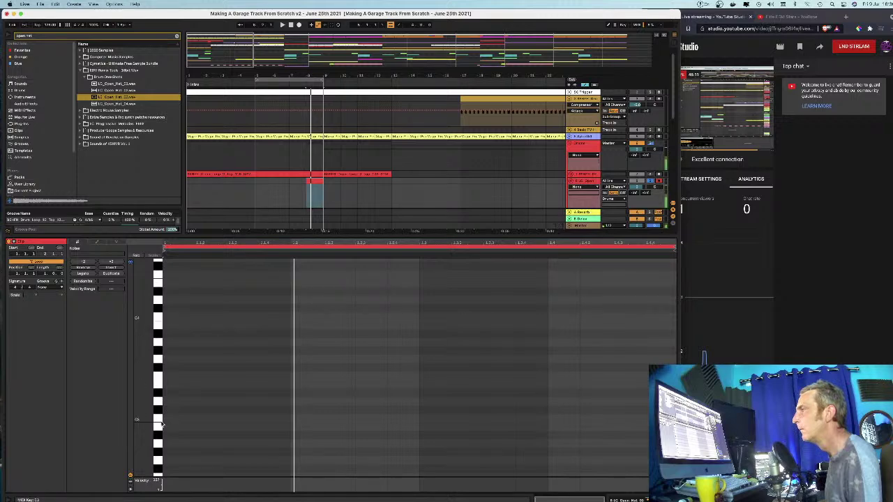
{"action": "left_click", "coordinate": [157, 420]}
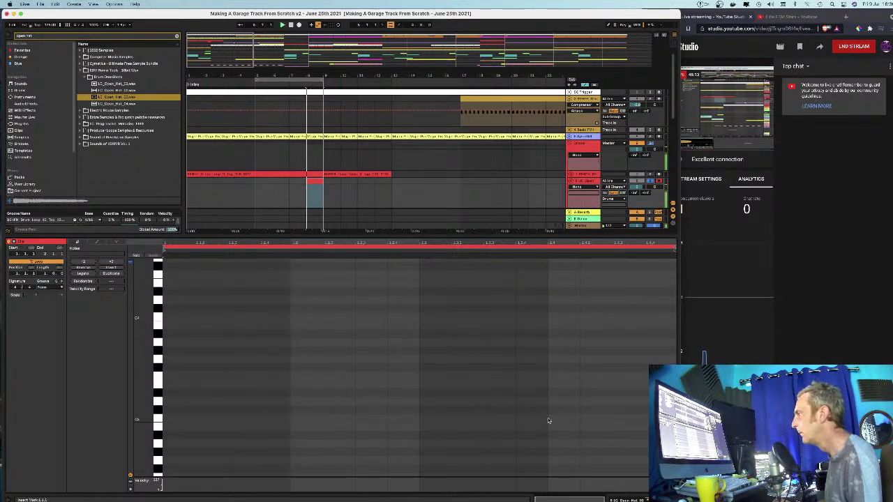
{"action": "double_click", "coordinate": [582, 418]}
{"action": "mouse_move", "coordinate": [612, 419]}
{"action": "left_mouse_down"}
{"action": "mouse_move", "coordinate": [661, 419]}
{"action": "mouse_move", "coordinate": [634, 419]}
{"action": "mouse_move", "coordinate": [649, 419]}
{"action": "left_mouse_up"}
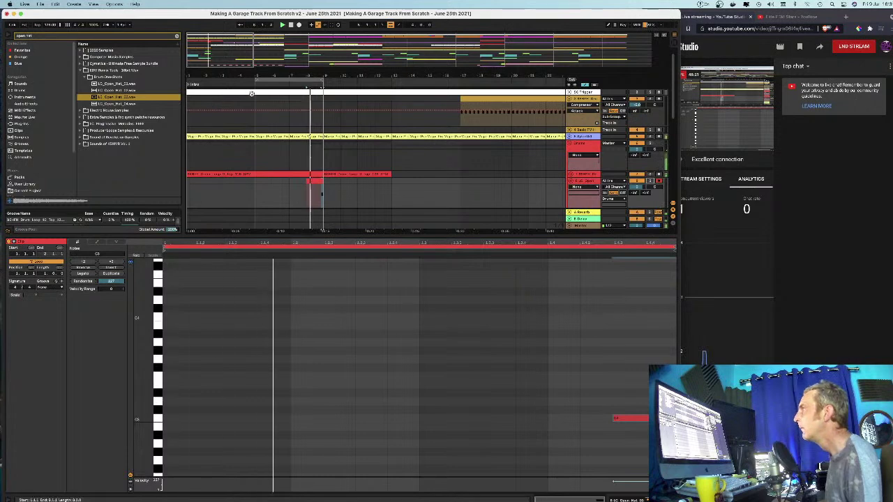
{"action": "left_click_drag", "start_coordinate": [314, 75], "coordinate": [321, 102]}
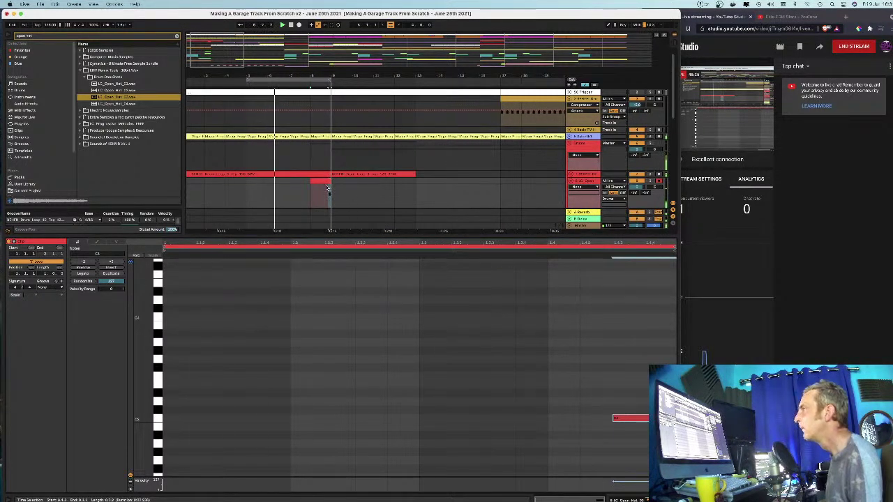
Step: Copy the one-bar open hat clip to bars 5, 6 and 7 and start playback
{"action": "left_click", "coordinate": [304, 187]}
{"action": "left_click_drag", "start_coordinate": [302, 184], "coordinate": [265, 184]}
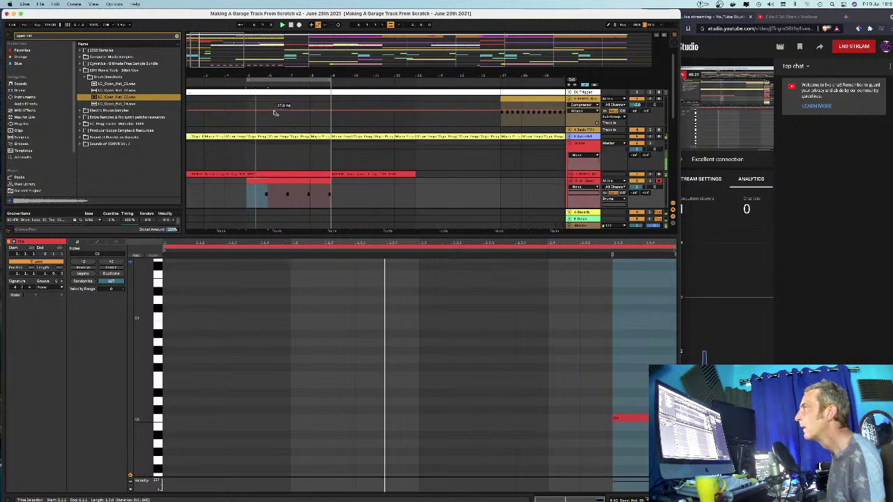
{"action": "key", "text": "space"}
Step: Try shorter lengths for the C3 note in the bar 5 hat clip during playback
{"action": "mouse_move", "coordinate": [646, 421]}
{"action": "left_mouse_down"}
{"action": "mouse_move", "coordinate": [585, 423]}
{"action": "mouse_move", "coordinate": [647, 423]}
{"action": "left_mouse_up"}
{"action": "key", "text": "space"}
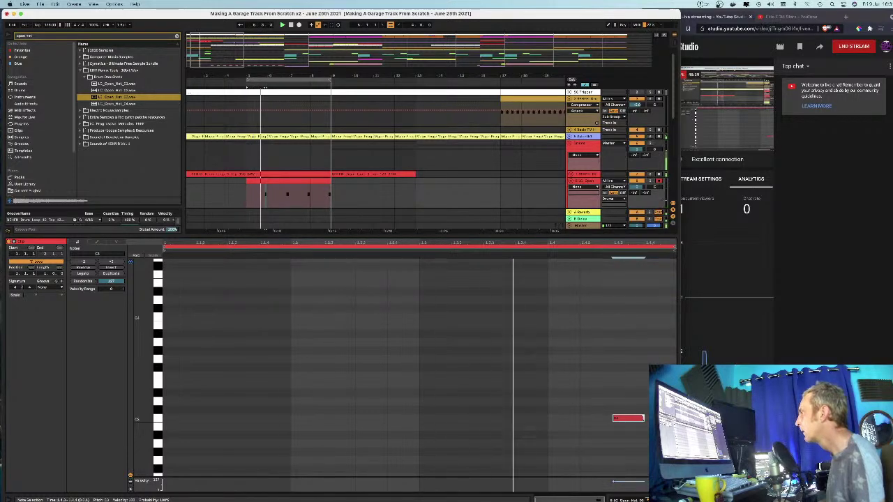
{"action": "left_click_drag", "start_coordinate": [643, 419], "coordinate": [663, 419]}
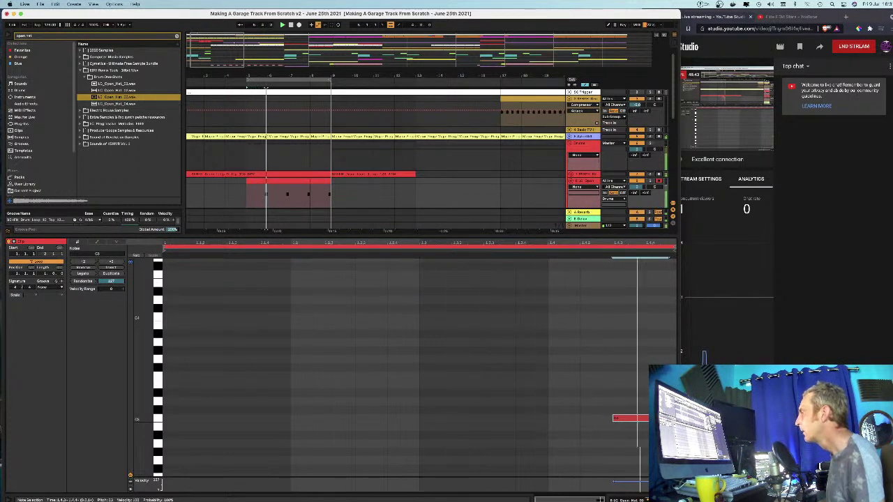
Step: Consolidate the four one-bar open hat clips in bars 5 to 8 into a single clip
{"action": "left_click", "coordinate": [319, 181]}
{"action": "left_click", "coordinate": [307, 181]}
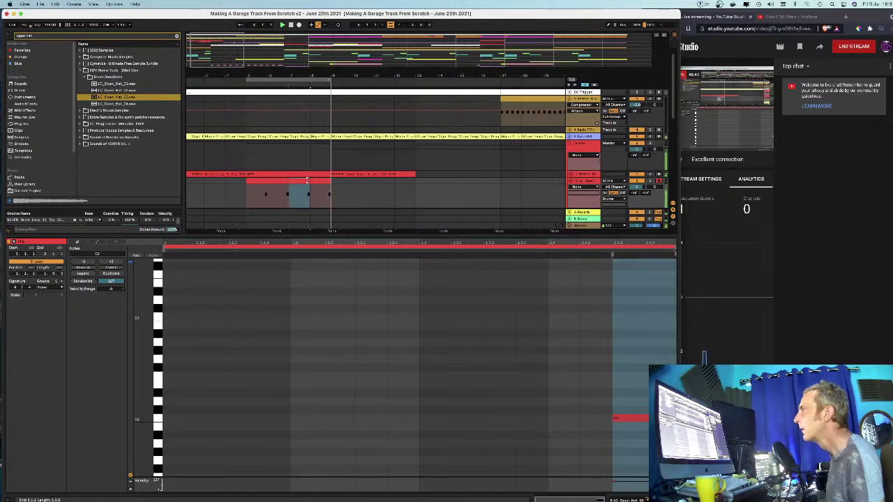
{"action": "left_click", "coordinate": [254, 180]}
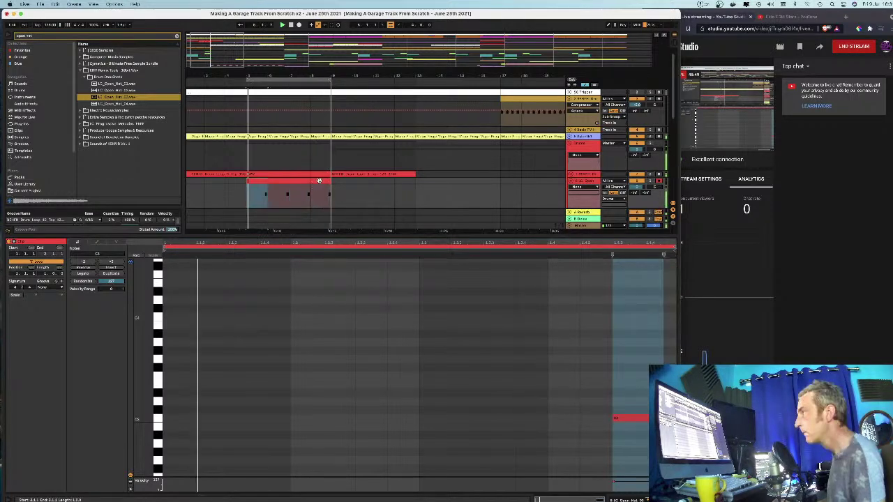
{"action": "left_click", "coordinate": [319, 181], "text": "shift"}
{"action": "right_click", "coordinate": [320, 181]}
{"action": "left_click", "coordinate": [350, 239]}
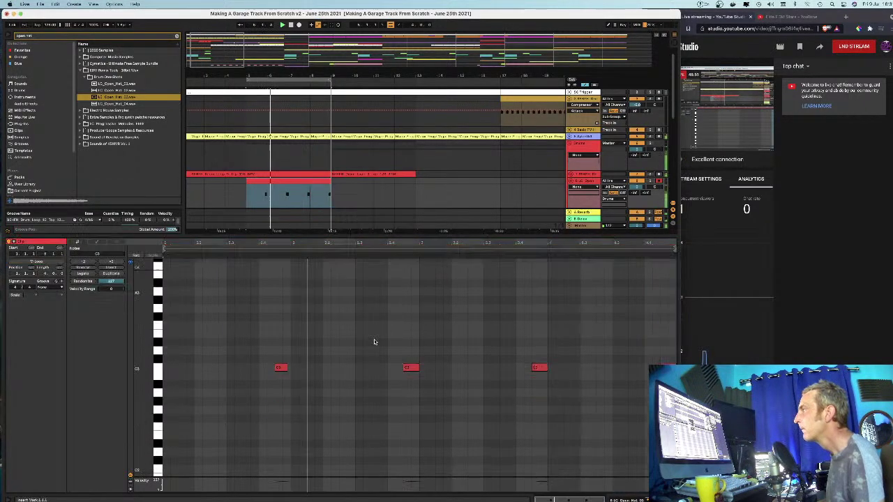
Step: Slightly lower the first hat note's velocity in the enlarged velocity lane and reduce the open hat track's volume
{"action": "left_click", "coordinate": [269, 321]}
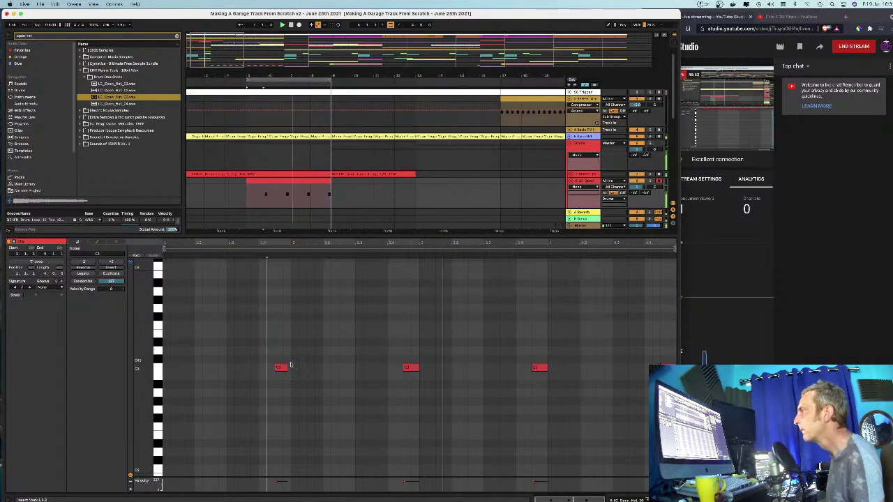
{"action": "left_click_drag", "start_coordinate": [272, 345], "coordinate": [677, 398]}
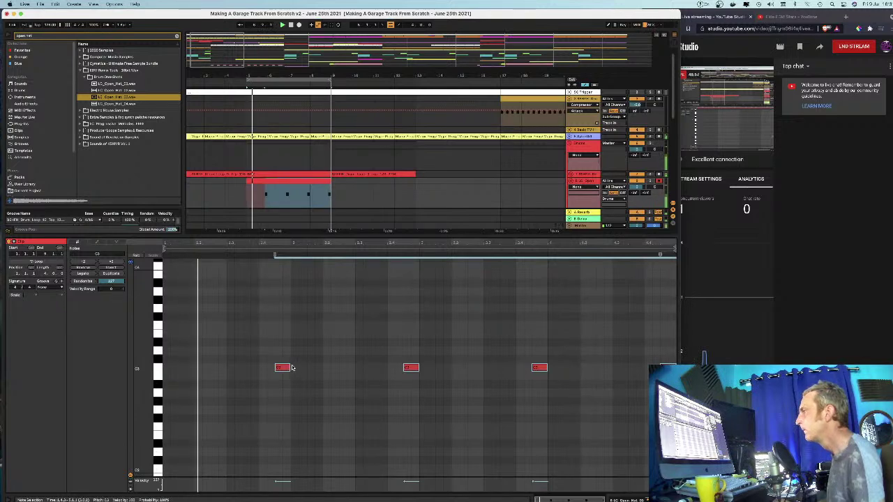
{"action": "left_click_drag", "start_coordinate": [309, 479], "coordinate": [314, 399]}
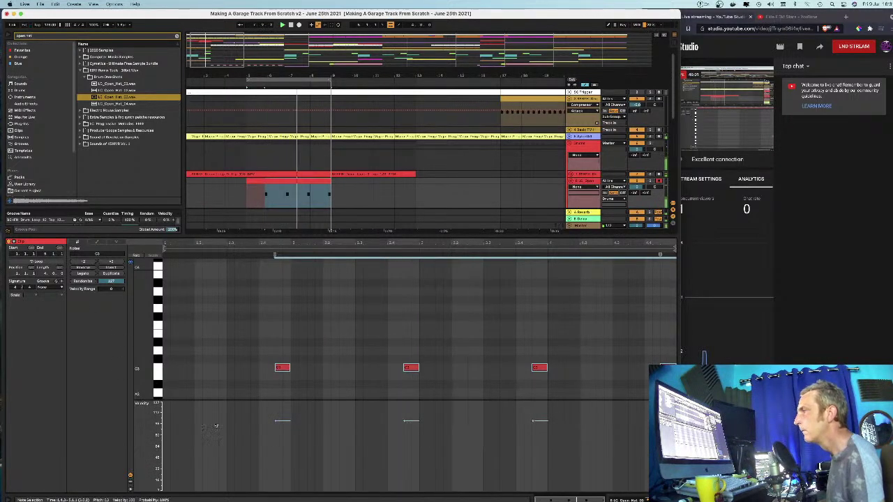
{"action": "left_click", "coordinate": [270, 444]}
{"action": "left_click_drag", "start_coordinate": [276, 422], "coordinate": [277, 428]}
{"action": "left_click", "coordinate": [406, 423]}
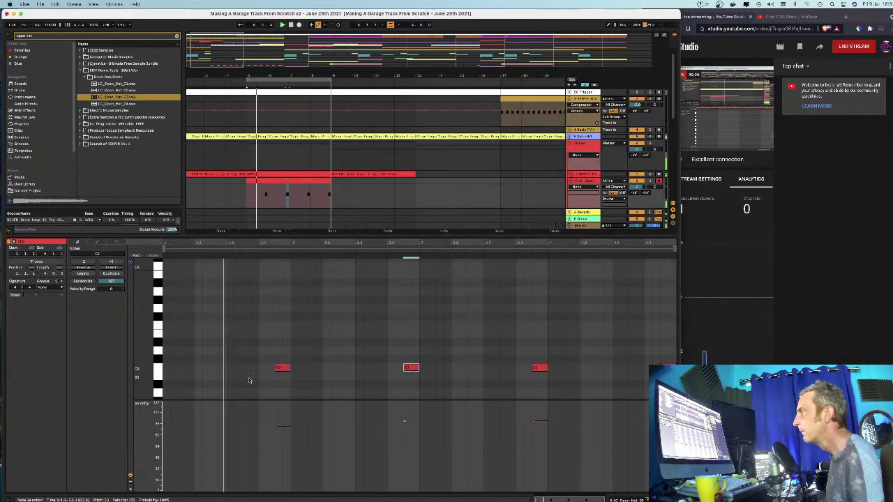
{"action": "left_click", "coordinate": [593, 181]}
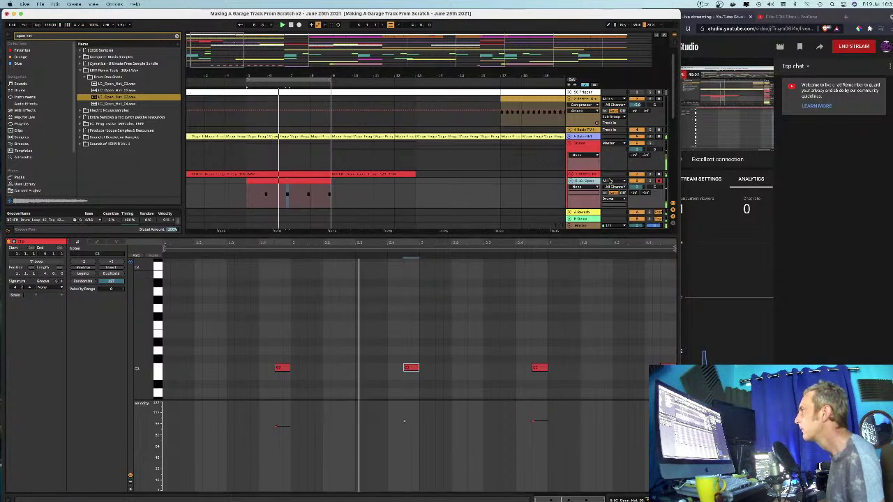
{"action": "left_click_drag", "start_coordinate": [637, 187], "coordinate": [637, 196]}
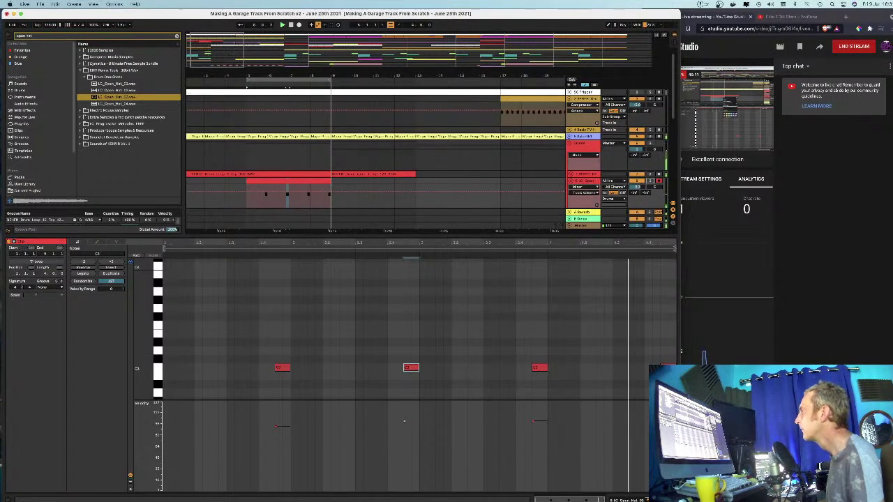
Step: Duplicate the four-bar open hat clip twice so the part runs up to bar 17
{"action": "key", "text": "super+alt+l"}
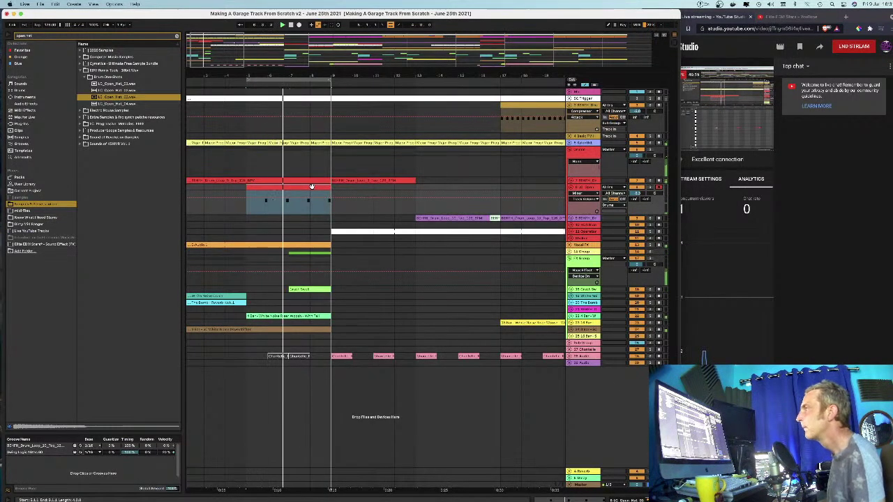
{"action": "key", "text": "super+d"}
{"action": "key", "text": "super+d"}
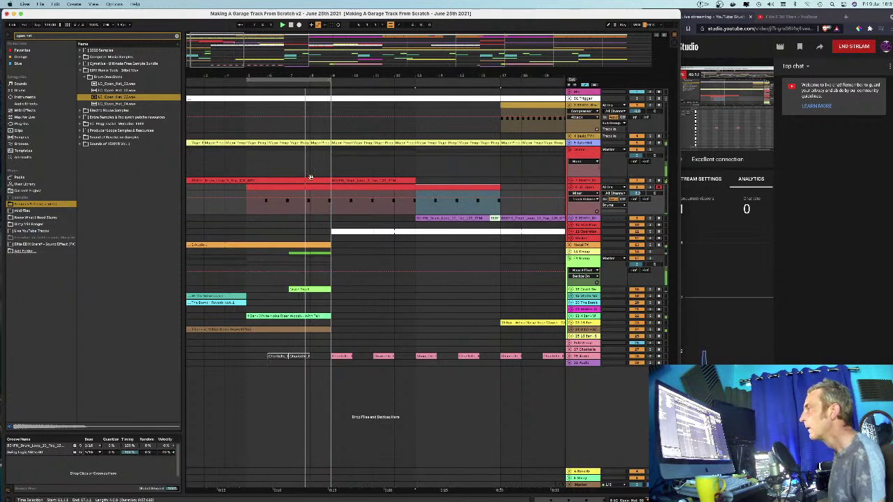
Step: Raise the velocity of the last note in the bar 5 hat clip and duplicate the edited clip twice over the existing copies
{"action": "double_click", "coordinate": [296, 189]}
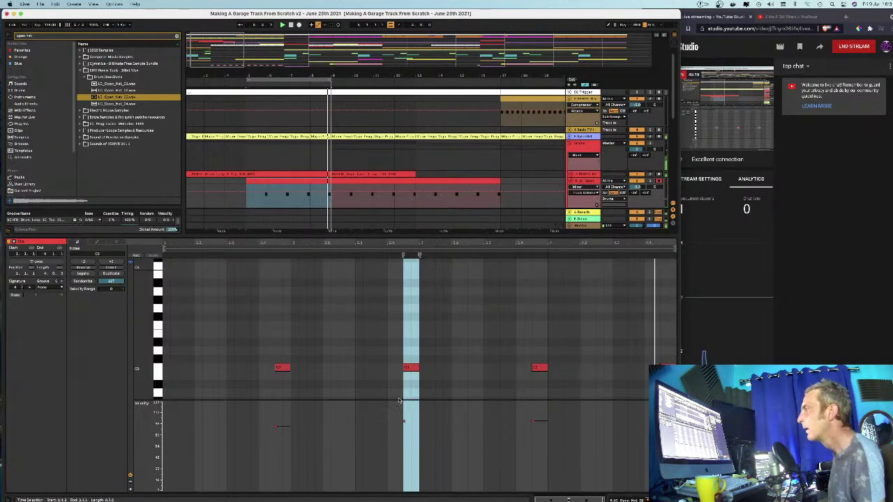
{"action": "key", "text": "space"}
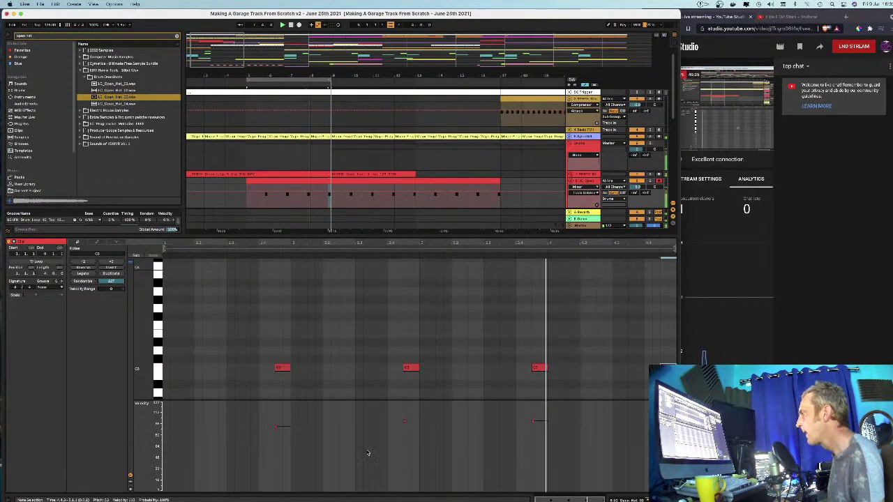
{"action": "left_click", "coordinate": [300, 180]}
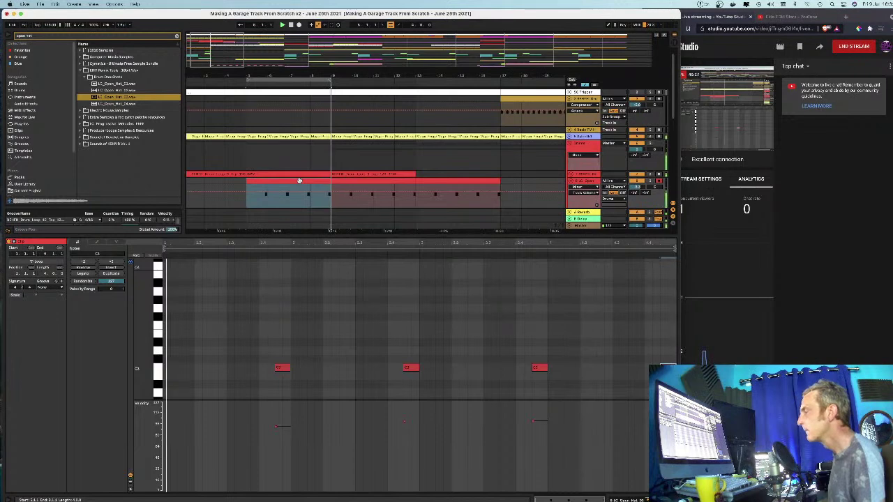
{"action": "key", "text": "super+d"}
{"action": "key", "text": "super+d"}
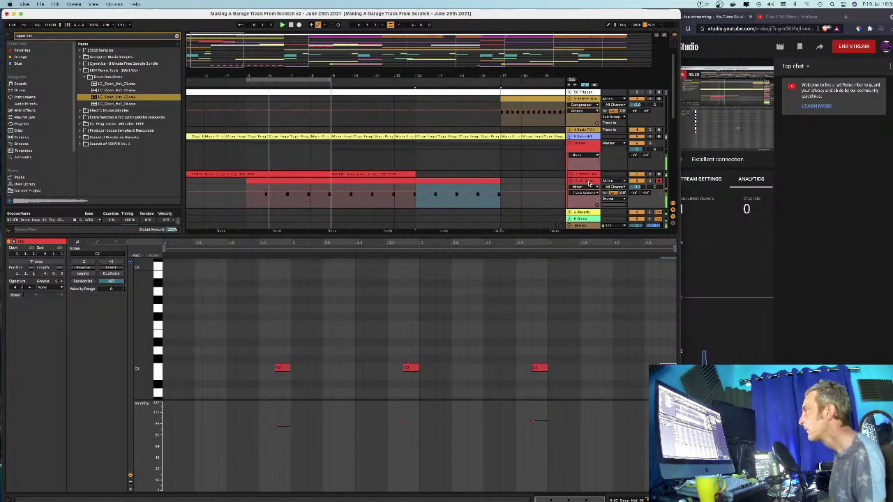
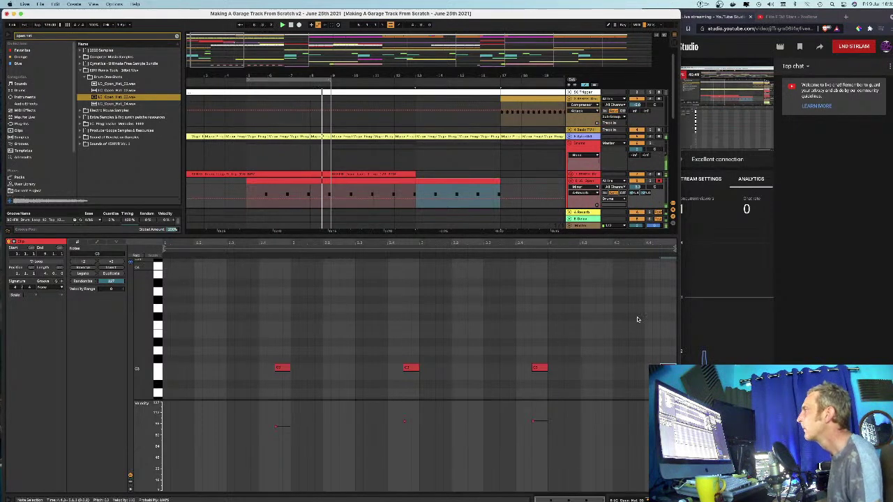
Step: Extend the loop end to bar 17 for playback and move the loop to the four bars starting at bar 17
{"action": "left_click_drag", "start_coordinate": [328, 82], "coordinate": [500, 81]}
{"action": "key", "text": "space"}
{"action": "key", "text": "space"}
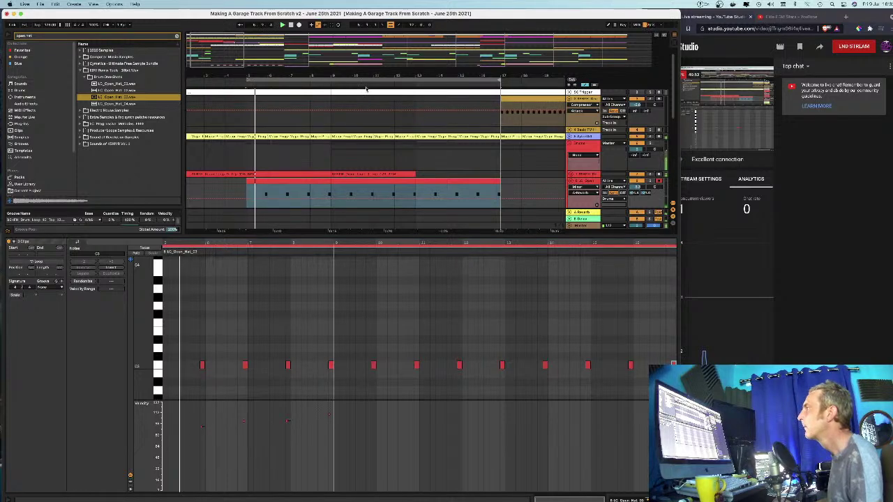
{"action": "left_click_drag", "start_coordinate": [383, 66], "coordinate": [380, 50]}
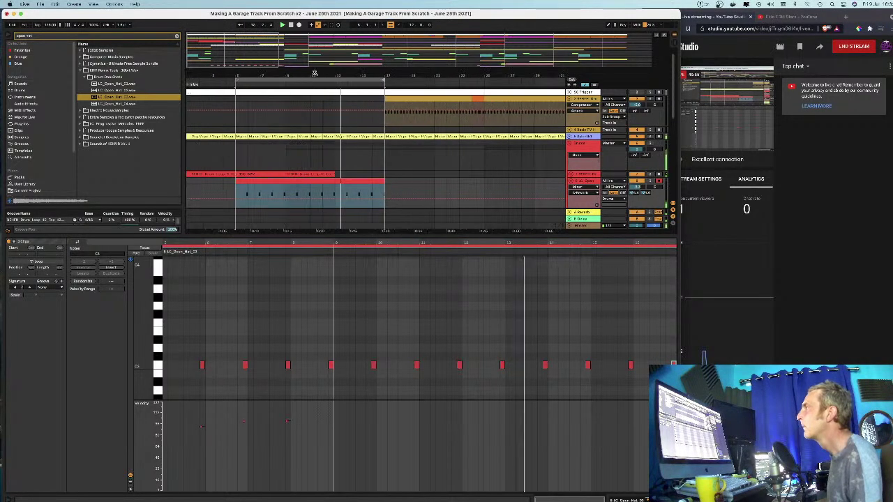
{"action": "left_click_drag", "start_coordinate": [237, 81], "coordinate": [431, 83]}
Step: Duplicate the last open hat clip three times up to bar 29 and extend the loop to the same bar
{"action": "left_click", "coordinate": [374, 181]}
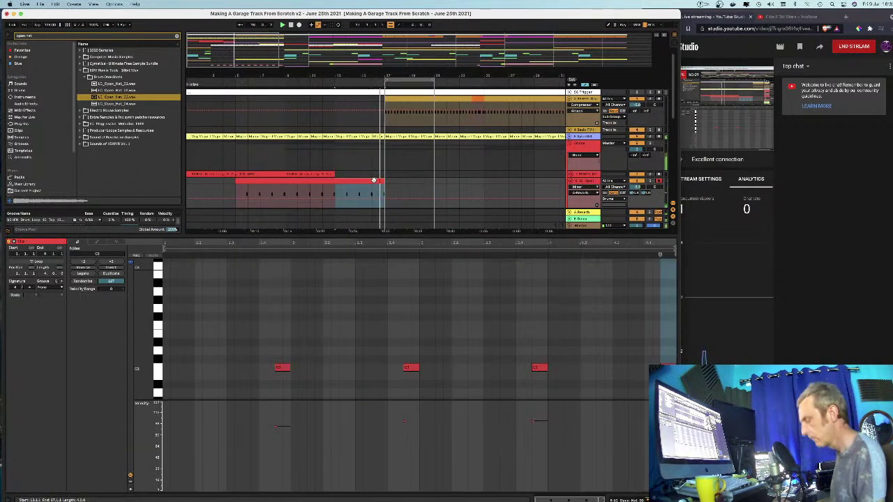
{"action": "key", "text": "super+d"}
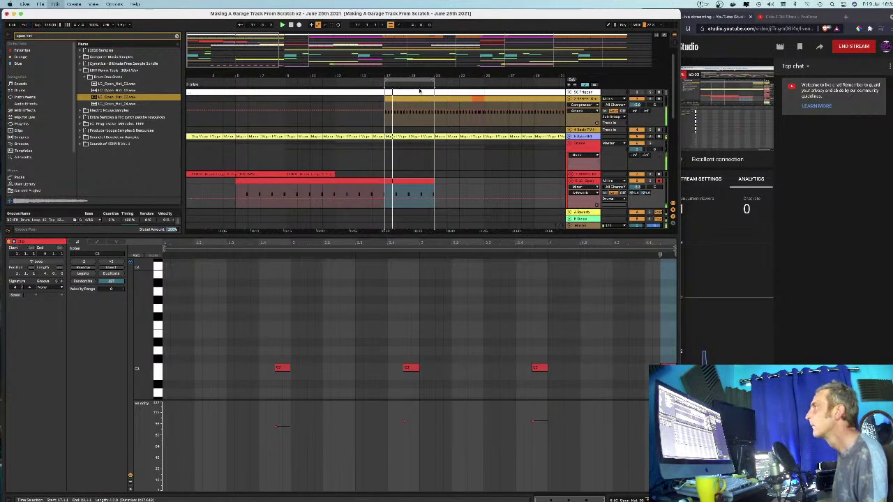
{"action": "key", "text": "super+d"}
{"action": "key", "text": "super+d"}
{"action": "key", "text": "space"}
{"action": "left_click_drag", "start_coordinate": [432, 79], "coordinate": [535, 81]}
{"action": "scroll", "coordinate": [534, 81], "scroll_direction": "right", "scroll_amount": 3}
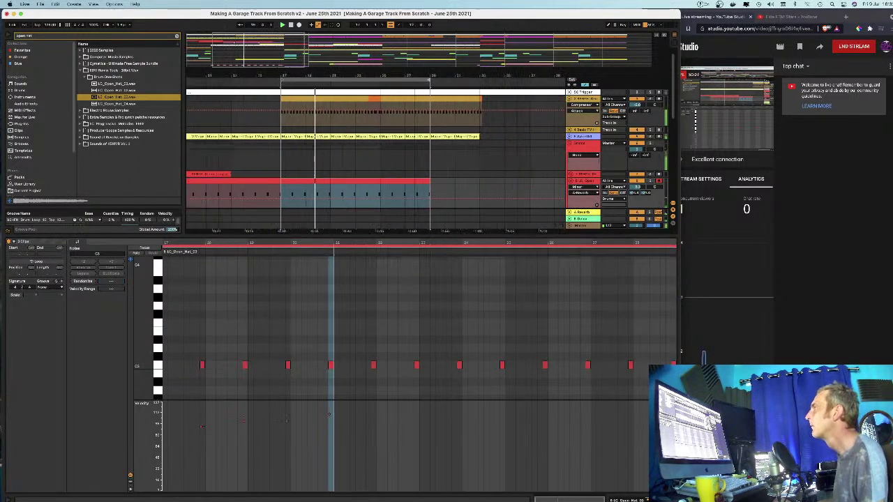
Step: Duplicate the last open hat clip once more up to bar 33 and extend the loop end to bar 41
{"action": "left_click", "coordinate": [402, 183]}
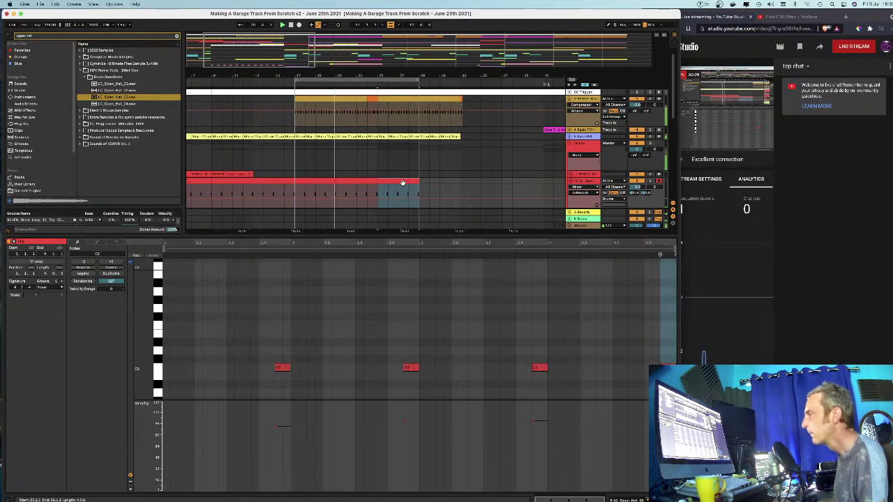
{"action": "key", "text": "super+d"}
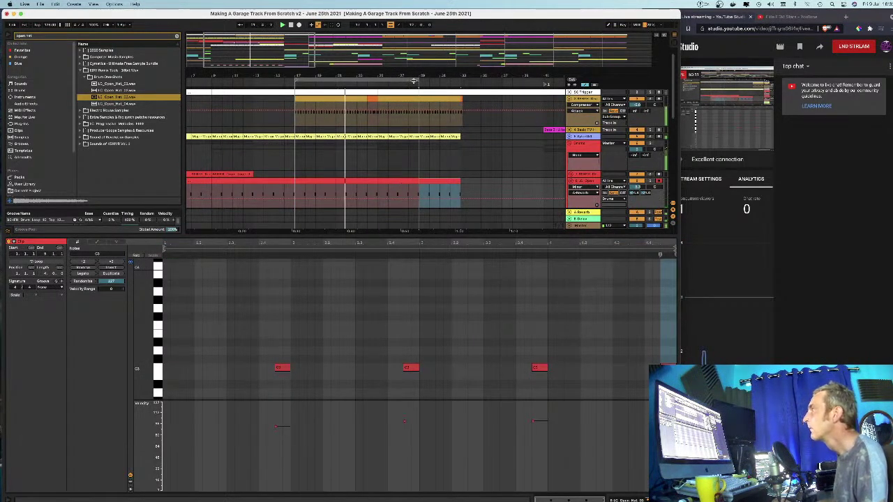
{"action": "left_click_drag", "start_coordinate": [416, 80], "coordinate": [545, 81]}
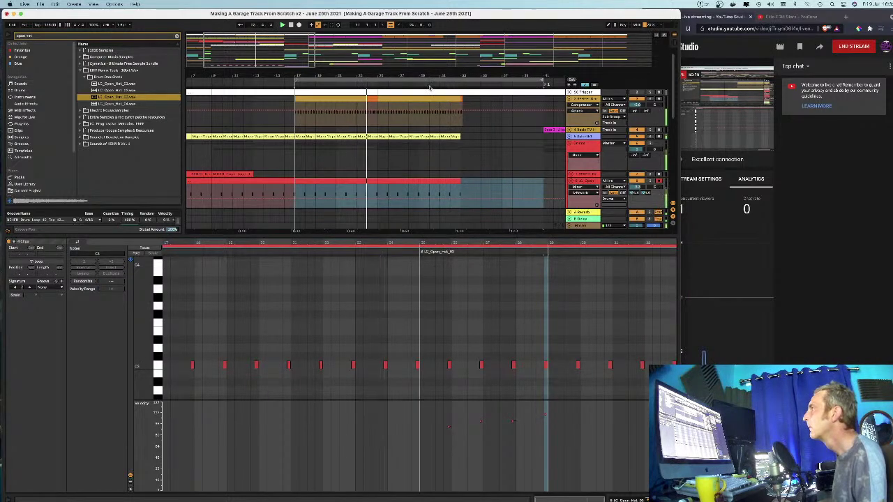
Step: Play the arrangement from bar 5 to review the open hat part
{"action": "left_click", "coordinate": [378, 205]}
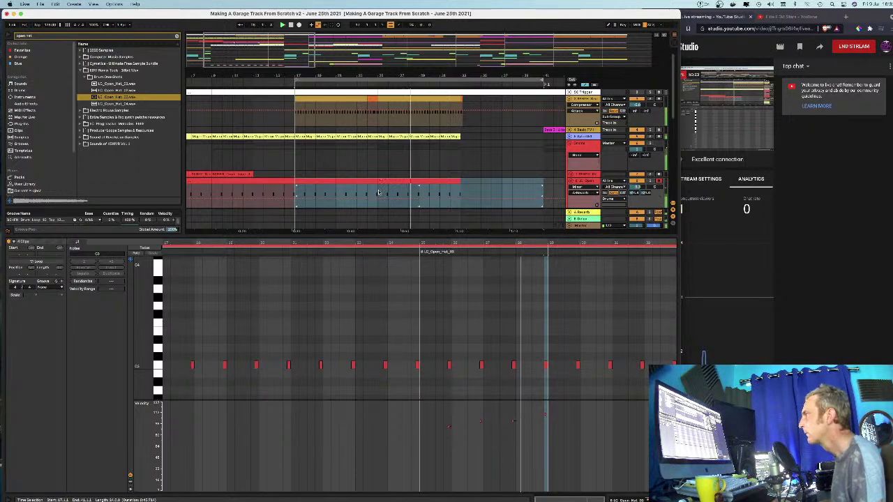
{"action": "left_click", "coordinate": [379, 182]}
{"action": "left_click_drag", "start_coordinate": [380, 76], "coordinate": [434, 64]}
{"action": "left_click", "coordinate": [218, 194]}
{"action": "key", "text": "space"}
{"action": "key", "text": "space"}
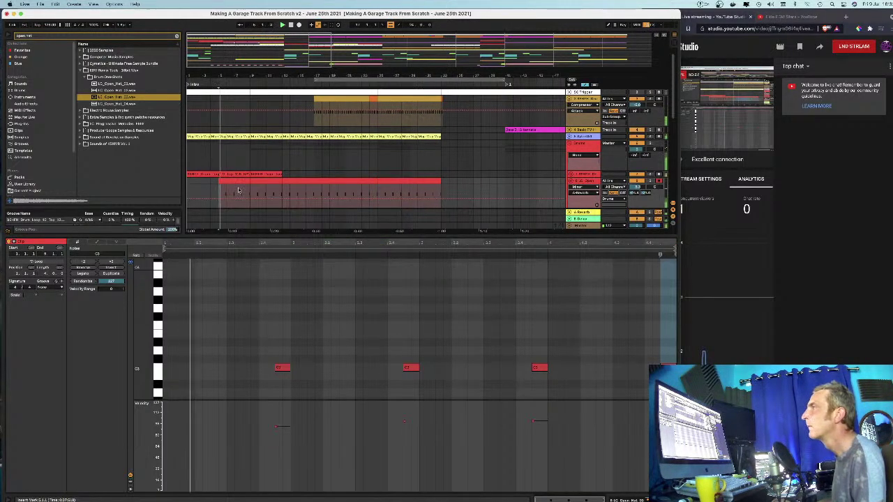
Step: Delete the first open hat clip in bars 5 to 8 and restart playback from bar 5
{"action": "left_click", "coordinate": [237, 183]}
{"action": "key", "text": "Delete"}
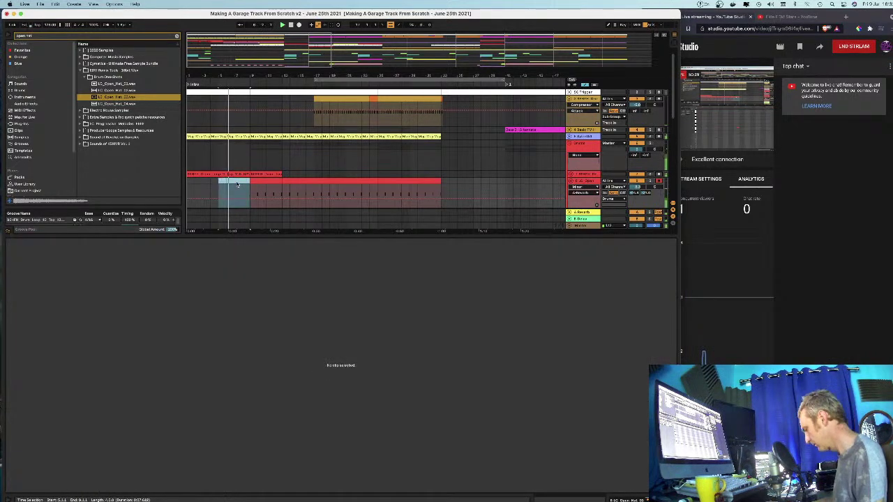
{"action": "key", "text": "space"}
{"action": "key", "text": "space"}
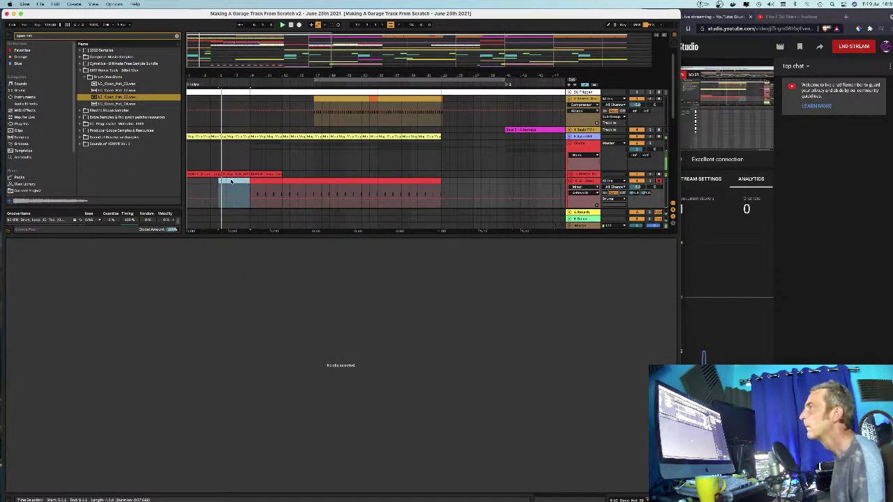
Step: Thin the open hat part to one-bar clips at bars 9 and 12, and trim the clip at bar 13 to start at bar 15
{"action": "left_click", "coordinate": [251, 196]}
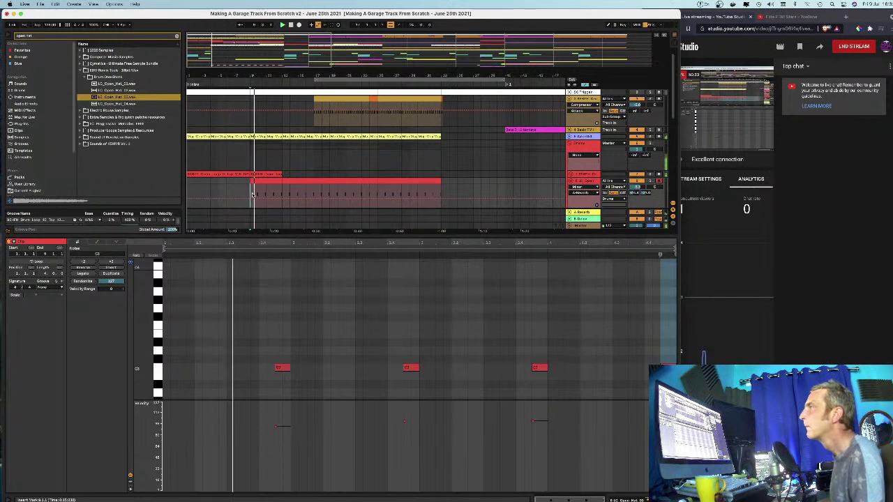
{"action": "mouse_move", "coordinate": [253, 196]}
{"action": "left_mouse_down"}
{"action": "mouse_move", "coordinate": [274, 182]}
{"action": "mouse_move", "coordinate": [265, 182]}
{"action": "left_mouse_up"}
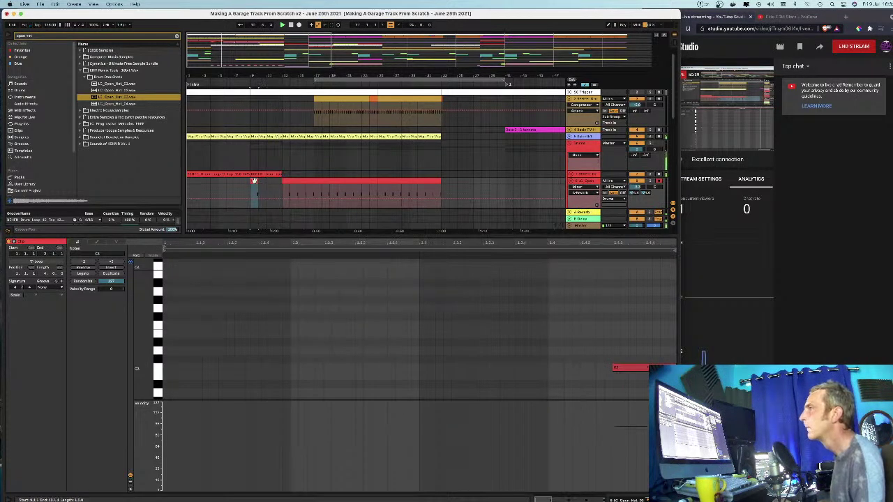
{"action": "left_click", "coordinate": [279, 187]}
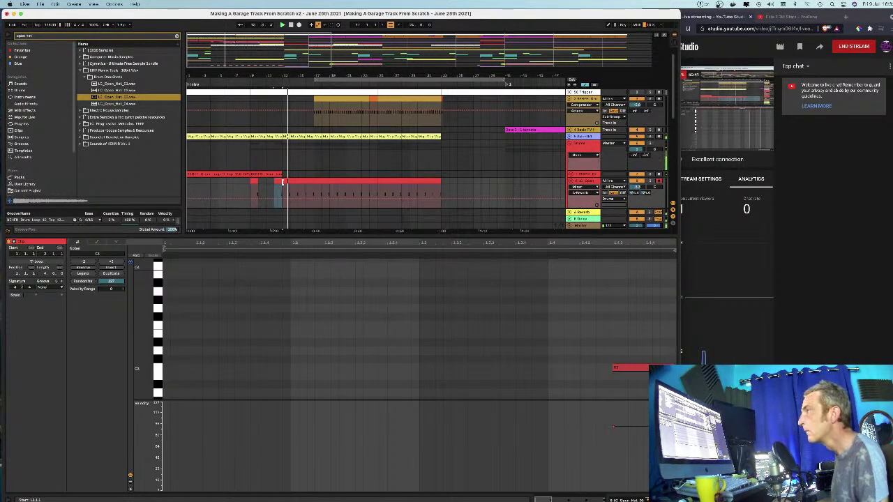
{"action": "left_click_drag", "start_coordinate": [283, 182], "coordinate": [298, 183]}
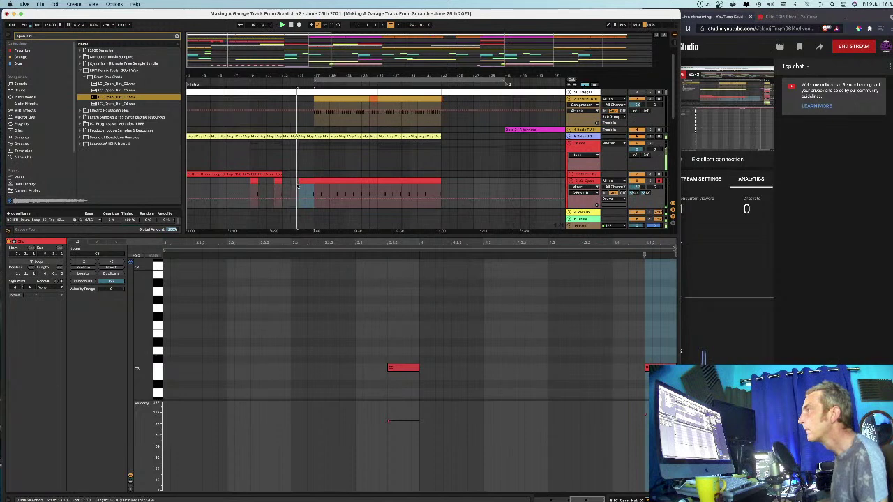
Step: Delete the open hat clip in bars 15 to 17 and duplicate the open hat pattern from bars 9 to 13 directly after itself
{"action": "left_click", "coordinate": [304, 184]}
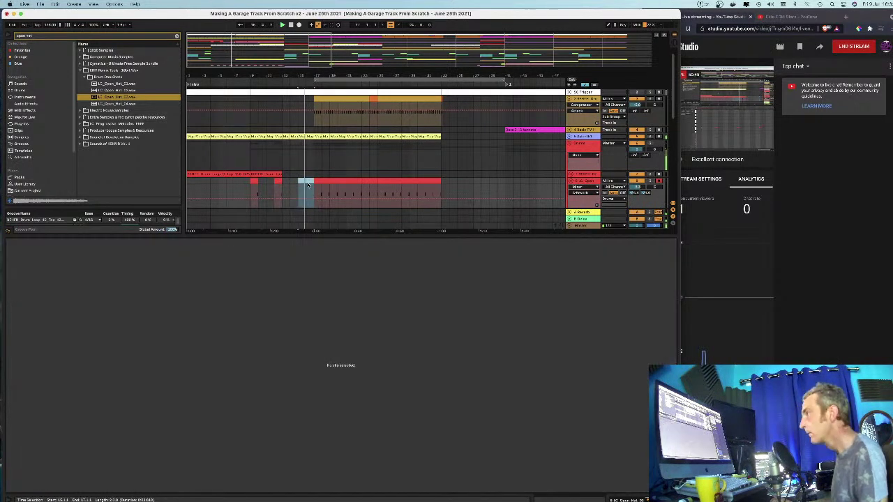
{"action": "left_click", "coordinate": [287, 199]}
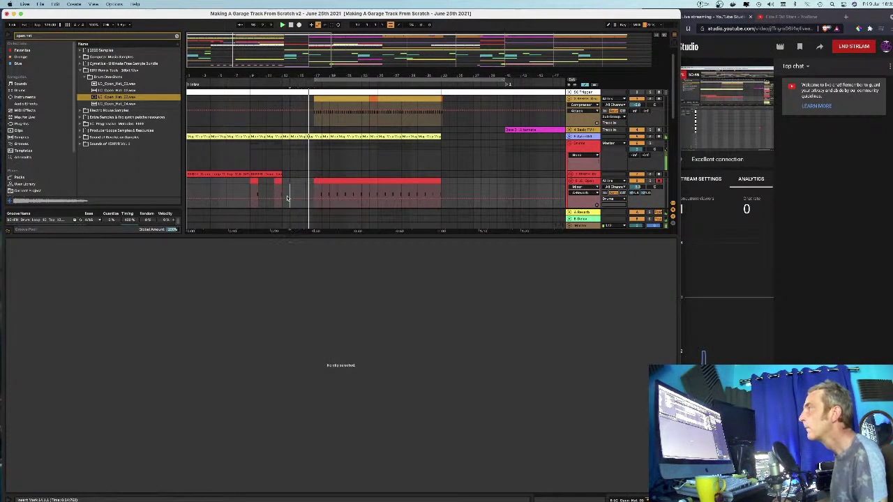
{"action": "left_click", "coordinate": [249, 185]}
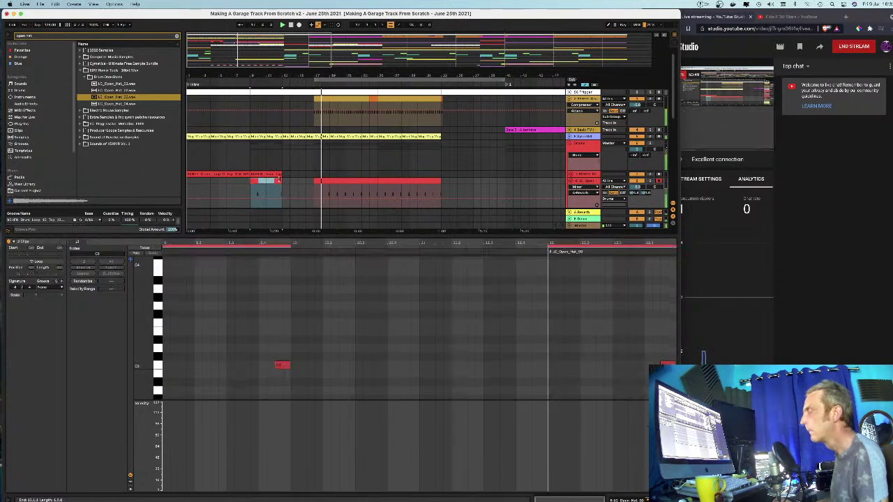
{"action": "key", "text": "super+d"}
Step: Move the one-bar open hat clip at bar 13 to bar 14 and restart playback from bar 9
{"action": "left_click", "coordinate": [287, 183]}
{"action": "left_click_drag", "start_coordinate": [285, 183], "coordinate": [295, 185]}
{"action": "left_click", "coordinate": [248, 187]}
{"action": "scroll", "coordinate": [250, 186], "scroll_direction": "up", "scroll_amount": 1}
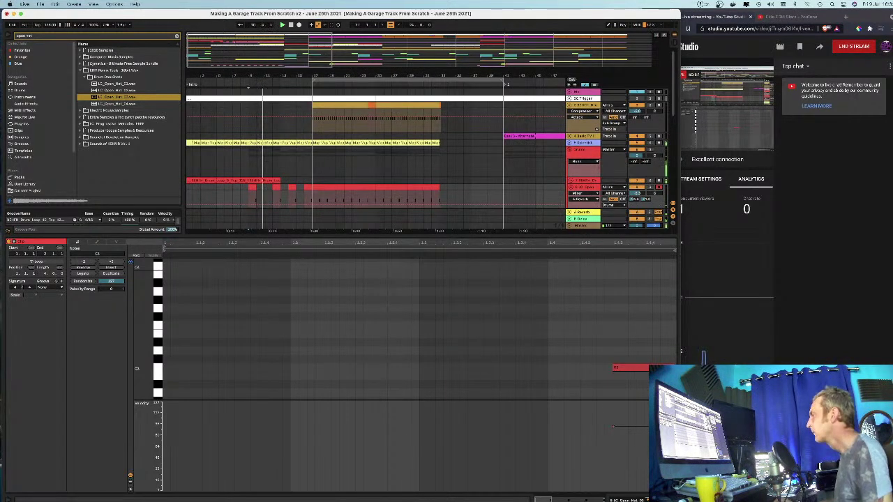
Step: Move the first open hat clip from bar 9 to bar 10 and play the arrangement from bar 9
{"action": "left_click", "coordinate": [674, 500]}
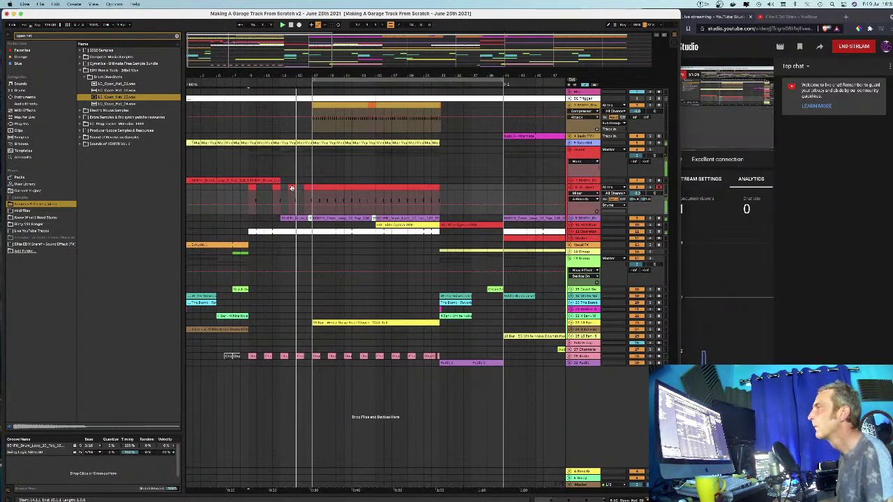
{"action": "left_click_drag", "start_coordinate": [278, 74], "coordinate": [371, 74]}
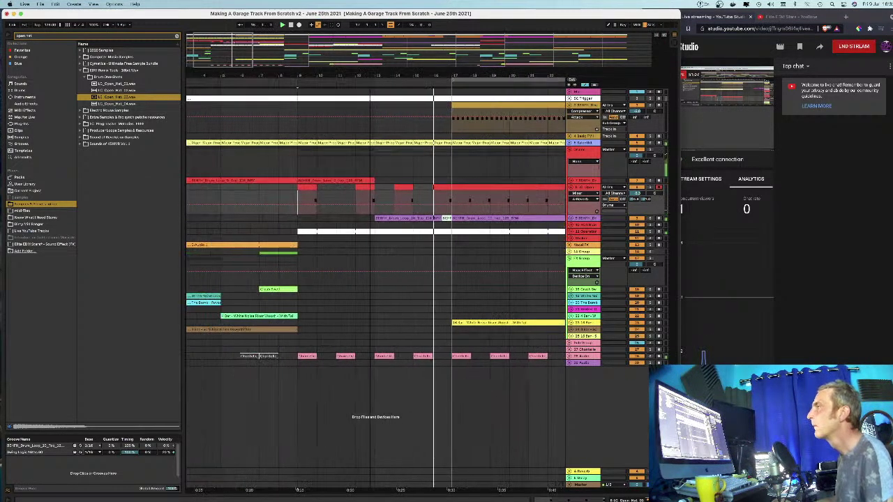
{"action": "left_click", "coordinate": [404, 189]}
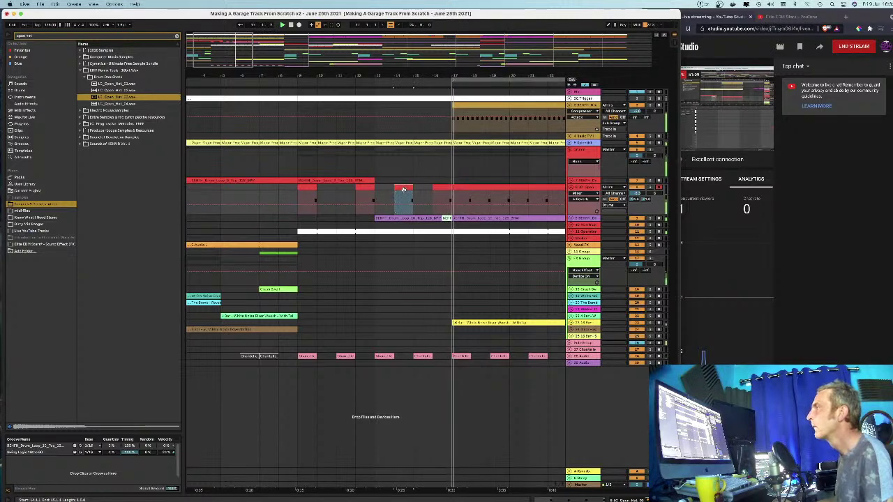
{"action": "left_click", "coordinate": [322, 192]}
{"action": "left_click", "coordinate": [298, 189]}
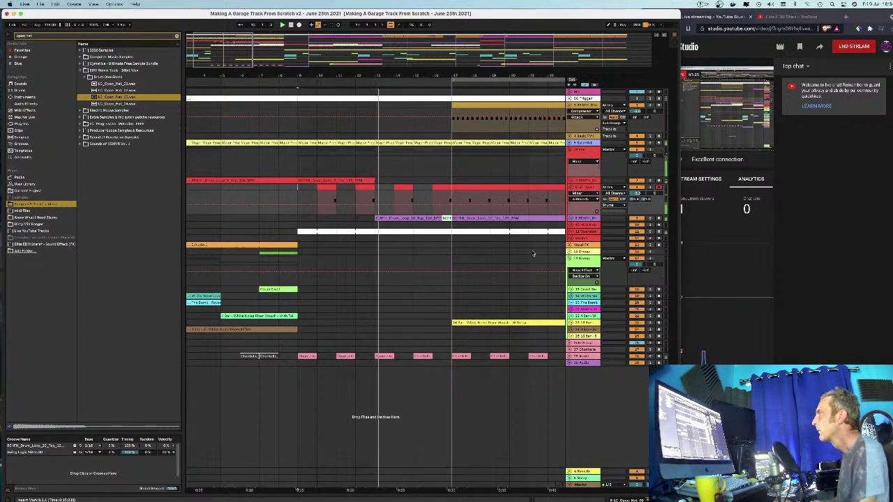
{"action": "left_click", "coordinate": [474, 72]}
{"action": "left_click_drag", "start_coordinate": [466, 72], "coordinate": [466, 43]}
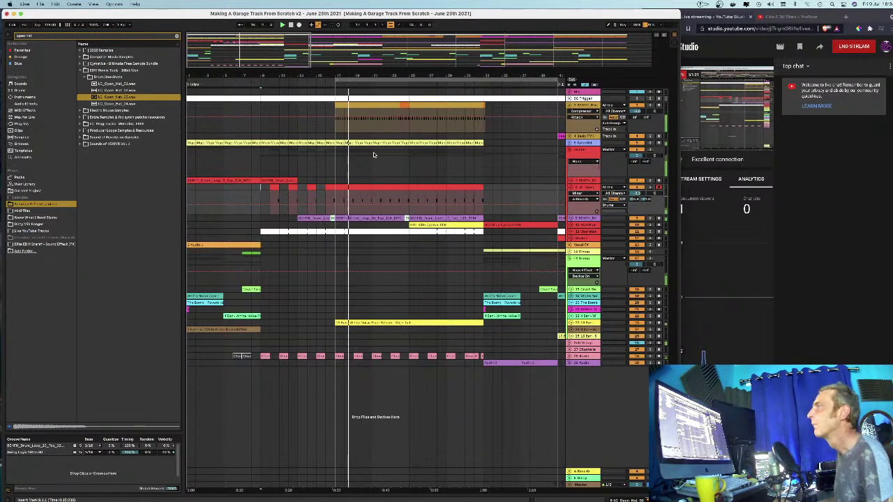
{"action": "key", "text": "space"}
{"action": "key", "text": "space"}
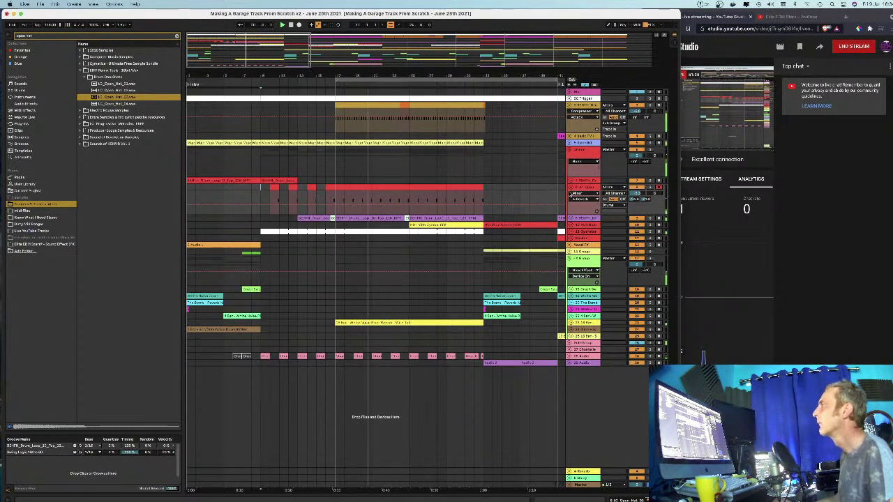
Step: Show the full list of audio effects without a search filter and set the open hat track's volume to about -22 dB
{"action": "double_click", "coordinate": [581, 150]}
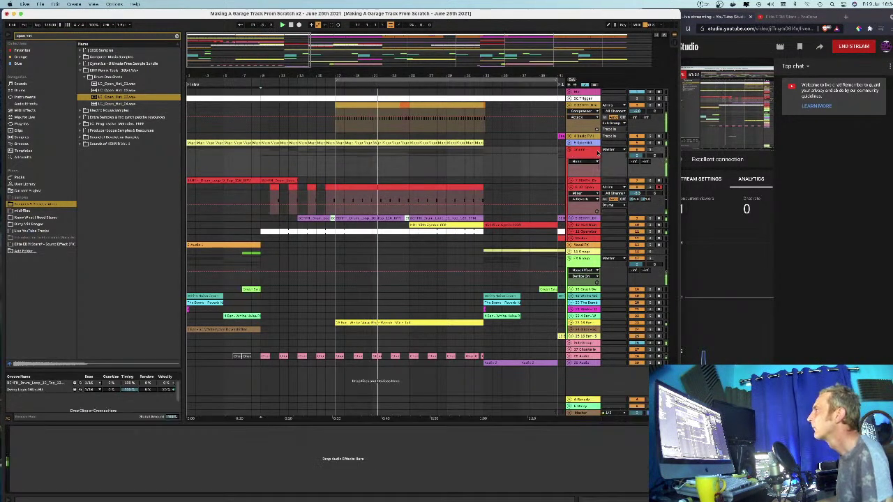
{"action": "left_click", "coordinate": [34, 104]}
{"action": "key", "text": "space"}
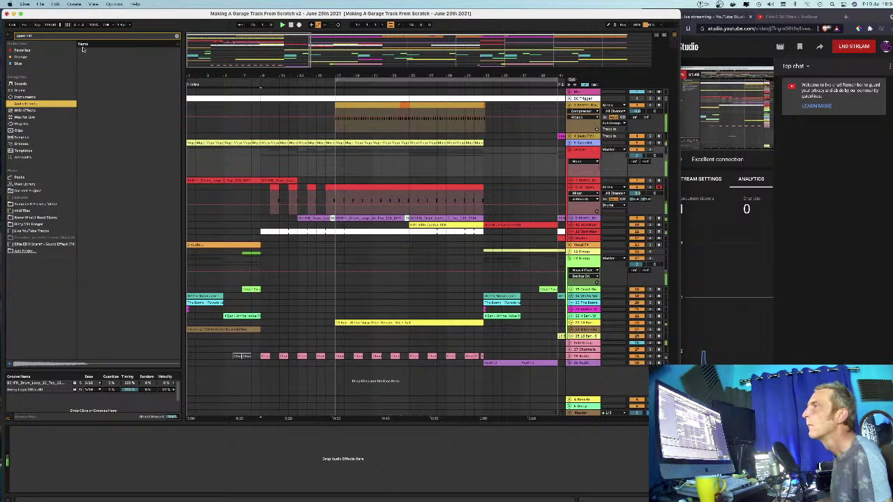
{"action": "left_click", "coordinate": [177, 37]}
{"action": "left_click_drag", "start_coordinate": [633, 194], "coordinate": [634, 201]}
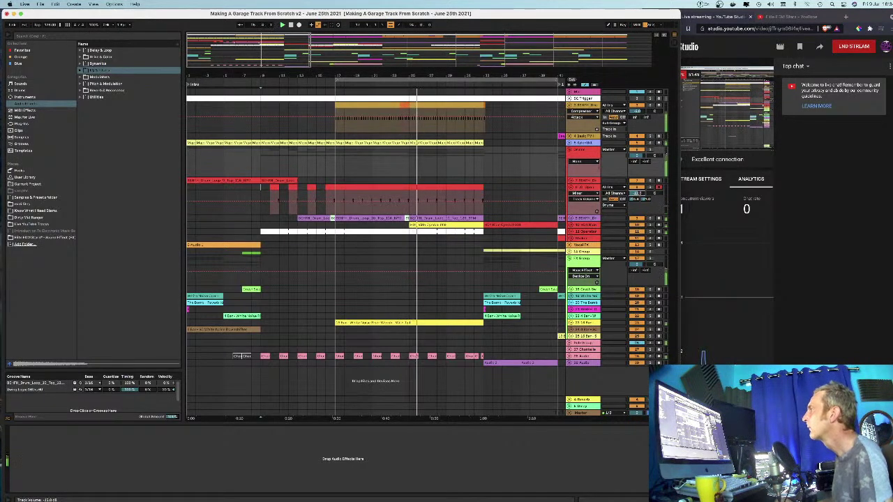
{"action": "key", "text": "space"}
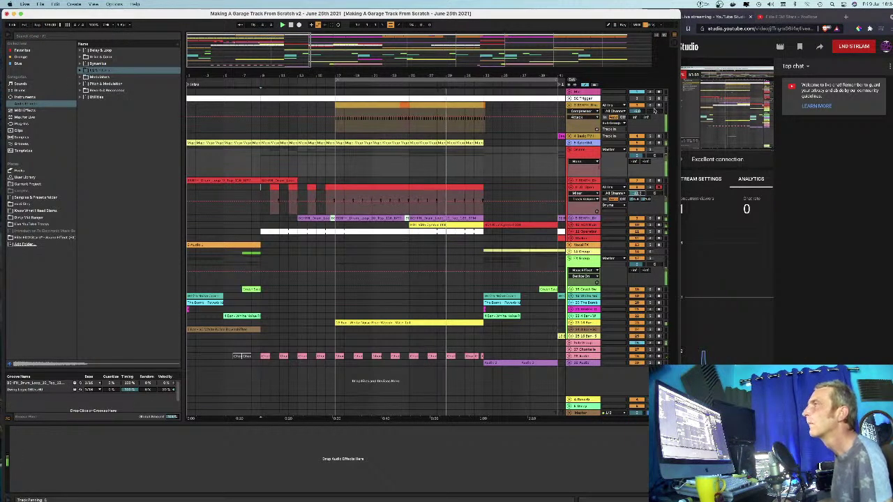
Step: Add an EQ Eight to the open hat track, set its first band to a low cut and boost the high band
{"action": "left_click", "coordinate": [592, 189]}
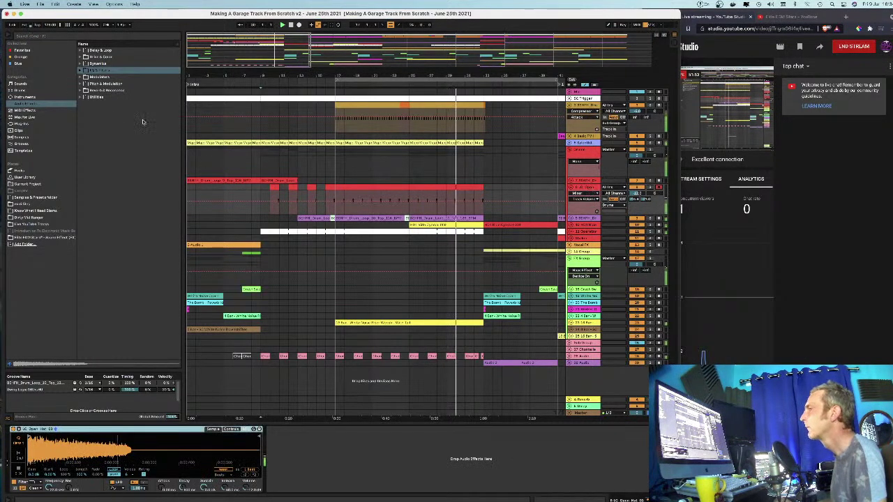
{"action": "left_click", "coordinate": [81, 70]}
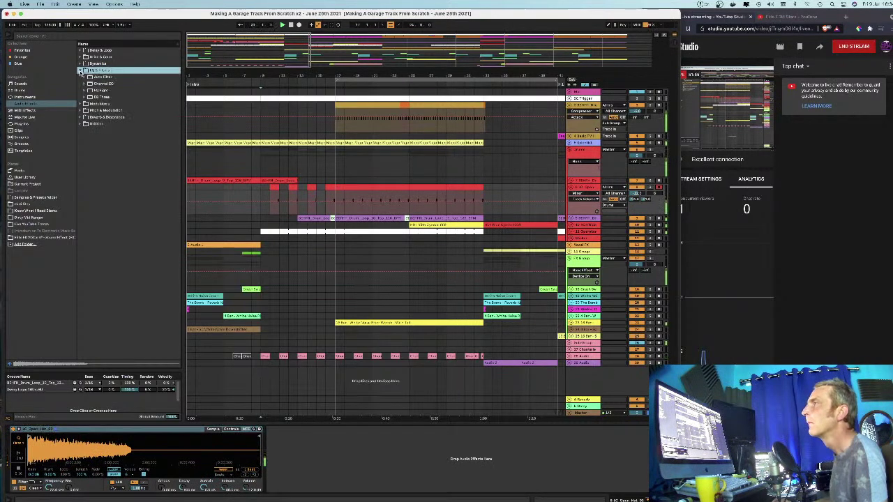
{"action": "double_click", "coordinate": [97, 90]}
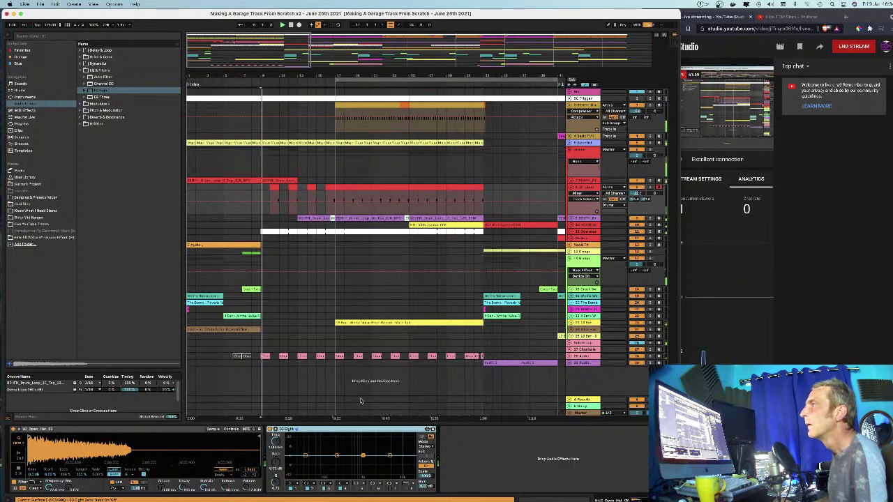
{"action": "left_click", "coordinate": [293, 484]}
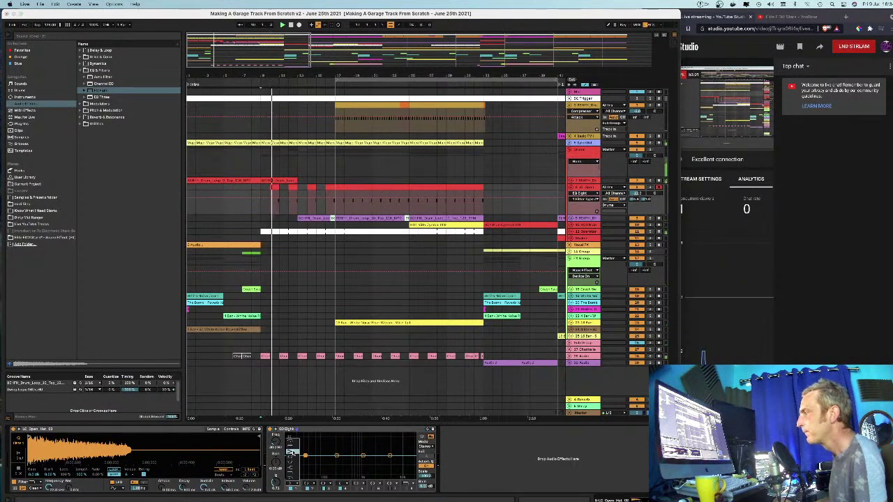
{"action": "left_click", "coordinate": [292, 438]}
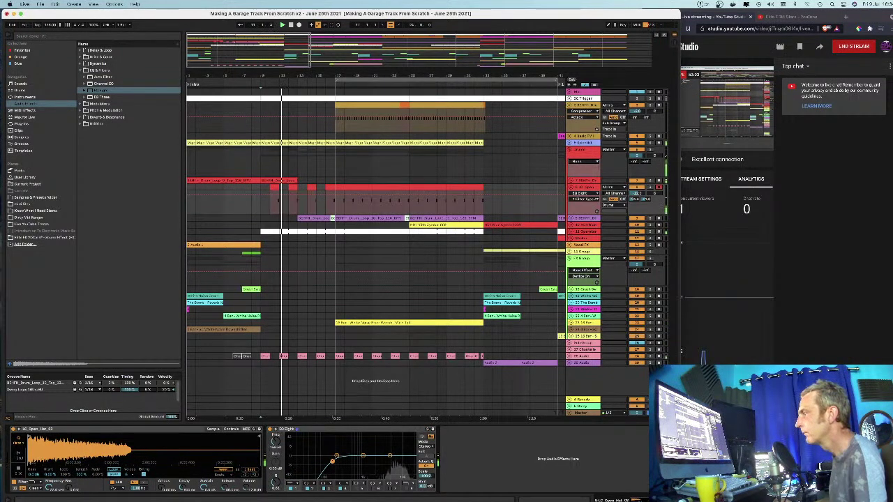
{"action": "left_click_drag", "start_coordinate": [390, 455], "coordinate": [390, 444]}
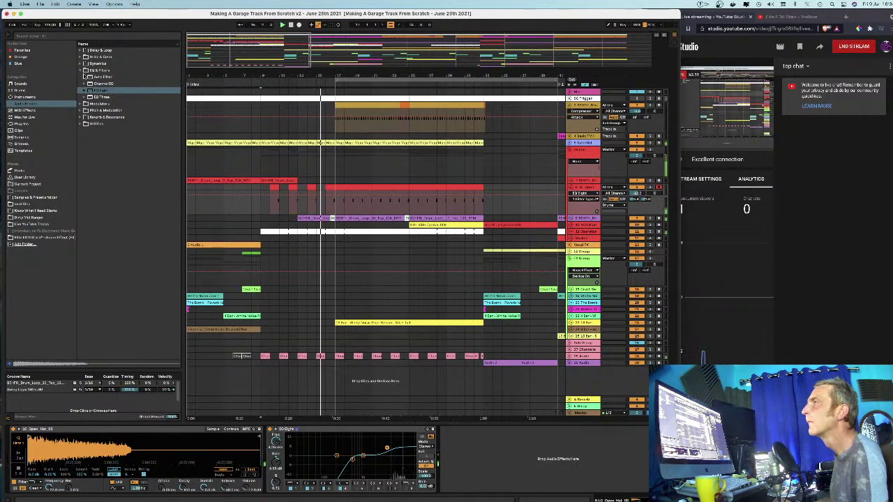
Step: Add a Compressor after the EQ Eight on the open hat track and adjust its threshold and ratio in the collapsed view
{"action": "left_click", "coordinate": [81, 64]}
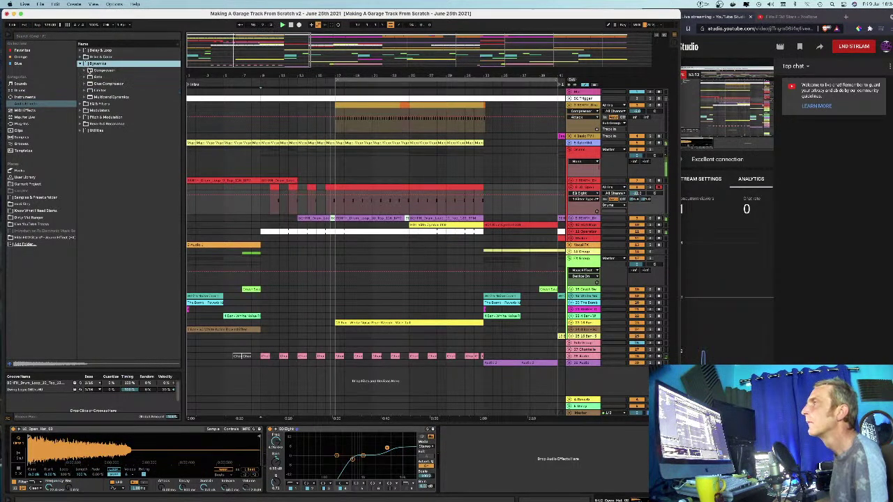
{"action": "left_click_drag", "start_coordinate": [102, 70], "coordinate": [388, 318]}
{"action": "key", "text": "Return"}
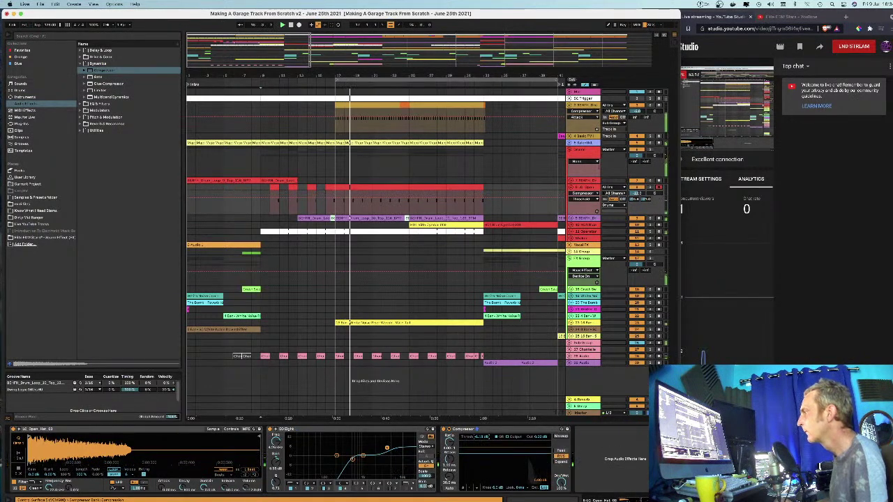
{"action": "key", "text": "space"}
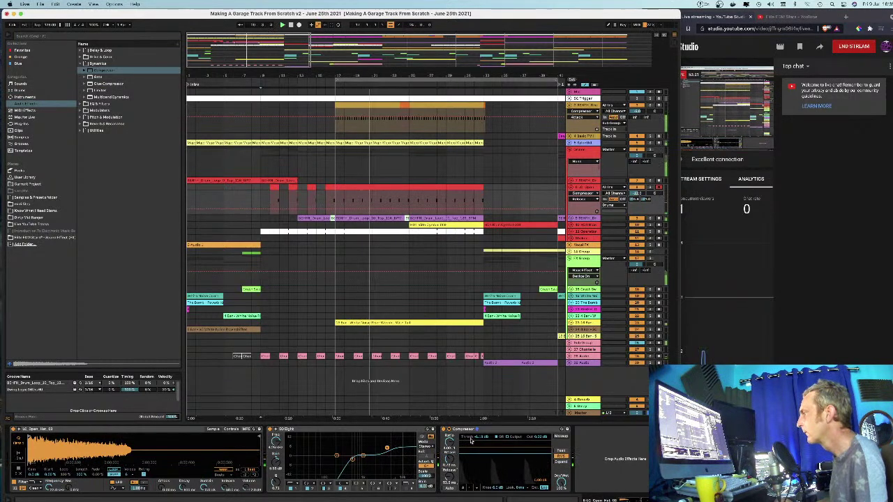
{"action": "left_click", "coordinate": [471, 480]}
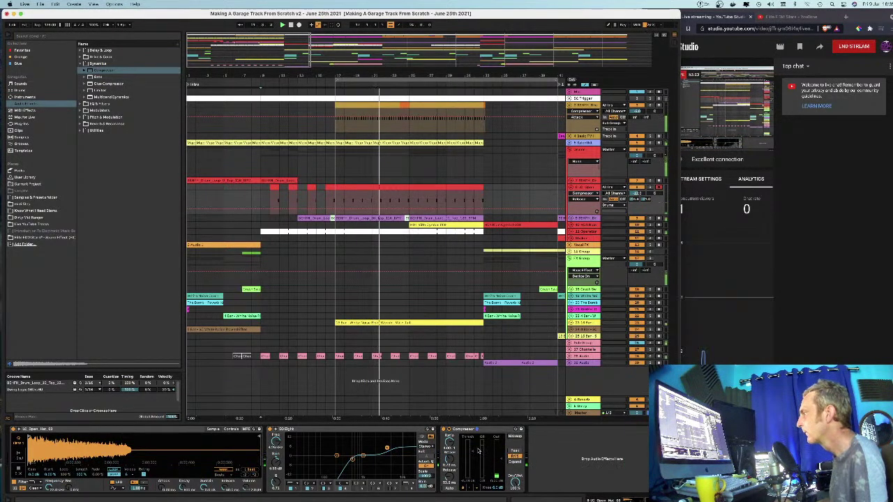
{"action": "key", "text": "space"}
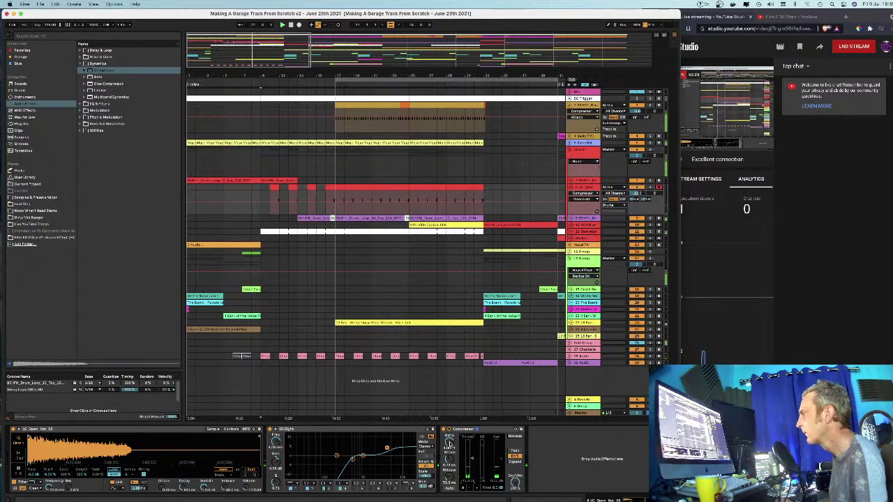
{"action": "key", "text": "space"}
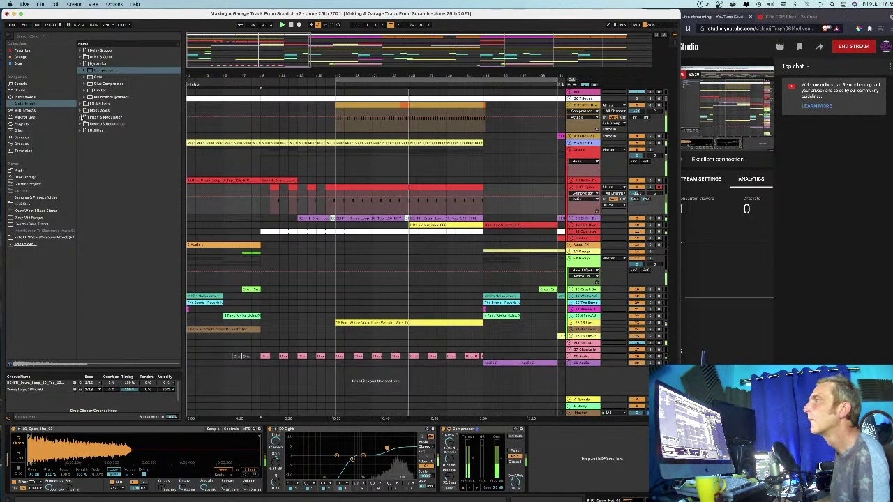
Step: Insert the Auto Pan preset Around The Head before the EQ Eight on the open hat track
{"action": "left_click", "coordinate": [82, 110]}
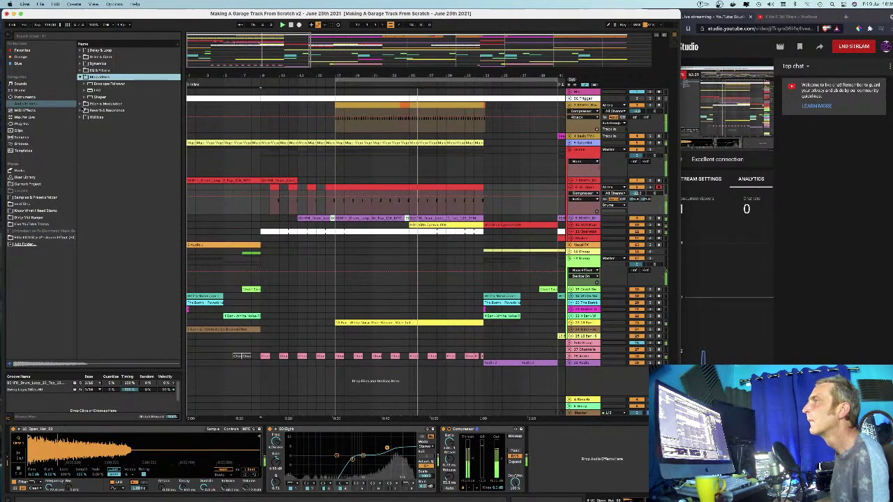
{"action": "left_click", "coordinate": [82, 104]}
{"action": "left_click", "coordinate": [84, 91]}
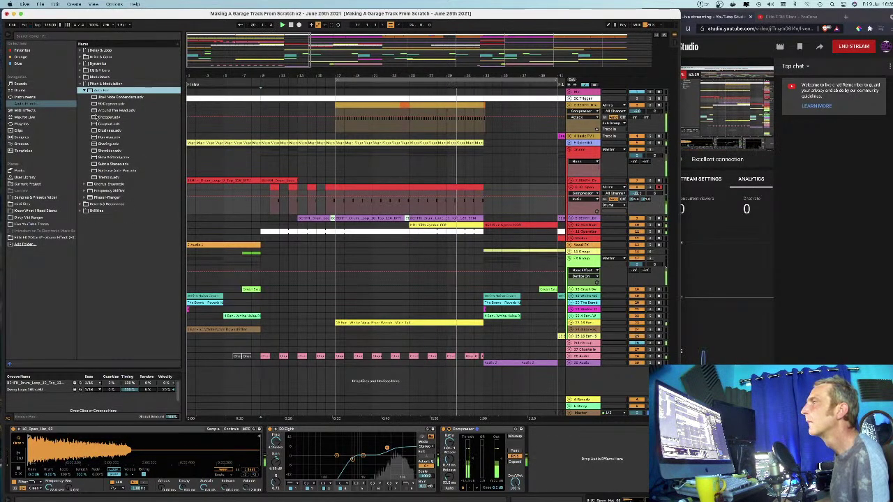
{"action": "left_click", "coordinate": [111, 110]}
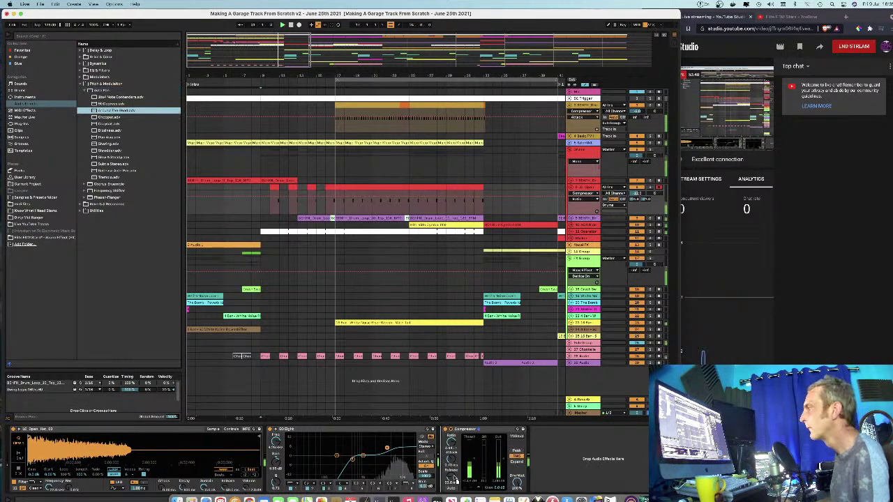
{"action": "left_click_drag", "start_coordinate": [410, 461], "coordinate": [283, 458]}
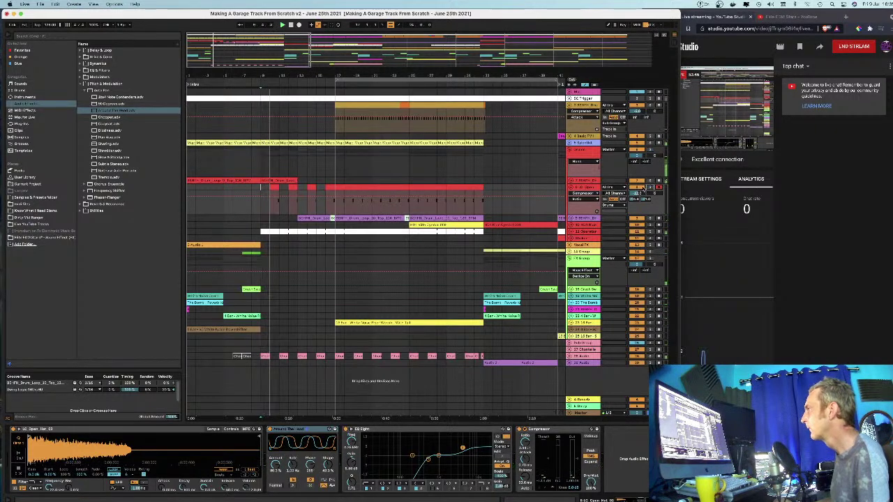
Step: Solo the open hat track and play it from bar 18
{"action": "left_click", "coordinate": [342, 207]}
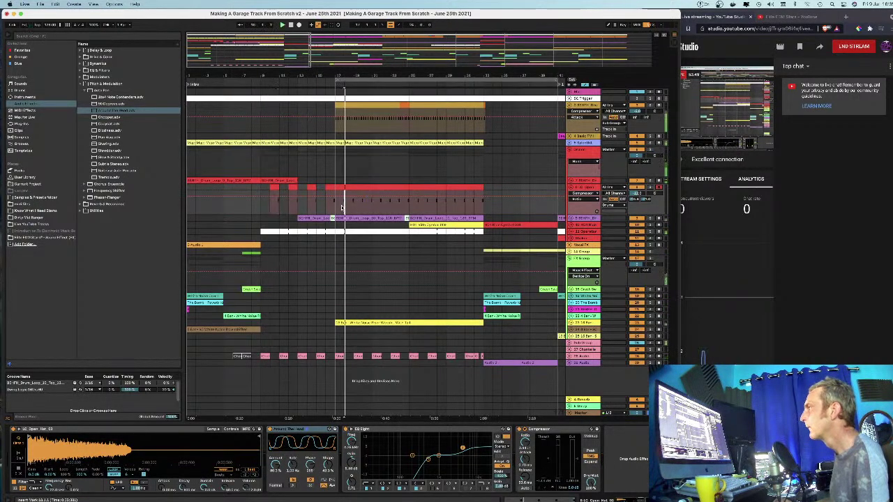
{"action": "key", "text": "space"}
{"action": "key", "text": "space"}
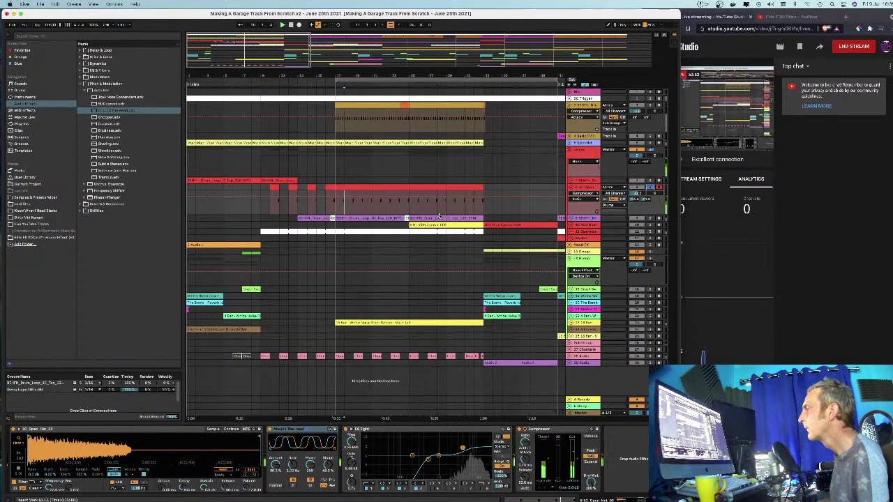
Step: Hot-swap the open hat track's Auto Pan preset to Slow & Steady
{"action": "left_click", "coordinate": [332, 430]}
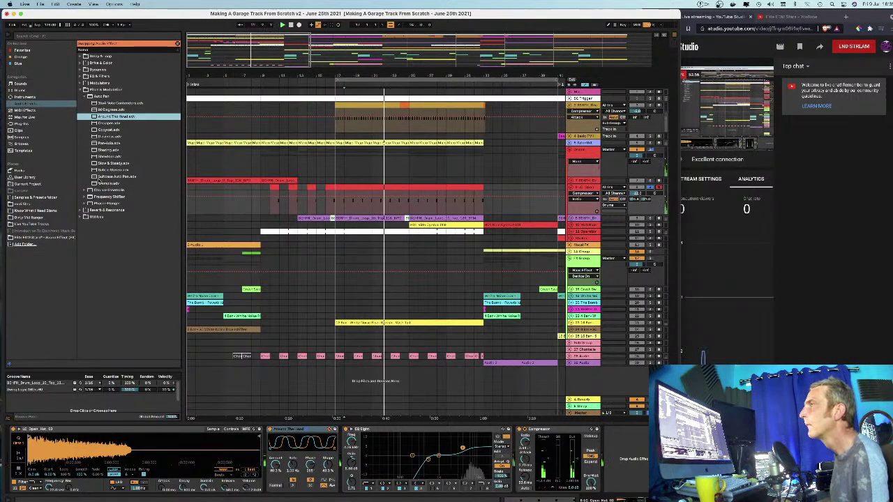
{"action": "left_click", "coordinate": [109, 170]}
{"action": "key", "text": "Up"}
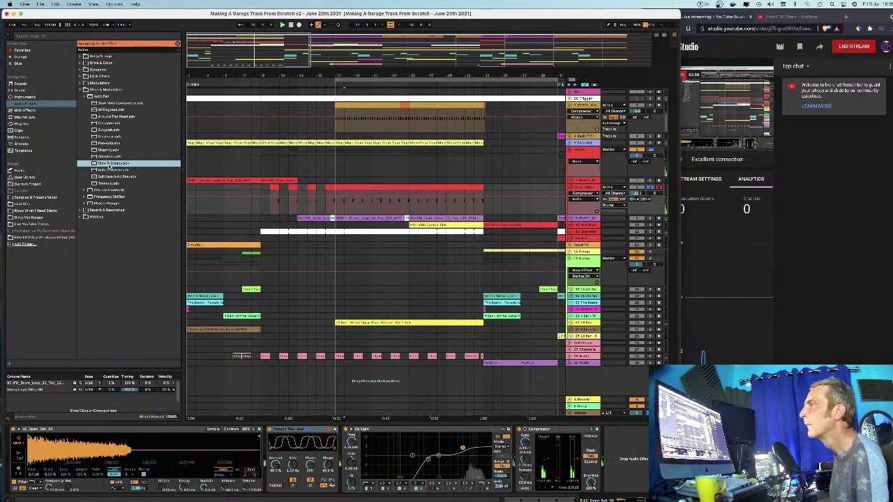
{"action": "key", "text": "space"}
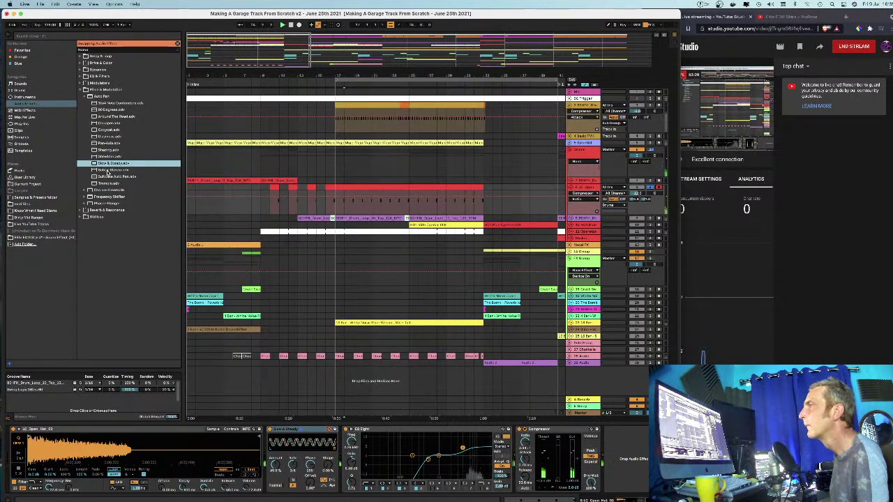
Step: Hot-swap the open hat track's Auto Pan preset to Subtle Stereo, unsolo the track and fold it
{"action": "left_click", "coordinate": [109, 171]}
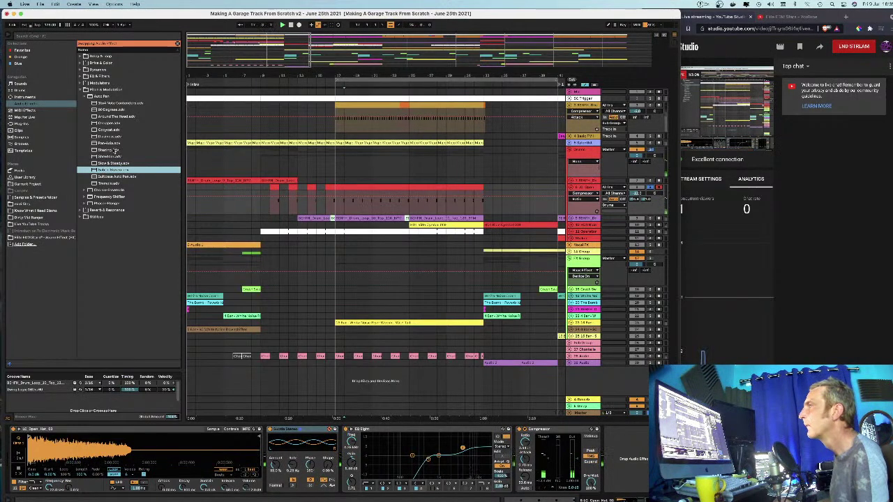
{"action": "left_click", "coordinate": [650, 187]}
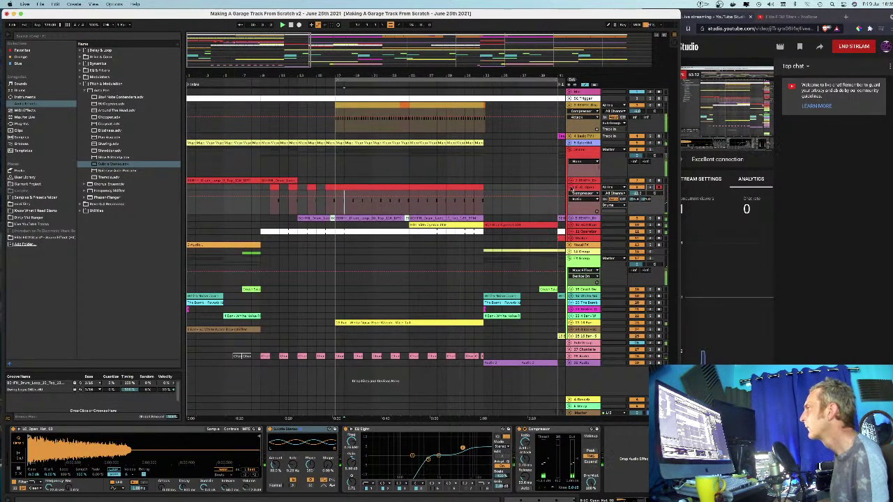
{"action": "left_click", "coordinate": [571, 188]}
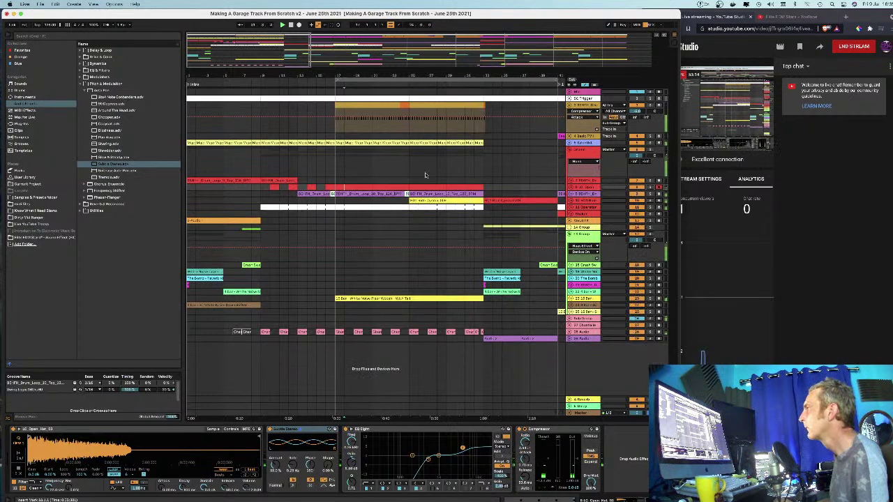
{"action": "left_click_drag", "start_coordinate": [408, 74], "coordinate": [404, 71]}
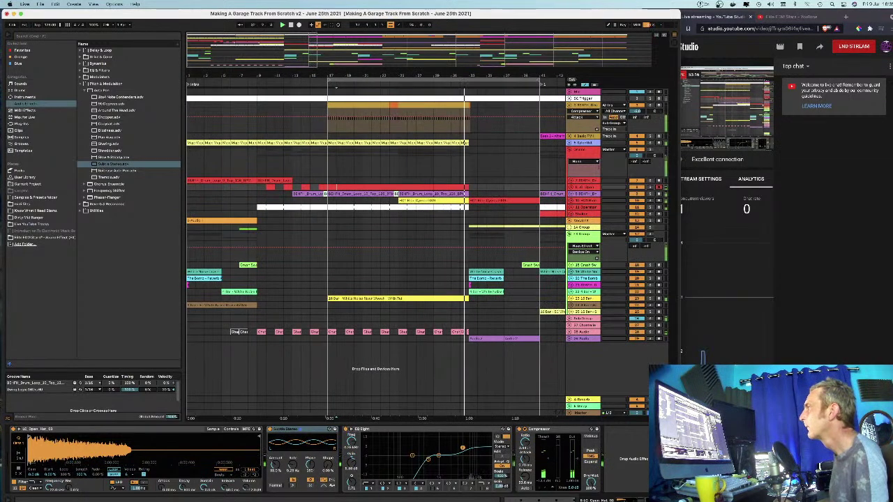
Step: Unfold the open hat track and play the end of its pattern into the following section
{"action": "left_click", "coordinate": [570, 188]}
{"action": "left_click", "coordinate": [465, 188]}
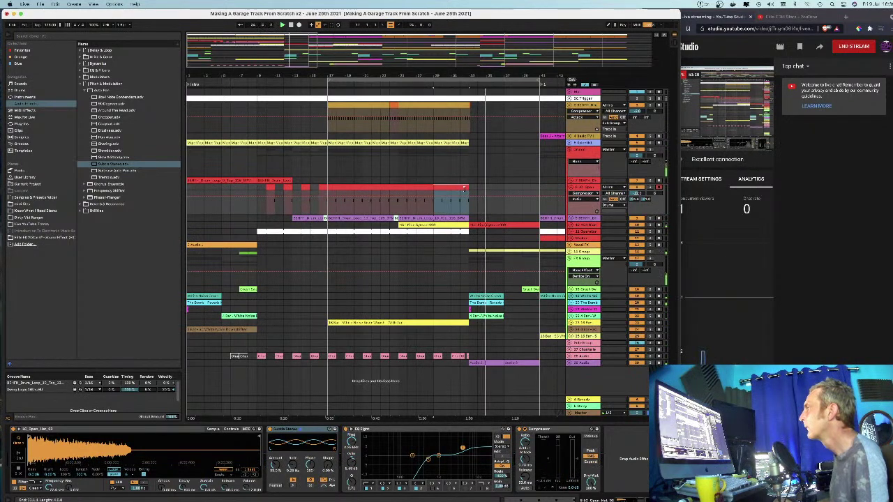
{"action": "left_click", "coordinate": [495, 187]}
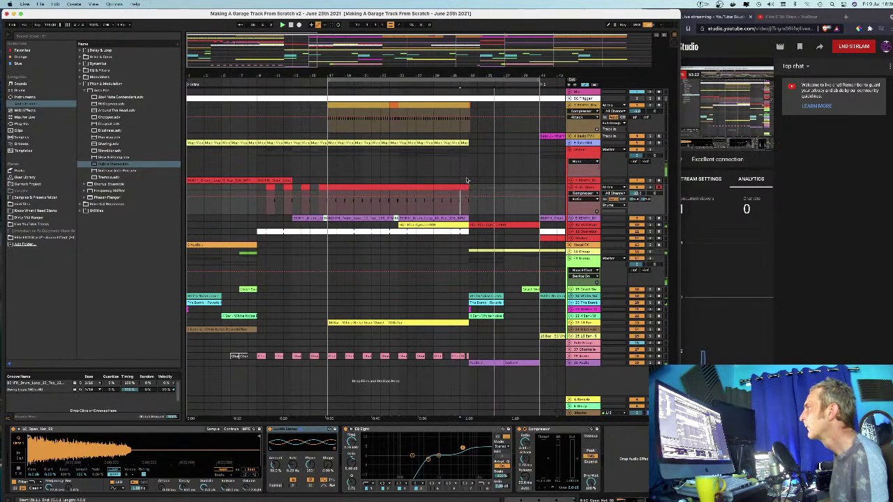
{"action": "left_click_drag", "start_coordinate": [279, 76], "coordinate": [279, 61]}
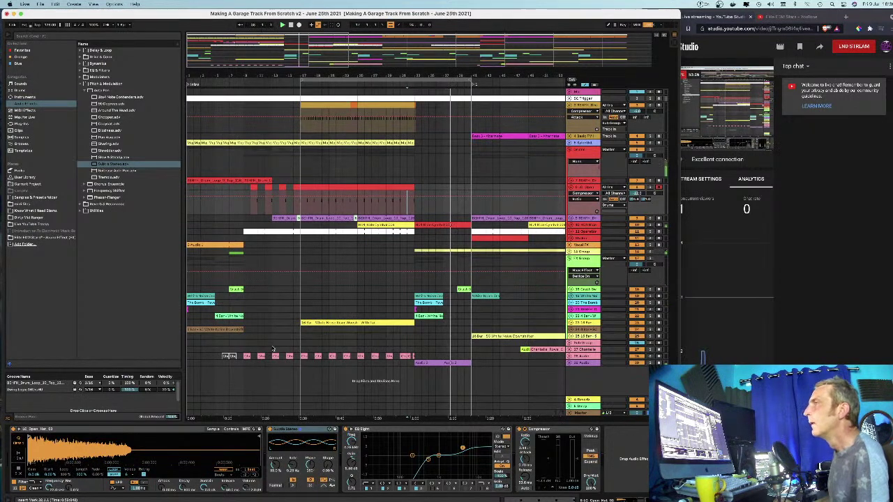
Step: Find the Glue Compressor preset Drum - Full Parallel and load it onto the Drums group
{"action": "left_click", "coordinate": [84, 90]}
{"action": "left_click", "coordinate": [80, 63]}
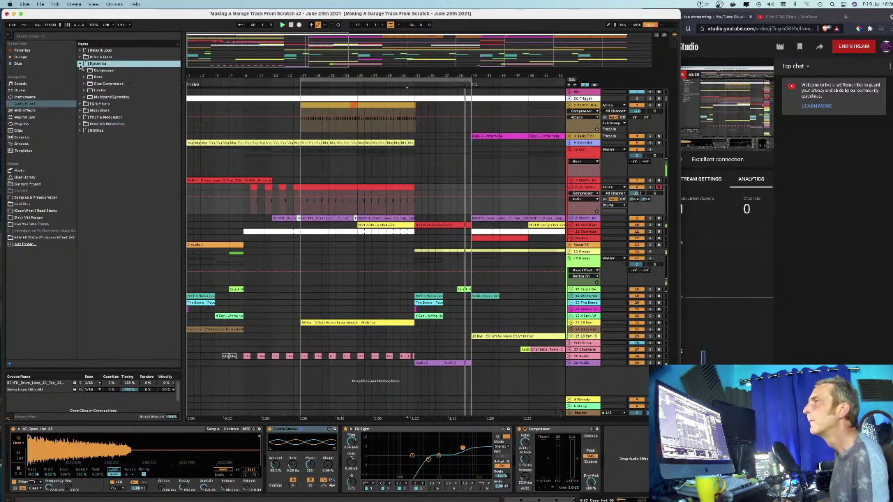
{"action": "left_click", "coordinate": [84, 84]}
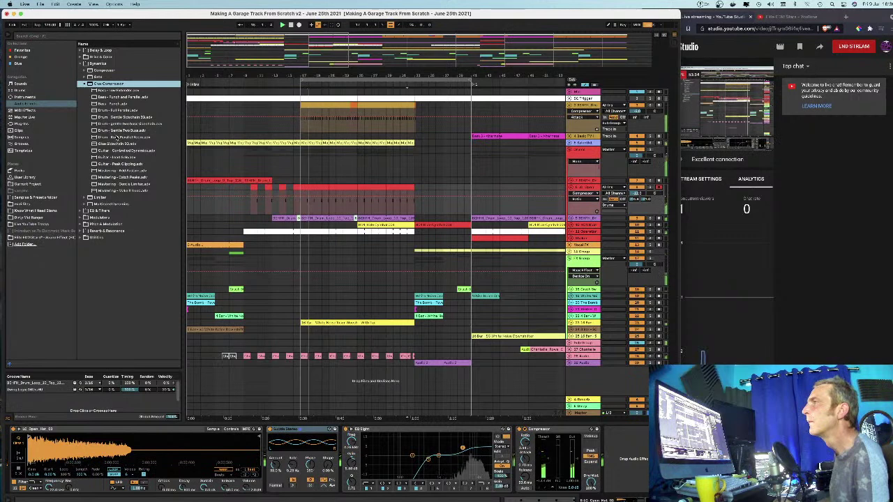
{"action": "left_click", "coordinate": [105, 144]}
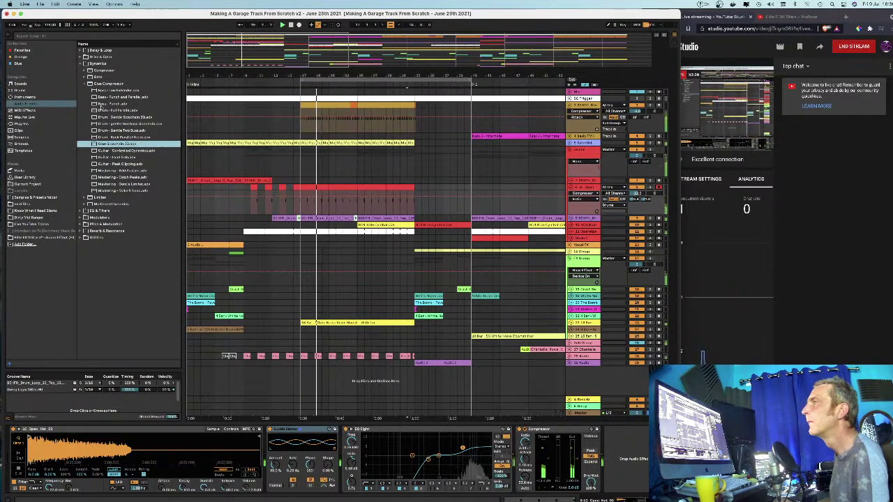
{"action": "left_click", "coordinate": [99, 110]}
{"action": "key", "text": "space"}
{"action": "left_click", "coordinate": [589, 151]}
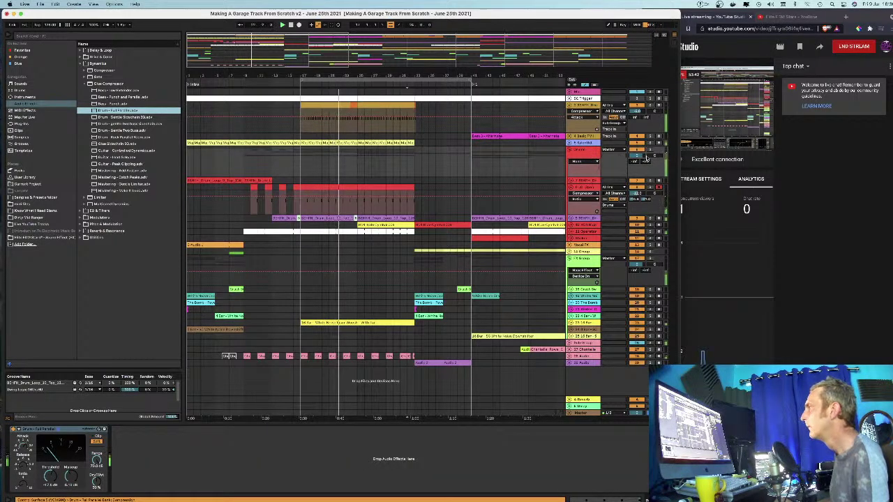
Step: Solo the Drums group briefly and compare its sound with the Glue Compressor switched off and on
{"action": "left_click", "coordinate": [649, 150]}
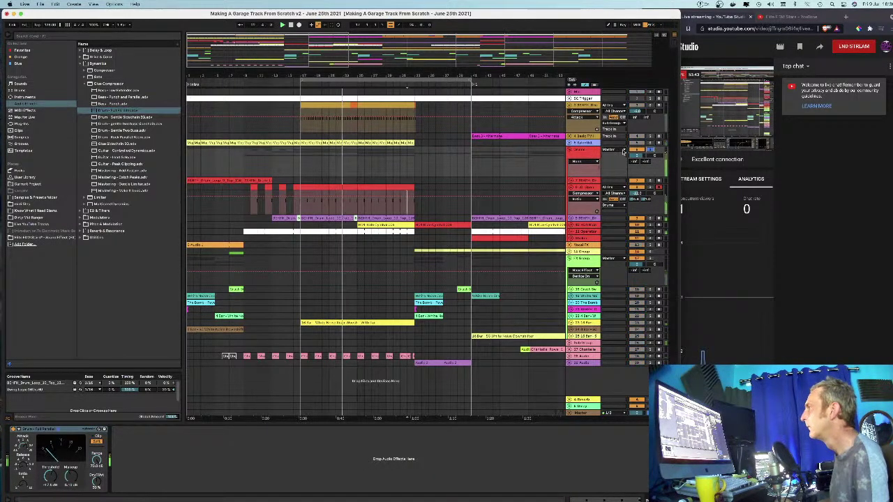
{"action": "left_click", "coordinate": [14, 430]}
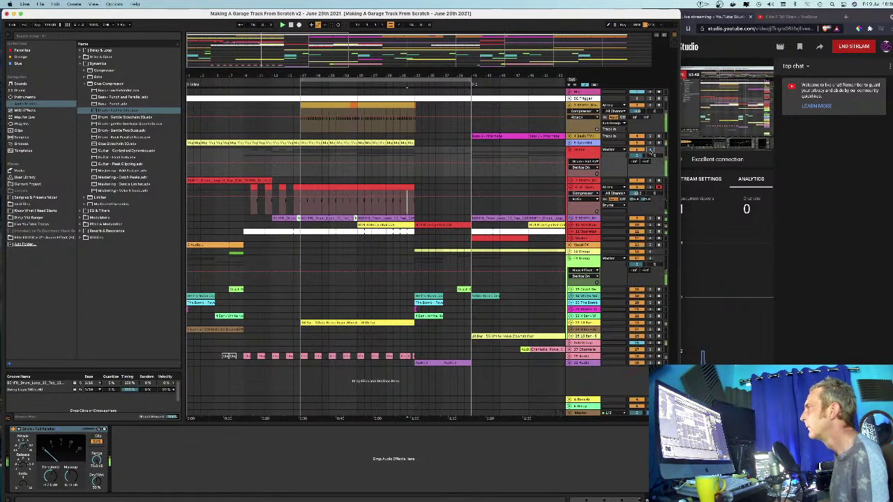
{"action": "left_click_drag", "start_coordinate": [326, 78], "coordinate": [326, 75]}
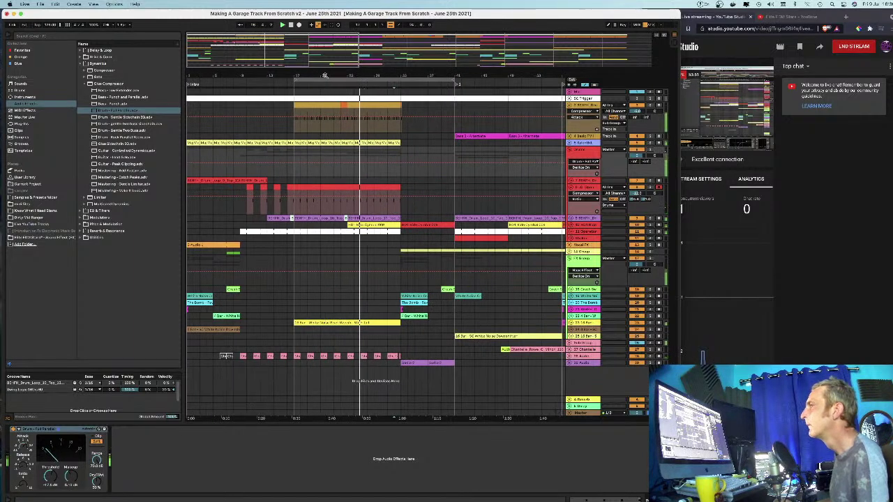
Step: Fold the open hat track and move the arrangement loop to the section from bar 41 to bar 65
{"action": "left_click", "coordinate": [571, 189]}
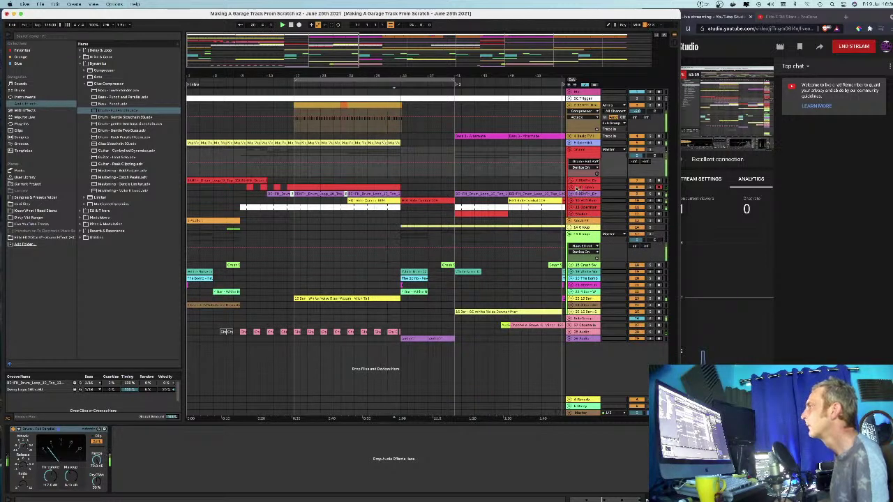
{"action": "left_click_drag", "start_coordinate": [390, 72], "coordinate": [386, 50]}
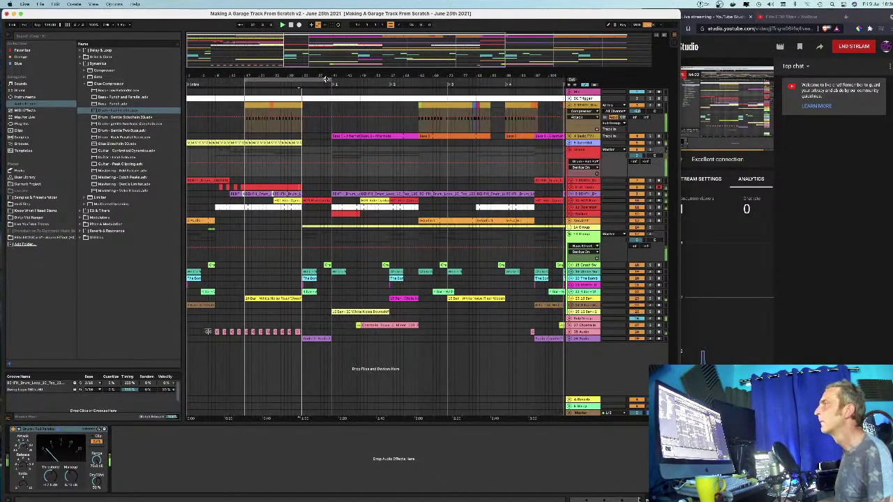
{"action": "left_click_drag", "start_coordinate": [315, 80], "coordinate": [401, 82]}
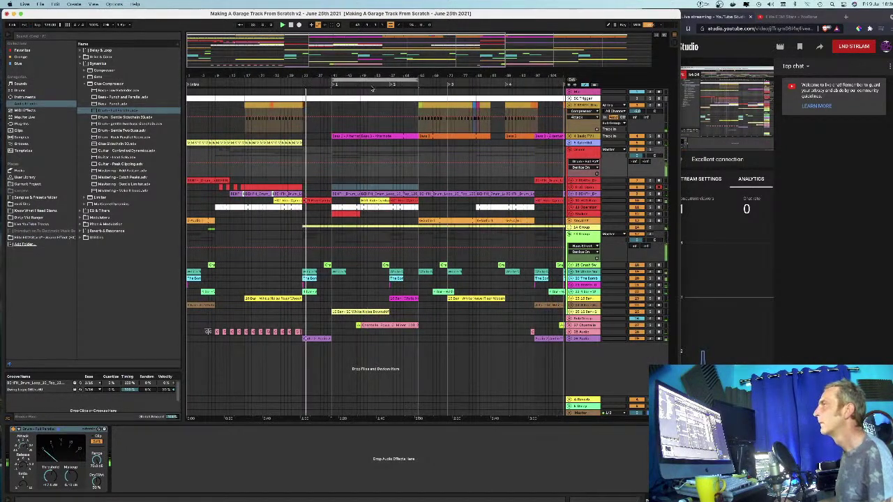
{"action": "left_click_drag", "start_coordinate": [327, 78], "coordinate": [339, 85]}
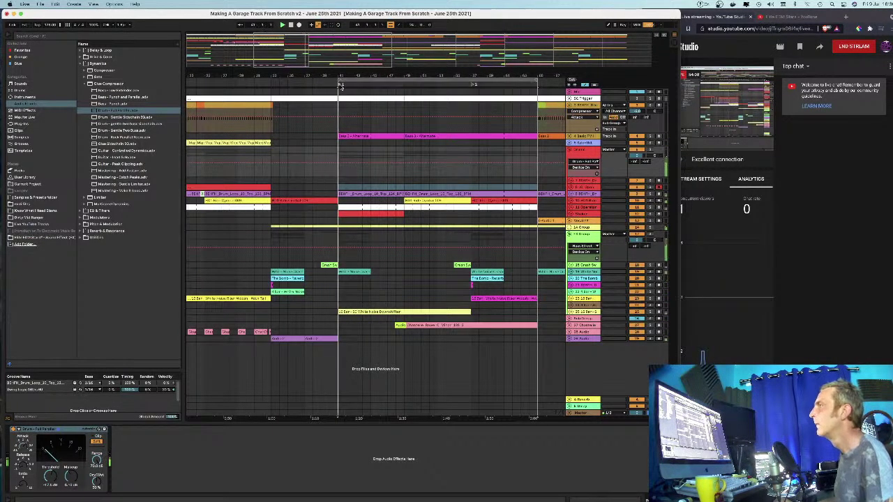
Step: Unfold the drum loop track and try removing its clip from bars 41 to 49
{"action": "left_click", "coordinate": [571, 196]}
{"action": "left_click", "coordinate": [390, 92]}
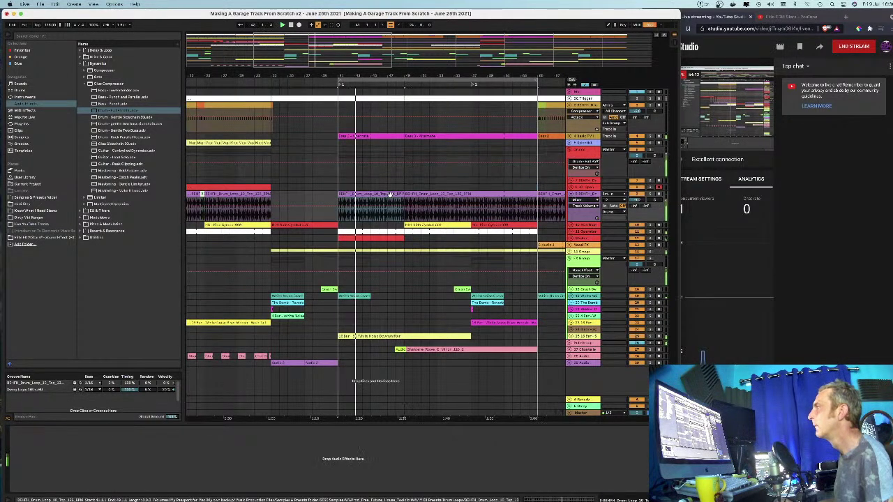
{"action": "left_click_drag", "start_coordinate": [389, 78], "coordinate": [389, 69]}
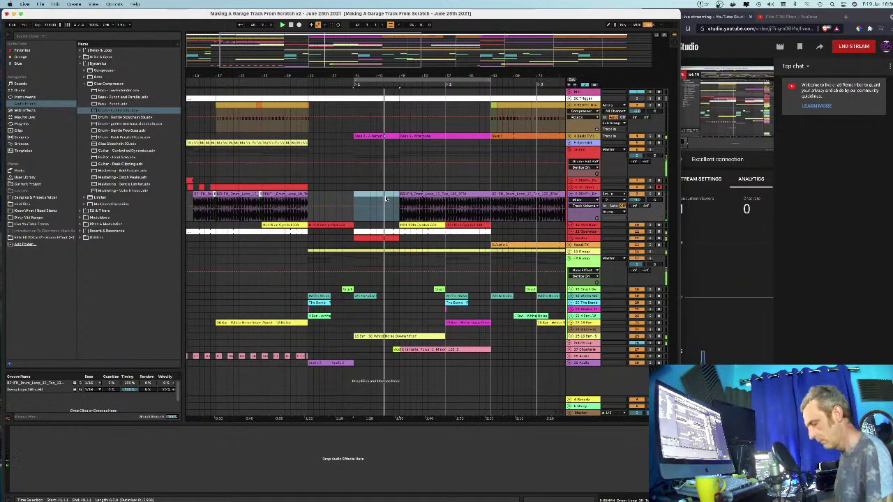
Step: Unfold the Operator track and delete its clips from bar 41 to bar 49
{"action": "left_click", "coordinate": [382, 238]}
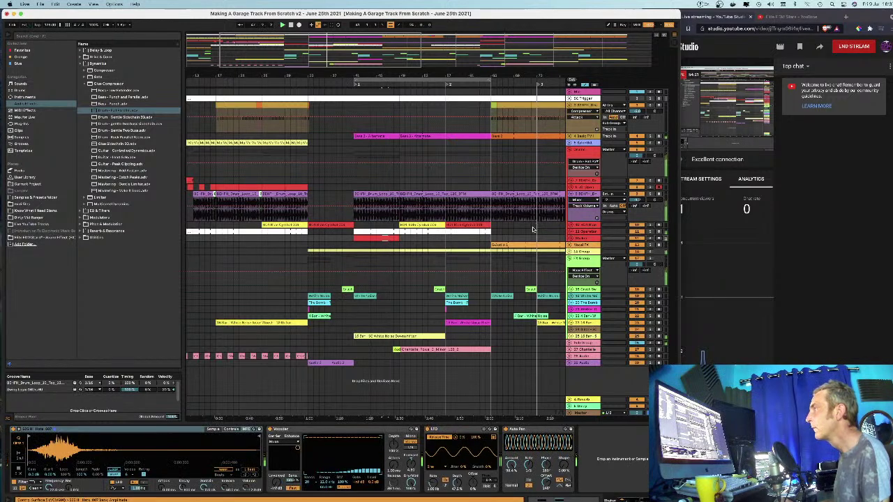
{"action": "left_click", "coordinate": [573, 232]}
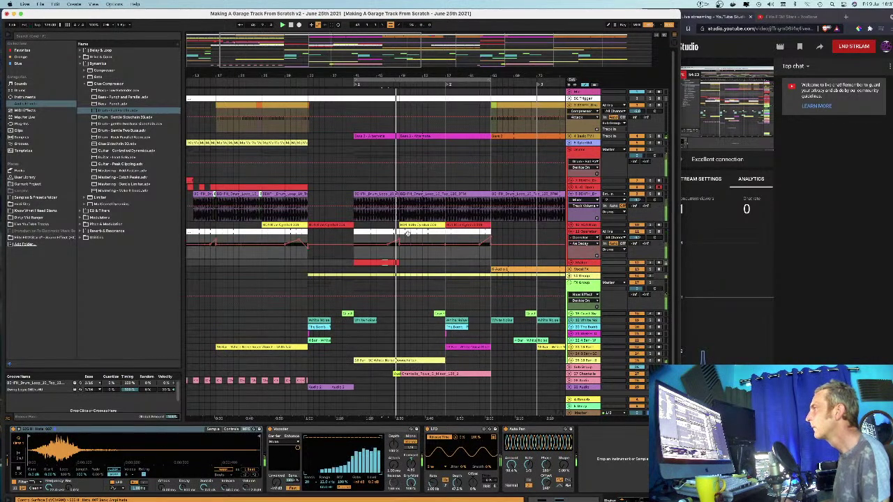
{"action": "left_click", "coordinate": [405, 235]}
{"action": "key", "text": "space"}
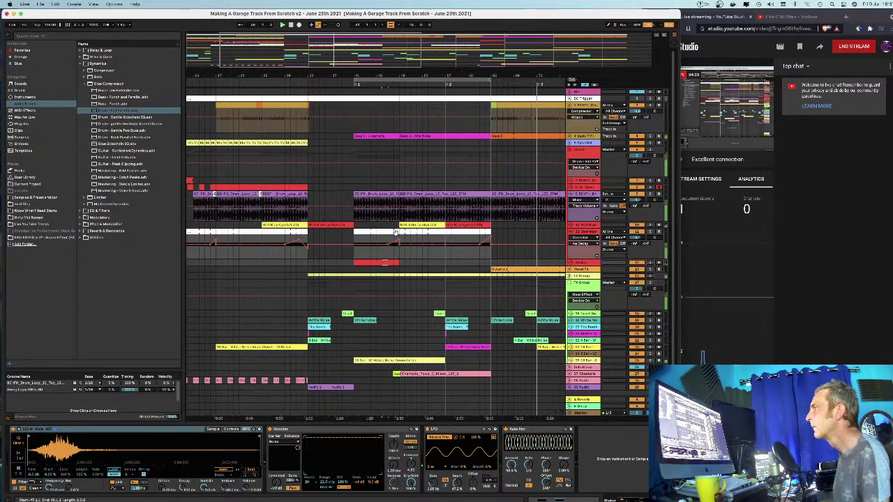
{"action": "left_click", "coordinate": [393, 234]}
{"action": "key", "text": "space"}
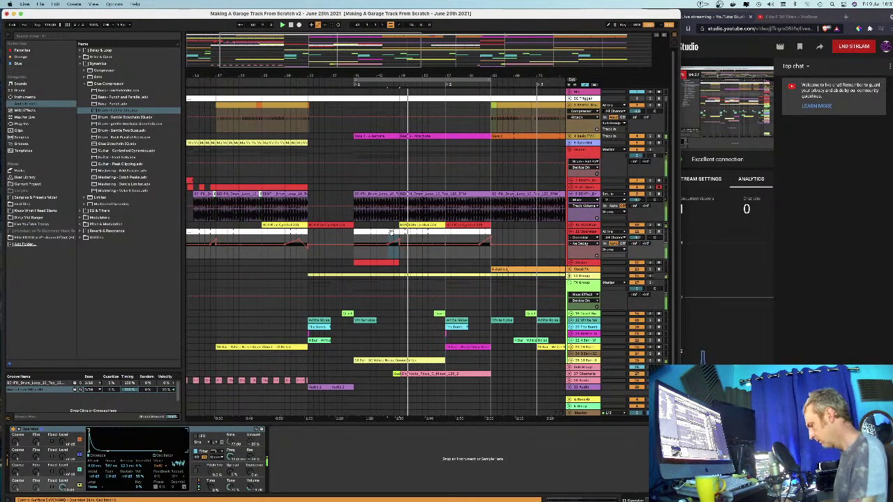
{"action": "left_click", "coordinate": [374, 232]}
{"action": "key", "text": "Delete"}
{"action": "left_click", "coordinate": [362, 232]}
{"action": "key", "text": "Delete"}
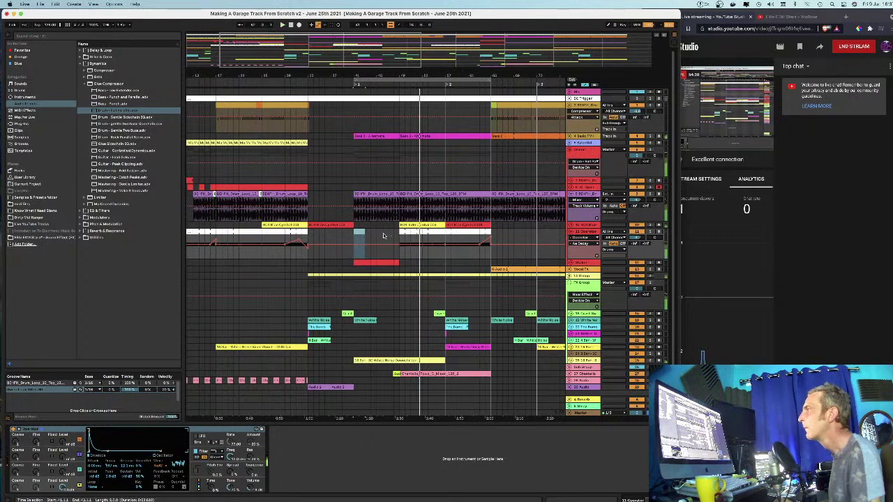
Step: Select bars 49 to 57 on the Operator track and delete the clips there
{"action": "left_click", "coordinate": [404, 232]}
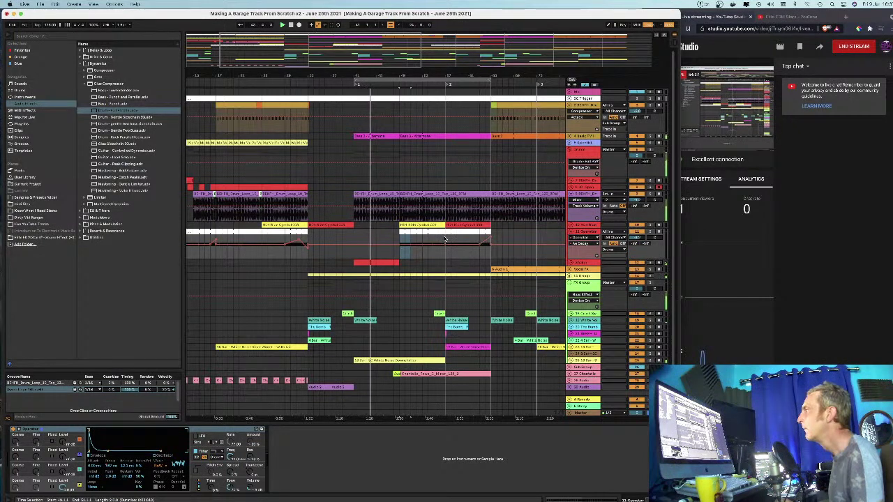
{"action": "left_click_drag", "start_coordinate": [446, 242], "coordinate": [428, 242]}
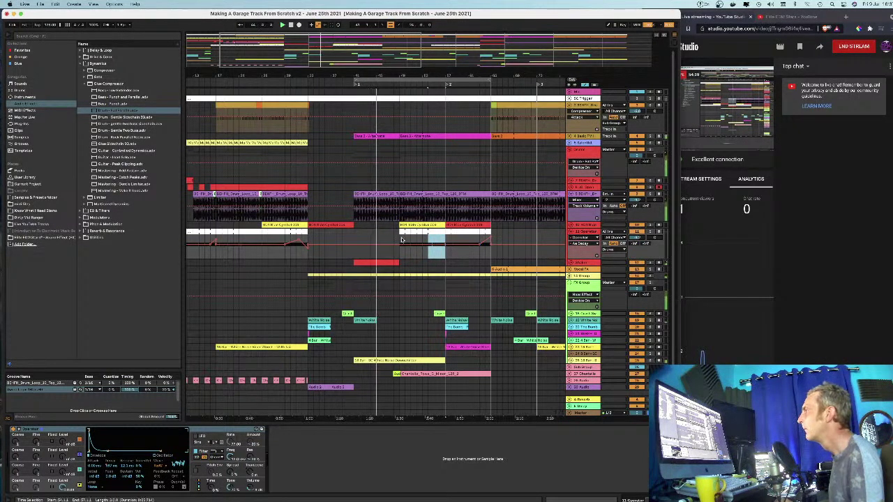
{"action": "left_click", "coordinate": [401, 243]}
{"action": "key", "text": "space"}
{"action": "key", "text": "space"}
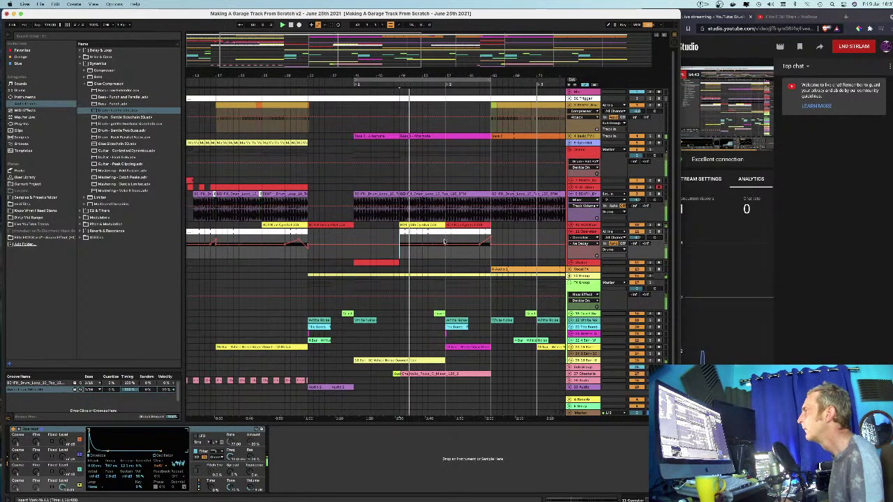
{"action": "left_click_drag", "start_coordinate": [400, 239], "coordinate": [445, 234]}
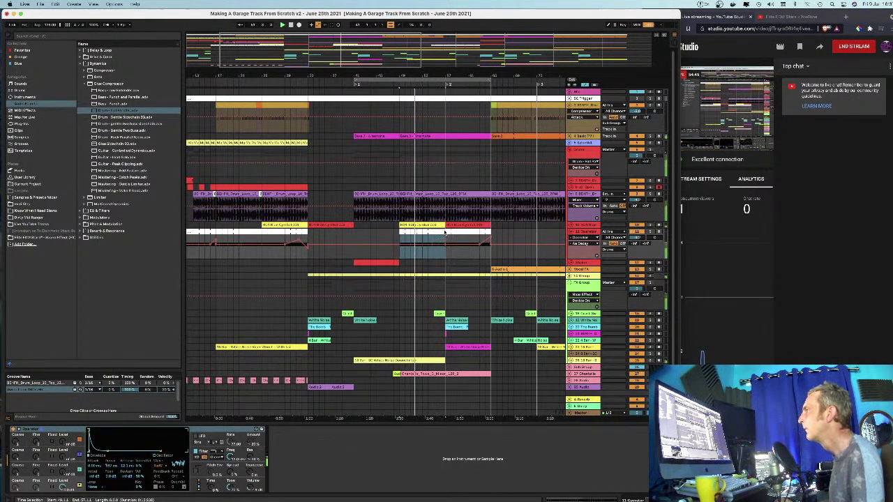
{"action": "left_click", "coordinate": [444, 233]}
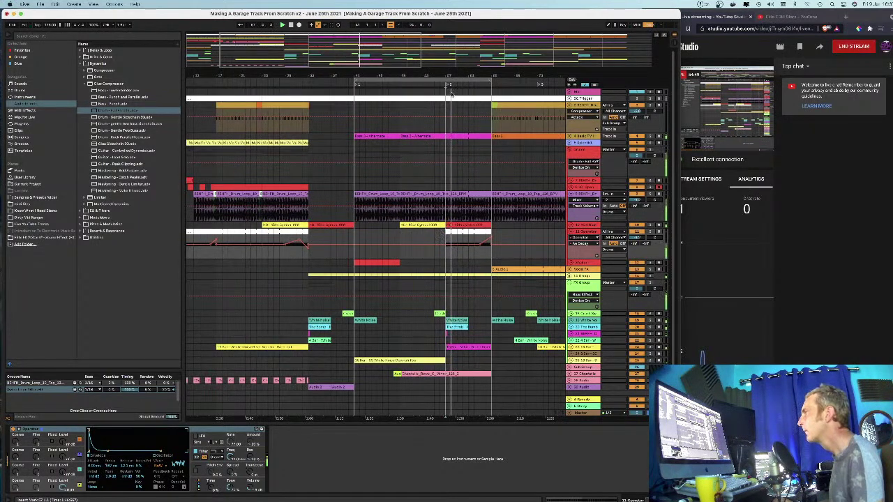
Step: Show the Master track's devices and turn on the New Master Chain rack
{"action": "left_click_drag", "start_coordinate": [444, 76], "coordinate": [543, 83]}
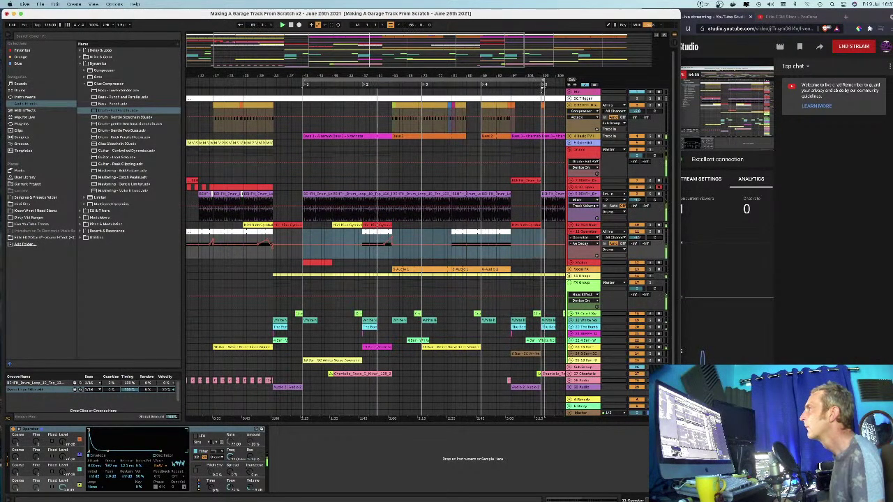
{"action": "scroll", "coordinate": [377, 252], "scroll_direction": "down", "scroll_amount": 1}
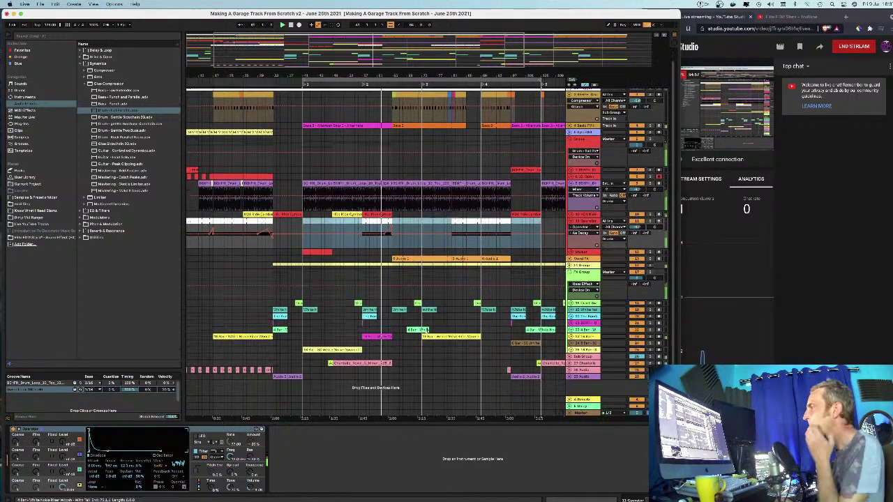
{"action": "left_click", "coordinate": [675, 499]}
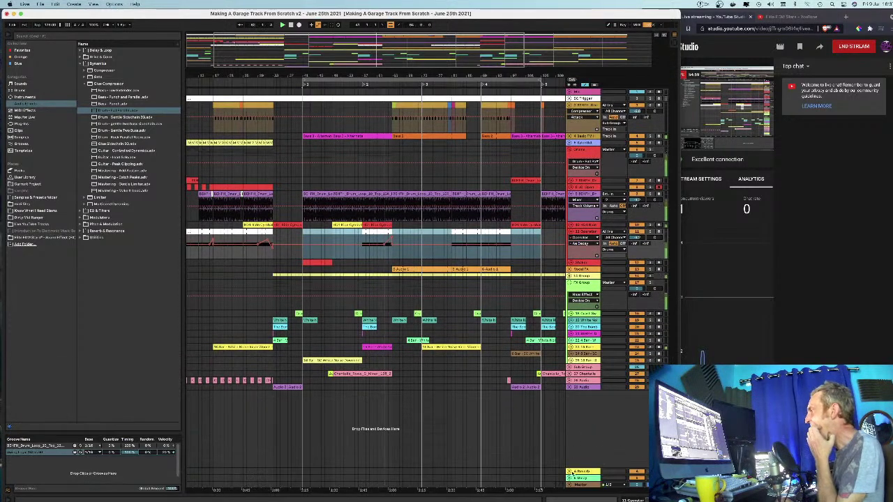
{"action": "double_click", "coordinate": [581, 486]}
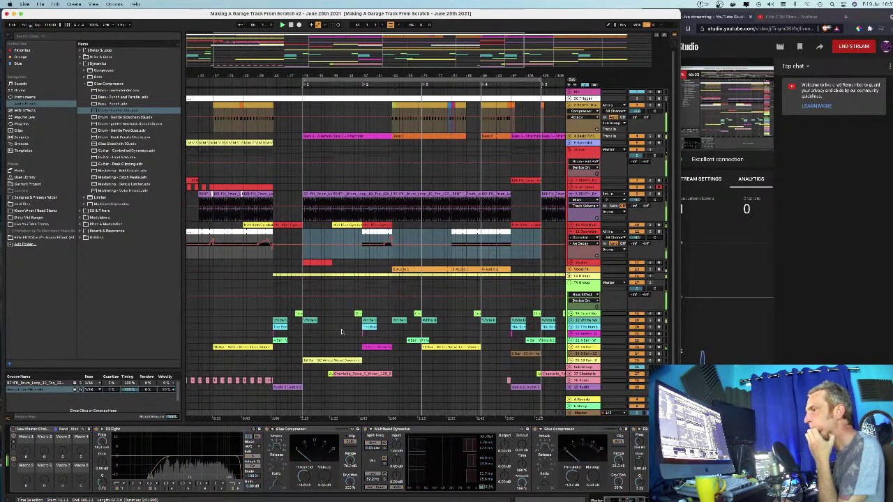
{"action": "left_click", "coordinate": [12, 429]}
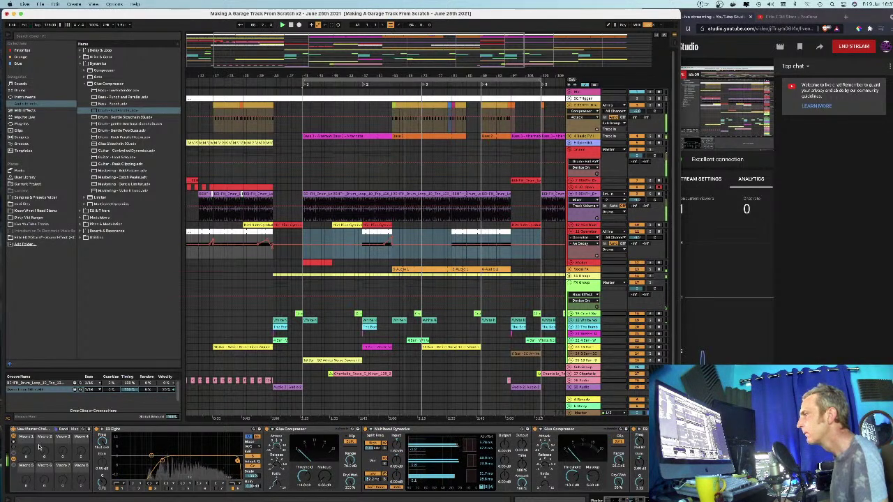
Step: Turn off the New Master Chain rack on the Master track
{"action": "left_click", "coordinate": [12, 429]}
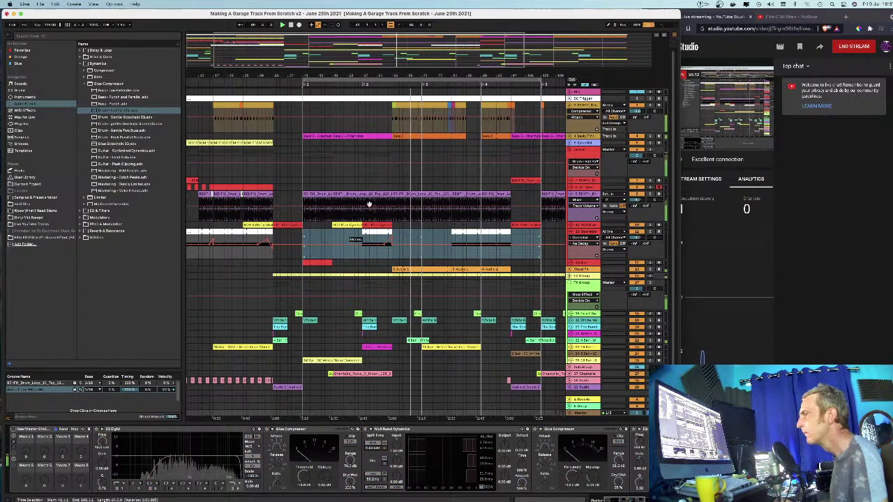
Step: Unfold the Basic FM bass track, audition it in solo and raise its track volume slightly
{"action": "left_click", "coordinate": [569, 136]}
{"action": "left_click", "coordinate": [590, 138]}
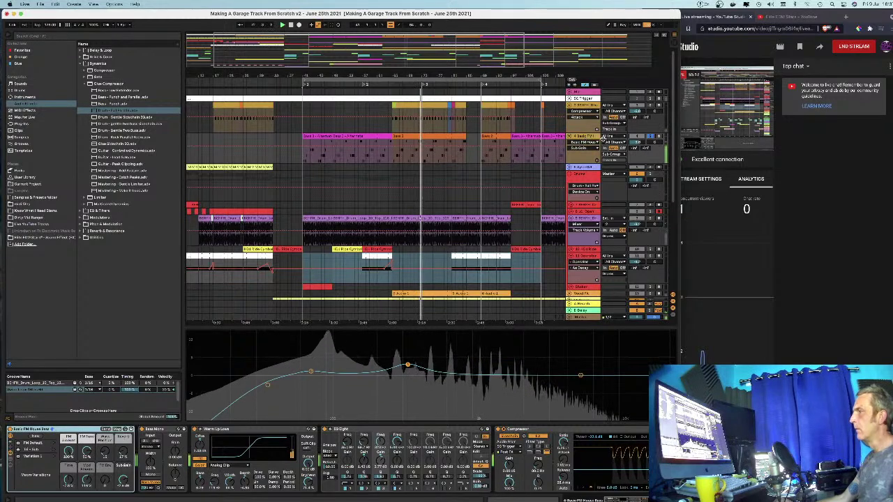
{"action": "left_click", "coordinate": [649, 136]}
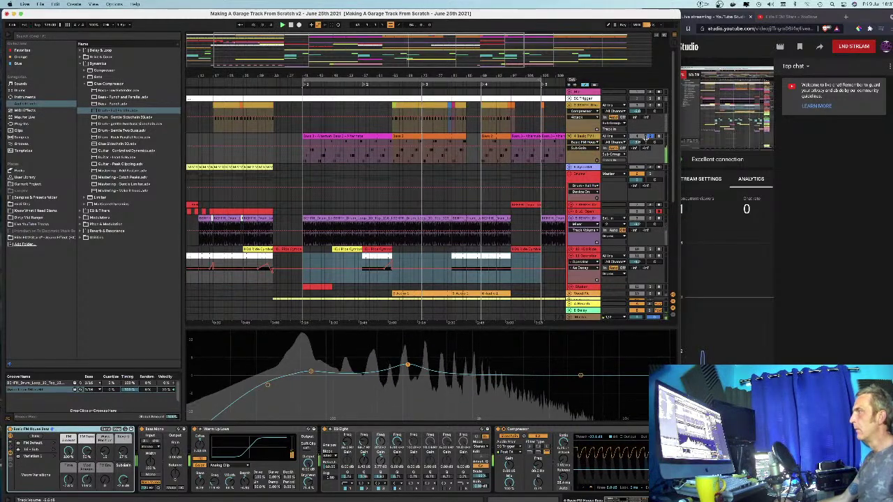
{"action": "left_click_drag", "start_coordinate": [638, 142], "coordinate": [638, 138]}
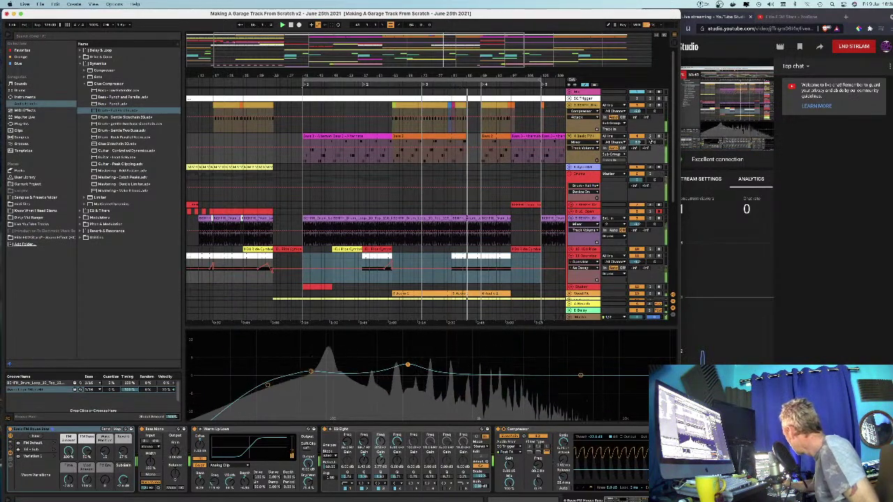
{"action": "scroll", "coordinate": [651, 142], "scroll_direction": "down", "scroll_amount": 5}
{"action": "scroll", "coordinate": [514, 223], "scroll_direction": "up", "scroll_amount": 5}
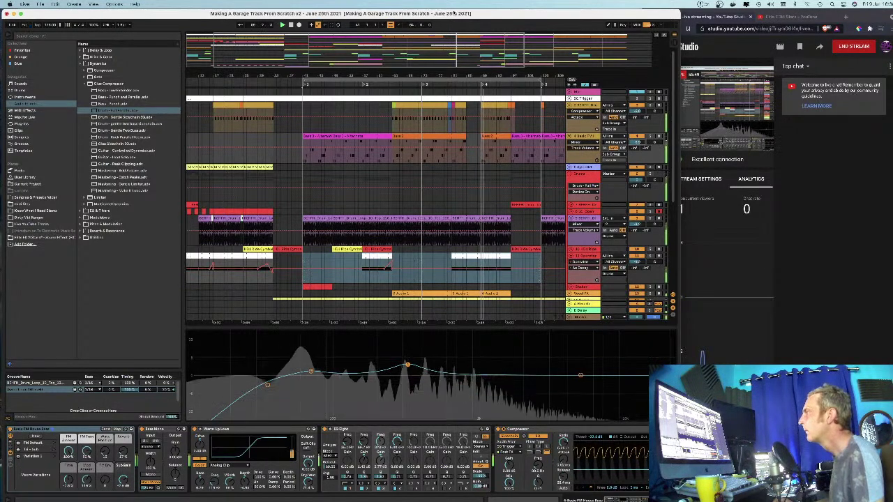
Step: Delete the Operator track's clips from bar 87 to bar 89, just before marker 4
{"action": "scroll", "coordinate": [488, 120], "scroll_direction": "up", "scroll_amount": 5}
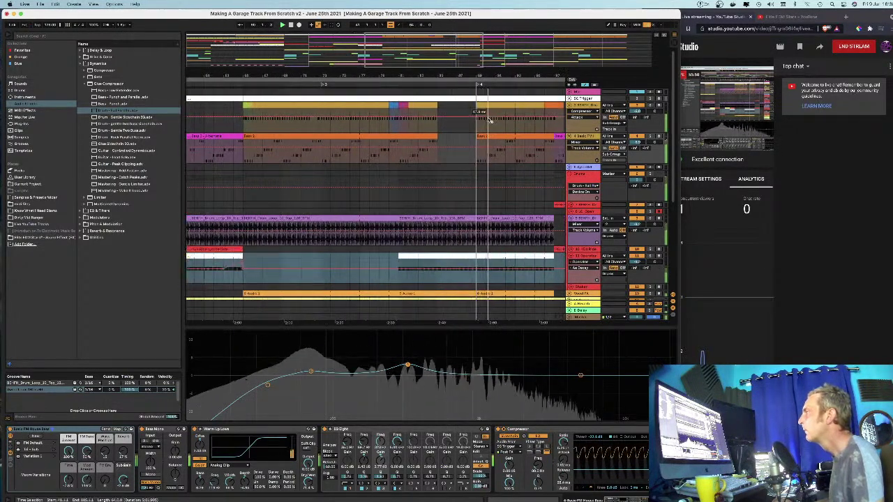
{"action": "left_click", "coordinate": [476, 262]}
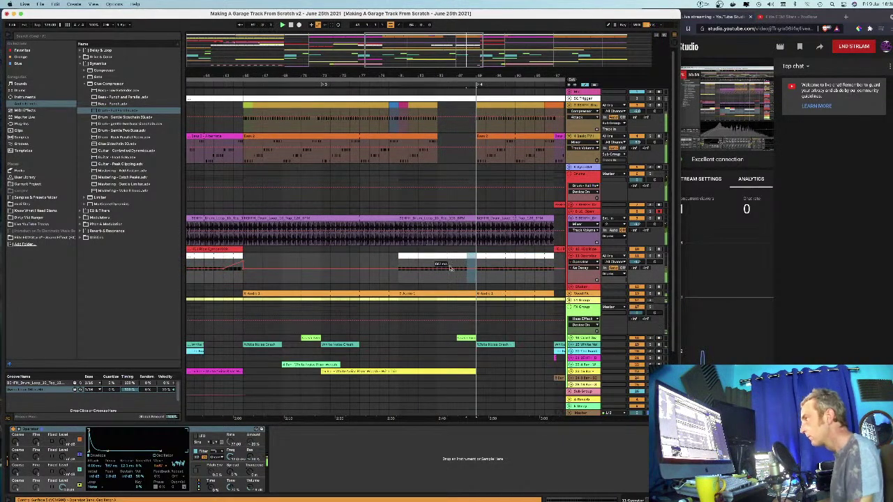
{"action": "key", "text": "Delete"}
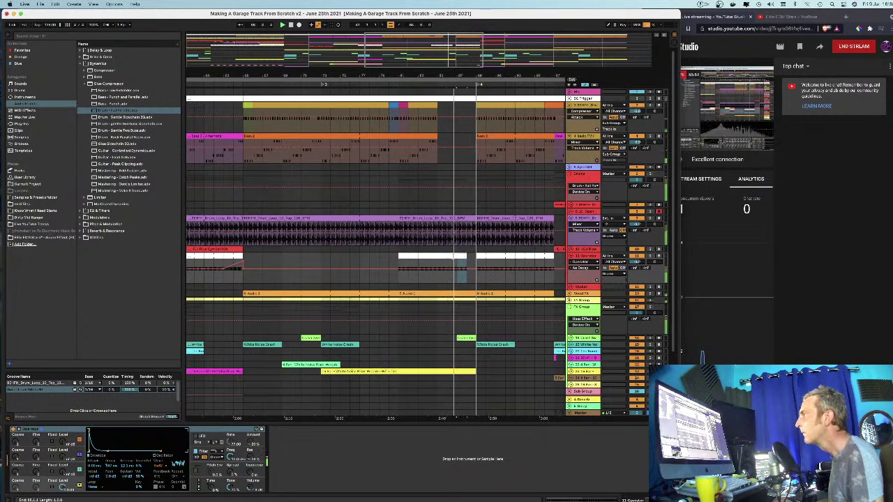
{"action": "key", "text": "Delete"}
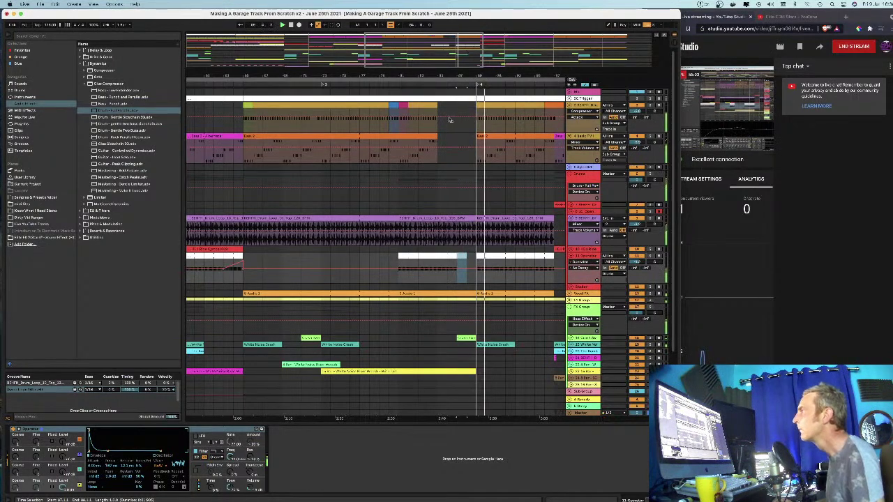
Step: Hide the device view to give the arrangement more room
{"action": "left_click_drag", "start_coordinate": [434, 75], "coordinate": [433, 31]}
{"action": "scroll", "coordinate": [427, 293], "scroll_direction": "down", "scroll_amount": 2}
{"action": "scroll", "coordinate": [427, 294], "scroll_direction": "down", "scroll_amount": 1}
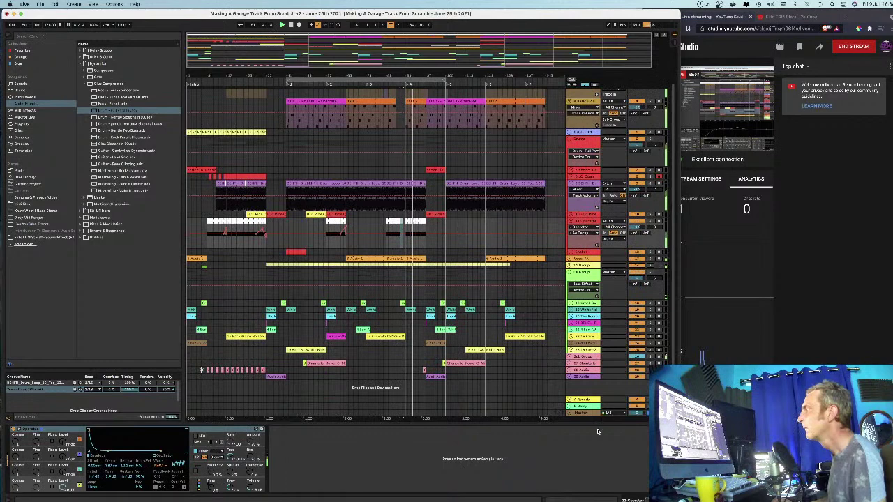
{"action": "left_click", "coordinate": [674, 500]}
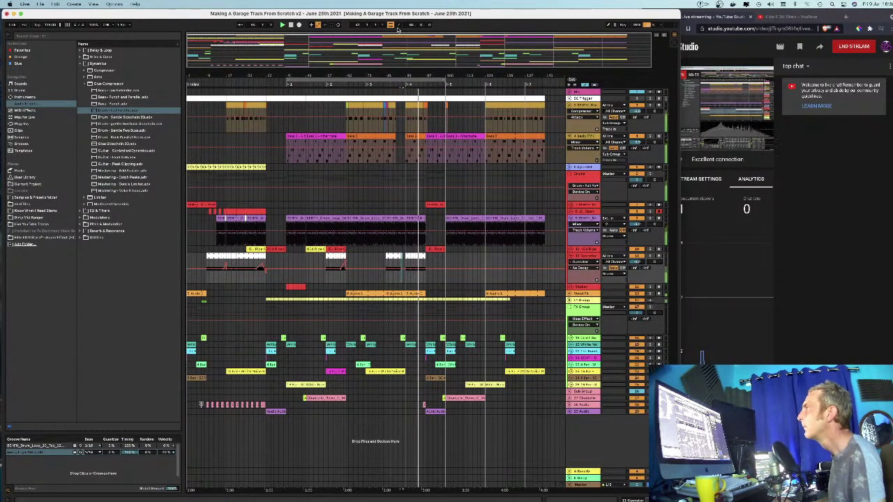
Step: Unfold The Bomb track in the FX group and audition its clip in solo and in the mix from bar 97
{"action": "left_click_drag", "start_coordinate": [421, 74], "coordinate": [485, 152]}
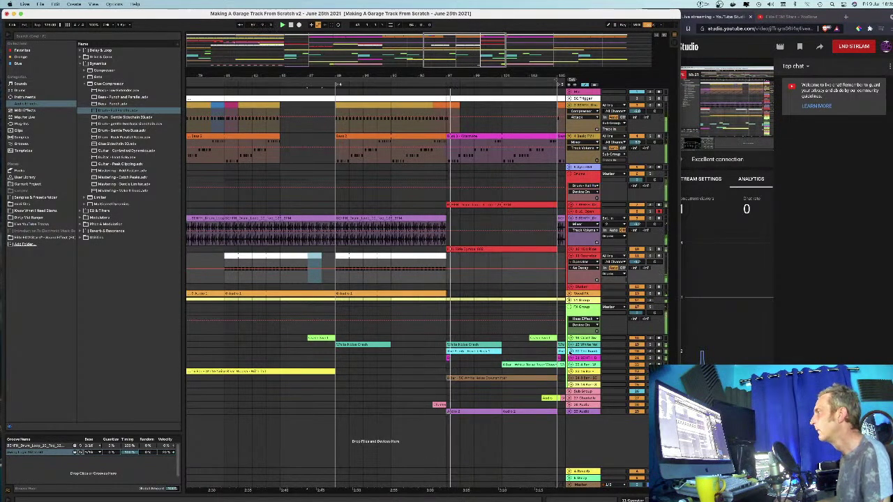
{"action": "left_click", "coordinate": [569, 351]}
{"action": "left_click", "coordinate": [650, 352]}
{"action": "key", "text": "space"}
{"action": "key", "text": "space"}
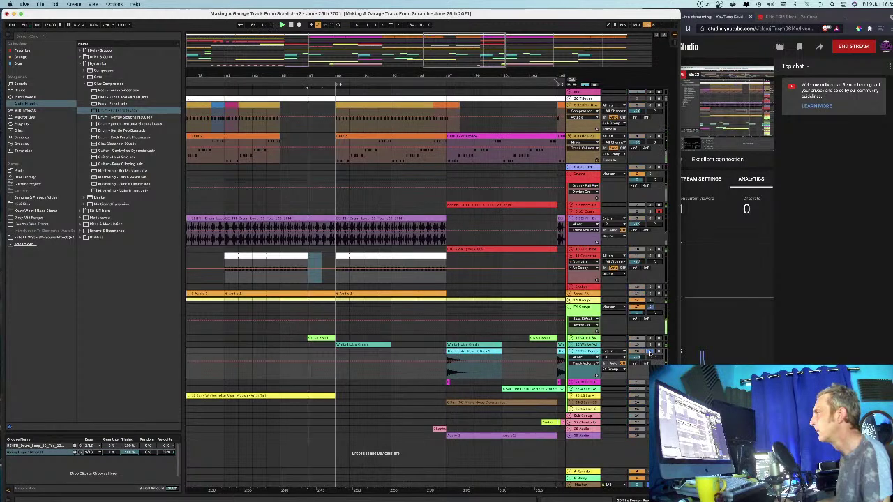
{"action": "left_click", "coordinate": [447, 372]}
{"action": "key", "text": "space"}
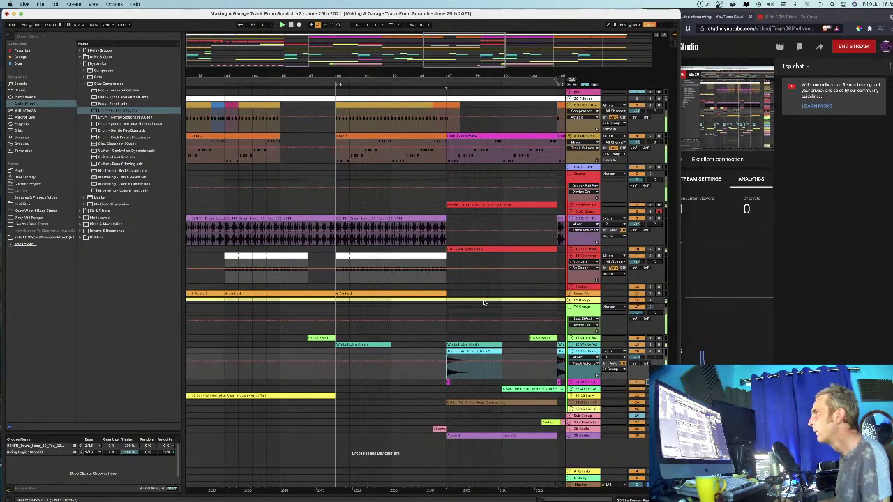
{"action": "left_click", "coordinate": [651, 107]}
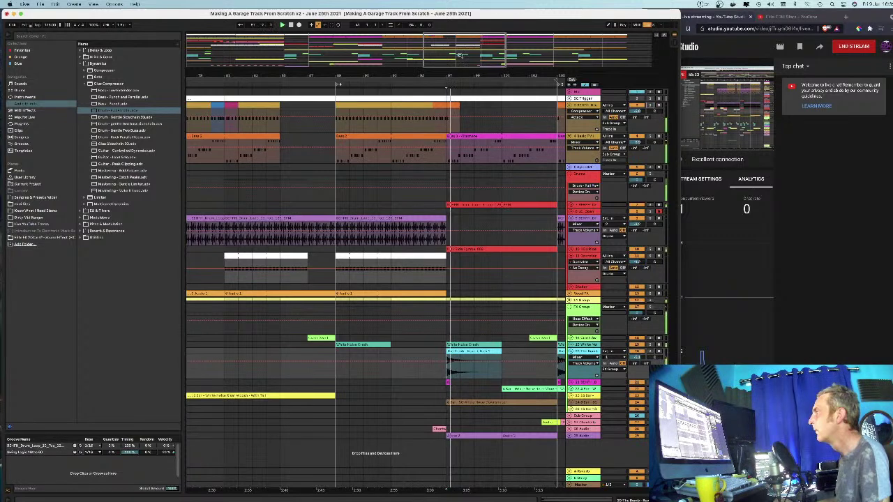
Step: Play through the arrangement around bar 97 and examine how the sections before and after it are layered
{"action": "left_click_drag", "start_coordinate": [424, 74], "coordinate": [356, 75]}
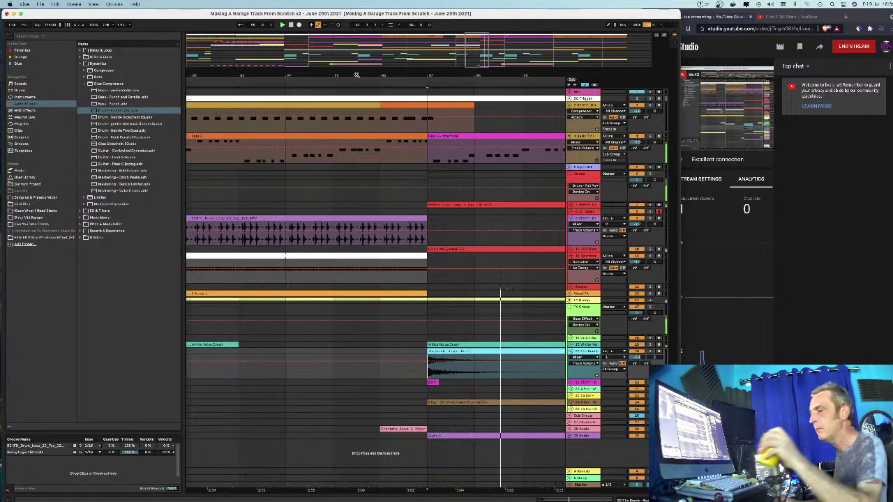
{"action": "key", "text": "minus"}
{"action": "key", "text": "minus"}
{"action": "key", "text": "minus"}
{"action": "key", "text": "minus"}
{"action": "key", "text": "minus"}
{"action": "key", "text": "minus"}
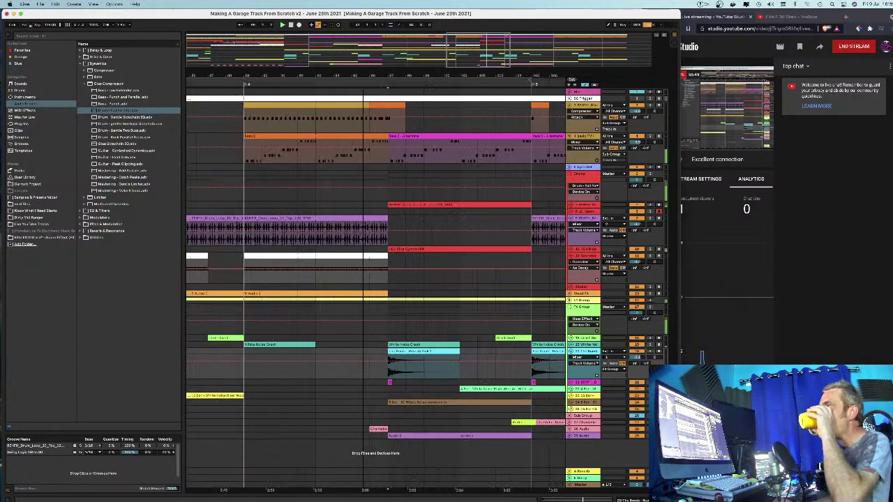
{"action": "key", "text": "minus"}
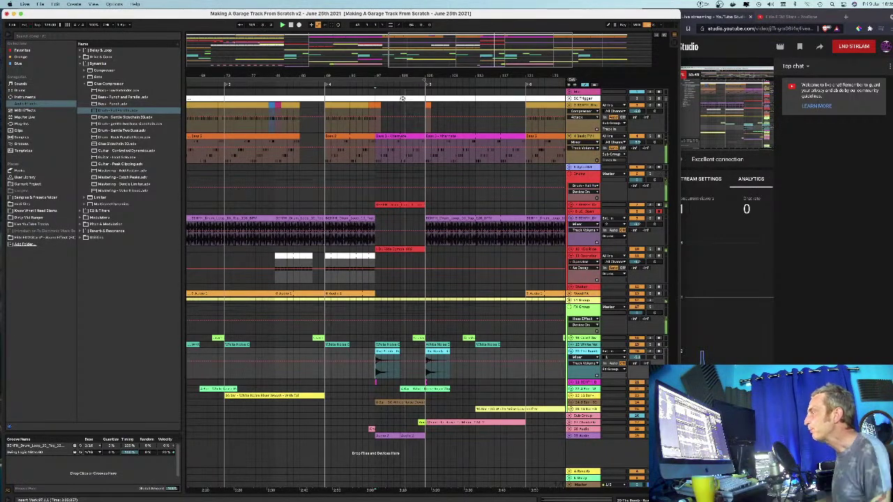
{"action": "left_click_drag", "start_coordinate": [395, 75], "coordinate": [428, 46]}
{"action": "key", "text": "minus"}
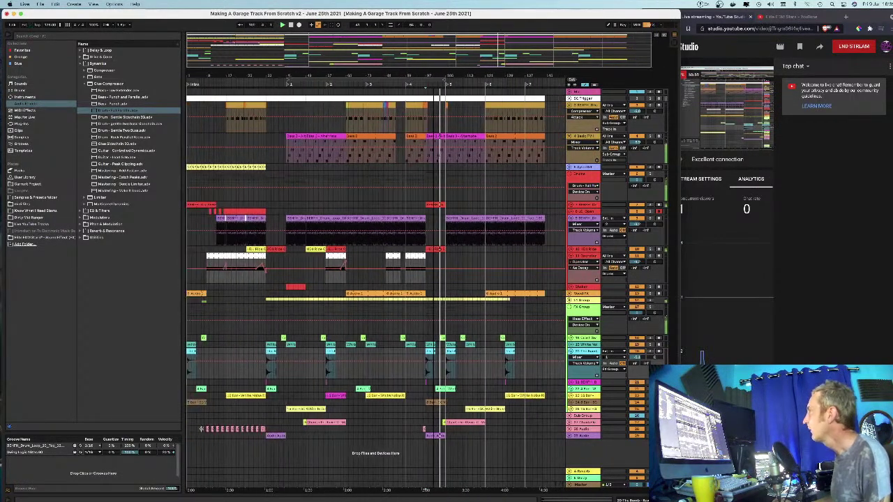
Step: Switch to the YouTube Studio live stream in the browser to check it, and return to Ableton Live
{"action": "left_click", "coordinate": [810, 231]}
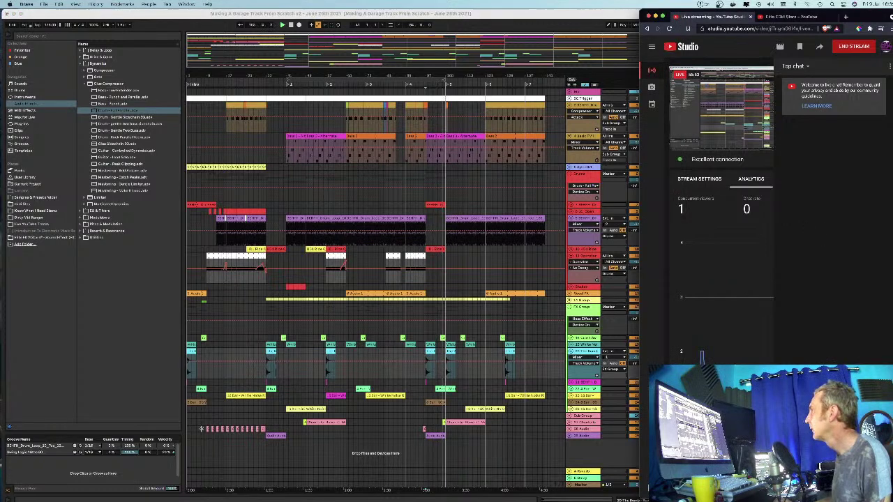
{"action": "left_click", "coordinate": [201, 137]}
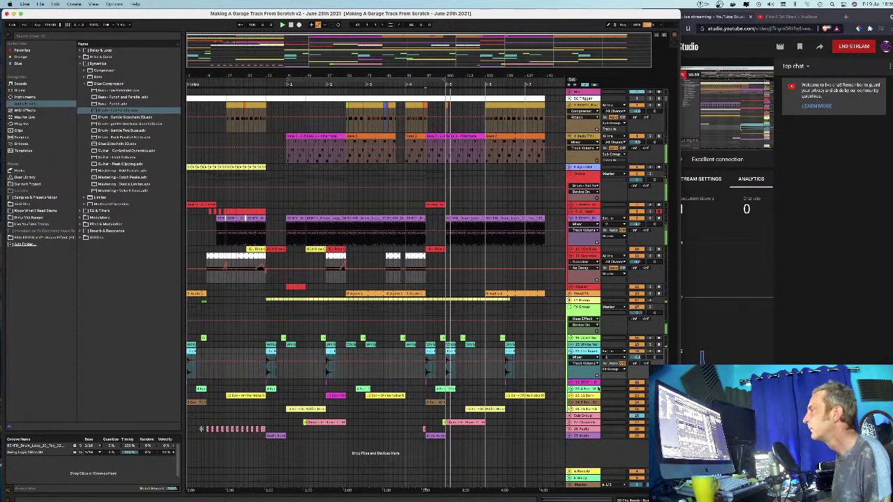
Step: Unfold track 21 below The Bomb track and audition the FX hits from marker 5 at bar 105
{"action": "left_click_drag", "start_coordinate": [449, 77], "coordinate": [450, 133]}
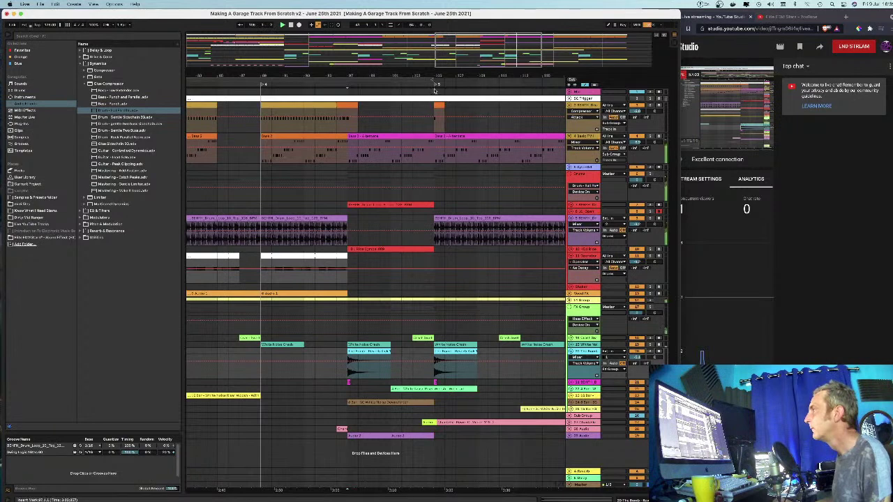
{"action": "key", "text": "space"}
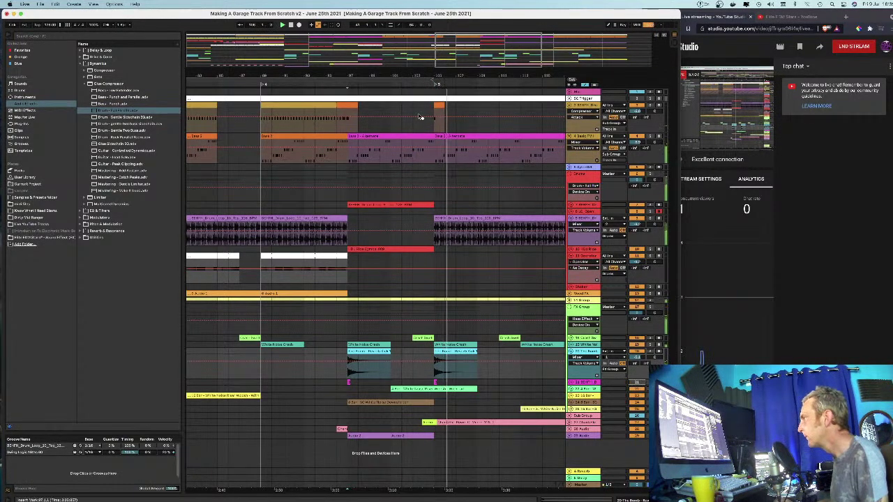
{"action": "left_click", "coordinate": [436, 84]}
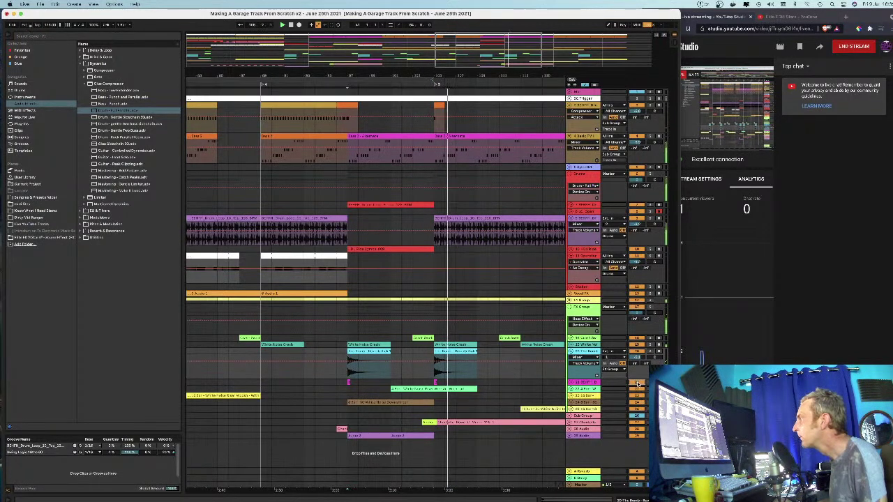
{"action": "left_click", "coordinate": [436, 84]}
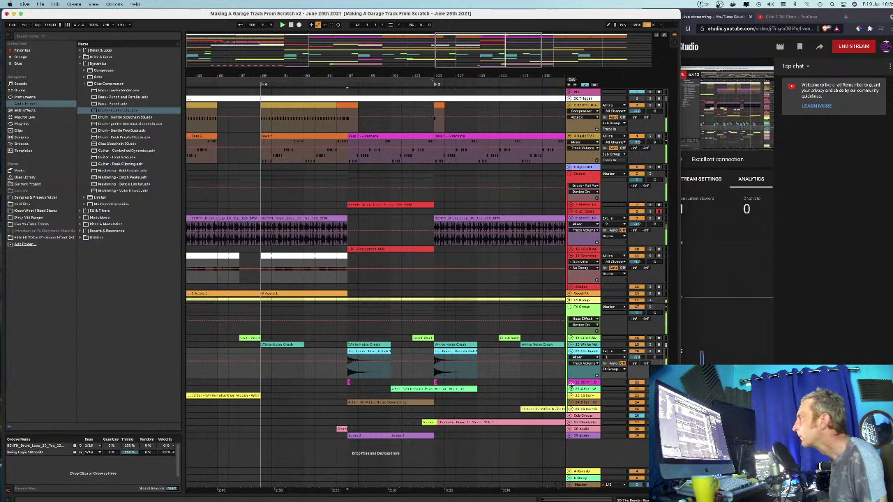
{"action": "left_click", "coordinate": [570, 383]}
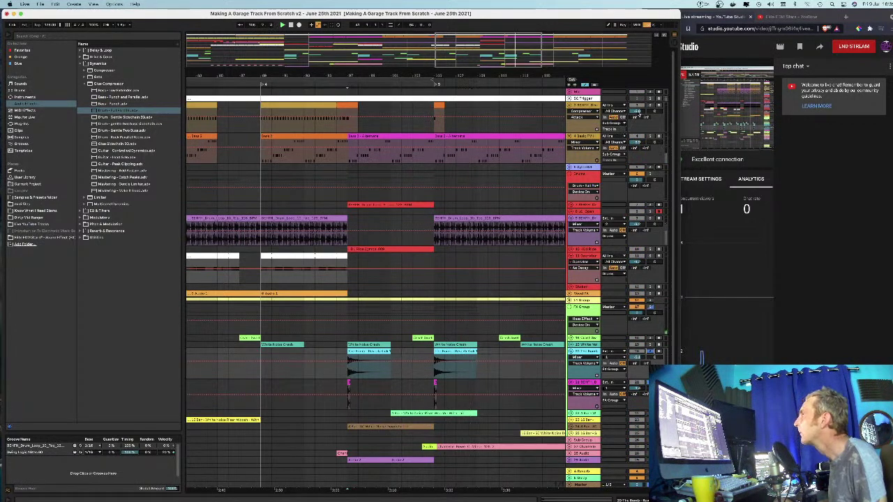
{"action": "key", "text": "space"}
{"action": "key", "text": "space"}
Step: Audition the kick clip from bar 105 to bar 106 against the FX hits and select track 21
{"action": "left_click", "coordinate": [435, 106]}
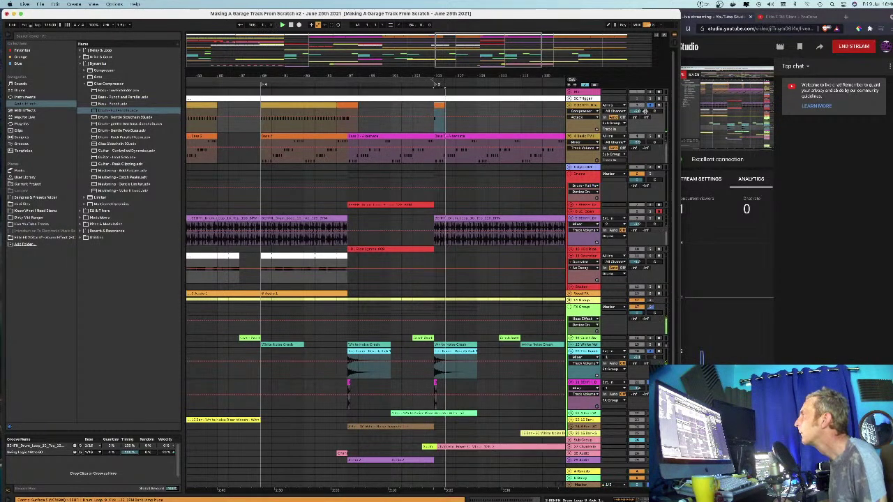
{"action": "key", "text": "space"}
{"action": "key", "text": "space"}
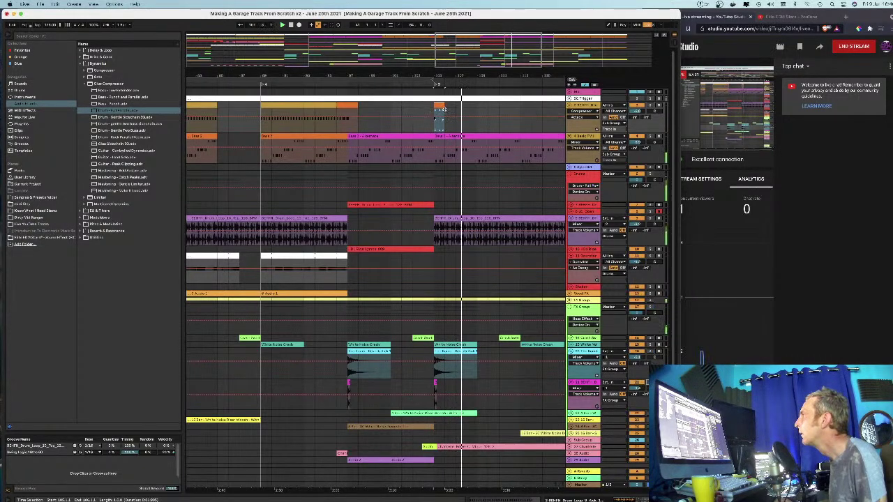
{"action": "key", "text": "space"}
{"action": "left_click", "coordinate": [586, 384]}
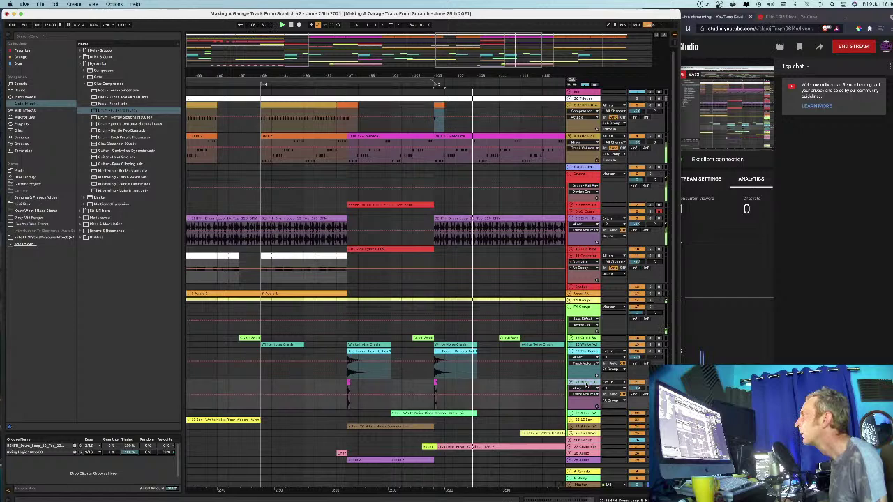
Step: Unfold the synth track above the Drums group to show its intro clips and automation, and select the track
{"action": "left_click_drag", "start_coordinate": [417, 77], "coordinate": [420, 45]}
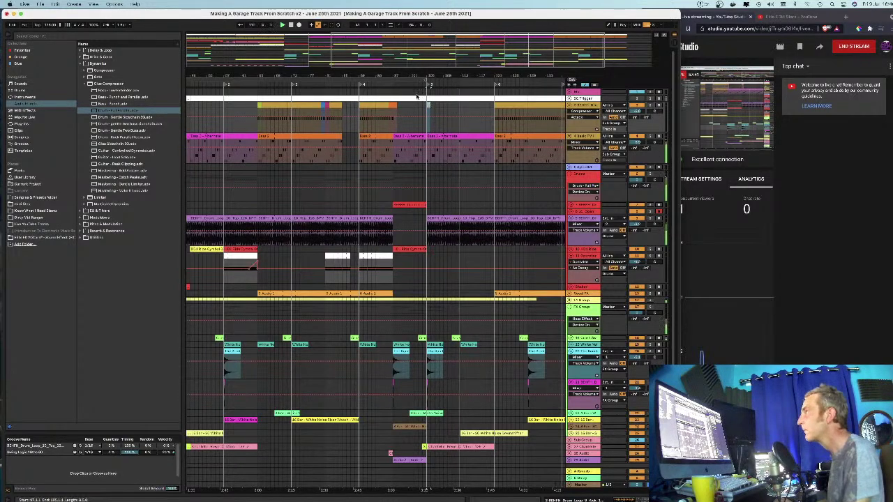
{"action": "left_click_drag", "start_coordinate": [397, 74], "coordinate": [390, 105]}
{"action": "left_click", "coordinate": [389, 104]}
{"action": "left_click_drag", "start_coordinate": [386, 76], "coordinate": [379, 30]}
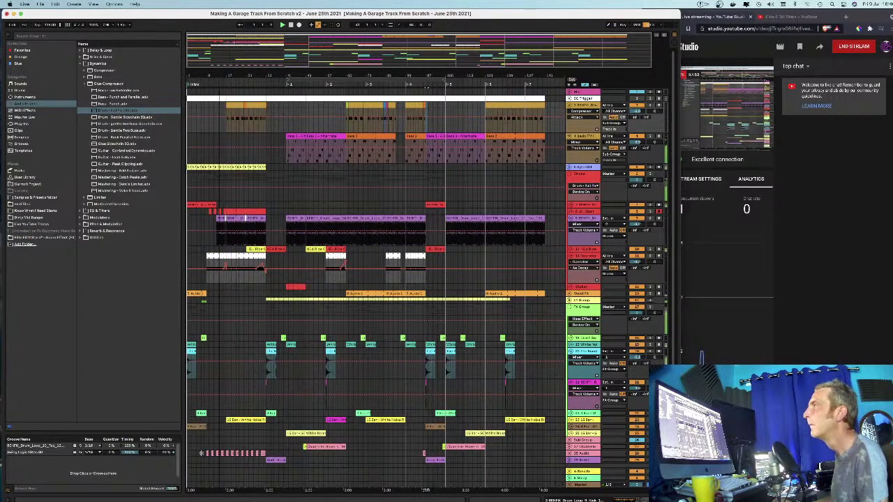
{"action": "left_click", "coordinate": [569, 168]}
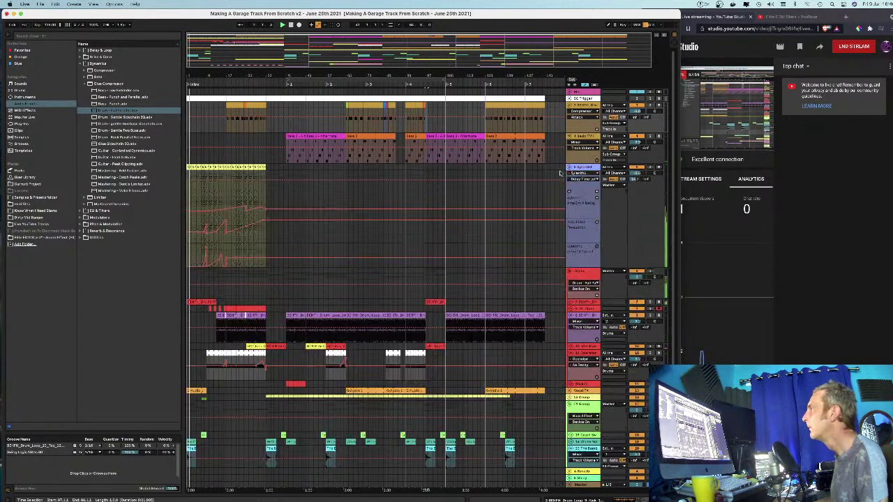
{"action": "mouse_move", "coordinate": [388, 72]}
{"action": "left_mouse_down"}
{"action": "mouse_move", "coordinate": [329, 87]}
{"action": "mouse_move", "coordinate": [377, 72]}
{"action": "left_mouse_up"}
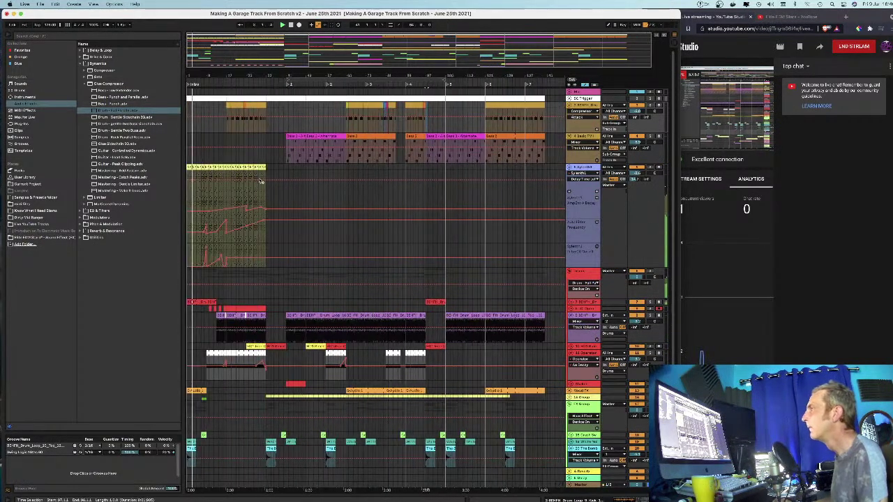
{"action": "left_click_drag", "start_coordinate": [210, 75], "coordinate": [271, 138]}
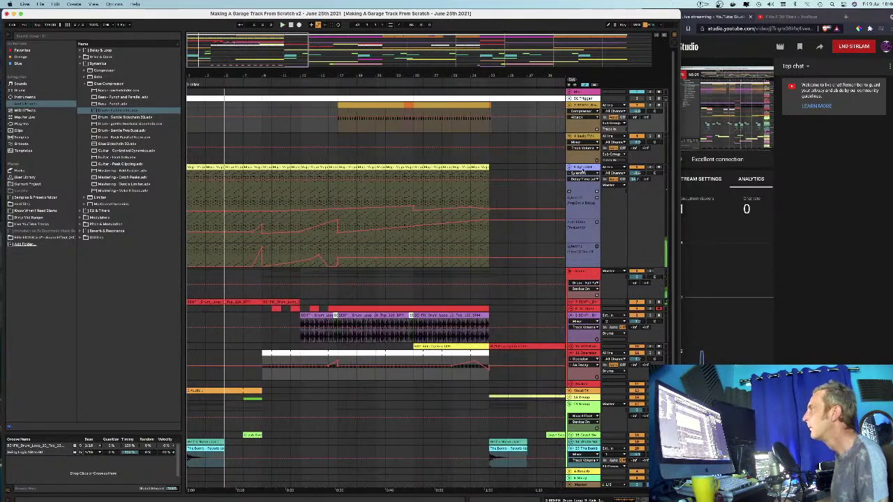
{"action": "left_click", "coordinate": [583, 168]}
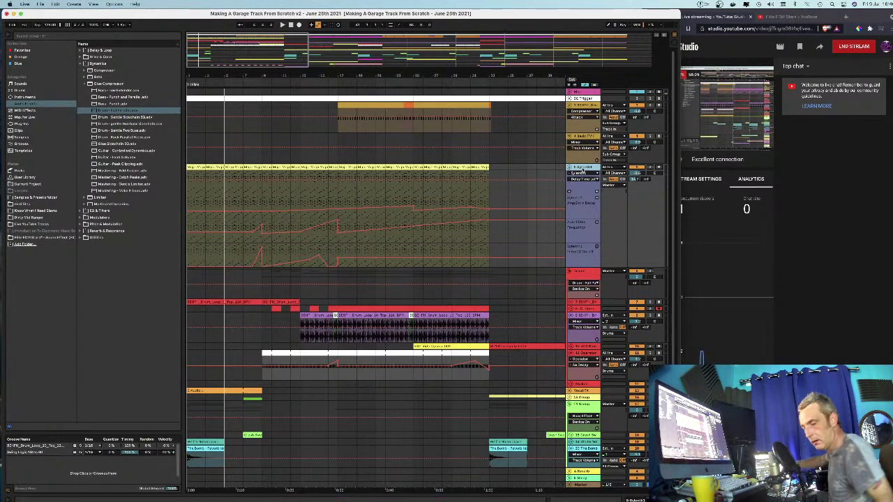
Step: Open the first synth clip of the intro and examine its chord notes in the note editor
{"action": "left_click_drag", "start_coordinate": [224, 75], "coordinate": [231, 90]}
{"action": "key", "text": "minus"}
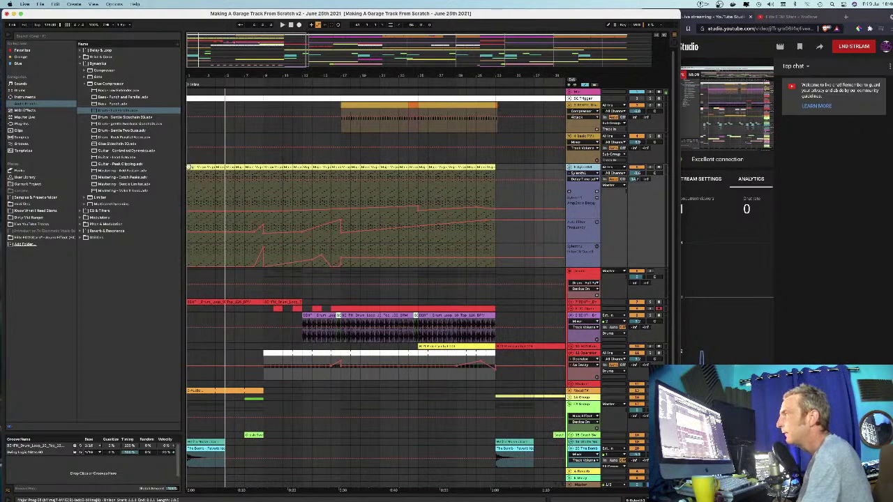
{"action": "double_click", "coordinate": [277, 246]}
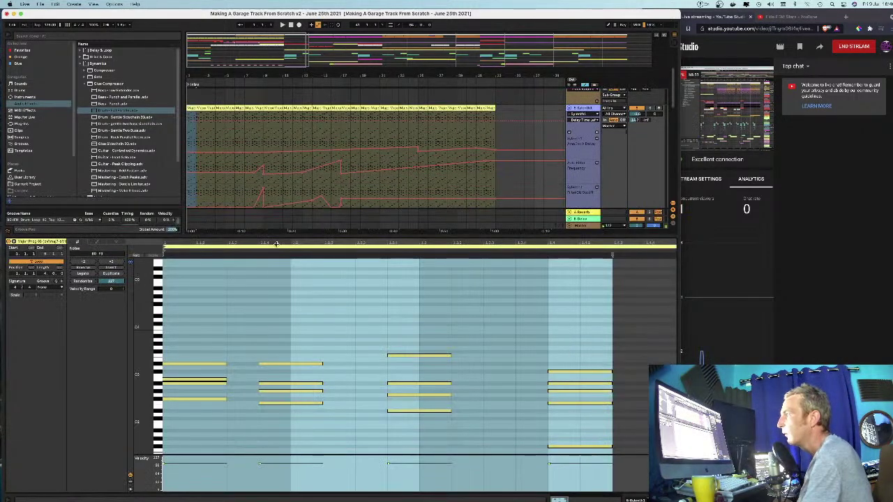
{"action": "left_click_drag", "start_coordinate": [278, 236], "coordinate": [277, 166]}
{"action": "left_click_drag", "start_coordinate": [152, 311], "coordinate": [143, 289]}
{"action": "left_click_drag", "start_coordinate": [342, 165], "coordinate": [342, 348]}
Step: Unfold group track 14, examine the chord notes of its first piano clip, and close the clip's note editor
{"action": "scroll", "coordinate": [411, 297], "scroll_direction": "down", "scroll_amount": 3}
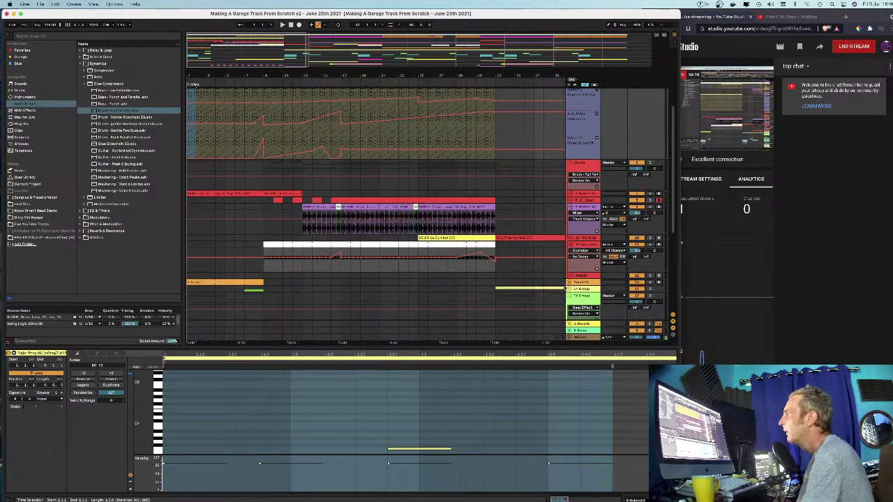
{"action": "scroll", "coordinate": [523, 276], "scroll_direction": "down", "scroll_amount": 3}
{"action": "scroll", "coordinate": [522, 259], "scroll_direction": "down", "scroll_amount": 1}
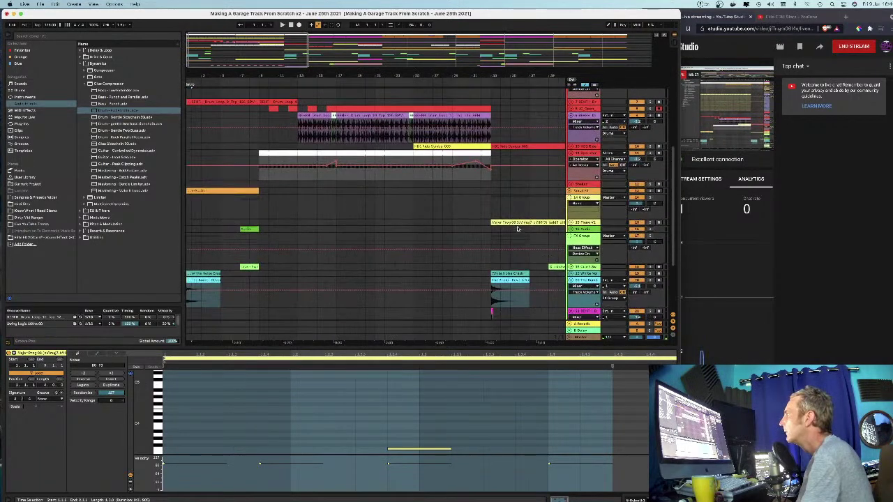
{"action": "left_click", "coordinate": [515, 222]}
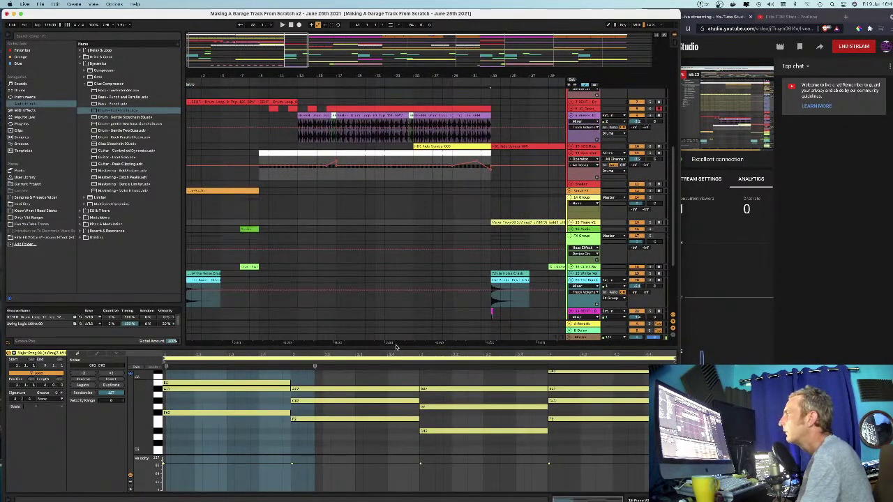
{"action": "left_click_drag", "start_coordinate": [395, 346], "coordinate": [391, 184]}
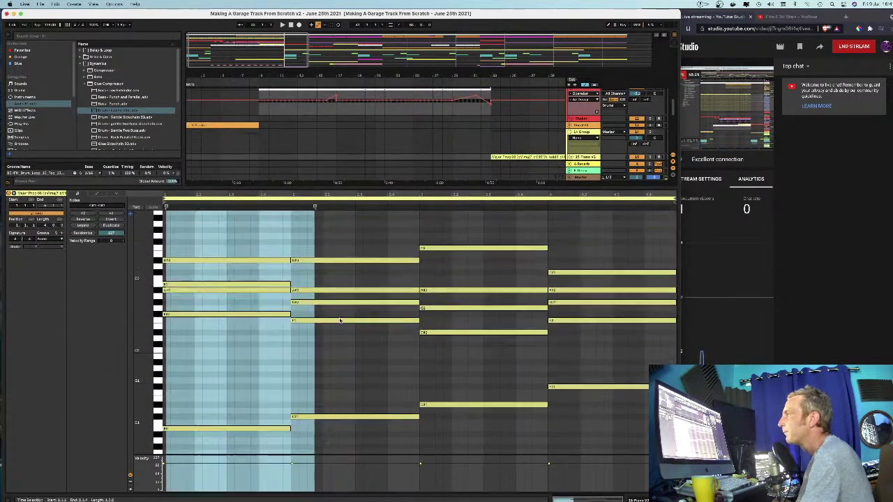
{"action": "scroll", "coordinate": [349, 321], "scroll_direction": "up", "scroll_amount": 5}
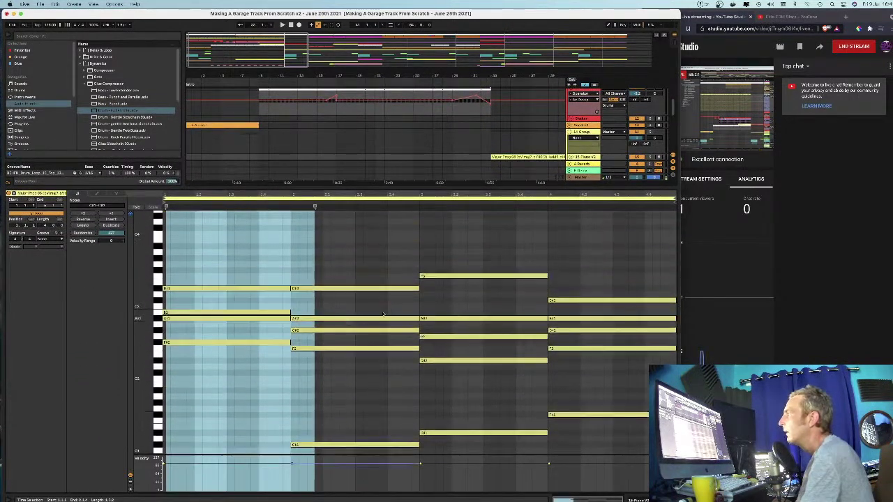
{"action": "scroll", "coordinate": [411, 430], "scroll_direction": "up", "scroll_amount": 1}
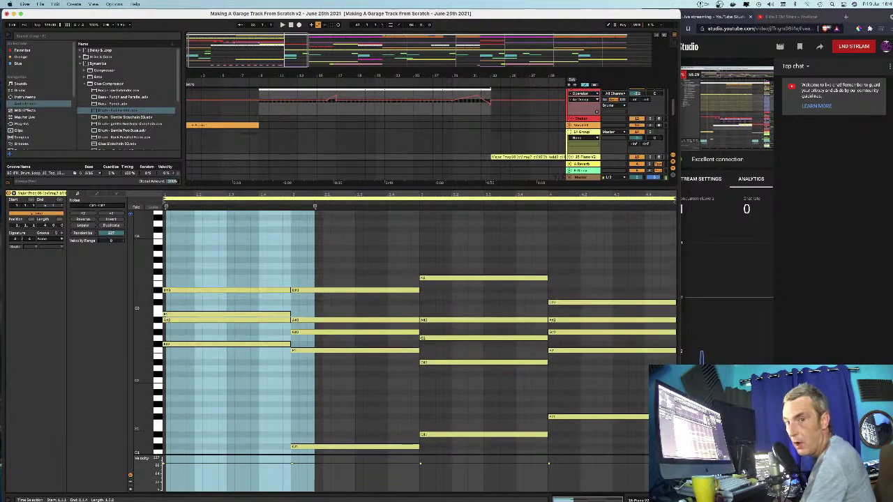
{"action": "left_click", "coordinate": [674, 500]}
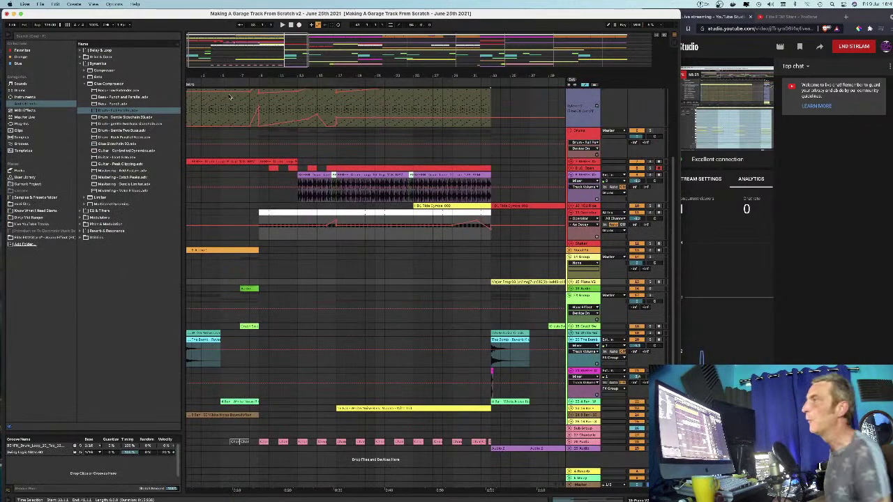
Step: Reopen the first intro synth clip, inspect its short chord stabs, select the third chord's notes, and close the note editor
{"action": "scroll", "coordinate": [335, 266], "scroll_direction": "up", "scroll_amount": 5}
{"action": "scroll", "coordinate": [193, 149], "scroll_direction": "left", "scroll_amount": 1}
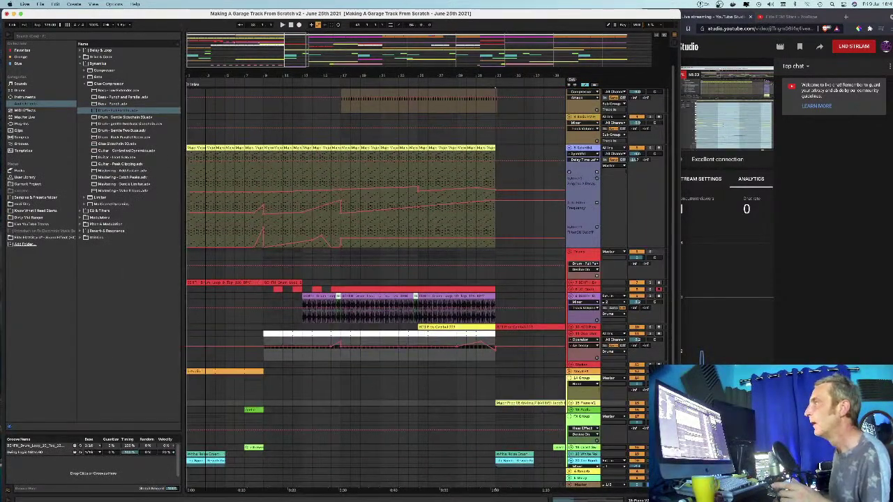
{"action": "double_click", "coordinate": [190, 149]}
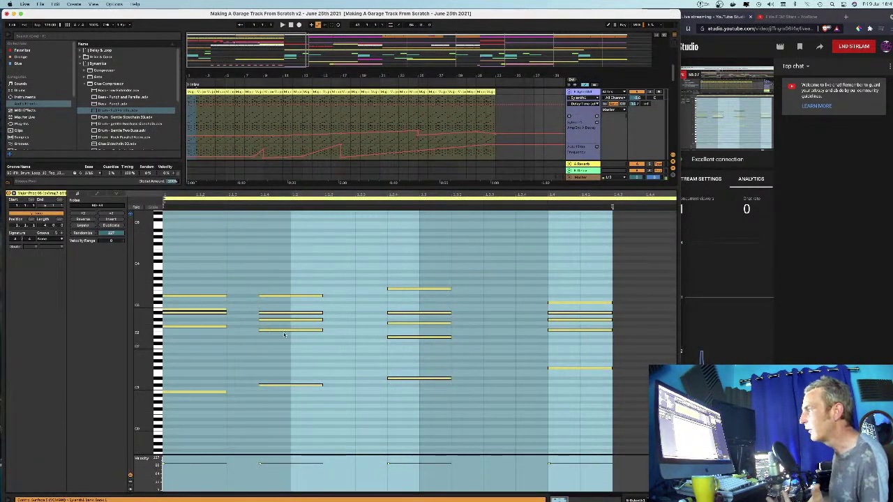
{"action": "left_click", "coordinate": [246, 330]}
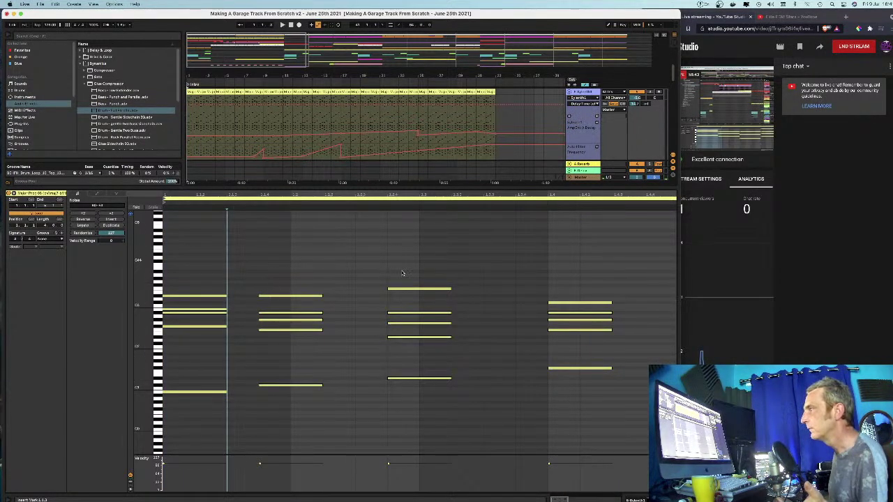
{"action": "left_click_drag", "start_coordinate": [419, 396], "coordinate": [415, 268]}
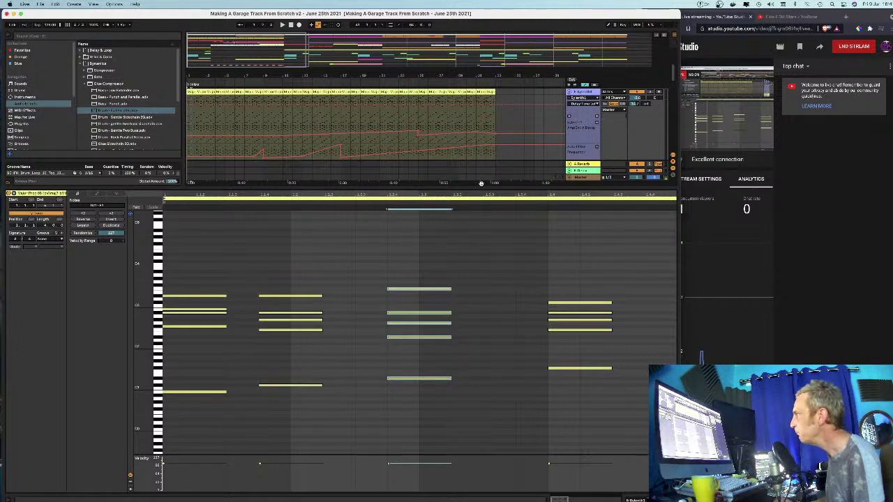
{"action": "left_click_drag", "start_coordinate": [502, 187], "coordinate": [545, 319]}
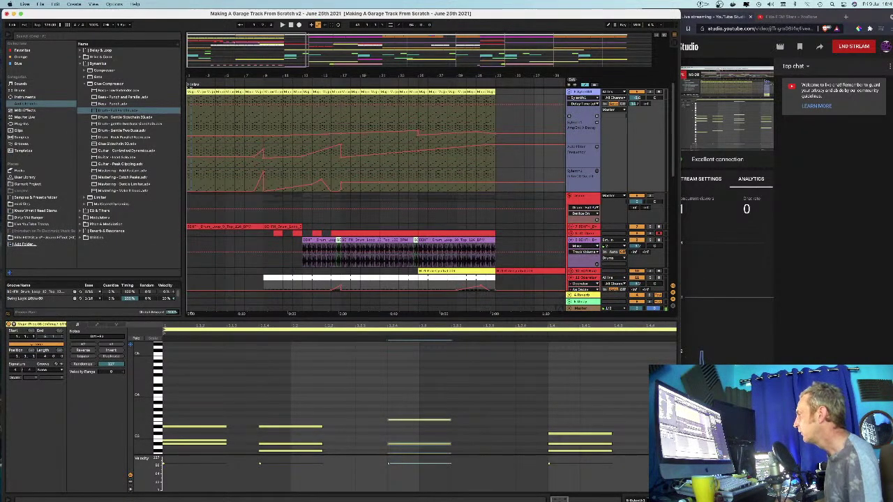
{"action": "left_click", "coordinate": [674, 499]}
Step: Display the whole arrangement and fold the FX group and the purple drum loop track
{"action": "left_click_drag", "start_coordinate": [376, 76], "coordinate": [376, 28]}
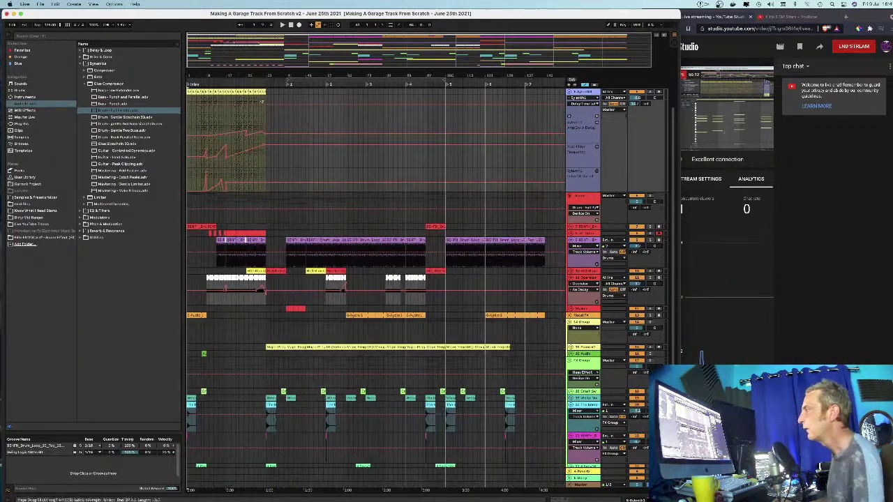
{"action": "left_click", "coordinate": [569, 362]}
{"action": "scroll", "coordinate": [569, 325], "scroll_direction": "up", "scroll_amount": 3}
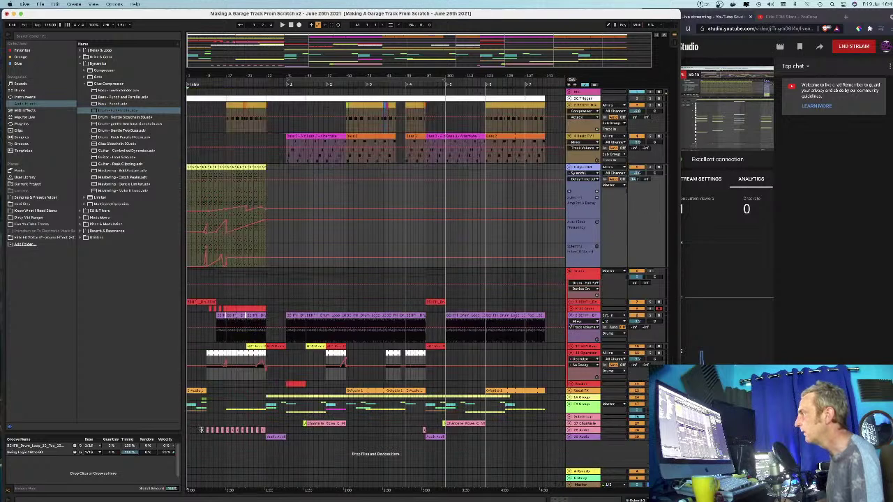
{"action": "left_click", "coordinate": [571, 318]}
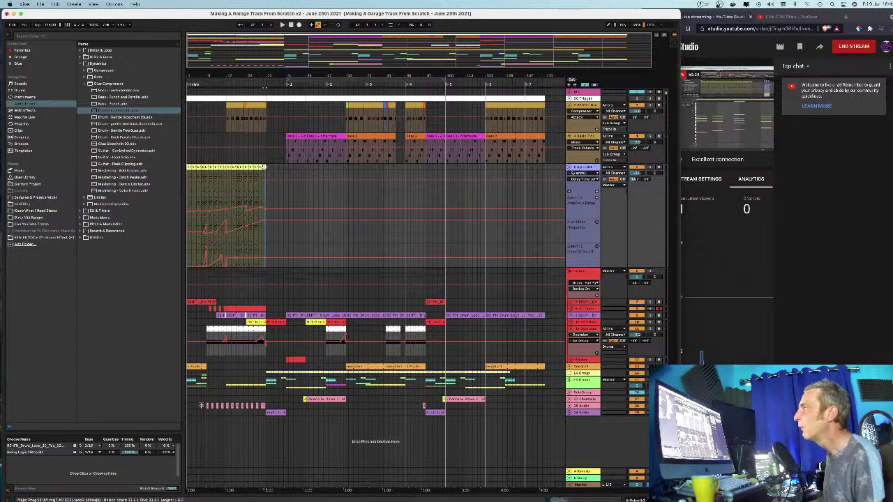
Step: Copy the last intro synth clip to the end of the arrangement at bar 145 and repeat it for ten bars
{"action": "left_click_drag", "start_coordinate": [264, 167], "coordinate": [547, 172]}
{"action": "left_click_drag", "start_coordinate": [544, 75], "coordinate": [468, 118]}
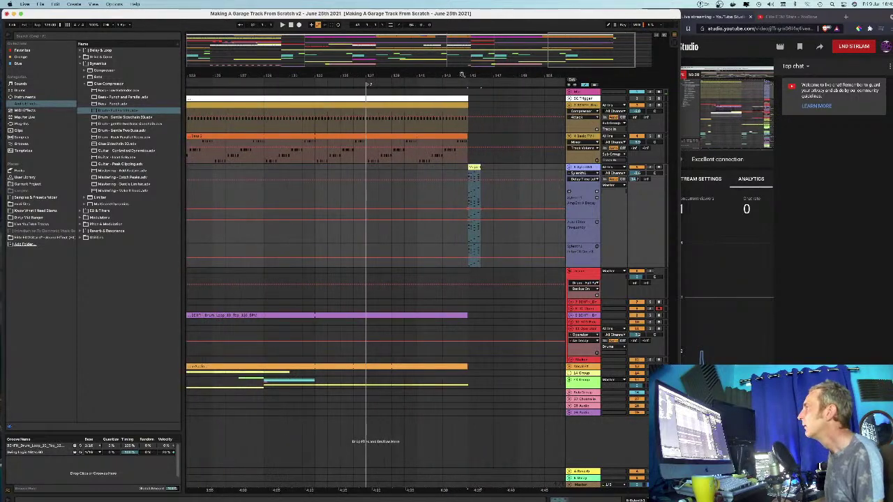
{"action": "scroll", "coordinate": [413, 162], "scroll_direction": "right", "scroll_amount": 1}
{"action": "left_click", "coordinate": [362, 96]}
{"action": "left_click_drag", "start_coordinate": [357, 75], "coordinate": [405, 66]}
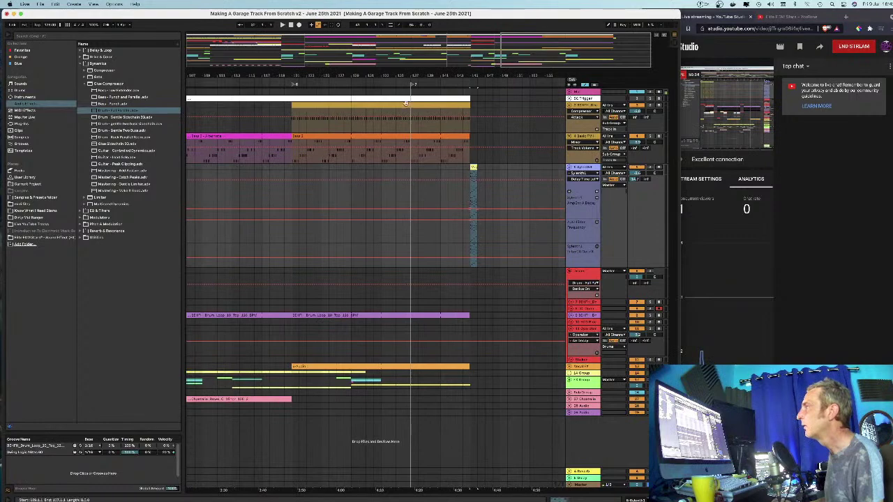
{"action": "left_click_drag", "start_coordinate": [325, 73], "coordinate": [293, 70]}
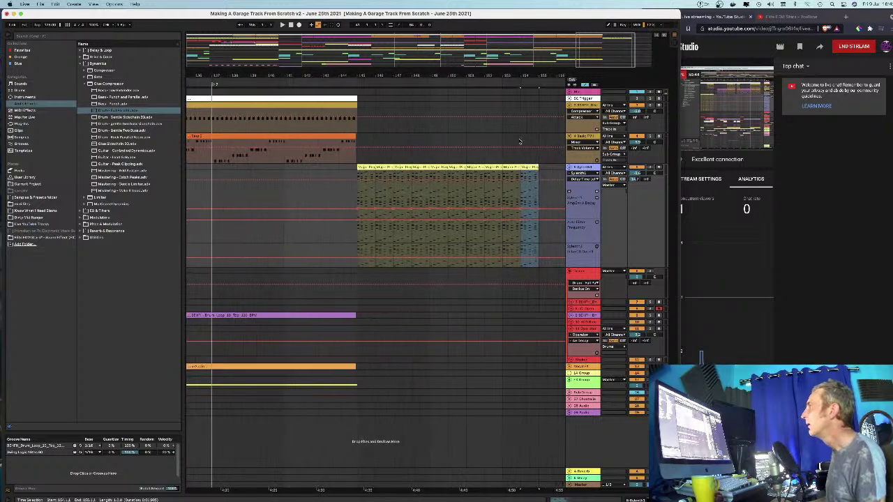
Step: Delete the last two repeated synth clips so that the new synth section ends at bar 153
{"action": "right_click", "coordinate": [357, 189]}
{"action": "left_click", "coordinate": [420, 264]}
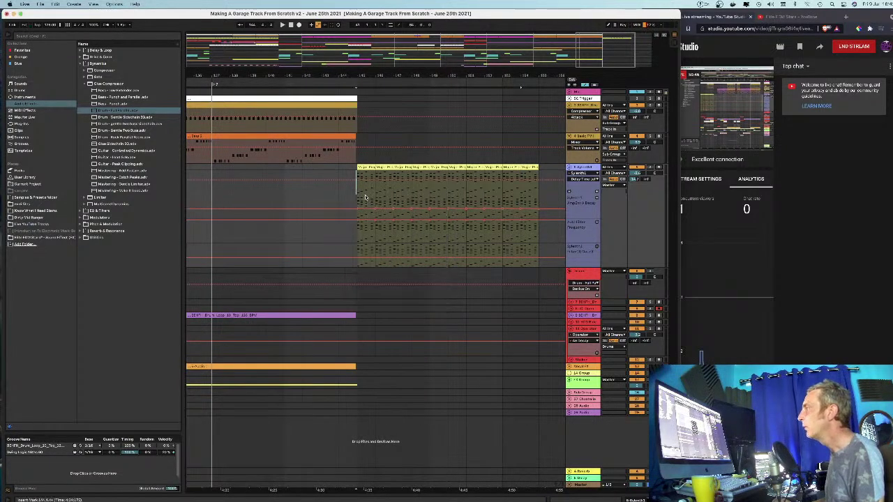
{"action": "left_click_drag", "start_coordinate": [358, 196], "coordinate": [508, 166]}
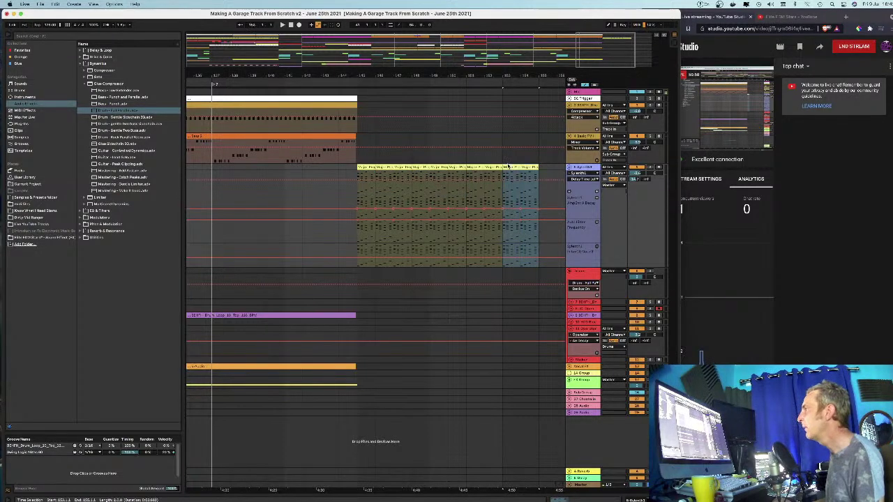
{"action": "key", "text": "Delete"}
Step: Duplicate the final purple drum loop clip after bar 145 and shorten the copy to the end of the synth section
{"action": "left_click_drag", "start_coordinate": [346, 75], "coordinate": [346, 67]}
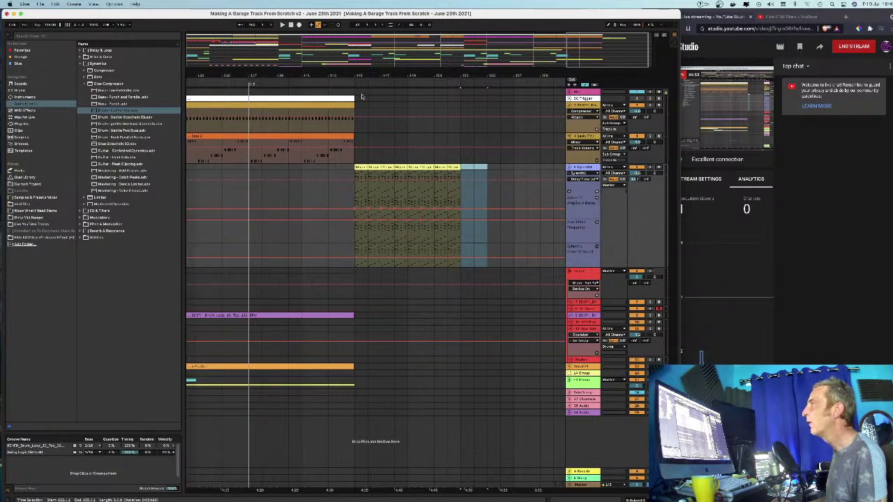
{"action": "left_click", "coordinate": [344, 316]}
{"action": "key", "text": "super+d"}
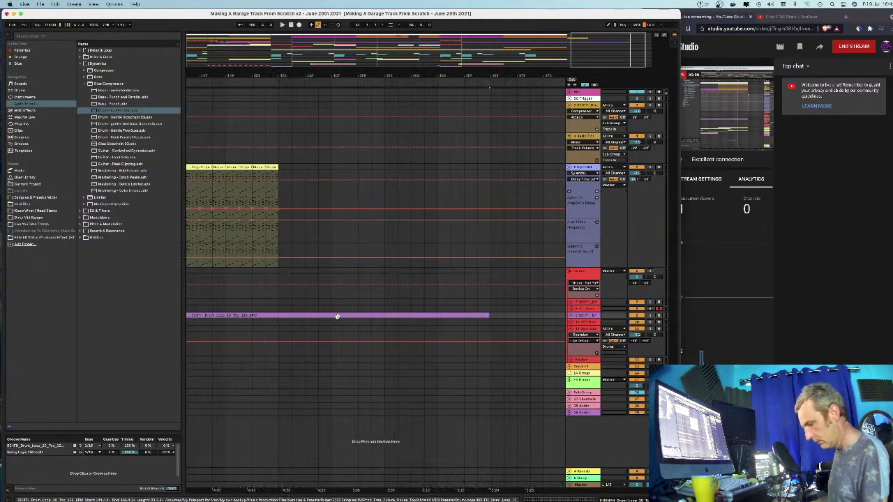
{"action": "left_click_drag", "start_coordinate": [287, 75], "coordinate": [429, 63]}
{"action": "left_click_drag", "start_coordinate": [515, 316], "coordinate": [426, 318]}
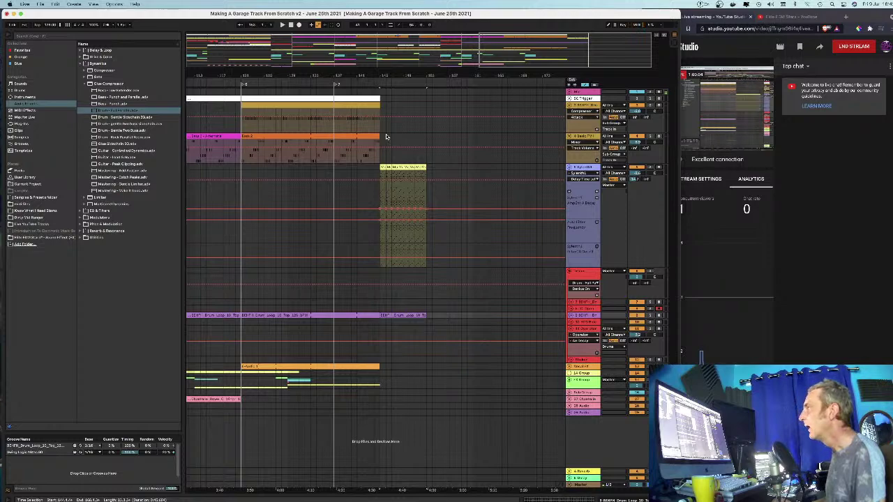
Step: Play the arrangement from marker 6 to audition the lead-up to the new ending section
{"action": "left_click_drag", "start_coordinate": [331, 76], "coordinate": [477, 43]}
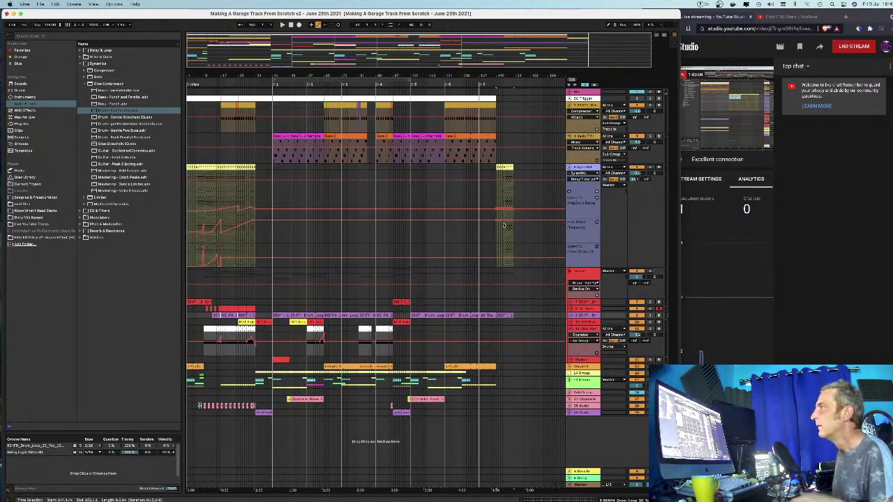
{"action": "left_click_drag", "start_coordinate": [510, 74], "coordinate": [504, 89]}
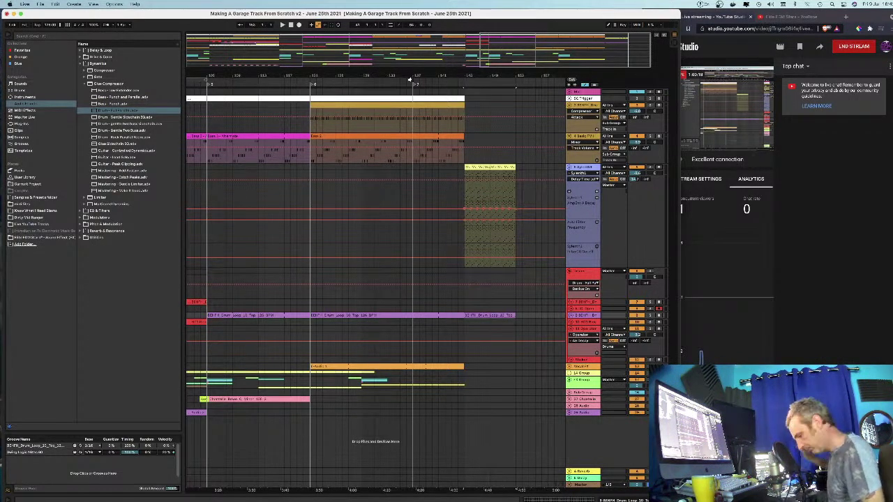
{"action": "left_click", "coordinate": [313, 86]}
{"action": "left_click", "coordinate": [420, 75]}
{"action": "left_click_drag", "start_coordinate": [420, 75], "coordinate": [402, 73]}
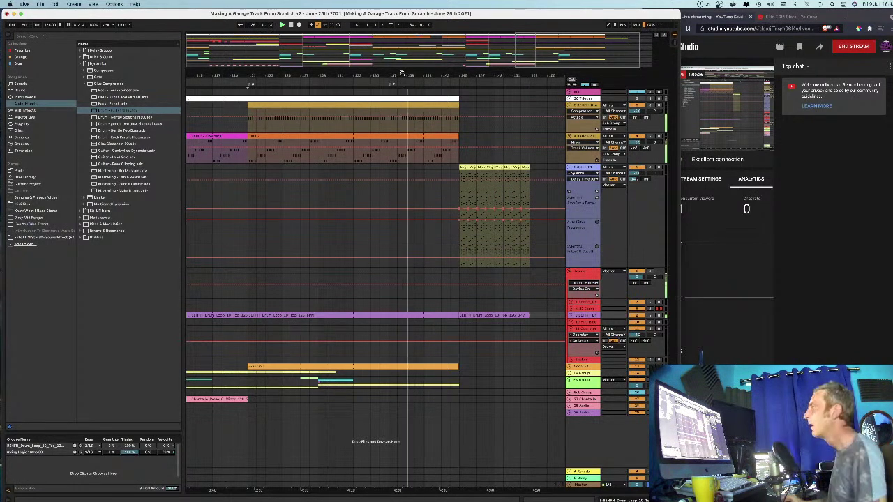
Step: Copy the one-bar orange kick fill from bar 96 to bar 144, just before the new ending section
{"action": "left_click_drag", "start_coordinate": [387, 106], "coordinate": [453, 109]}
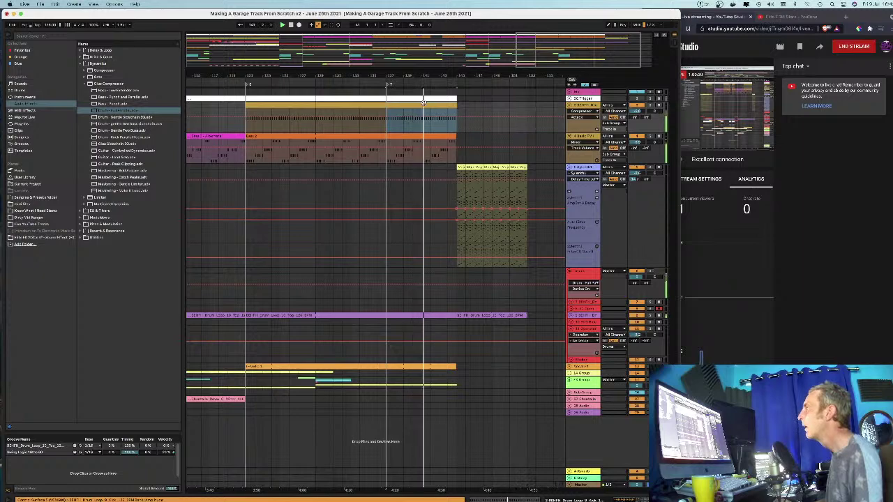
{"action": "left_click_drag", "start_coordinate": [425, 76], "coordinate": [425, 53]}
{"action": "left_click", "coordinate": [239, 106]}
{"action": "left_click", "coordinate": [480, 115]}
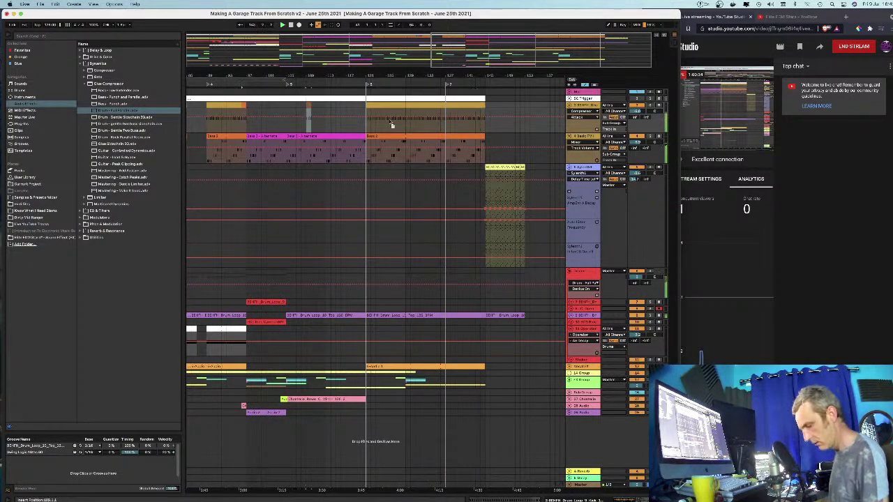
{"action": "left_click_drag", "start_coordinate": [489, 125], "coordinate": [483, 127]}
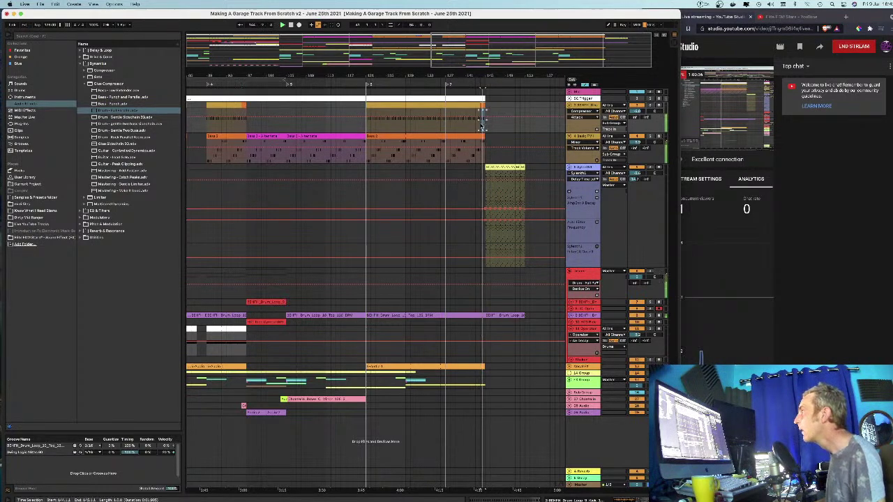
Step: Copy the three-bar kick section from bar 93 to bar 145 and audition it with the synth clips there
{"action": "left_click", "coordinate": [235, 106]}
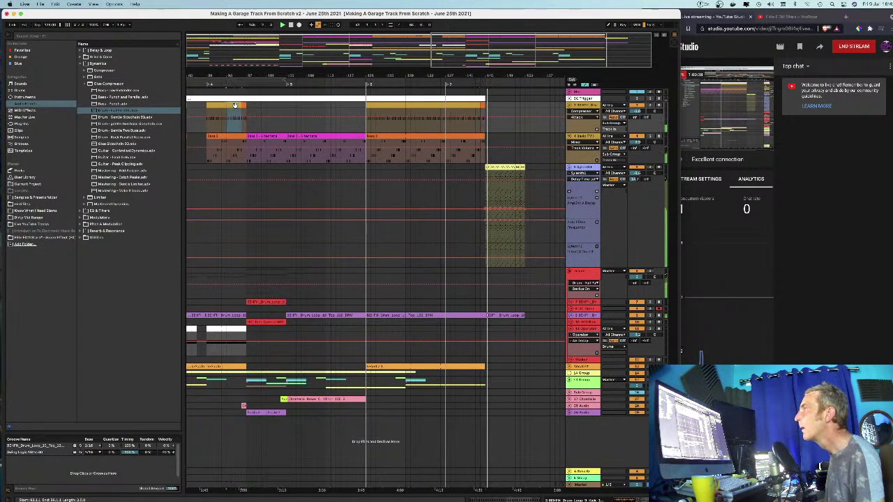
{"action": "left_click_drag", "start_coordinate": [235, 106], "coordinate": [362, 122]}
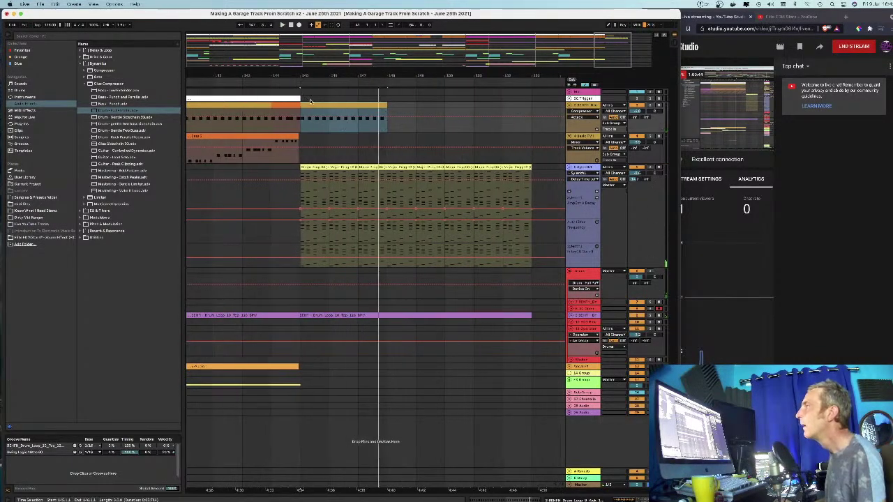
{"action": "left_click_drag", "start_coordinate": [304, 73], "coordinate": [305, 167]}
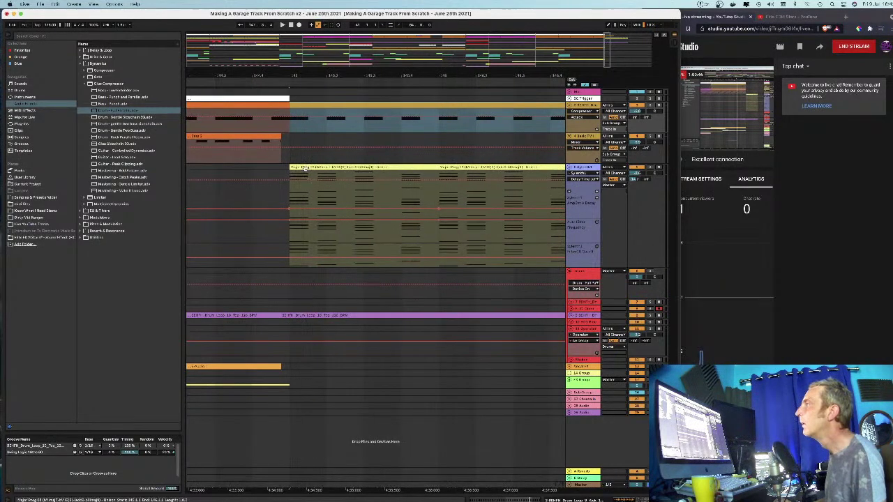
{"action": "left_click", "coordinate": [305, 172]}
{"action": "key", "text": "space"}
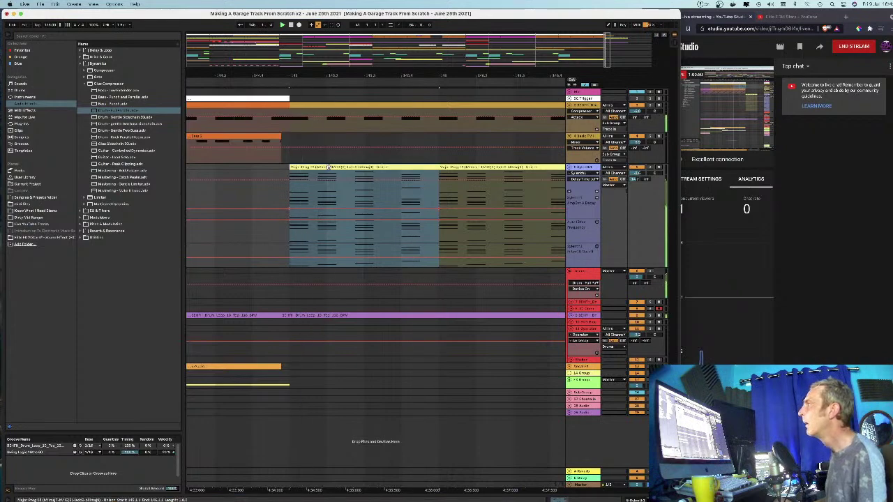
Step: Try to extend the orange bass clip's end to bar 145
{"action": "mouse_move", "coordinate": [268, 75]}
{"action": "left_mouse_down"}
{"action": "mouse_move", "coordinate": [336, 43]}
{"action": "mouse_move", "coordinate": [337, 75]}
{"action": "left_mouse_up"}
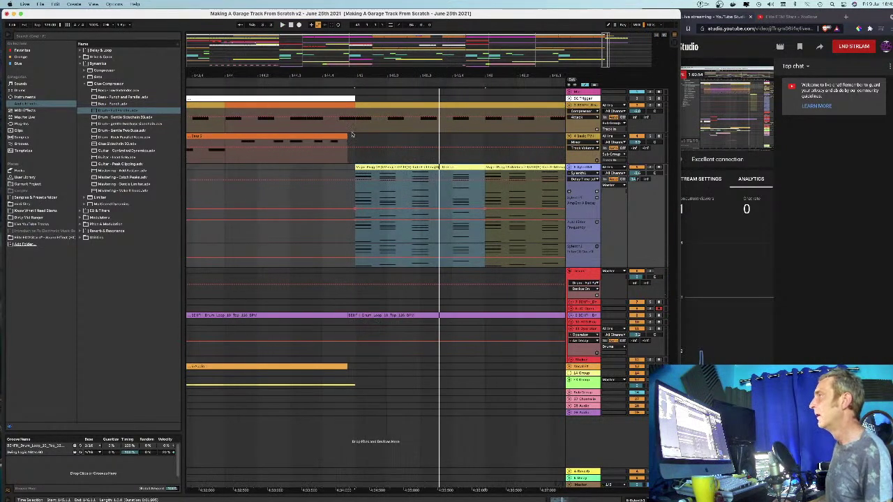
{"action": "left_click", "coordinate": [346, 137]}
{"action": "left_click_drag", "start_coordinate": [346, 137], "coordinate": [356, 138]}
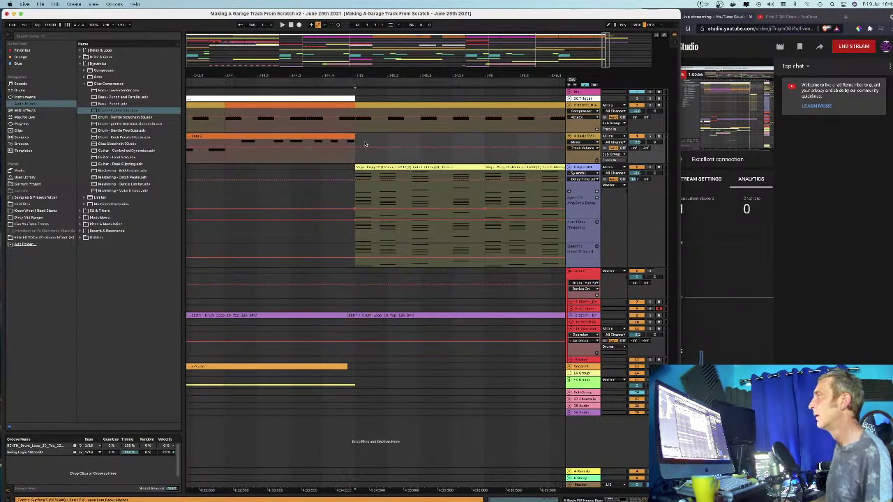
Step: Undo the bass, kick, drum loop and repeated synth edits, leaving a single one-bar synth clip after bar 145
{"action": "key", "text": "super+z"}
{"action": "key", "text": "super+z"}
{"action": "key", "text": "super+z"}
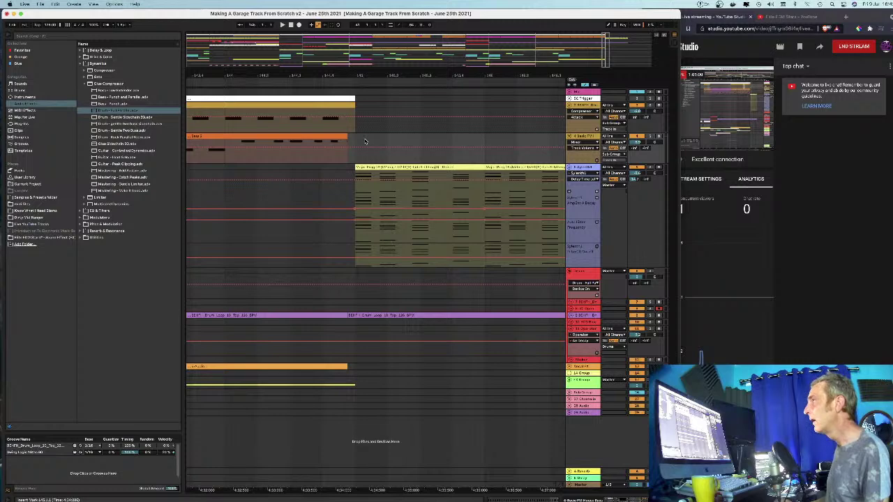
{"action": "key", "text": "super+z"}
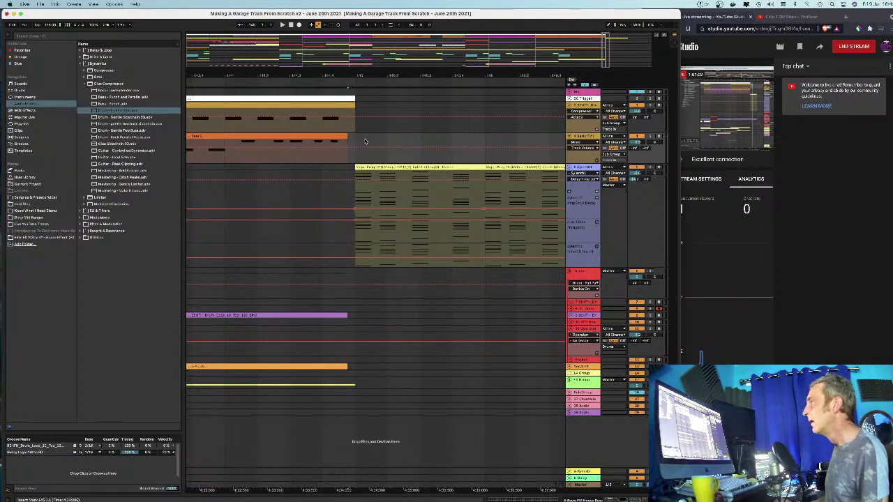
{"action": "key", "text": "super+z"}
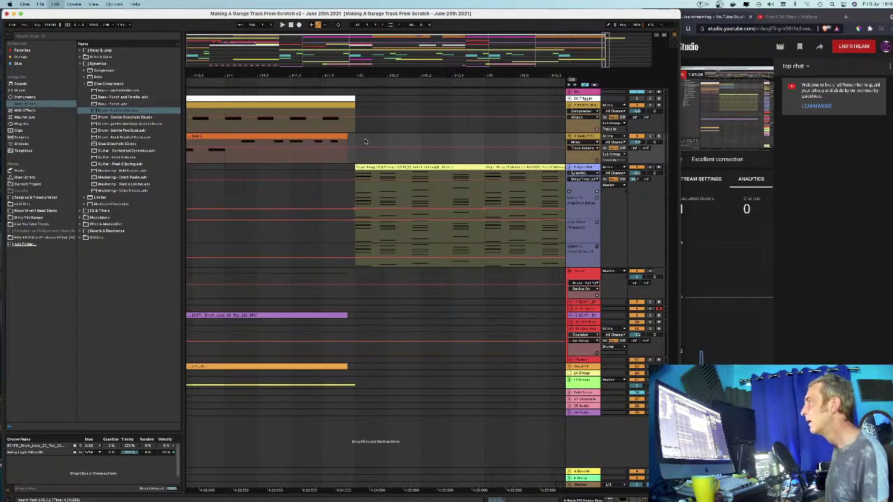
{"action": "key", "text": "super+z"}
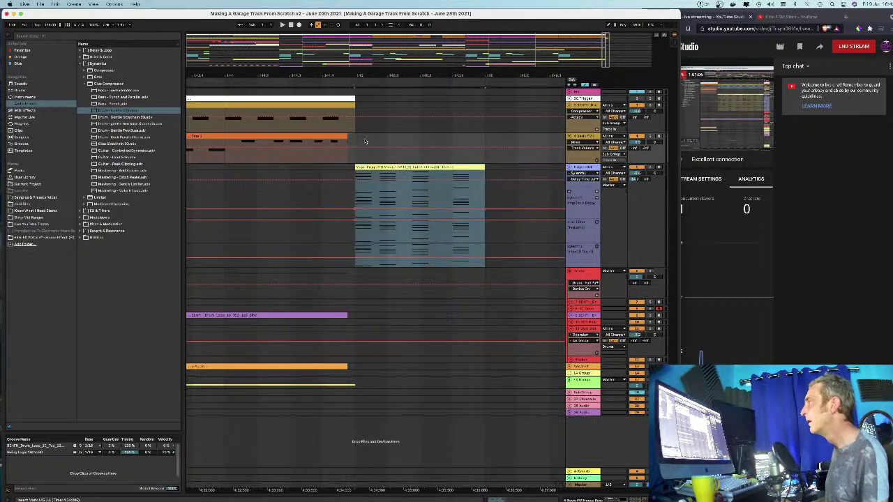
Step: Audition the one-bar synth clip at bar 145
{"action": "left_click", "coordinate": [399, 169]}
{"action": "key", "text": "space"}
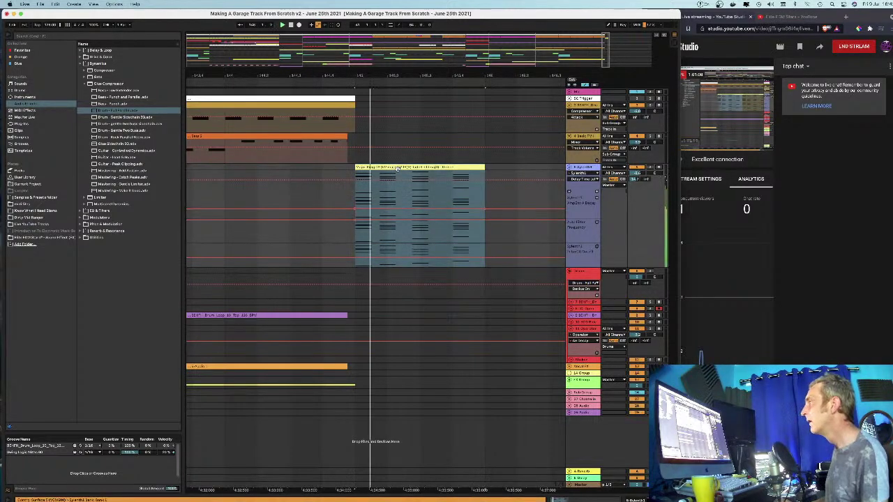
{"action": "key", "text": "space"}
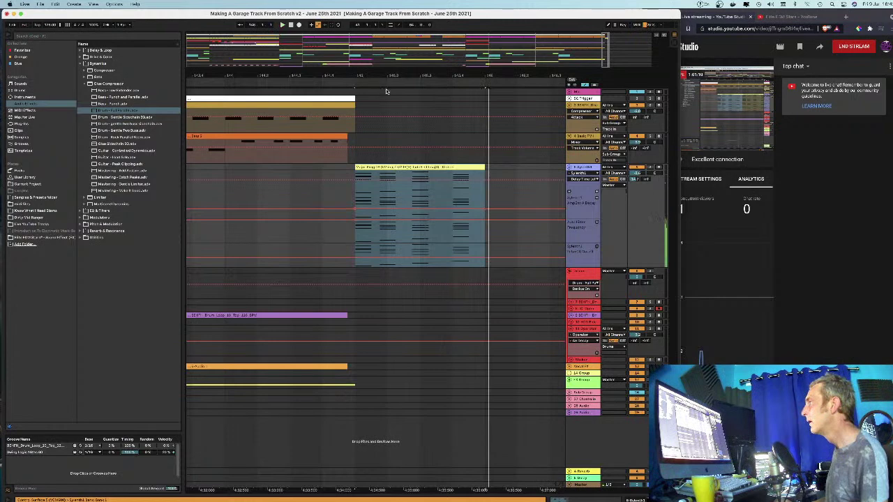
Step: Set the fixed grid to 1 Bar and examine the first synth clips at the start of the intro
{"action": "left_click_drag", "start_coordinate": [362, 73], "coordinate": [376, 73]}
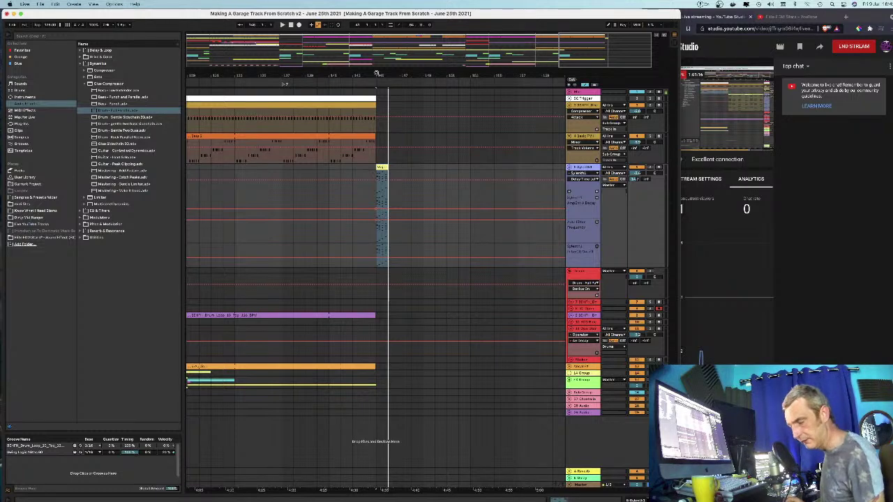
{"action": "left_click_drag", "start_coordinate": [367, 77], "coordinate": [367, 28]}
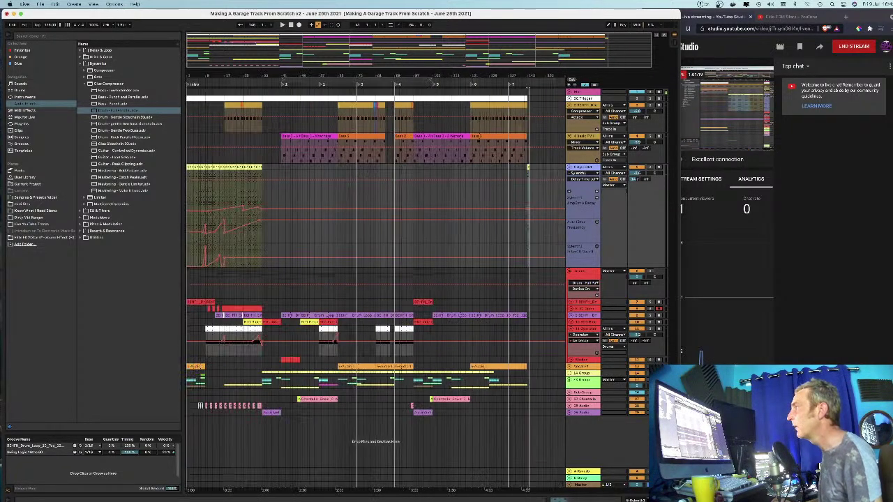
{"action": "right_click", "coordinate": [217, 176]}
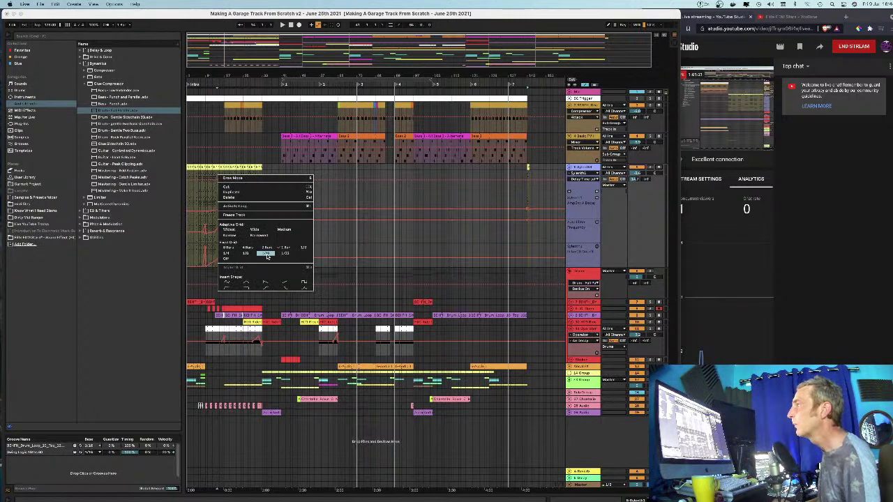
{"action": "left_click", "coordinate": [284, 249]}
{"action": "left_click_drag", "start_coordinate": [187, 73], "coordinate": [187, 168]}
{"action": "left_click", "coordinate": [448, 167]}
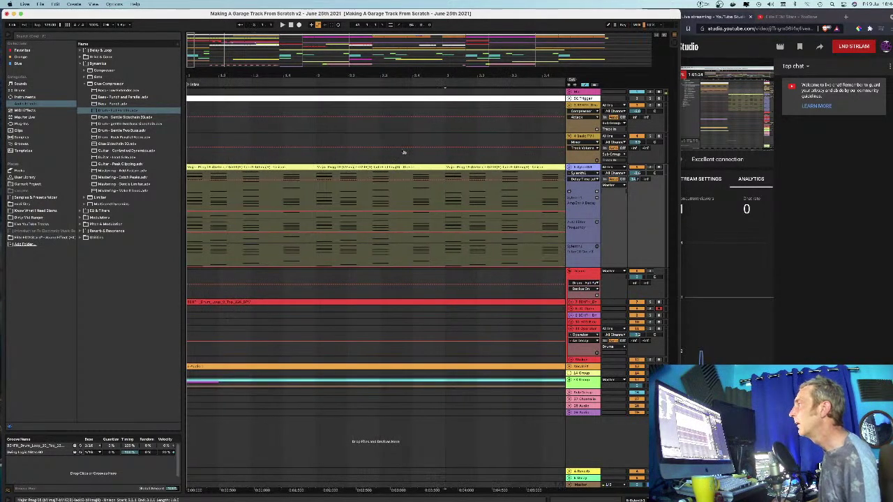
{"action": "left_click", "coordinate": [299, 167]}
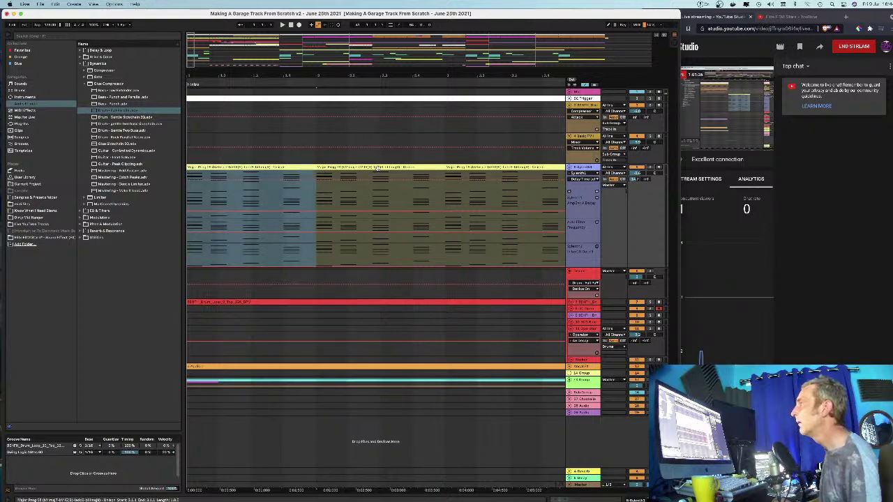
{"action": "left_click_drag", "start_coordinate": [301, 75], "coordinate": [300, 14]}
{"action": "key", "text": "minus"}
{"action": "key", "text": "minus"}
{"action": "key", "text": "minus"}
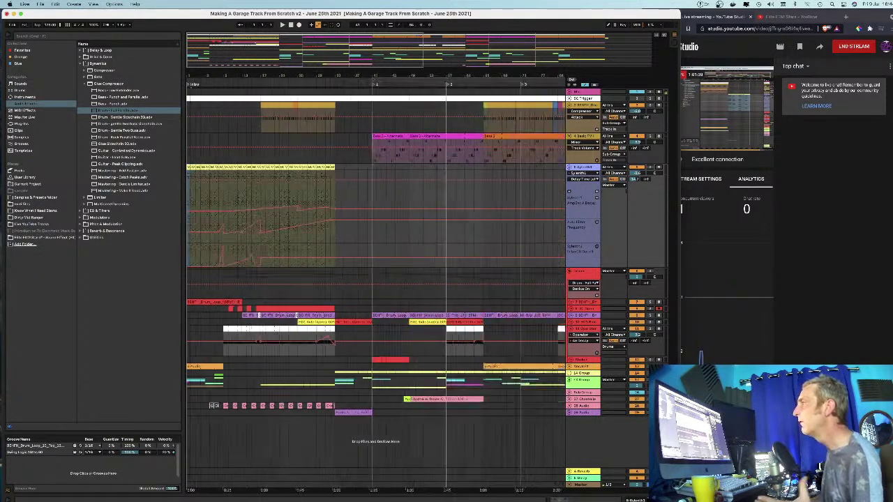
Step: Examine the synth clip at bar 145 on a 1 Bar grid and its place in the whole arrangement
{"action": "left_click_drag", "start_coordinate": [532, 73], "coordinate": [313, 185]}
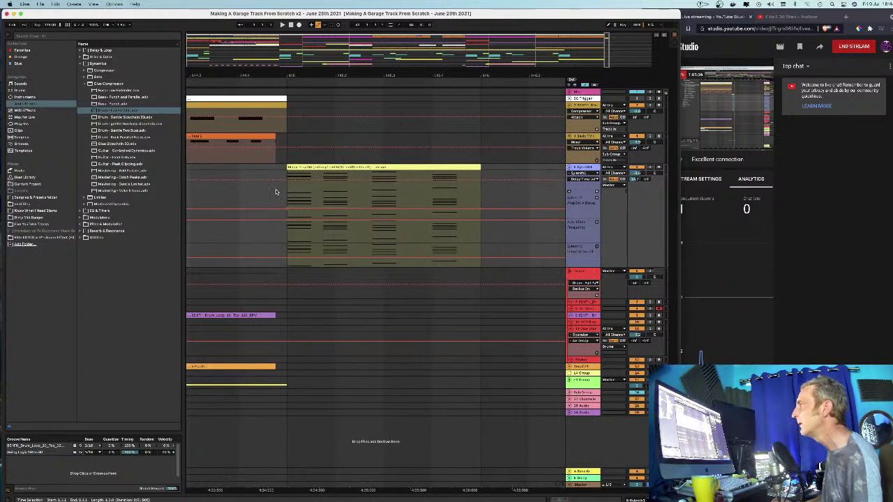
{"action": "left_click", "coordinate": [304, 169]}
{"action": "left_click", "coordinate": [324, 140]}
{"action": "left_click_drag", "start_coordinate": [328, 78], "coordinate": [329, 44]}
{"action": "left_click", "coordinate": [346, 168]}
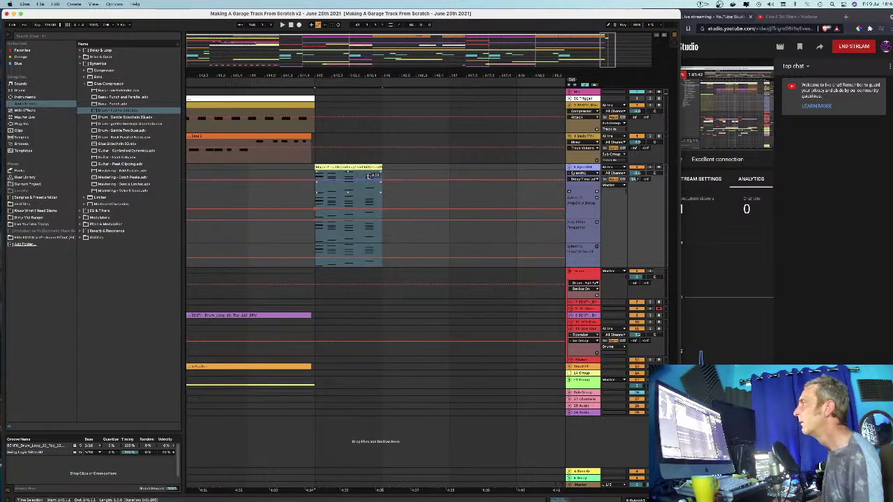
{"action": "right_click", "coordinate": [398, 172]}
{"action": "left_click", "coordinate": [465, 243]}
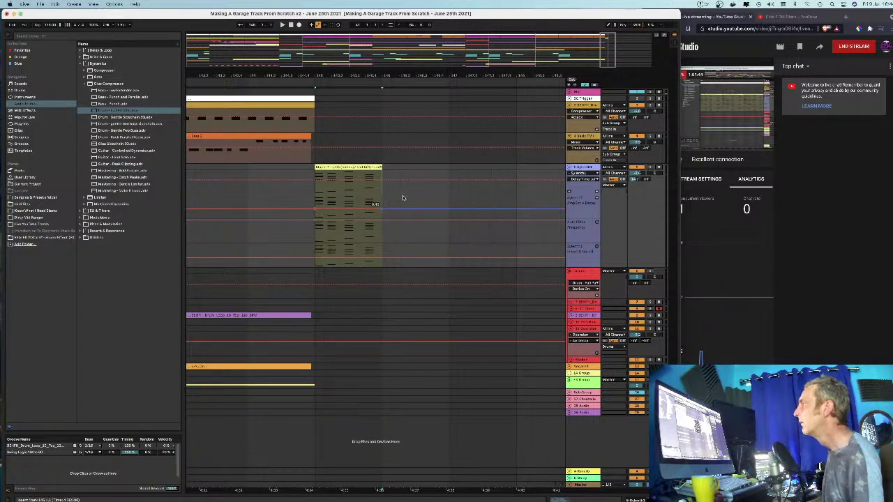
{"action": "left_click_drag", "start_coordinate": [320, 74], "coordinate": [453, 21]}
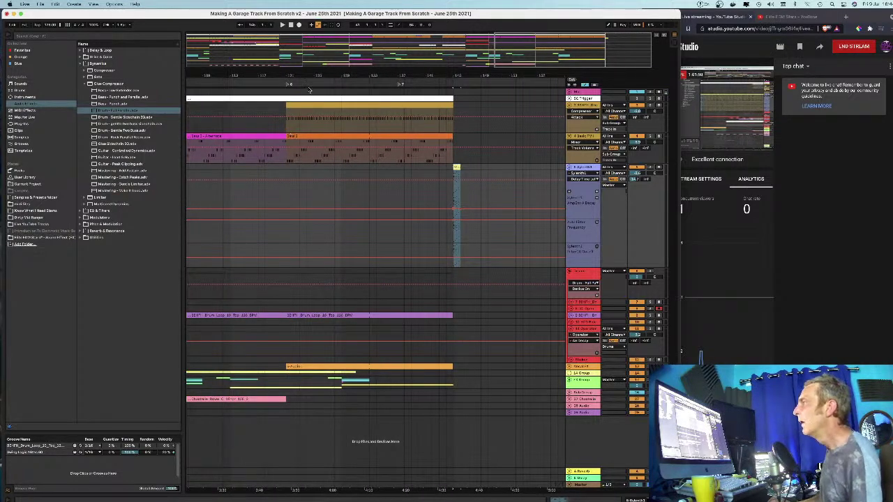
{"action": "key", "text": "w"}
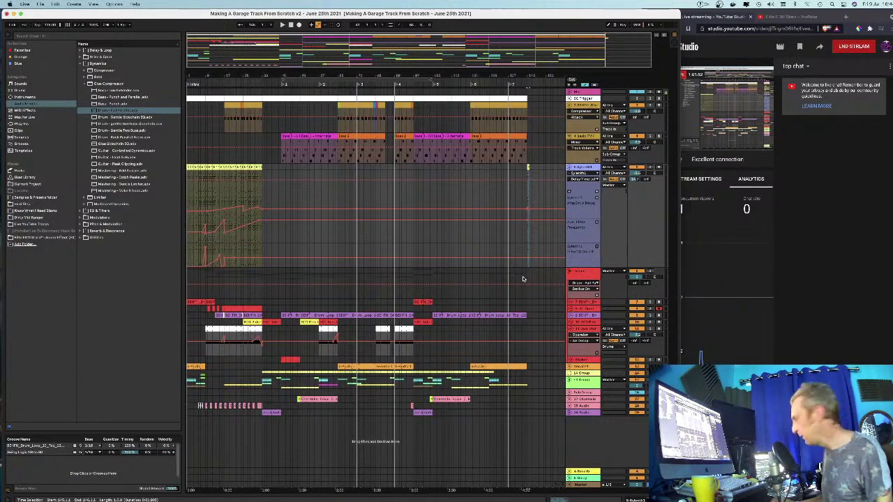
Step: Set the fixed grid to 8 Bars and select the intro's first eight bars from the synth track down through the group tracks
{"action": "right_click", "coordinate": [294, 188]}
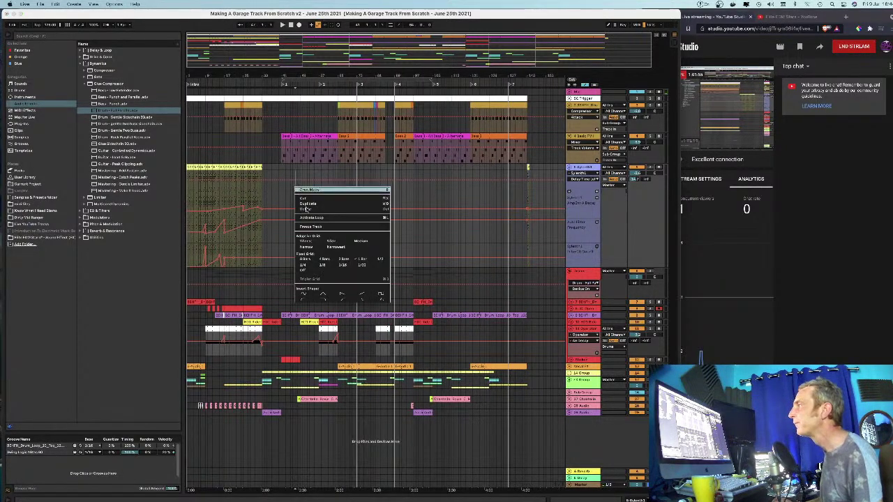
{"action": "left_click", "coordinate": [310, 261]}
{"action": "left_click_drag", "start_coordinate": [193, 76], "coordinate": [194, 118]}
{"action": "scroll", "coordinate": [195, 144], "scroll_direction": "down", "scroll_amount": 2}
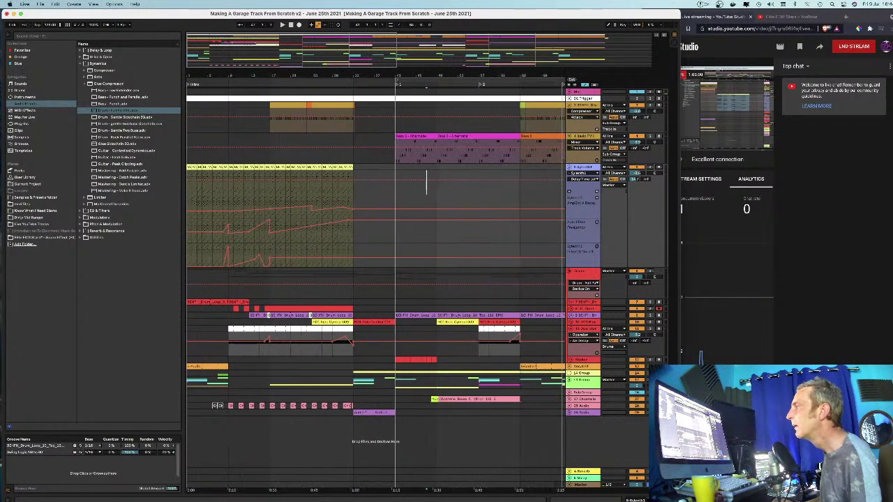
{"action": "left_click_drag", "start_coordinate": [227, 395], "coordinate": [187, 152]}
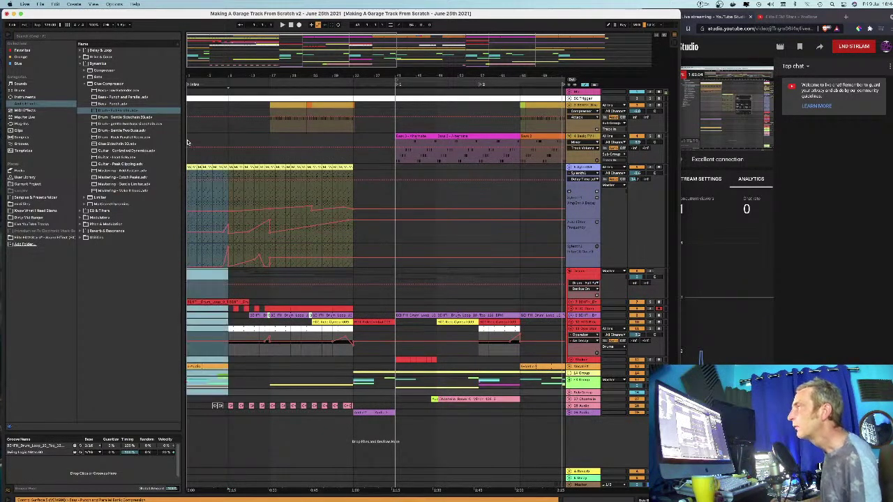
{"action": "left_click", "coordinate": [197, 166]}
Step: Hide the browser and copy the selected eight-bar intro section to bar 145
{"action": "left_click_drag", "start_coordinate": [236, 74], "coordinate": [236, 42]}
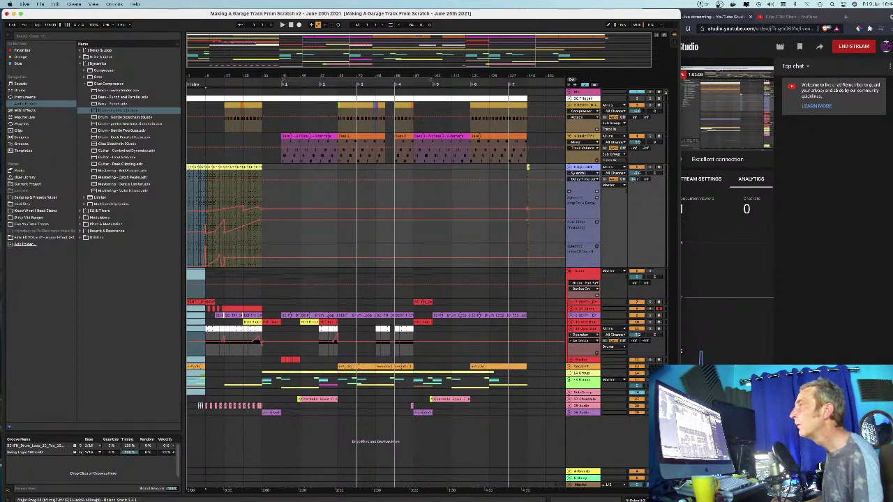
{"action": "left_click", "coordinate": [8, 34]}
{"action": "left_click_drag", "start_coordinate": [17, 75], "coordinate": [17, 91]}
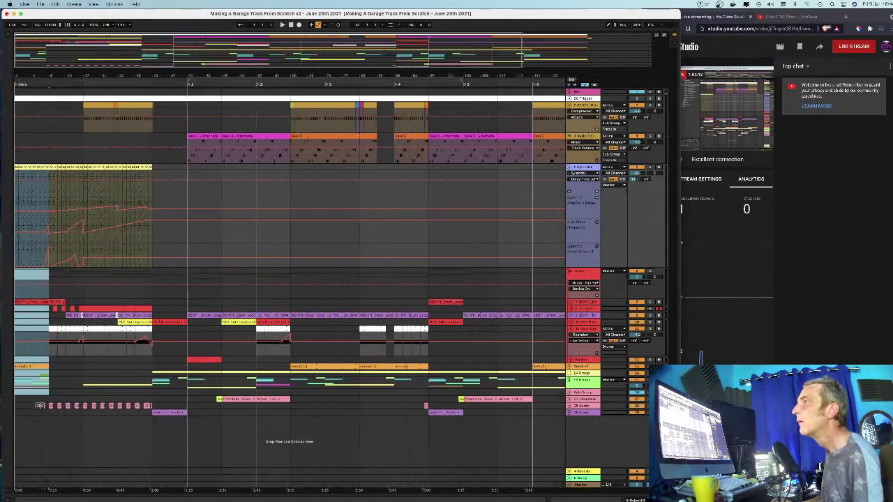
{"action": "left_click_drag", "start_coordinate": [17, 168], "coordinate": [548, 183]}
{"action": "scroll", "coordinate": [579, 189], "scroll_direction": "right", "scroll_amount": 4}
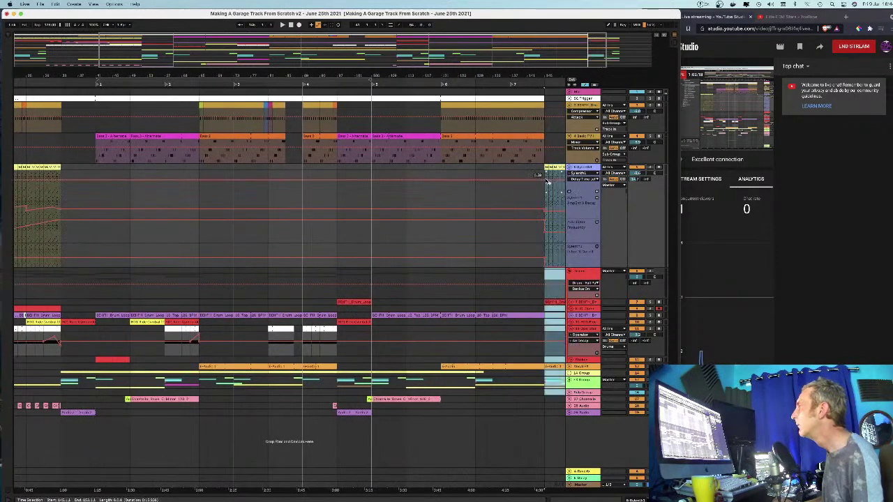
Step: Play the copied intro section from bar 145
{"action": "left_click_drag", "start_coordinate": [548, 75], "coordinate": [417, 105]}
{"action": "scroll", "coordinate": [410, 72], "scroll_direction": "up", "scroll_amount": 3}
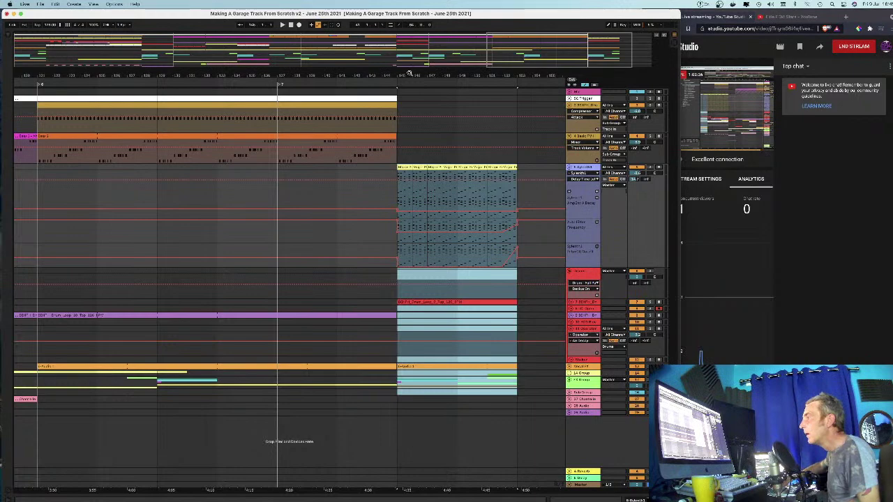
{"action": "key", "text": "space"}
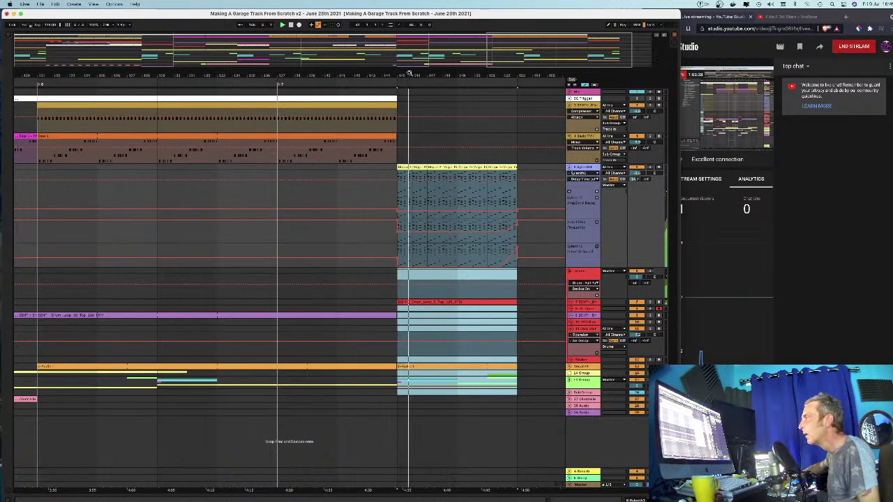
Step: Delete the red drum loop clip from the outro and extend the purple drum loop clip to the end of the synth section
{"action": "left_click_drag", "start_coordinate": [443, 75], "coordinate": [420, 86]}
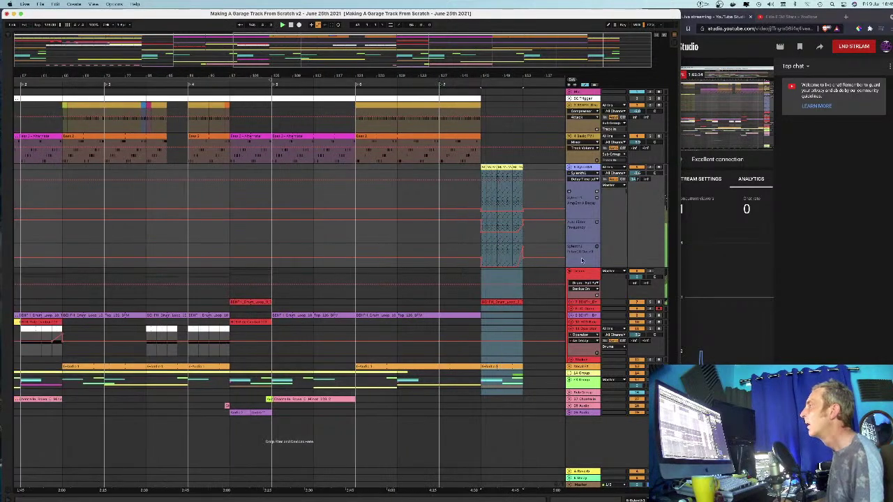
{"action": "left_click", "coordinate": [569, 315]}
{"action": "left_click", "coordinate": [498, 303]}
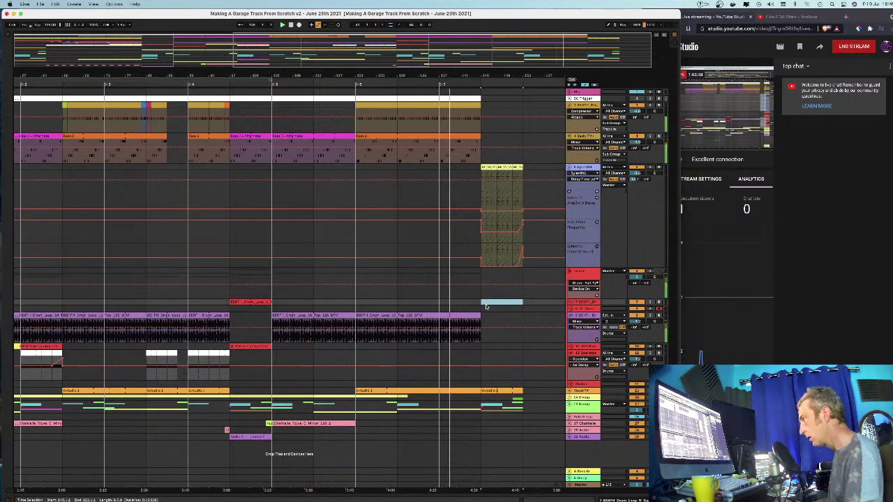
{"action": "key", "text": "Delete"}
{"action": "left_click_drag", "start_coordinate": [485, 316], "coordinate": [524, 318]}
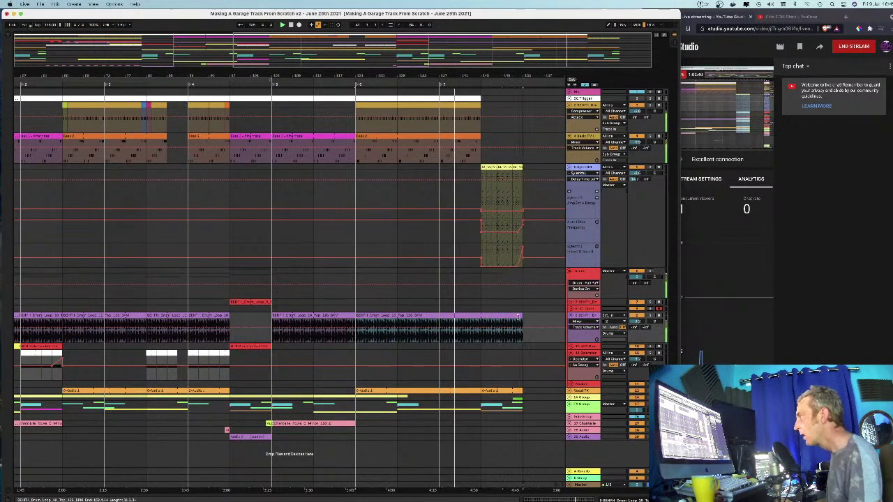
Step: Restart playback from bar 145 to audition the outro with the extended purple drum loop
{"action": "key", "text": "space"}
{"action": "key", "text": "space"}
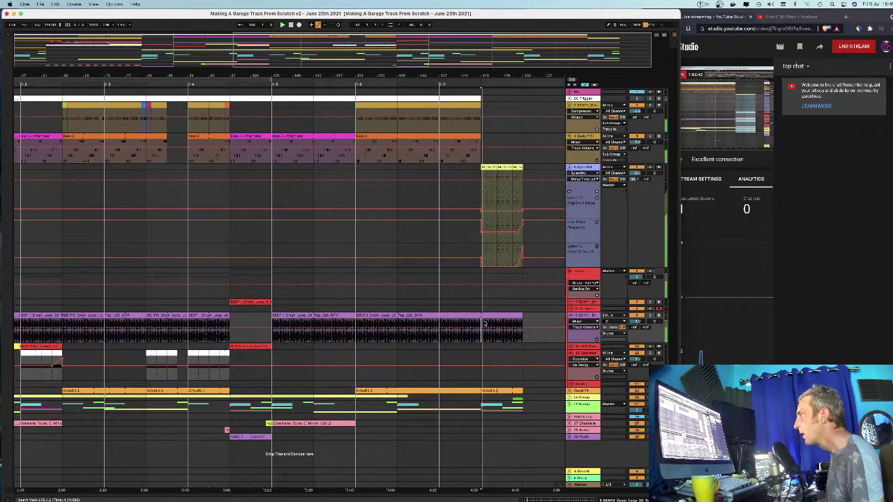
{"action": "mouse_move", "coordinate": [512, 74]}
{"action": "left_mouse_down"}
{"action": "mouse_move", "coordinate": [512, 105]}
{"action": "mouse_move", "coordinate": [425, 106]}
{"action": "left_mouse_up"}
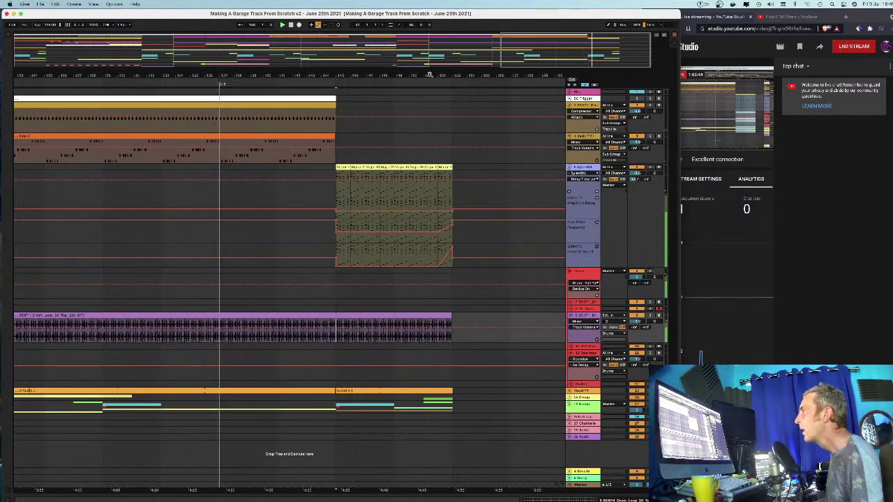
Step: Set the arrangement to a fixed grid of 1 Bar
{"action": "left_click_drag", "start_coordinate": [352, 78], "coordinate": [450, 57]}
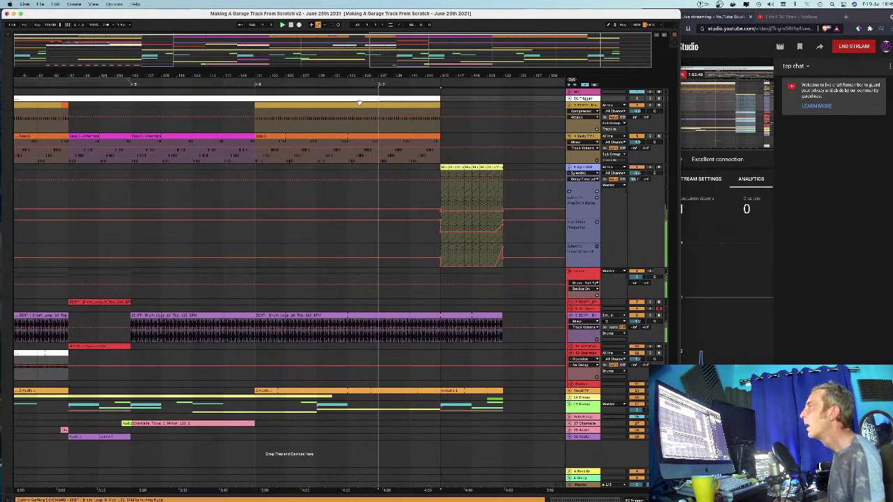
{"action": "left_click", "coordinate": [337, 108]}
{"action": "left_click", "coordinate": [503, 113], "text": "shift"}
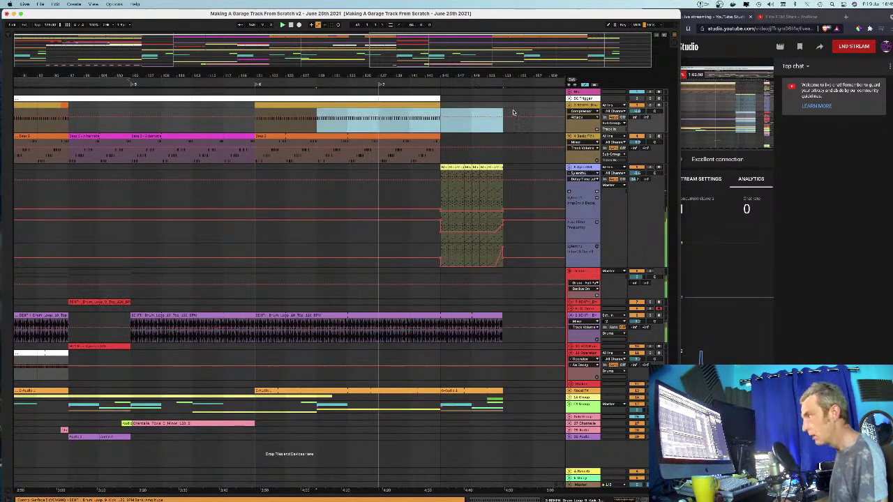
{"action": "right_click", "coordinate": [417, 110]}
{"action": "left_click", "coordinate": [561, 115]}
{"action": "right_click", "coordinate": [561, 115]}
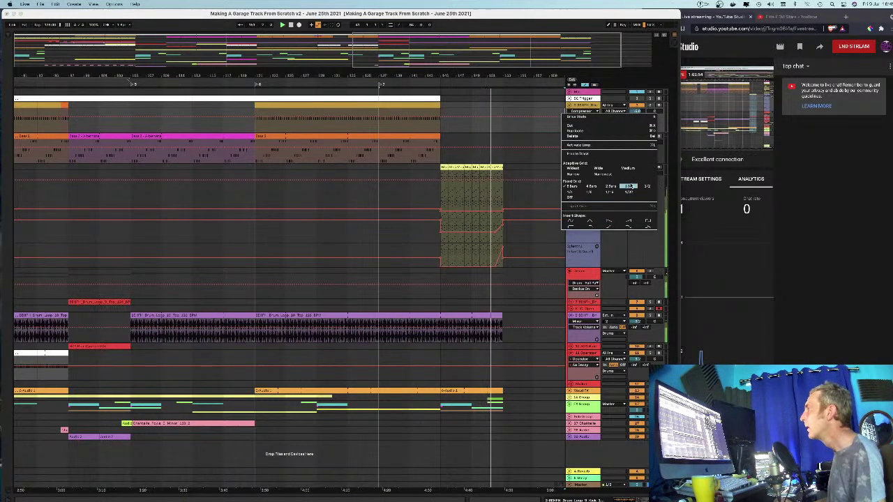
{"action": "left_click", "coordinate": [630, 187]}
Step: Copy eight bars of the kick pattern into the outro from bar 149 and audition it
{"action": "left_click", "coordinate": [413, 105]}
{"action": "left_click_drag", "start_coordinate": [413, 105], "coordinate": [505, 109]}
{"action": "left_click", "coordinate": [466, 110]}
{"action": "key", "text": "space"}
{"action": "key", "text": "space"}
Step: Duplicate the outro's eight-bar synth section, including its automation, to bar 153
{"action": "mouse_move", "coordinate": [476, 76]}
{"action": "left_mouse_down"}
{"action": "mouse_move", "coordinate": [477, 108]}
{"action": "mouse_move", "coordinate": [342, 96]}
{"action": "left_mouse_up"}
{"action": "left_click_drag", "start_coordinate": [407, 178], "coordinate": [236, 173]}
{"action": "key", "text": "super+d"}
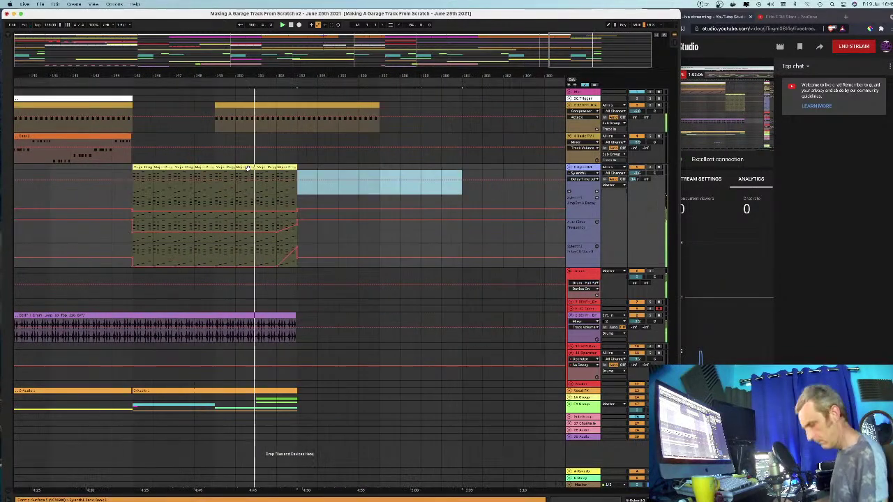
{"action": "left_click", "coordinate": [296, 174]}
{"action": "left_click_drag", "start_coordinate": [296, 175], "coordinate": [137, 173]}
{"action": "key", "text": "super+d"}
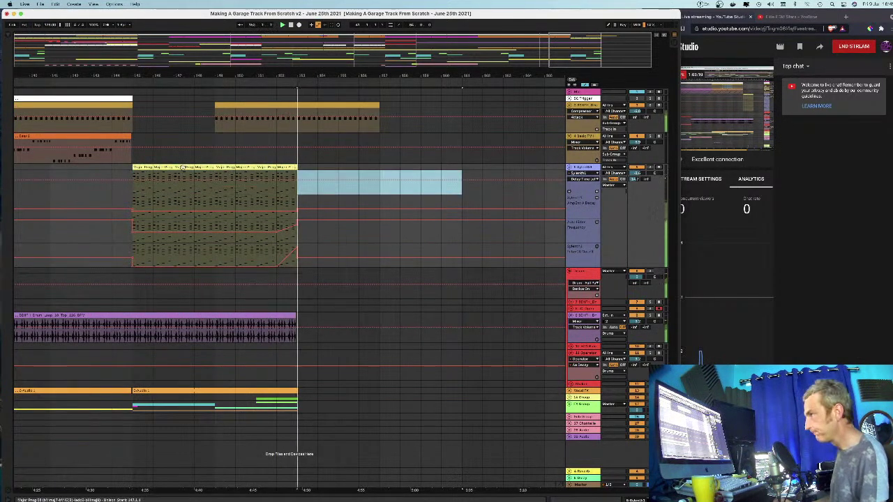
{"action": "left_click_drag", "start_coordinate": [298, 178], "coordinate": [132, 171]}
{"action": "key", "text": "super+d"}
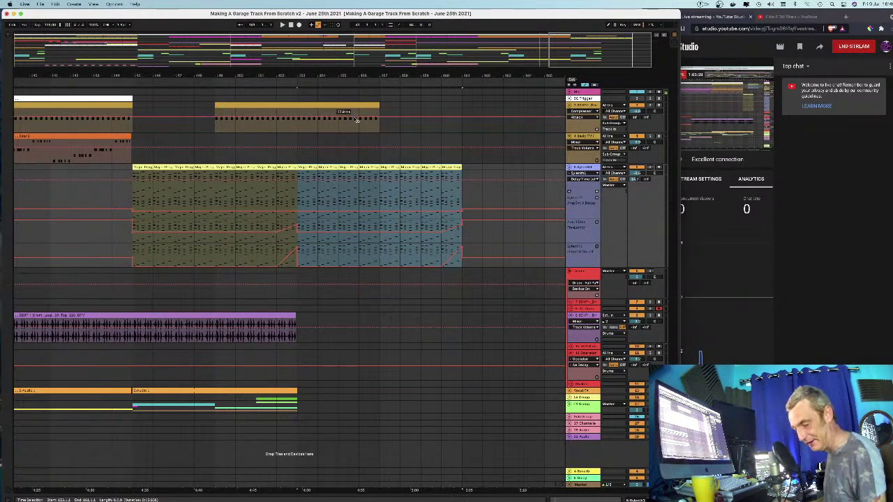
Step: Delete the last four bars of the duplicated synth section so it ends at bar 157
{"action": "left_click", "coordinate": [421, 204]}
{"action": "left_click_drag", "start_coordinate": [461, 192], "coordinate": [383, 166]}
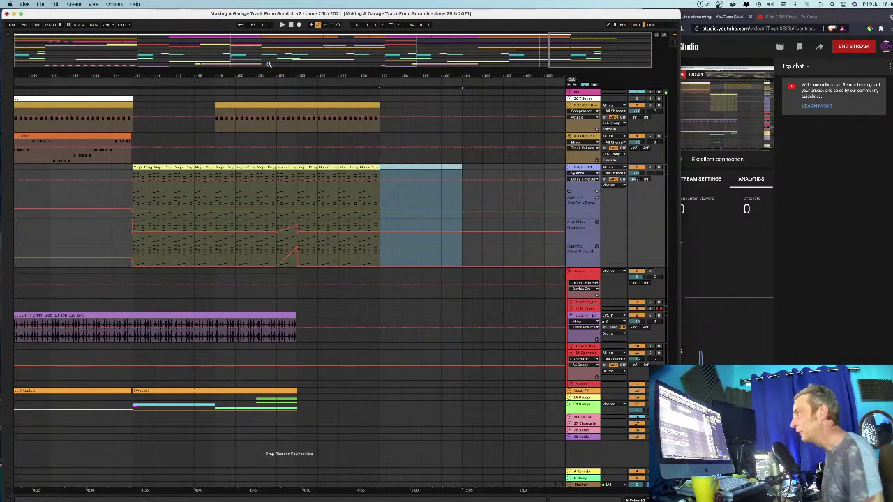
{"action": "left_click_drag", "start_coordinate": [262, 74], "coordinate": [377, 43]}
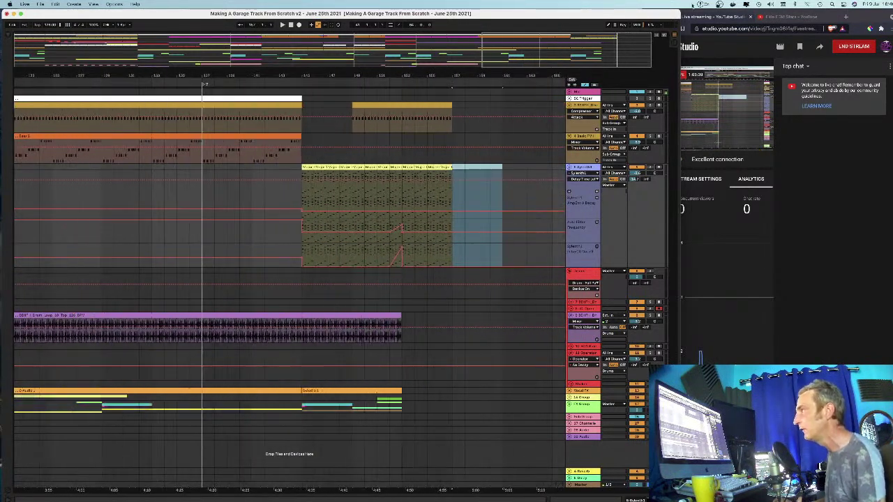
Step: Check the computer's CPU load in Turbo Boost Switcher
{"action": "left_click", "coordinate": [701, 6]}
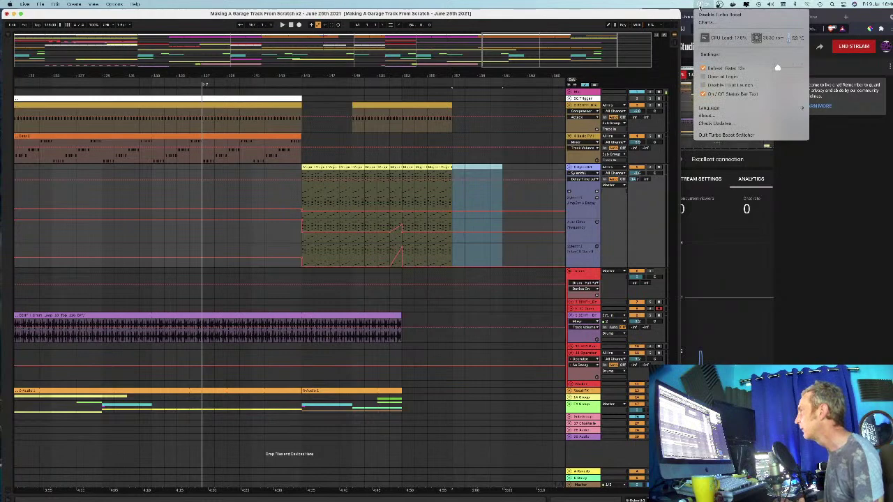
{"action": "left_click", "coordinate": [633, 15]}
{"action": "left_click_drag", "start_coordinate": [386, 71], "coordinate": [341, 75]}
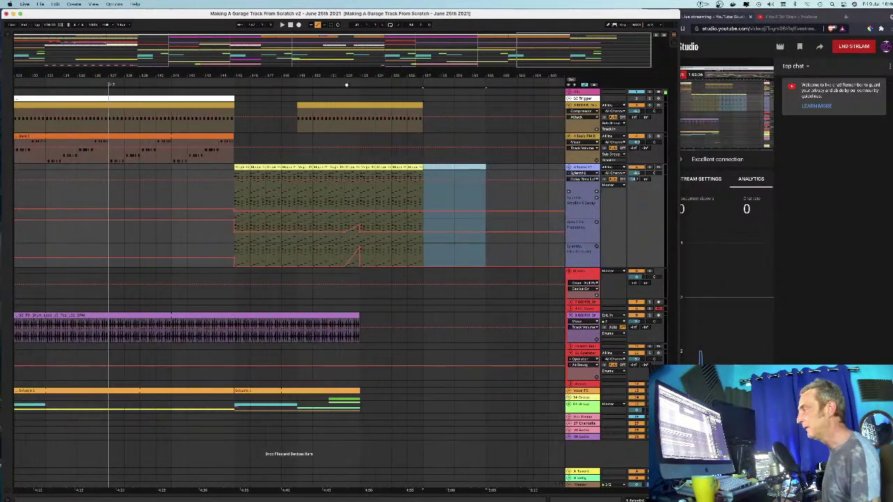
Step: Select the synth clips from bar 153 to 157, and fold the Drums group and the synth track
{"action": "left_click_drag", "start_coordinate": [391, 164], "coordinate": [419, 167]}
{"action": "left_click", "coordinate": [361, 174]}
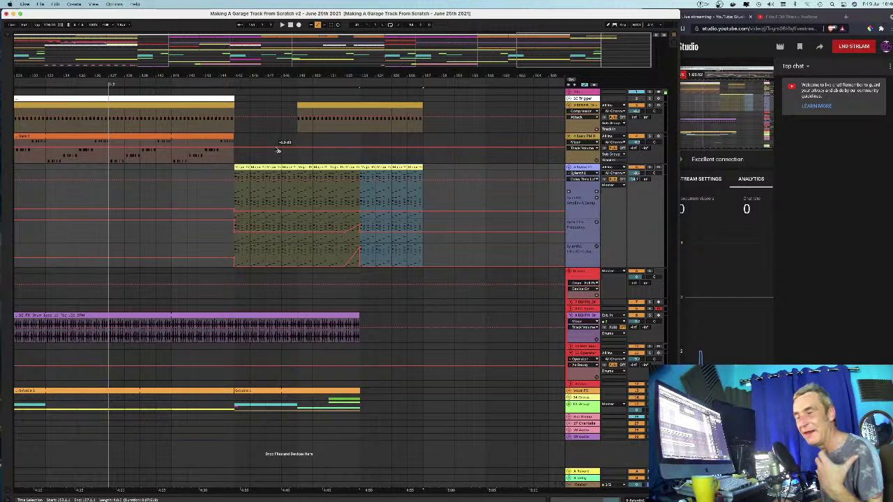
{"action": "left_click_drag", "start_coordinate": [202, 75], "coordinate": [293, 74]}
{"action": "left_click_drag", "start_coordinate": [225, 82], "coordinate": [307, 73]}
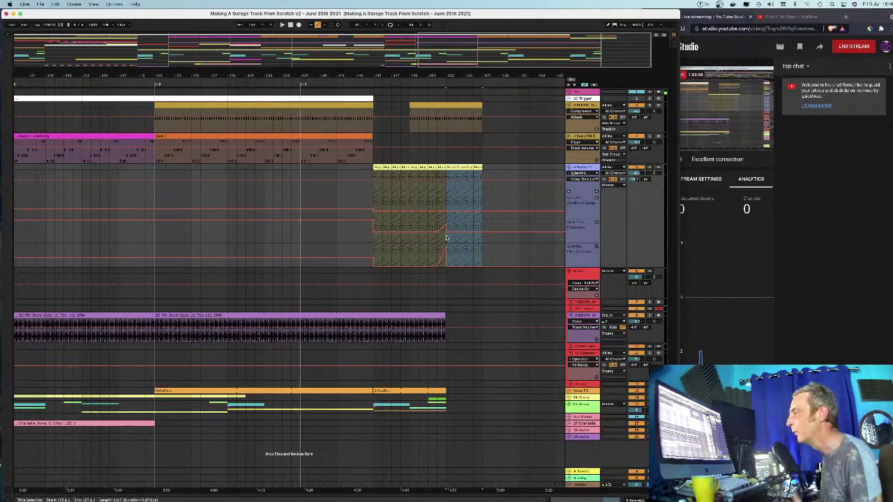
{"action": "left_click", "coordinate": [569, 272]}
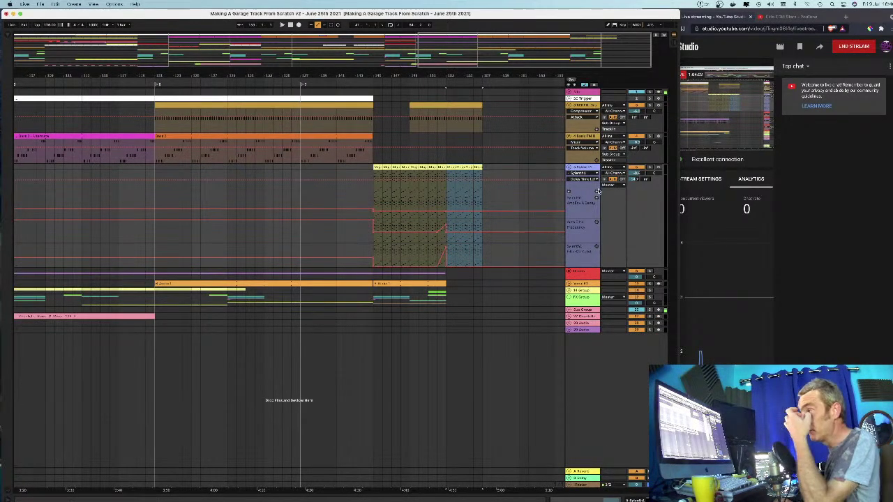
{"action": "left_click", "coordinate": [570, 168]}
{"action": "left_click_drag", "start_coordinate": [471, 76], "coordinate": [526, 56]}
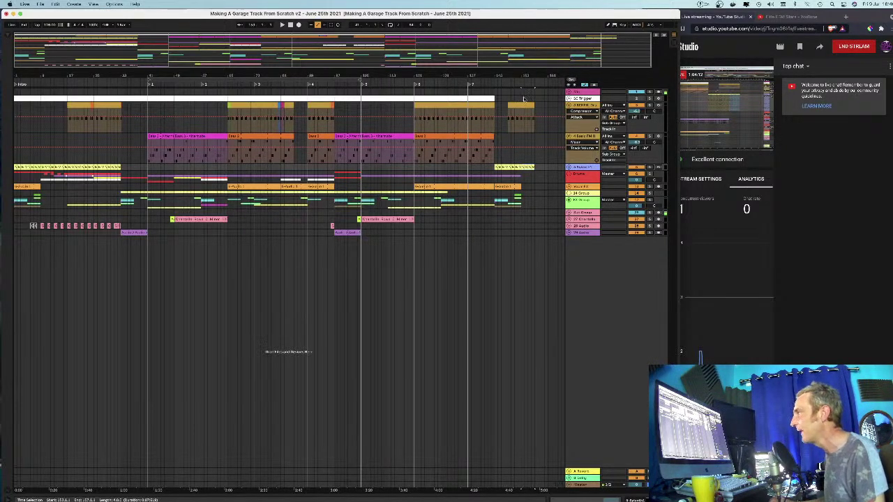
Step: Fold the bass track to compact the arrangement view
{"action": "left_click", "coordinate": [585, 136]}
{"action": "right_click", "coordinate": [587, 136]}
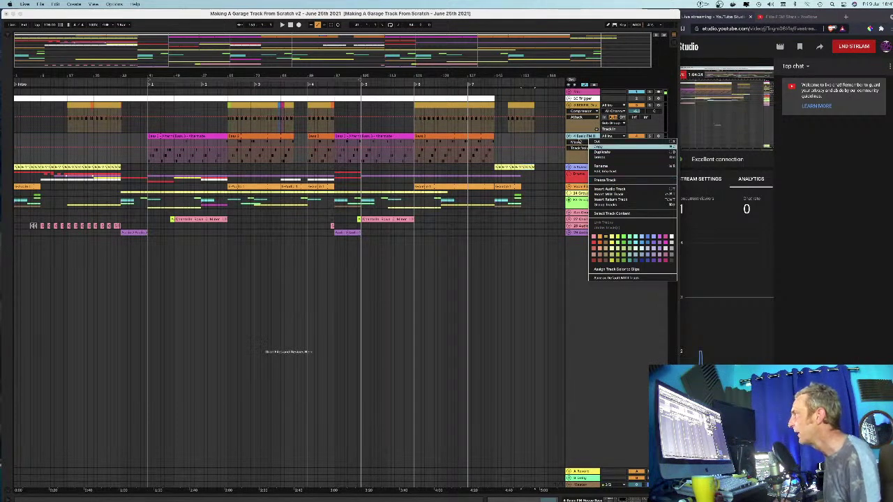
{"action": "left_click", "coordinate": [578, 139]}
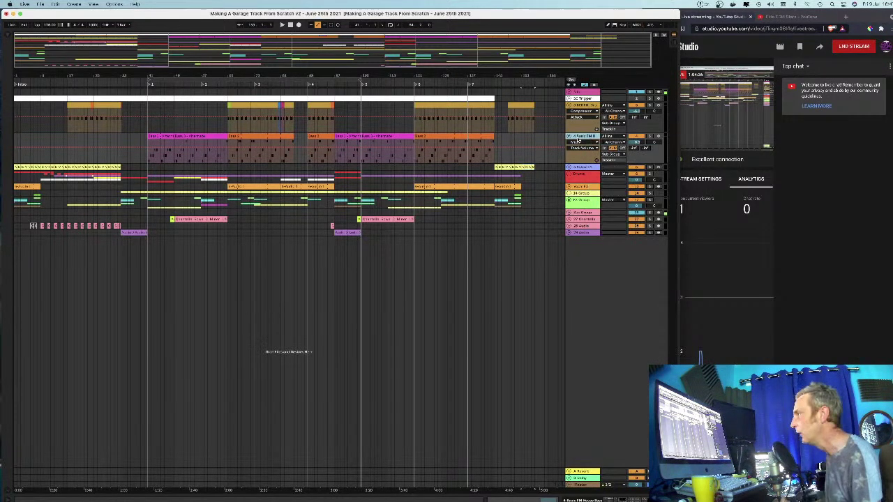
{"action": "left_click", "coordinate": [569, 137]}
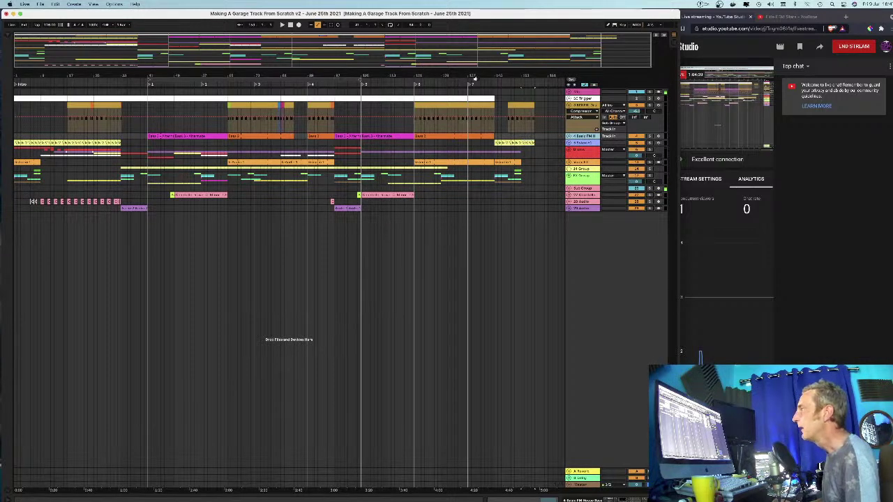
Step: Move the outro's eight-bar kick clip to start at bar 145 and audition it
{"action": "left_click_drag", "start_coordinate": [516, 74], "coordinate": [410, 112]}
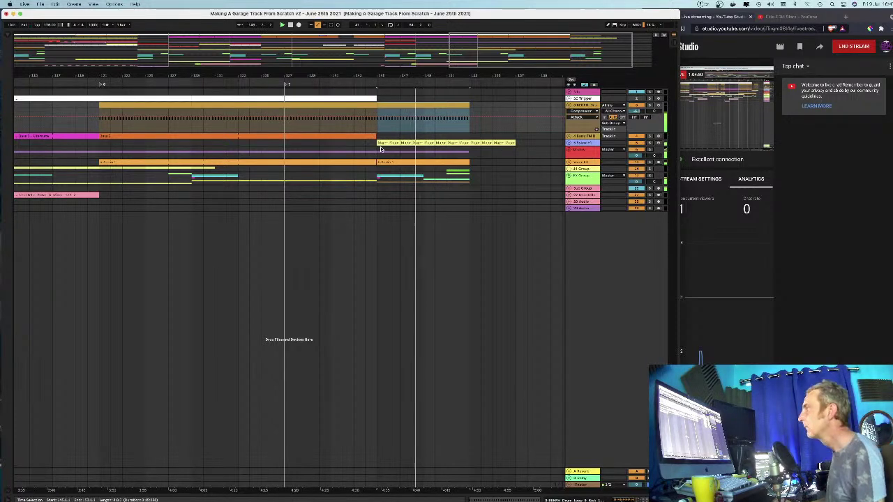
{"action": "left_click_drag", "start_coordinate": [374, 74], "coordinate": [410, 73]}
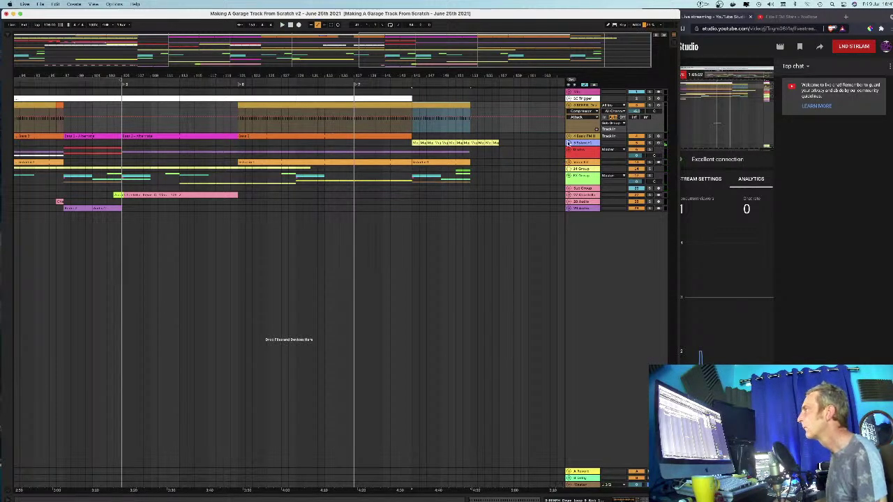
Step: Unfold the synth track, delete its clips from bar 154 to 157, and audition the ending
{"action": "left_click", "coordinate": [569, 143]}
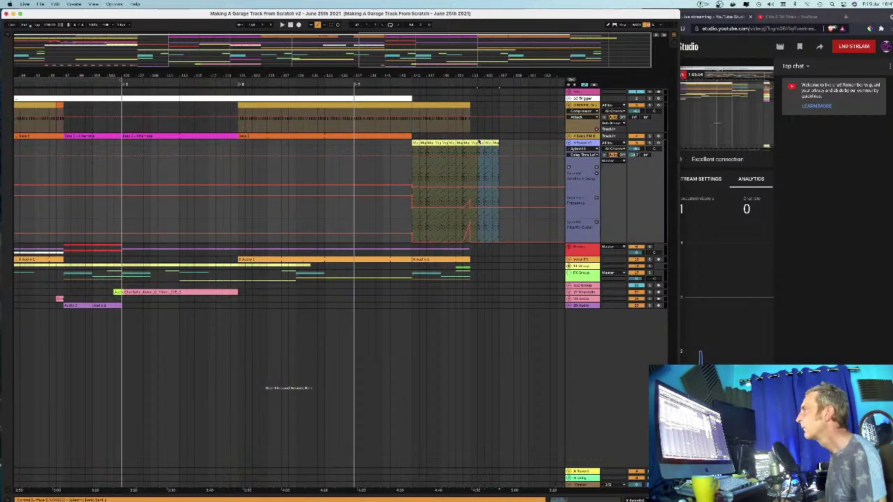
{"action": "key", "text": "Delete"}
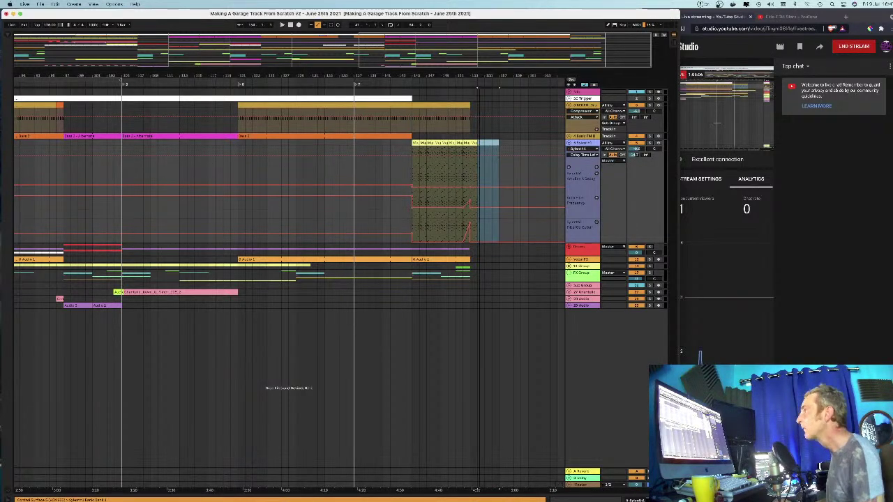
{"action": "left_click_drag", "start_coordinate": [464, 75], "coordinate": [429, 74]}
{"action": "left_click", "coordinate": [404, 84]}
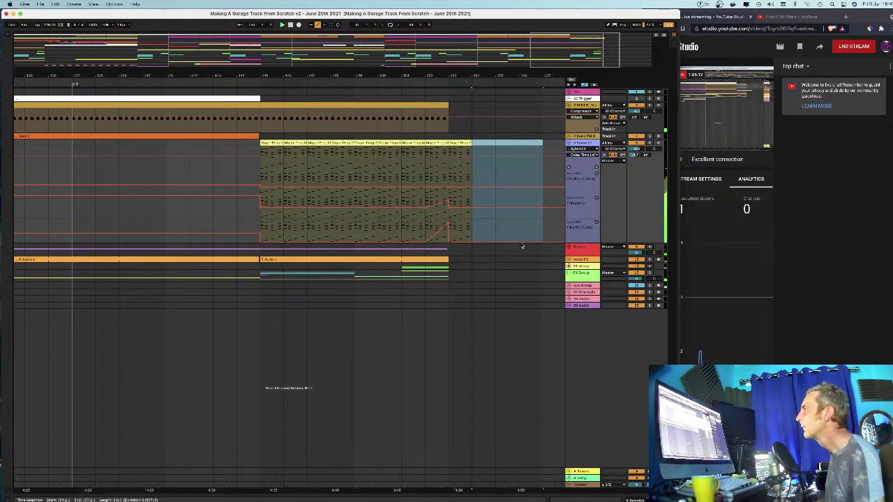
{"action": "key", "text": "space"}
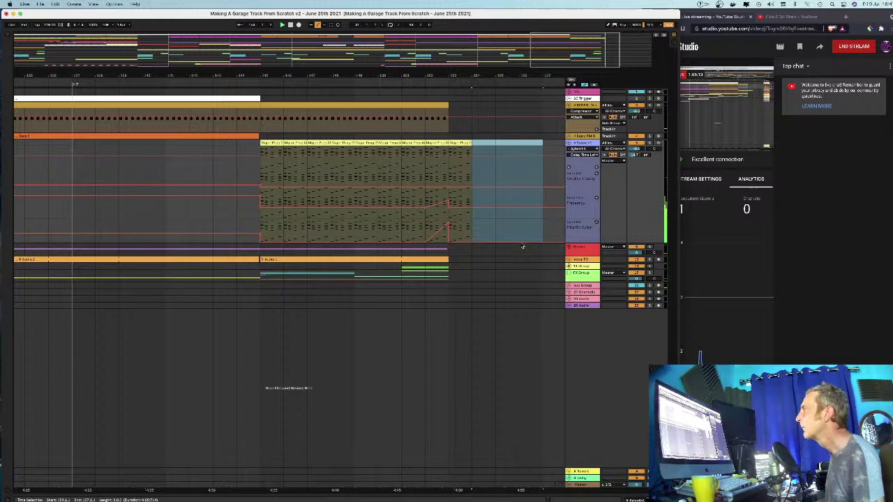
Step: Set the fixed grid to 1/16, trim the final synth clip to just under half a bar, and audition it
{"action": "left_click", "coordinate": [465, 144]}
{"action": "left_click_drag", "start_coordinate": [467, 77], "coordinate": [467, 175]}
{"action": "right_click", "coordinate": [466, 175]}
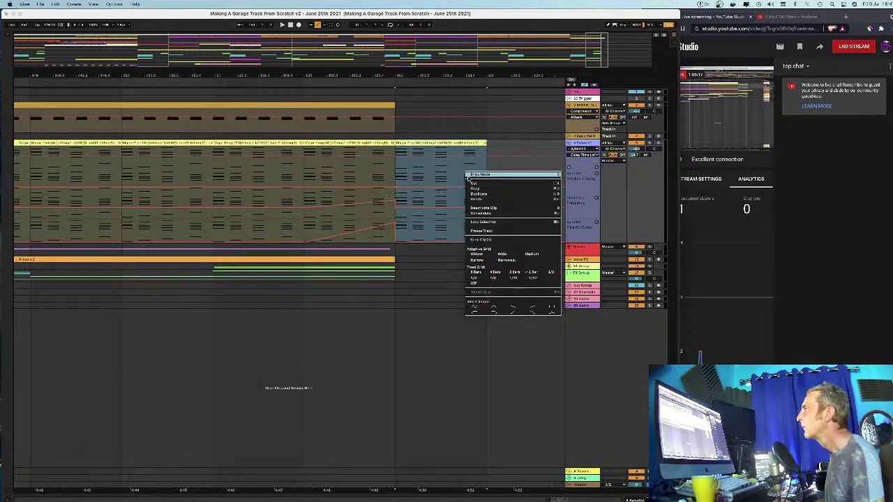
{"action": "left_click", "coordinate": [513, 278]}
{"action": "left_click_drag", "start_coordinate": [484, 142], "coordinate": [435, 142]}
{"action": "left_click", "coordinate": [390, 151]}
{"action": "key", "text": "space"}
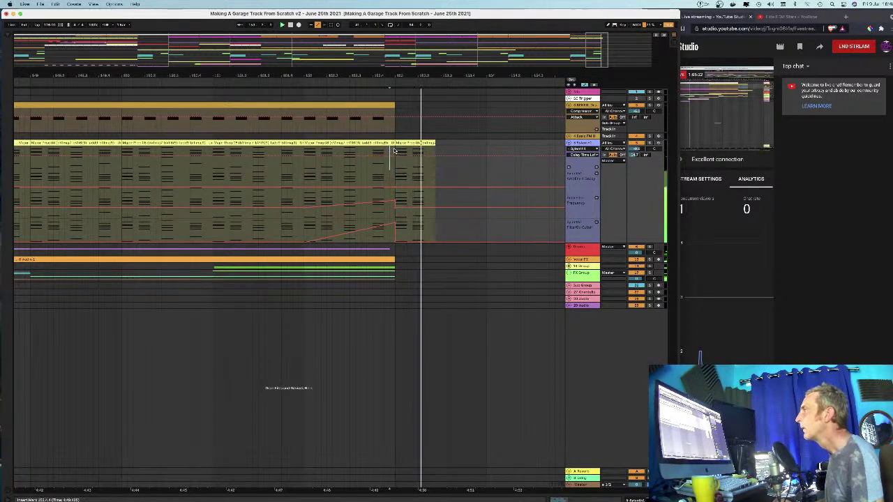
Step: Lengthen the final synth clip to about three quarters of a bar, playing the ending to check it
{"action": "left_click_drag", "start_coordinate": [435, 143], "coordinate": [458, 145]}
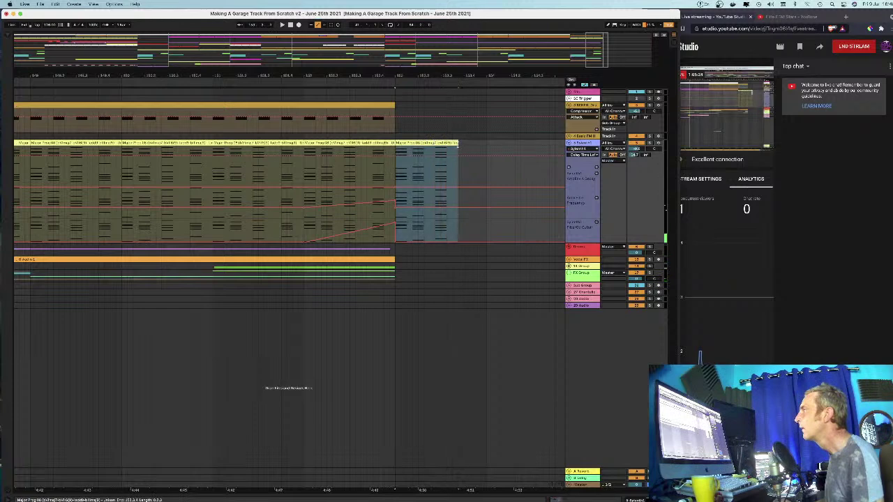
{"action": "key", "text": "space"}
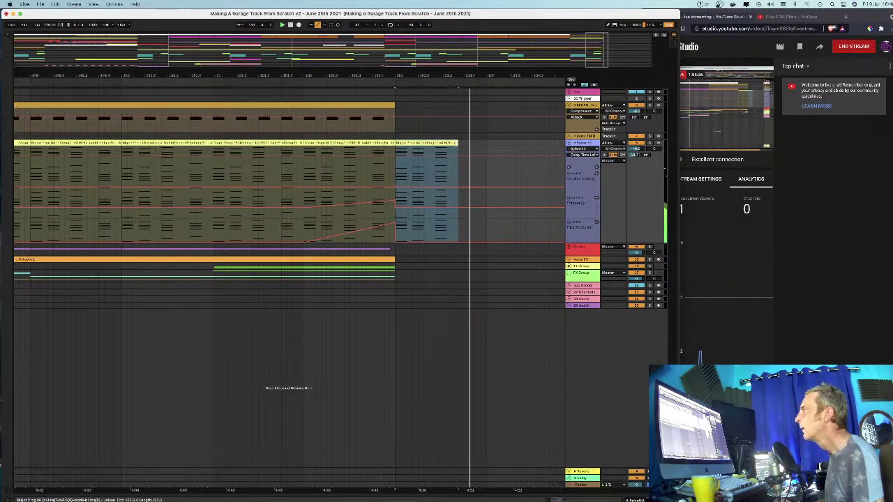
{"action": "left_click_drag", "start_coordinate": [458, 143], "coordinate": [464, 144]}
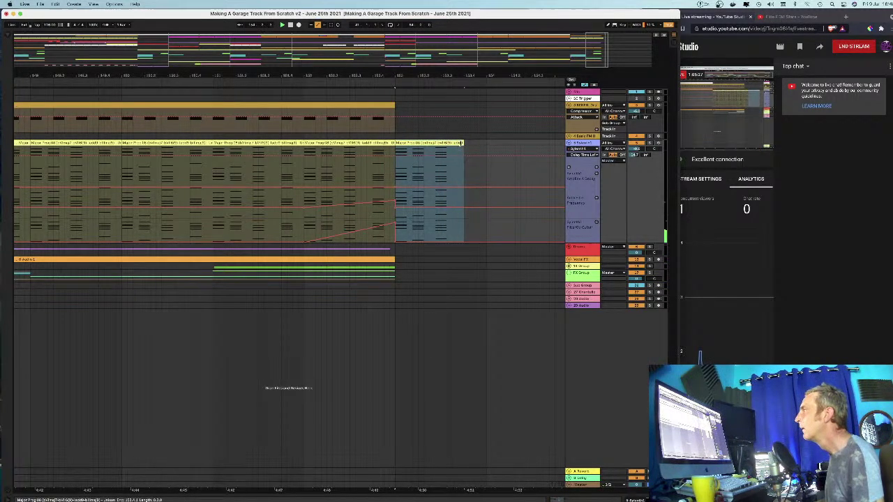
{"action": "left_click", "coordinate": [240, 84]}
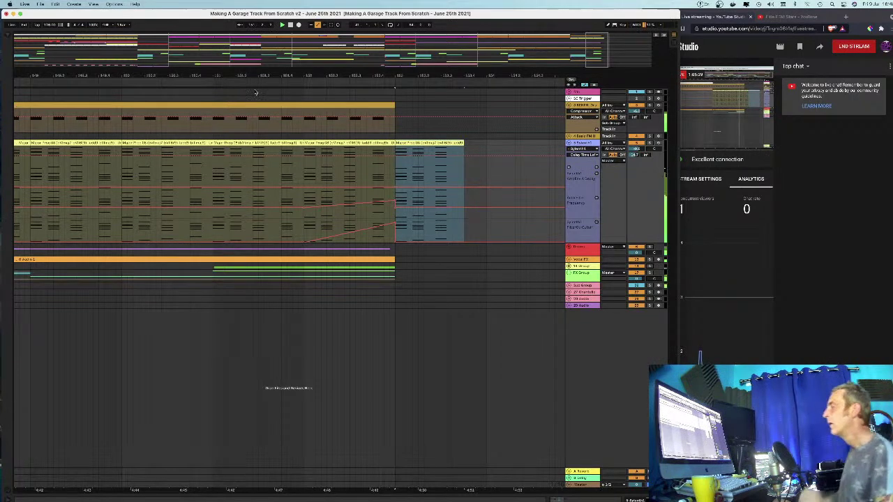
Step: Remove the breakpoints that drop the synth's two filter automation curves at bar 153, and audition the ending
{"action": "left_click", "coordinate": [395, 243]}
{"action": "left_click", "coordinate": [395, 210]}
{"action": "left_click", "coordinate": [390, 206]}
{"action": "key", "text": "space"}
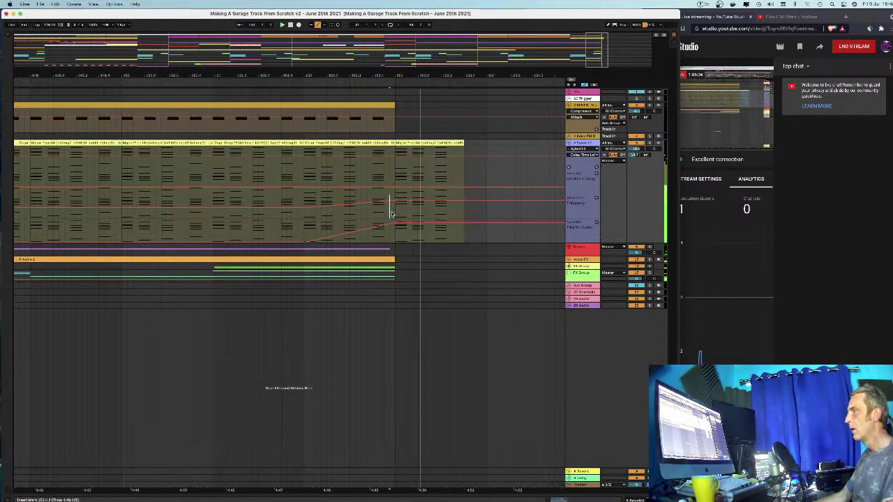
{"action": "left_click", "coordinate": [307, 82]}
{"action": "key", "text": "space"}
{"action": "key", "text": "space"}
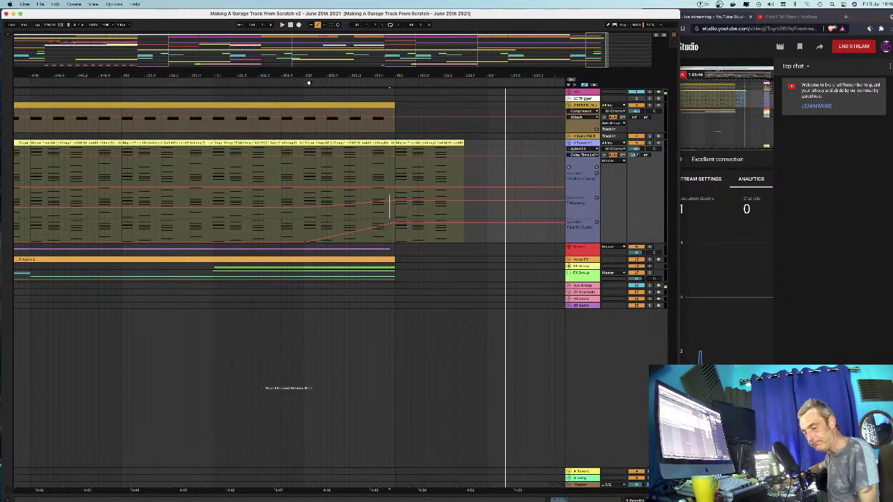
Step: Review the outro and the whole arrangement, select the intro's opening 16 bars, and fold the synth track
{"action": "left_click_drag", "start_coordinate": [279, 75], "coordinate": [382, 219]}
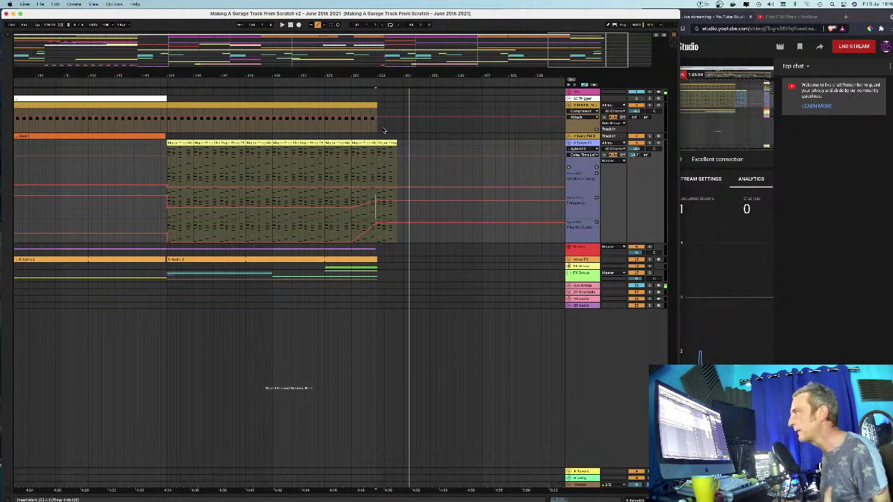
{"action": "left_click_drag", "start_coordinate": [364, 75], "coordinate": [360, 78]}
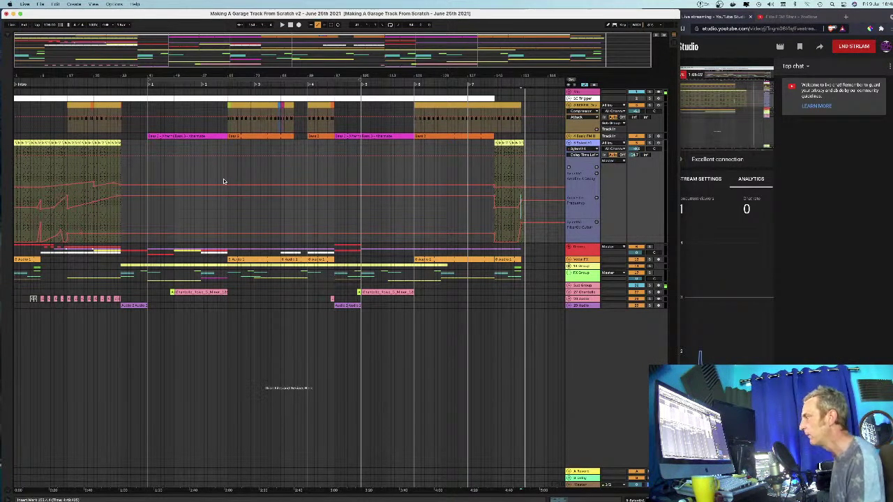
{"action": "left_click_drag", "start_coordinate": [544, 76], "coordinate": [544, 167]}
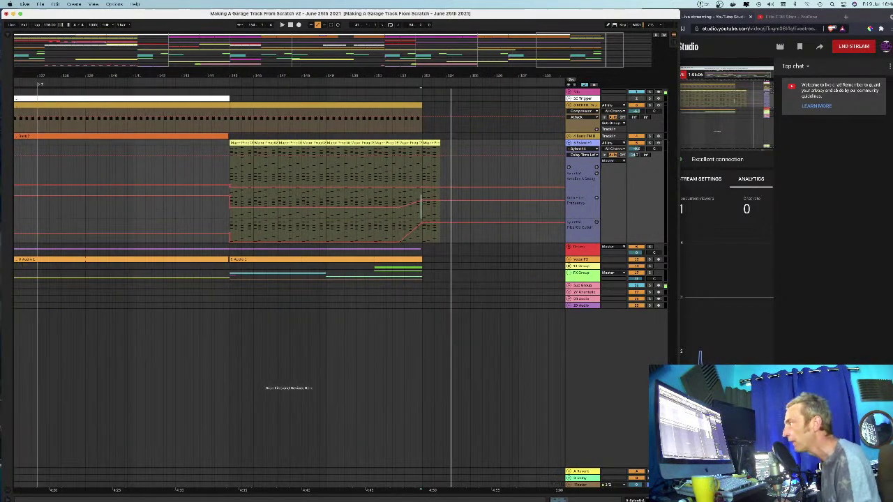
{"action": "key", "text": "minus"}
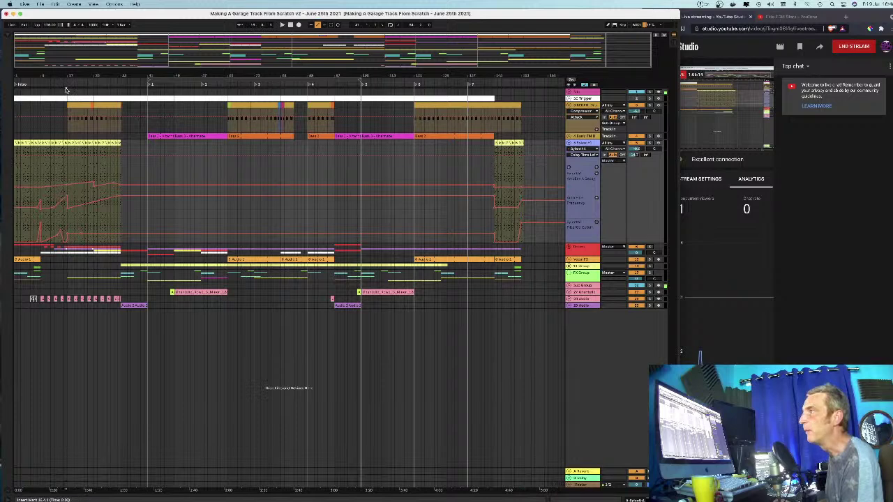
{"action": "left_click_drag", "start_coordinate": [66, 89], "coordinate": [7, 90]}
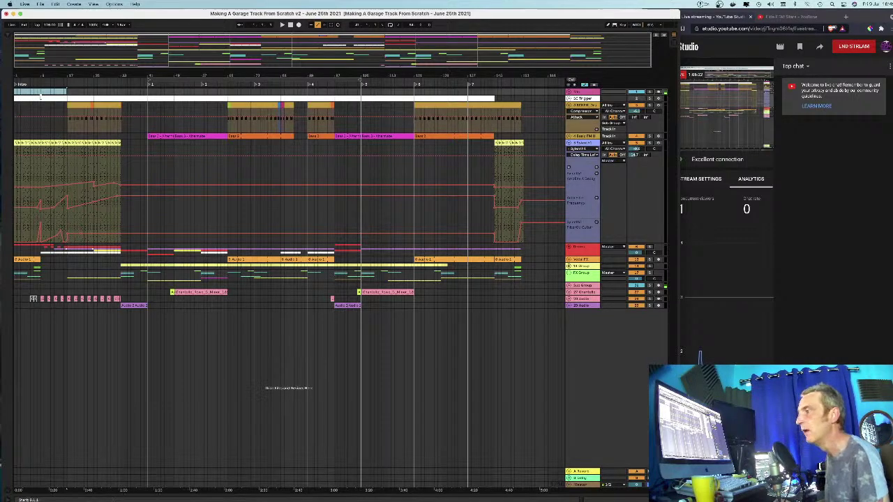
{"action": "mouse_move", "coordinate": [20, 71]}
{"action": "left_mouse_down"}
{"action": "mouse_move", "coordinate": [20, 125]}
{"action": "mouse_move", "coordinate": [20, 66]}
{"action": "left_mouse_up"}
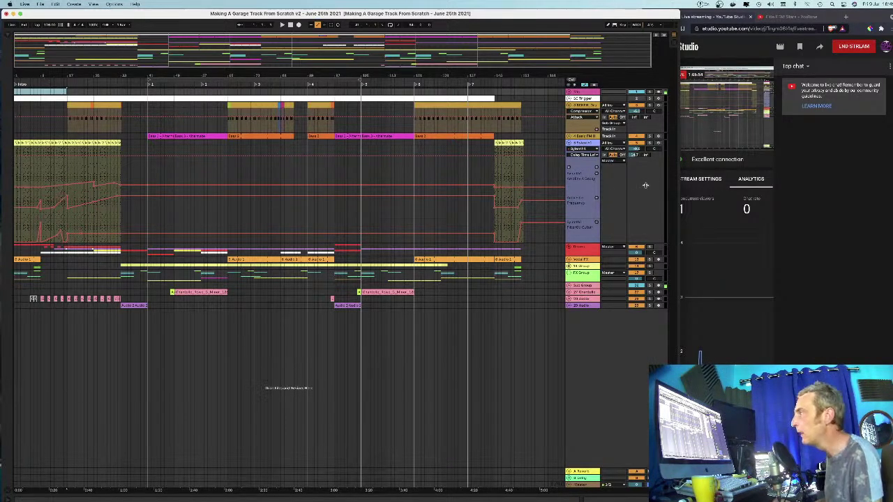
{"action": "left_click", "coordinate": [570, 145]}
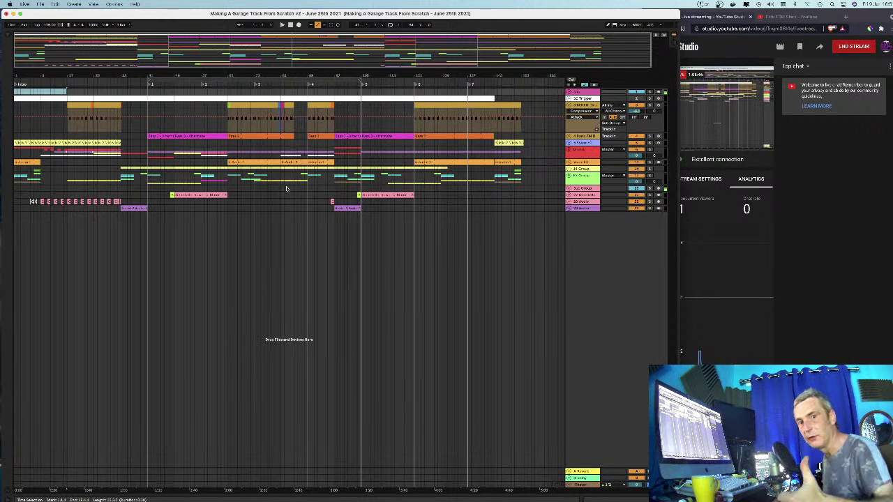
Step: Switch to YouTube Studio in the browser and request to end the live stream
{"action": "left_click", "coordinate": [854, 48]}
{"action": "left_click", "coordinate": [855, 47]}
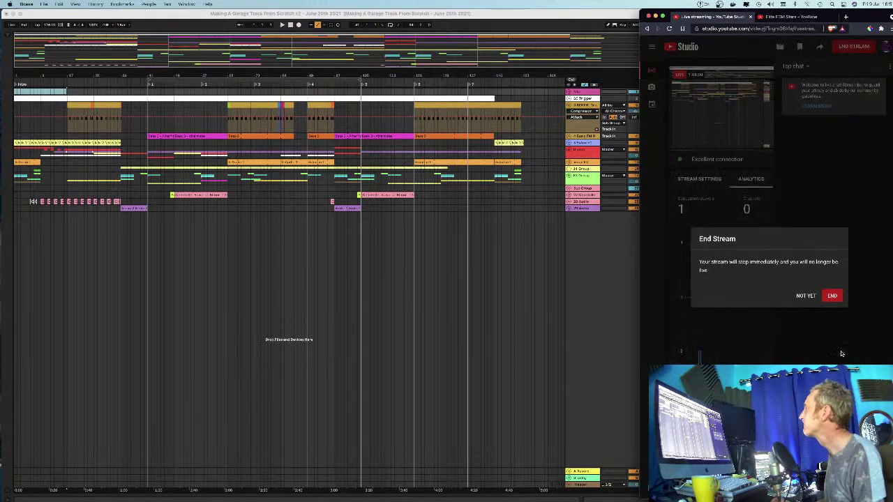